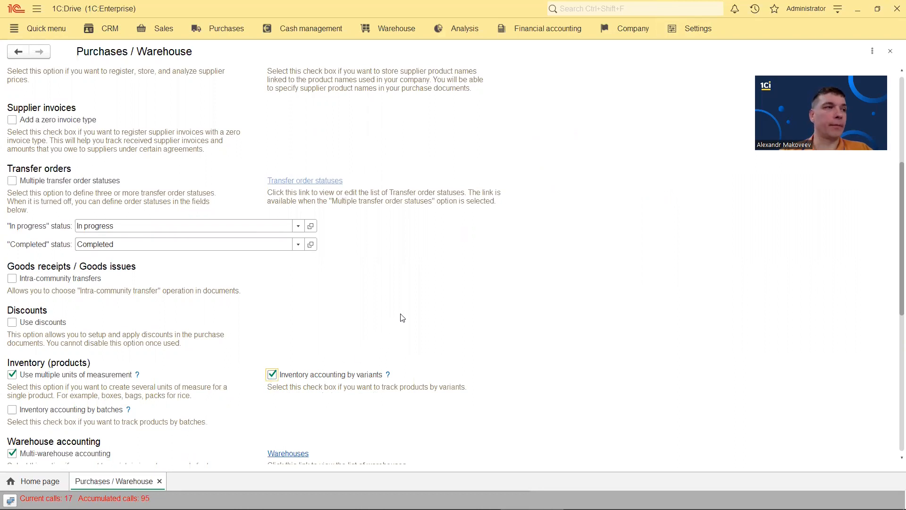
In general settings, allow attributes shared across several objects and attributes with a common value list
{"action": "left_click", "coordinate": [697, 29]}
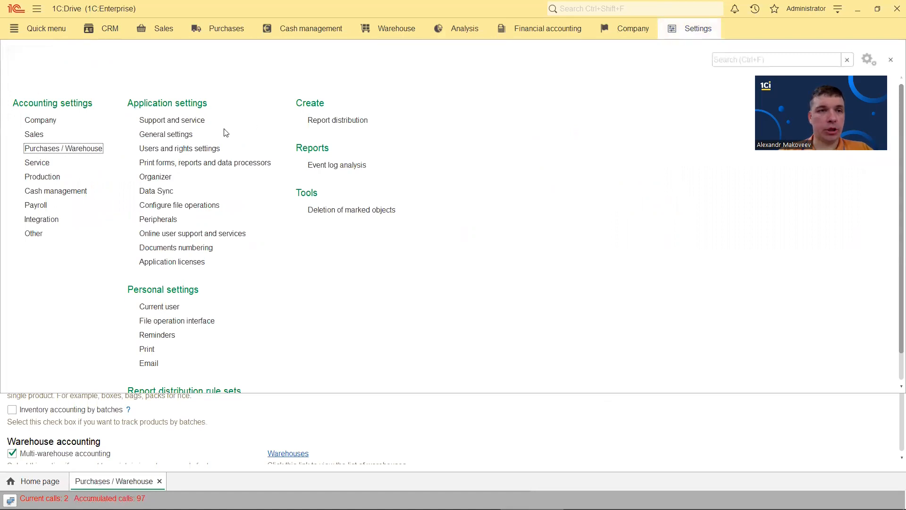
{"action": "left_click", "coordinate": [184, 135]}
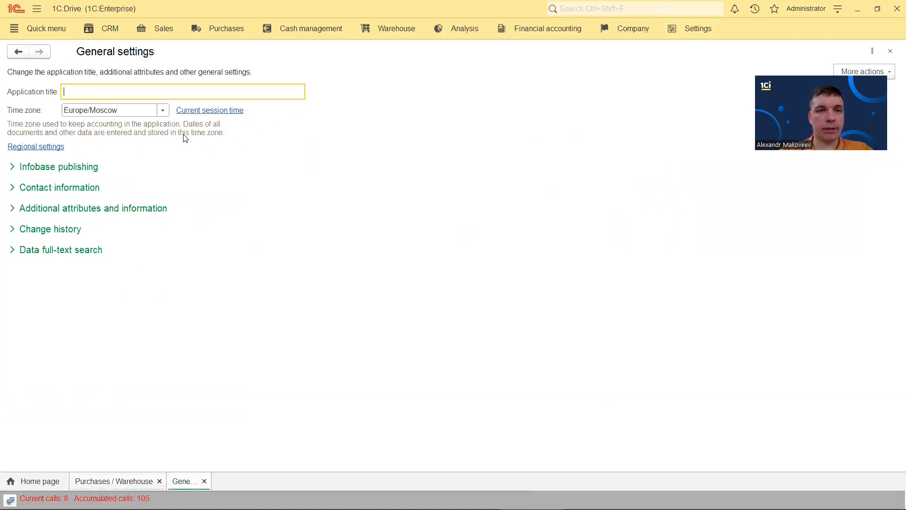
{"action": "left_click", "coordinate": [78, 211]}
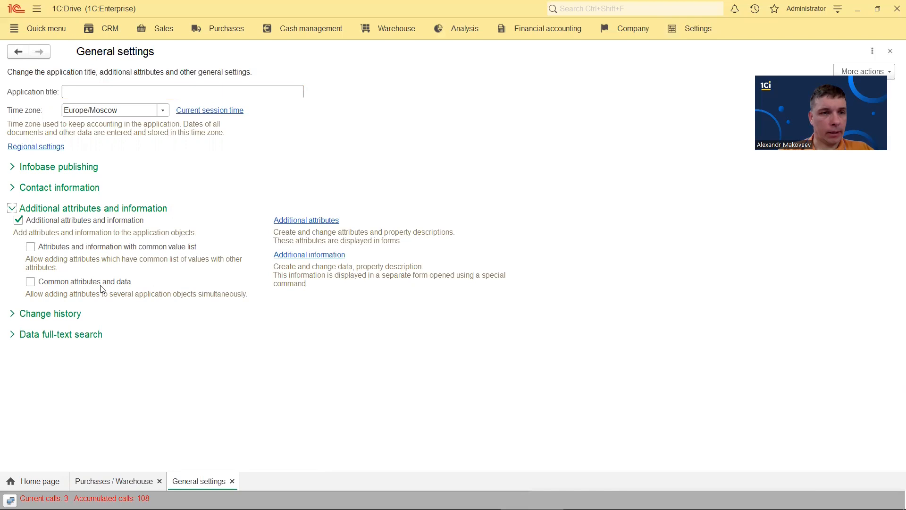
{"action": "left_click", "coordinate": [30, 283]}
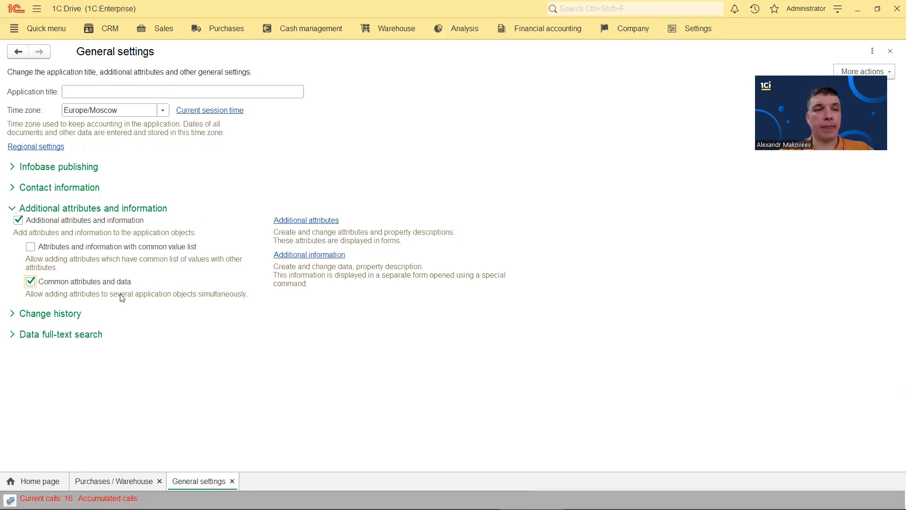
{"action": "left_click", "coordinate": [30, 246]}
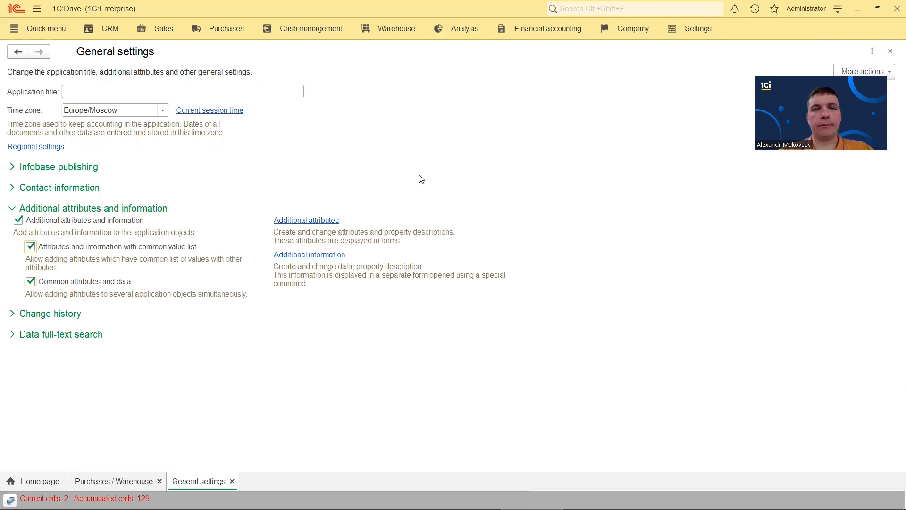
{"action": "left_click", "coordinate": [890, 52]}
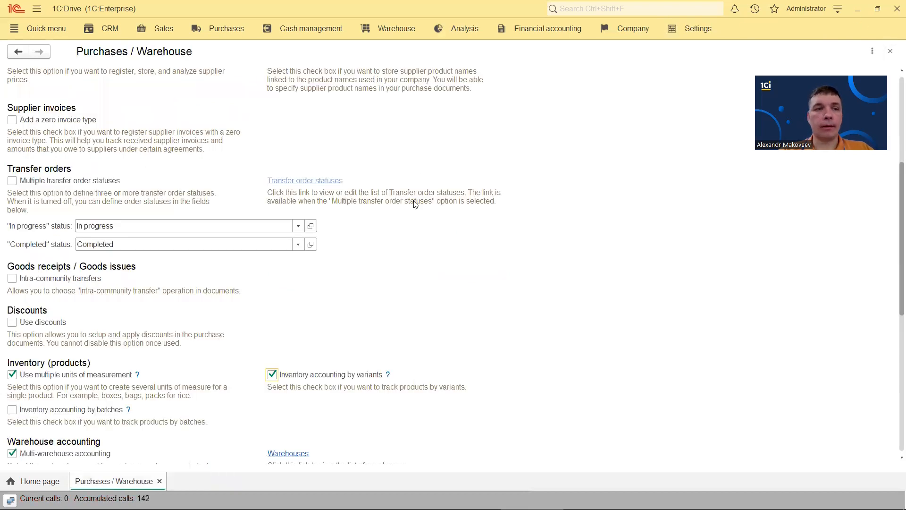
{"action": "left_click", "coordinate": [888, 52]}
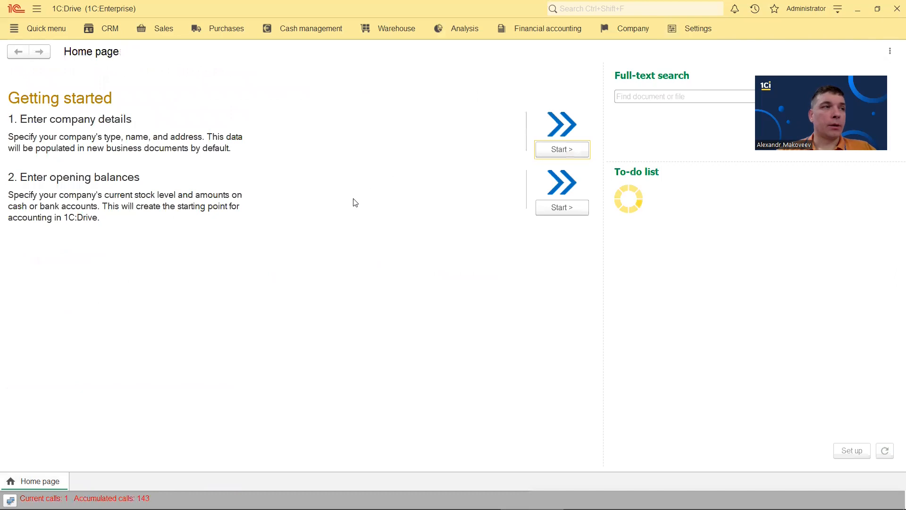
Enable Production with multiple order statuses, workload and production planning, and a 50-day planning horizon
{"action": "left_click", "coordinate": [705, 31]}
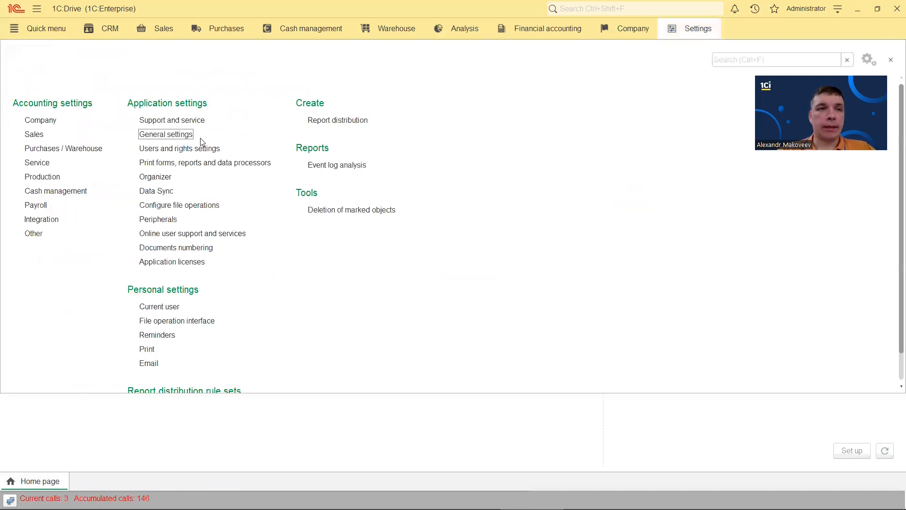
{"action": "left_click", "coordinate": [53, 176]}
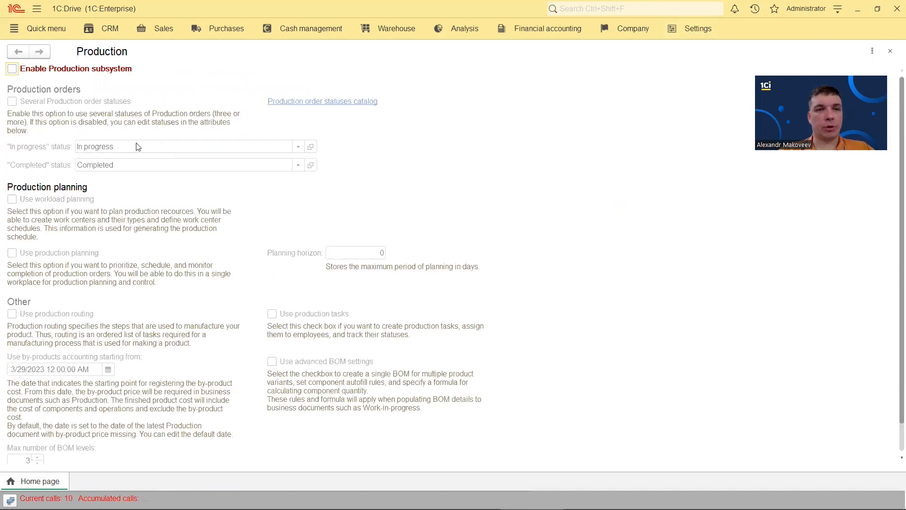
{"action": "left_click", "coordinate": [12, 68]}
{"action": "left_click", "coordinate": [12, 101]}
{"action": "left_click", "coordinate": [12, 199]}
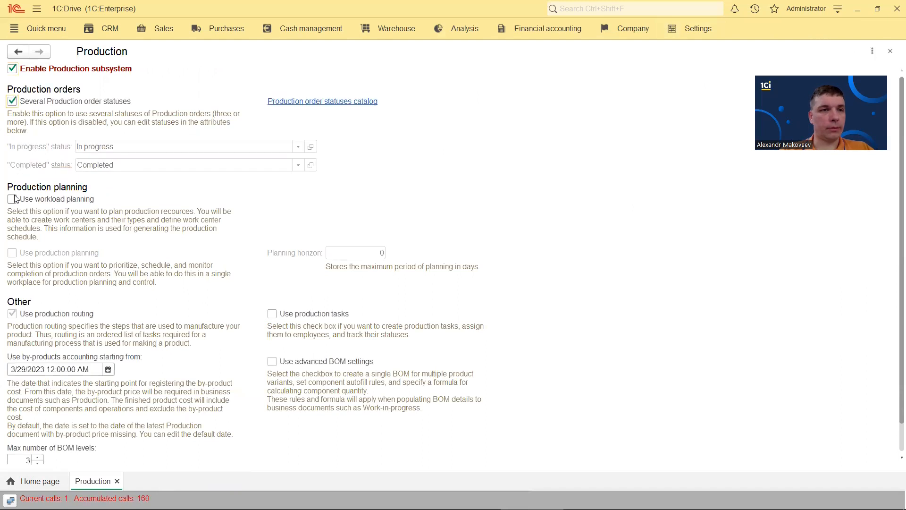
{"action": "left_click", "coordinate": [14, 255]}
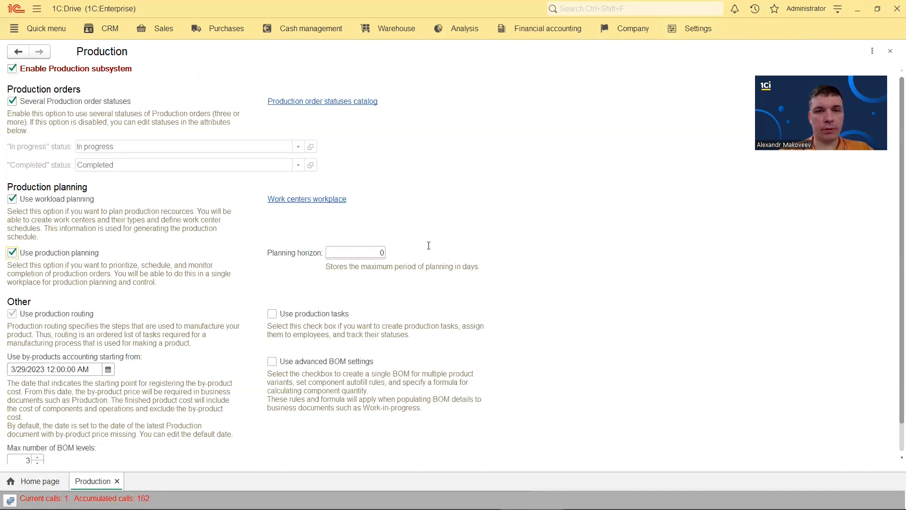
{"action": "key", "text": "Tab"}
{"action": "type", "text": "5"}
{"action": "left_click", "coordinate": [450, 235]}
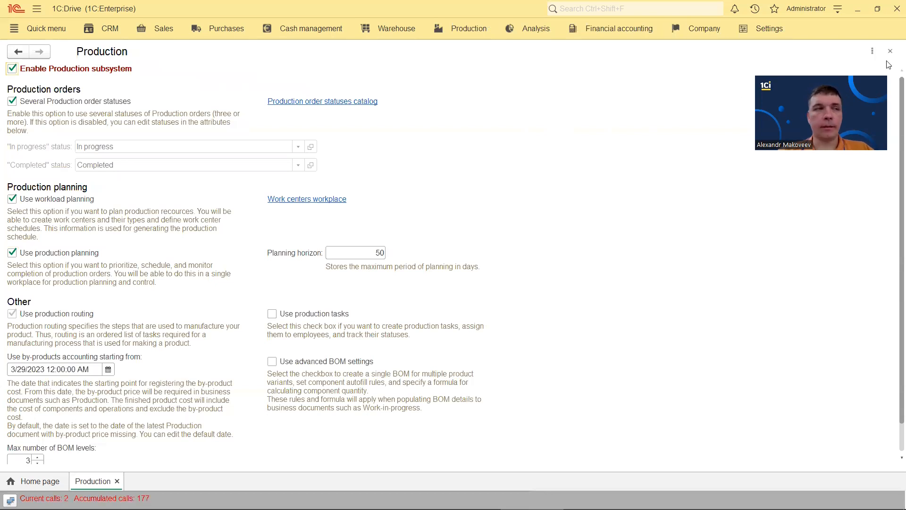
{"action": "key", "text": "Escape"}
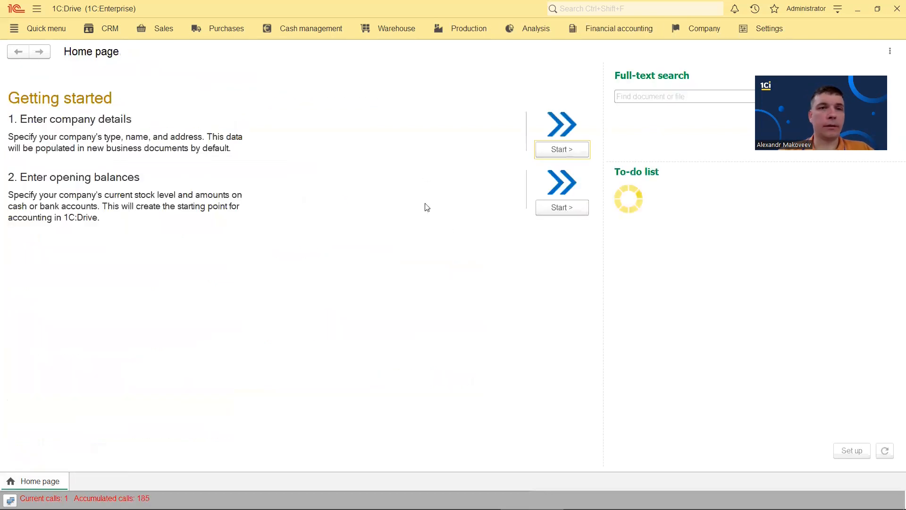
Create a new manufacturing overheads rates document
{"action": "left_click", "coordinate": [468, 28]}
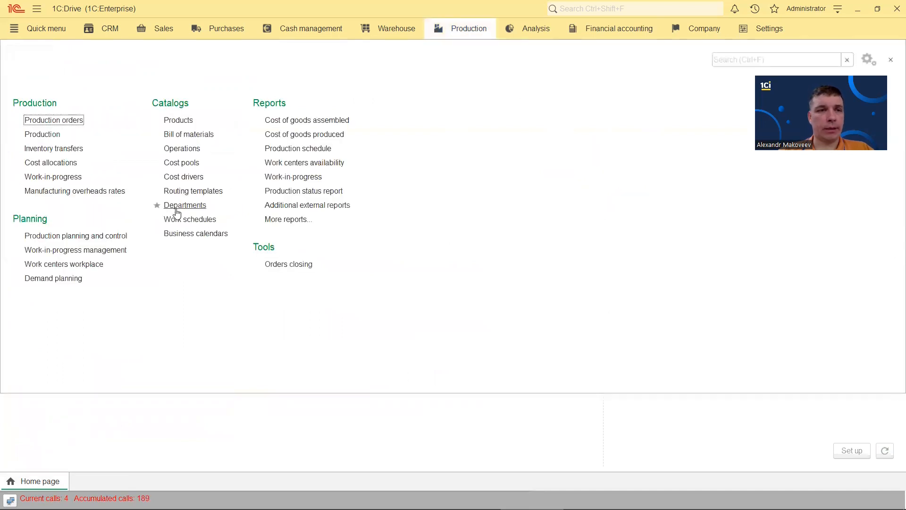
{"action": "left_click", "coordinate": [98, 191]}
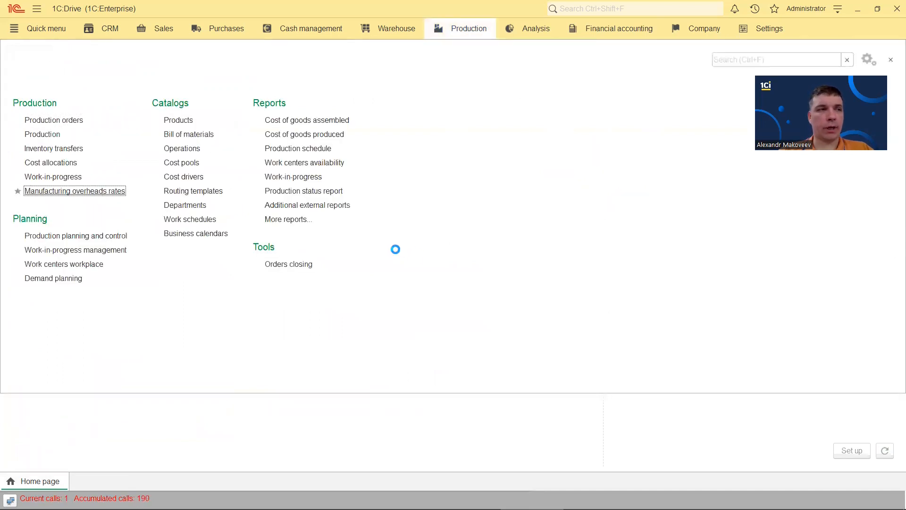
{"action": "left_click", "coordinate": [30, 74]}
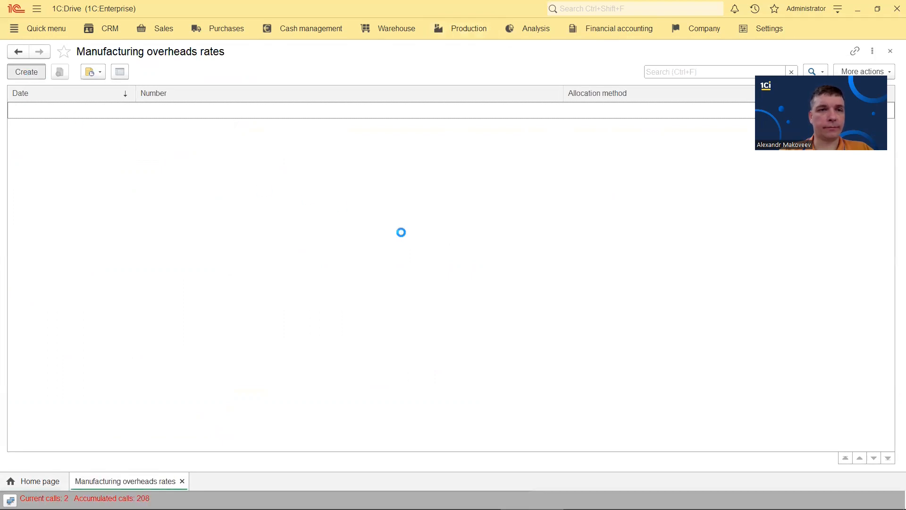
Add a rate row using a newly created cost driver named 'Cost driver', then browse GL accounts
{"action": "left_click", "coordinate": [18, 147]}
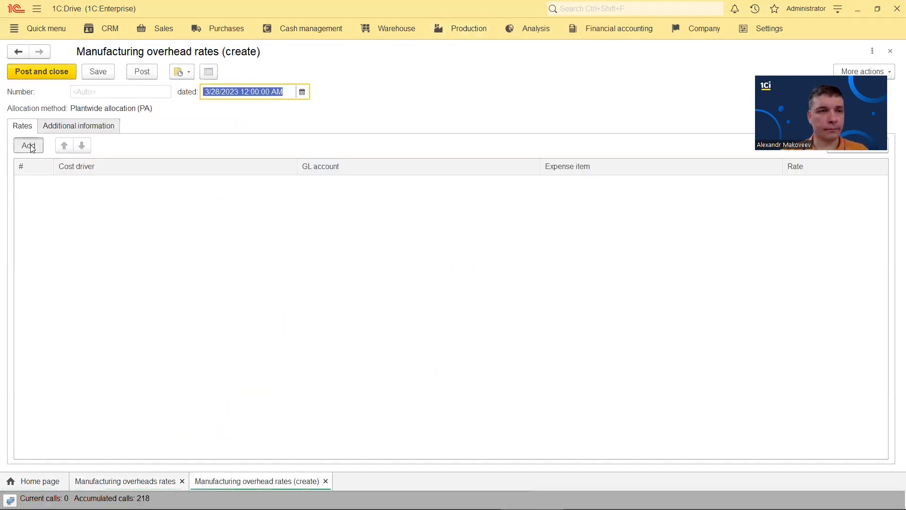
{"action": "left_click", "coordinate": [85, 261]}
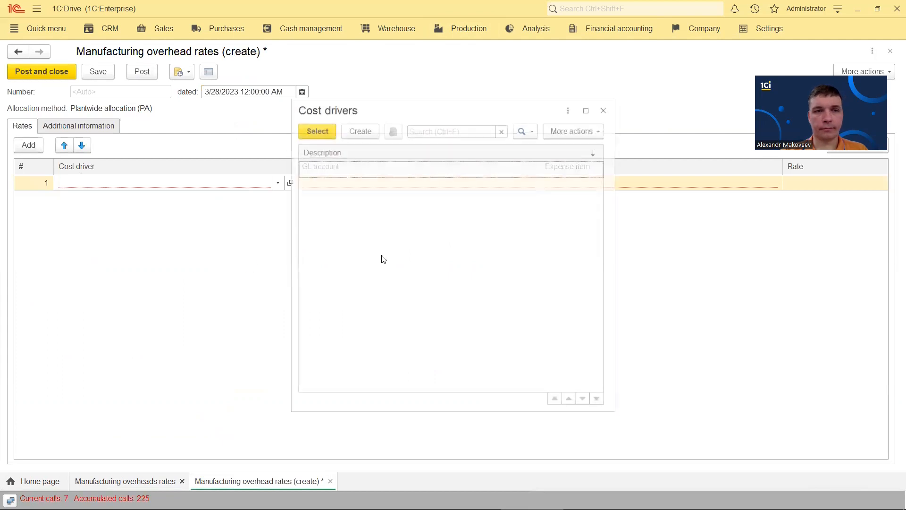
{"action": "left_click", "coordinate": [366, 132]}
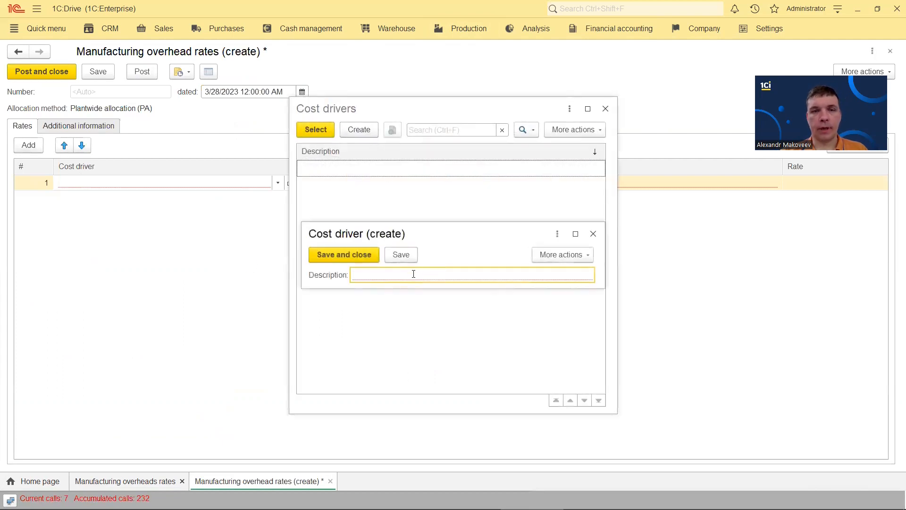
{"action": "type", "text": "Cost driver"}
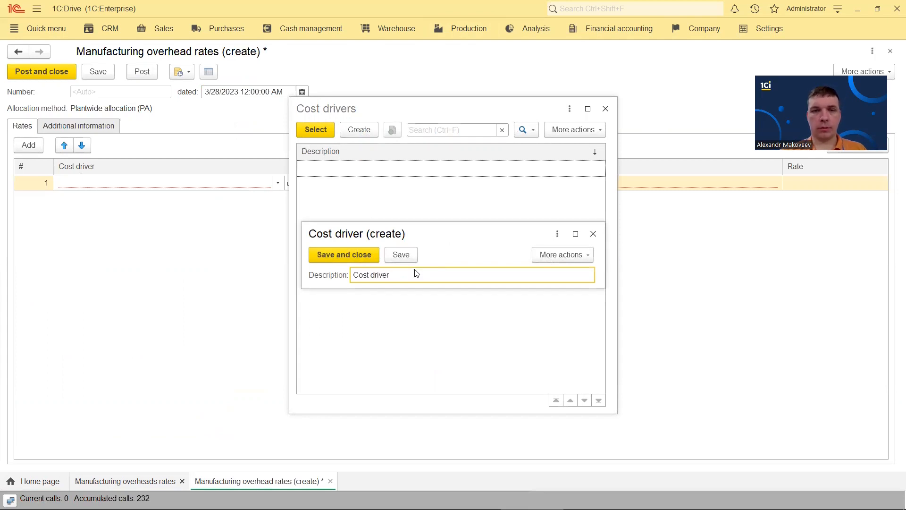
{"action": "left_click", "coordinate": [347, 257]}
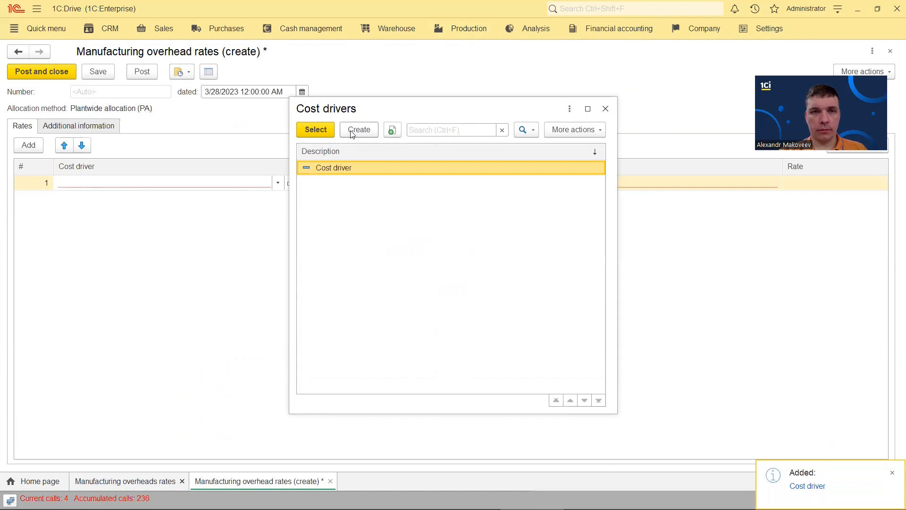
{"action": "left_click", "coordinate": [316, 130]}
{"action": "left_click", "coordinate": [373, 185]}
{"action": "left_click", "coordinate": [326, 244]}
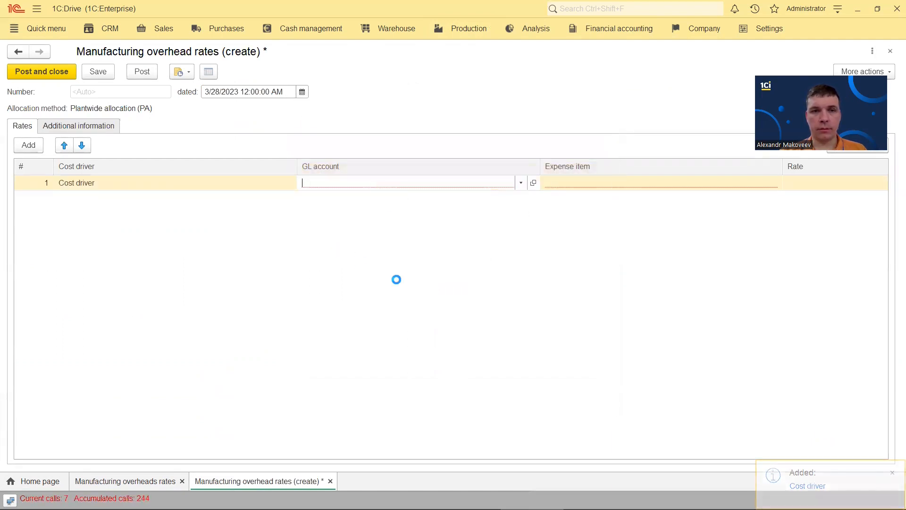
Create GL account 6040000 Manufacturing overheads, Balance sheet, under 6000000 EXPENSES
{"action": "left_click", "coordinate": [493, 122]}
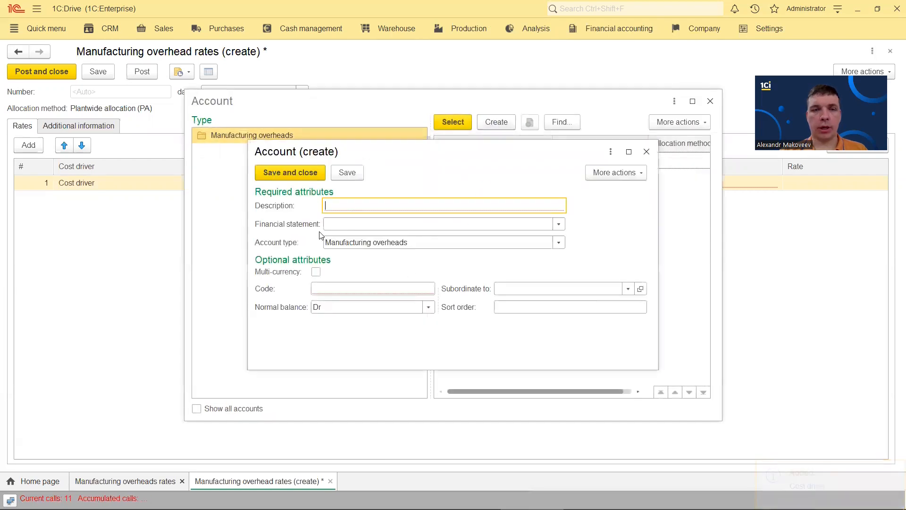
{"action": "left_click", "coordinate": [368, 243]}
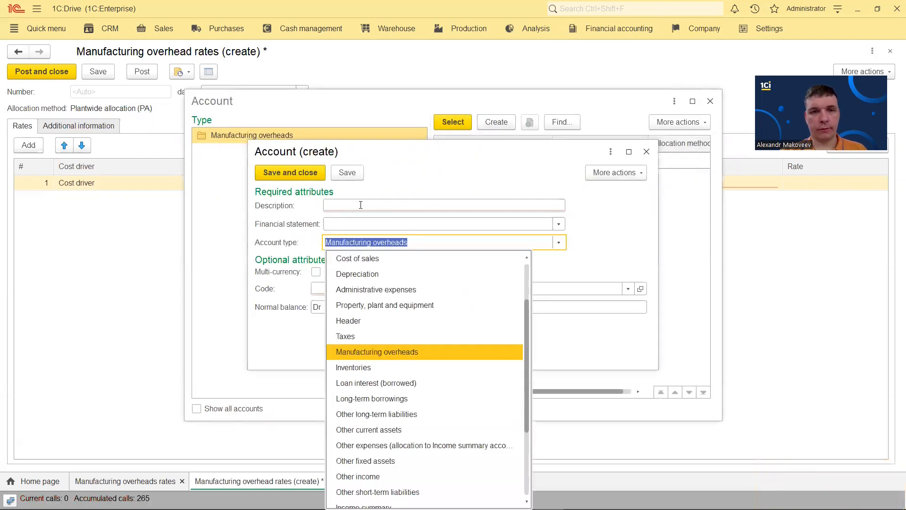
{"action": "left_click", "coordinate": [360, 202]}
{"action": "type", "text": "Manufacturing overheads"}
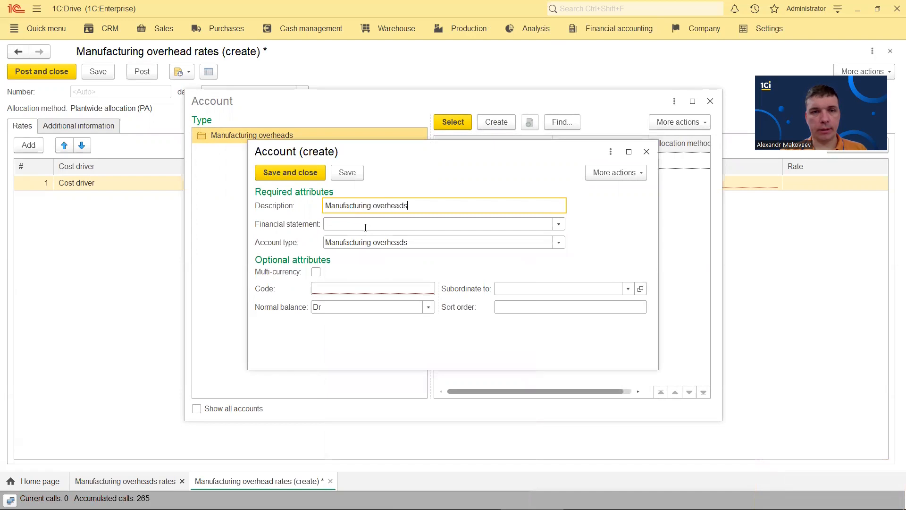
{"action": "left_click", "coordinate": [365, 227]}
{"action": "left_click", "coordinate": [367, 239]}
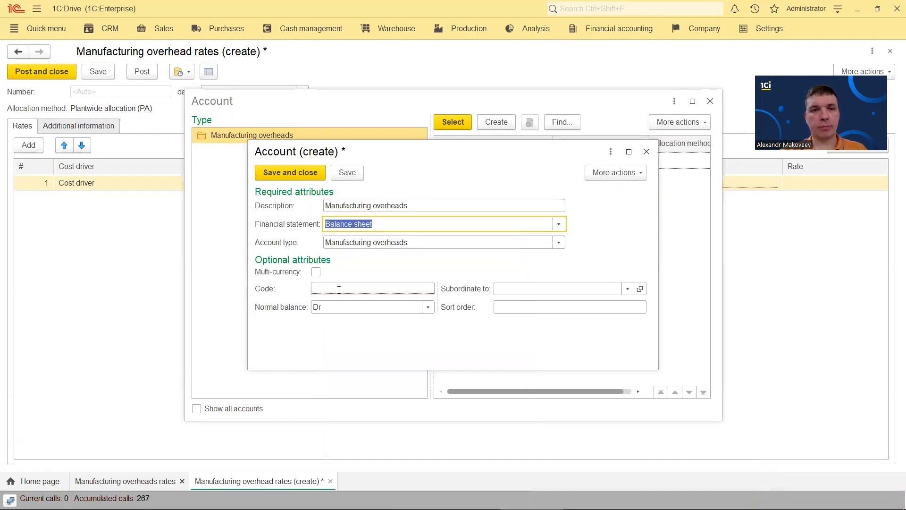
{"action": "left_click", "coordinate": [339, 289]}
{"action": "type", "text": "604"}
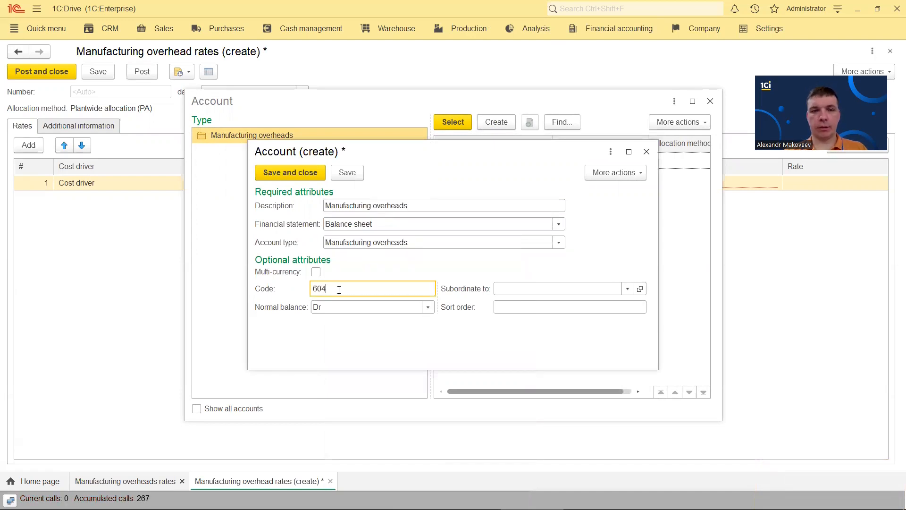
{"action": "type", "text": "0000"}
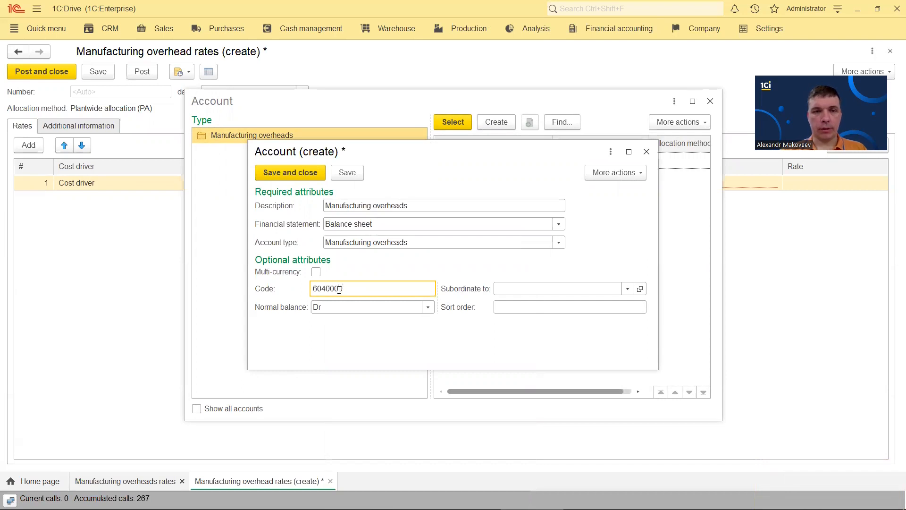
{"action": "left_click", "coordinate": [525, 289]}
{"action": "type", "text": "6"}
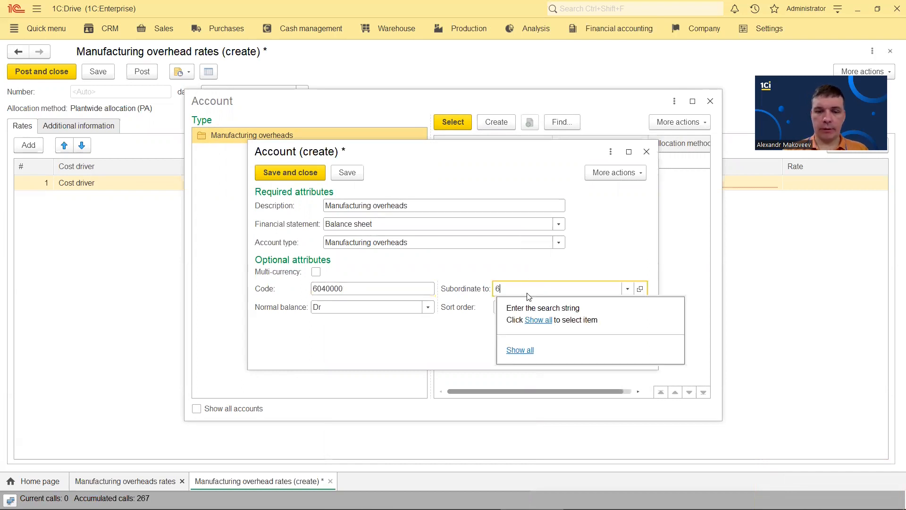
{"action": "type", "text": "0000"}
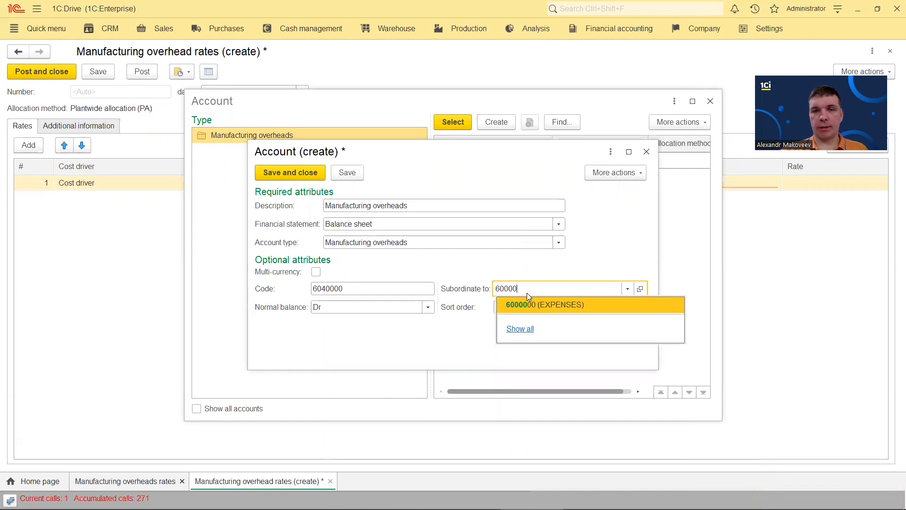
{"action": "left_click", "coordinate": [534, 305]}
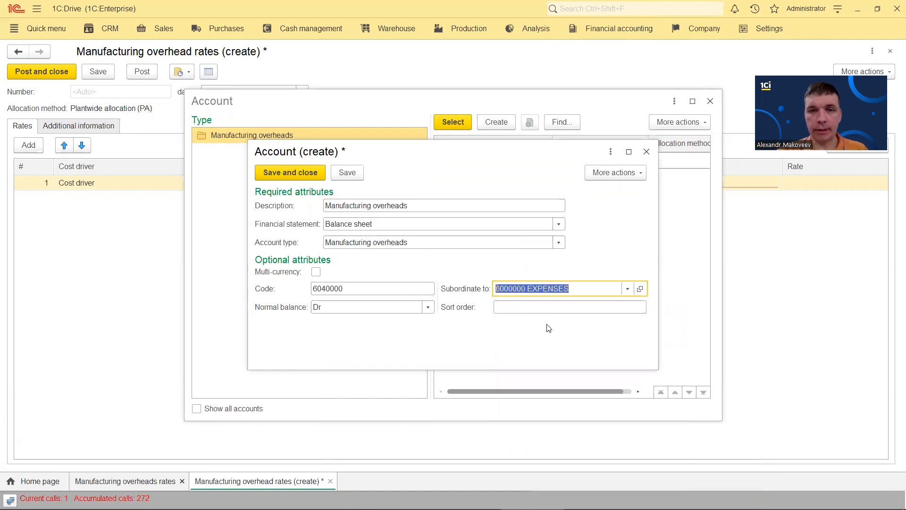
{"action": "left_click", "coordinate": [289, 173]}
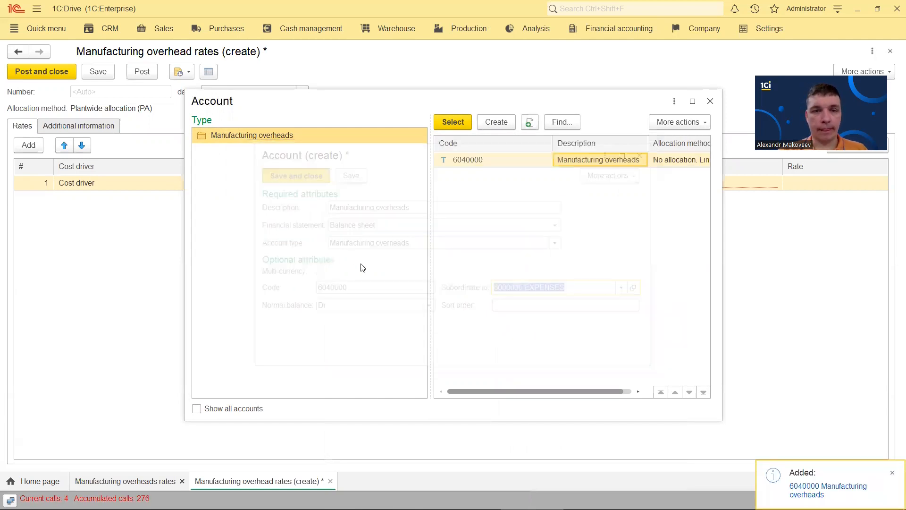
Fill the row with GL account 6040000, Manufacturing overheads expense item and a 10.00 rate
{"action": "left_click", "coordinate": [464, 131]}
{"action": "left_click", "coordinate": [591, 185]}
{"action": "left_click", "coordinate": [569, 258]}
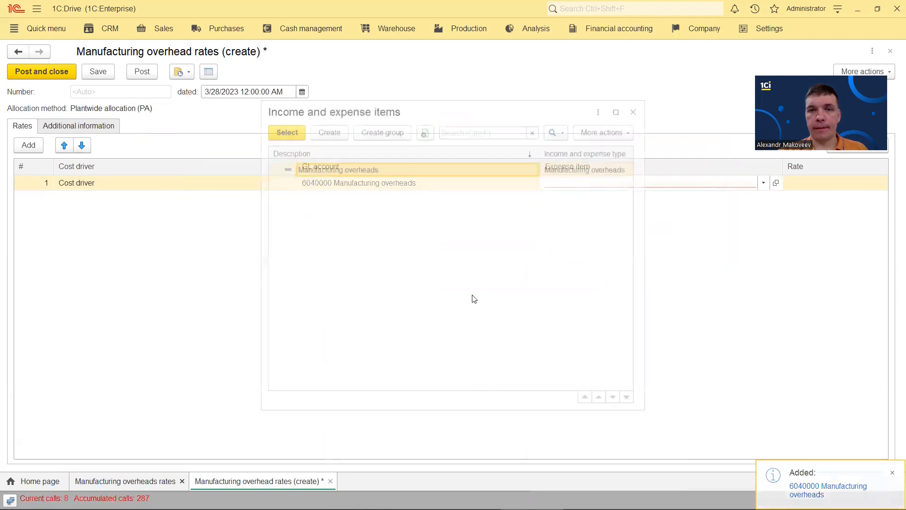
{"action": "double_click", "coordinate": [370, 178]}
{"action": "left_click", "coordinate": [808, 182]}
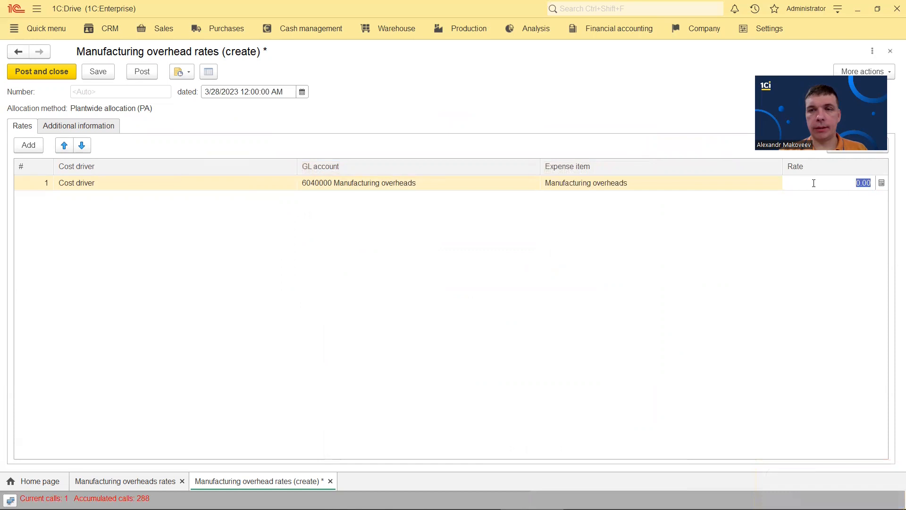
{"action": "type", "text": "10"}
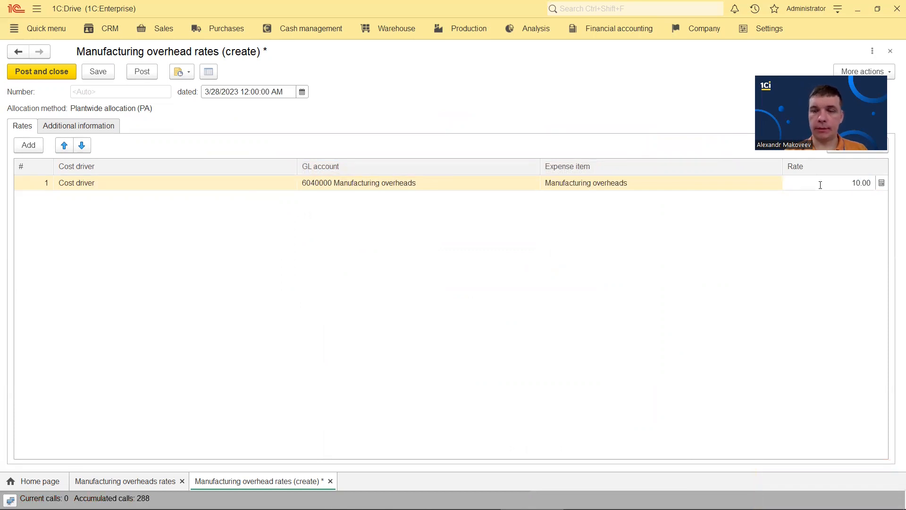
{"action": "key", "text": "Return"}
{"action": "key", "text": "Escape"}
{"action": "key", "text": "Escape"}
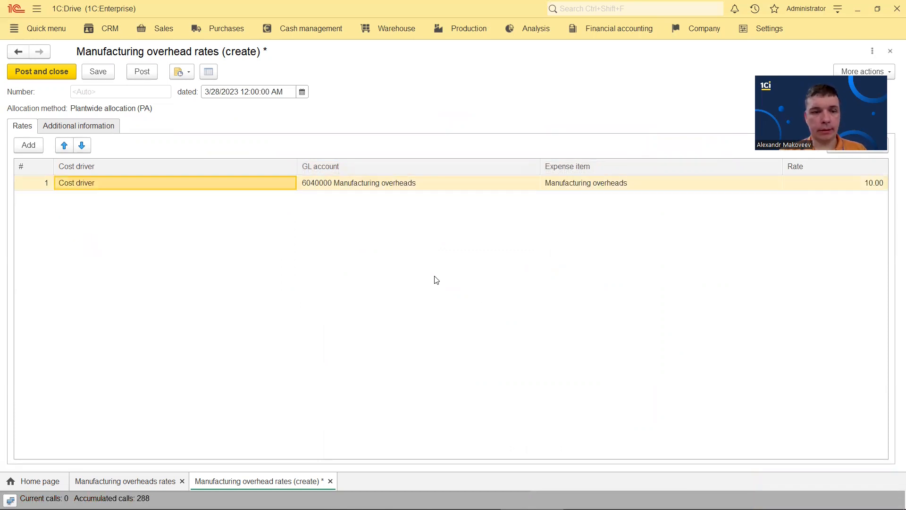
Date the overhead rates document 1/1/2023 and post it
{"action": "left_click", "coordinate": [302, 92]}
{"action": "left_click", "coordinate": [258, 151]}
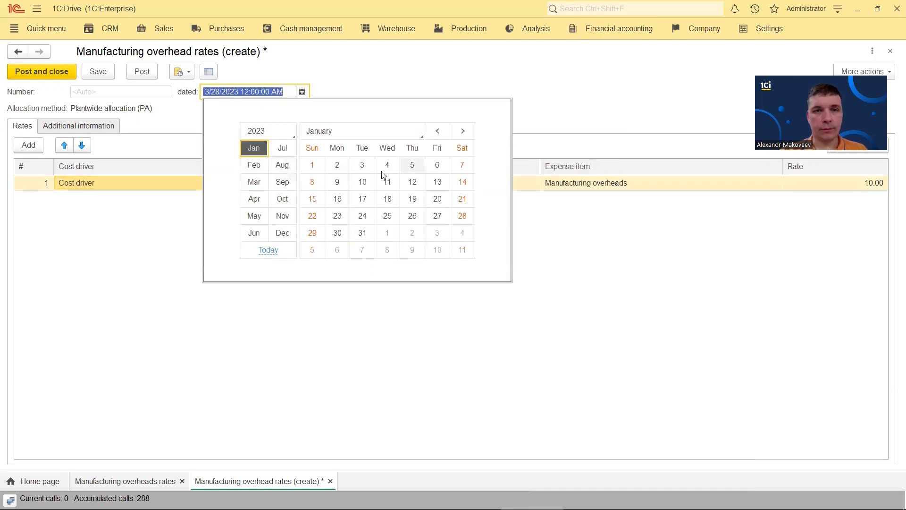
{"action": "left_click", "coordinate": [312, 164]}
{"action": "left_click", "coordinate": [49, 76]}
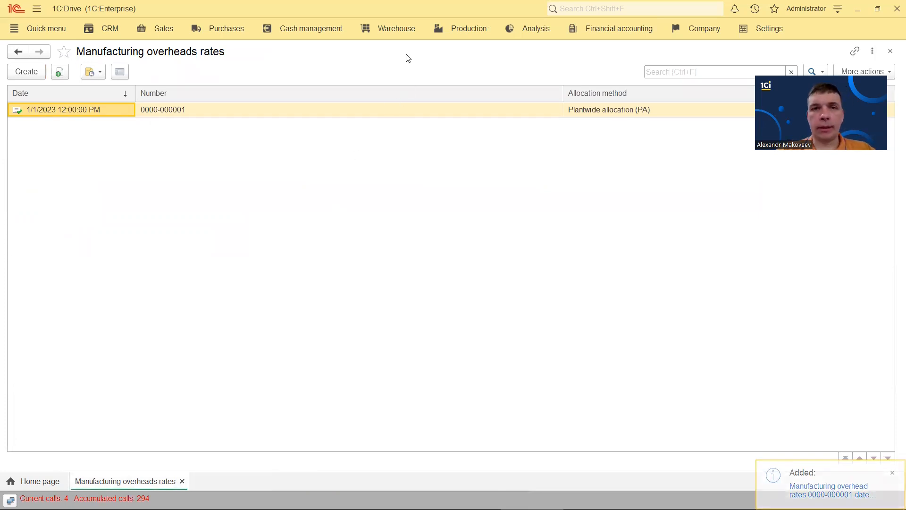
Create a Sewing operation with standard workload 20 and standard time 20 minutes
{"action": "left_click", "coordinate": [468, 29]}
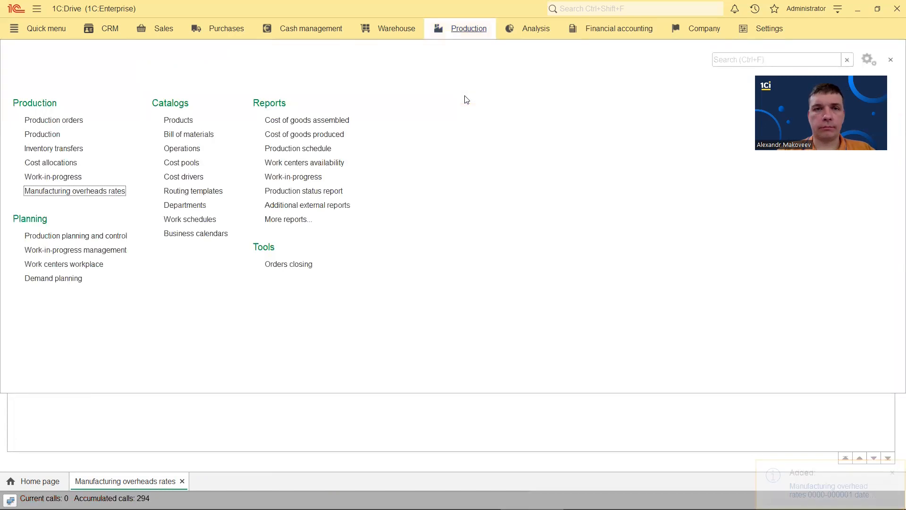
{"action": "left_click", "coordinate": [190, 150]}
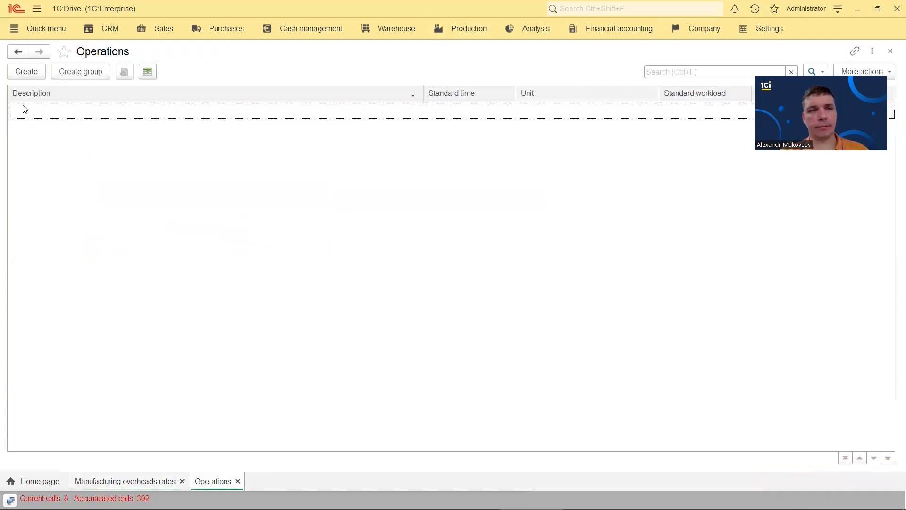
{"action": "left_click", "coordinate": [27, 72]}
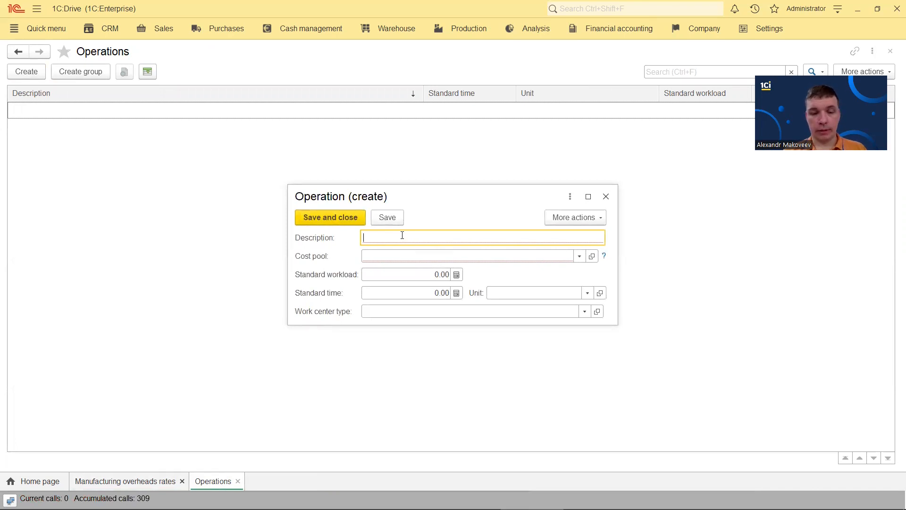
{"action": "type", "text": "Sewing"}
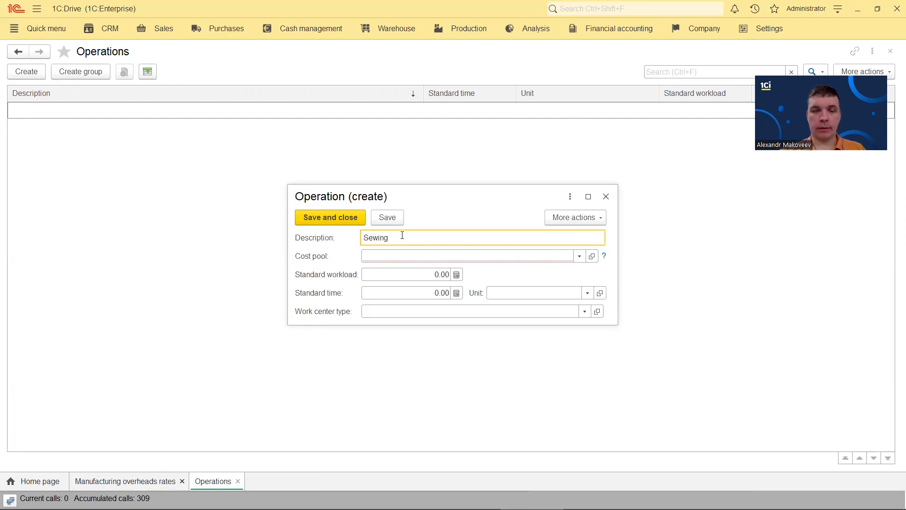
{"action": "left_click", "coordinate": [420, 276]}
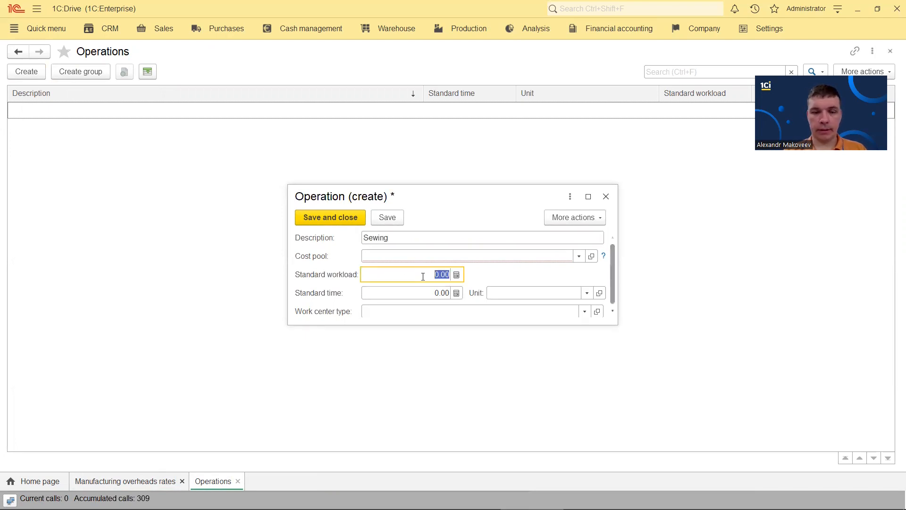
{"action": "type", "text": "2"}
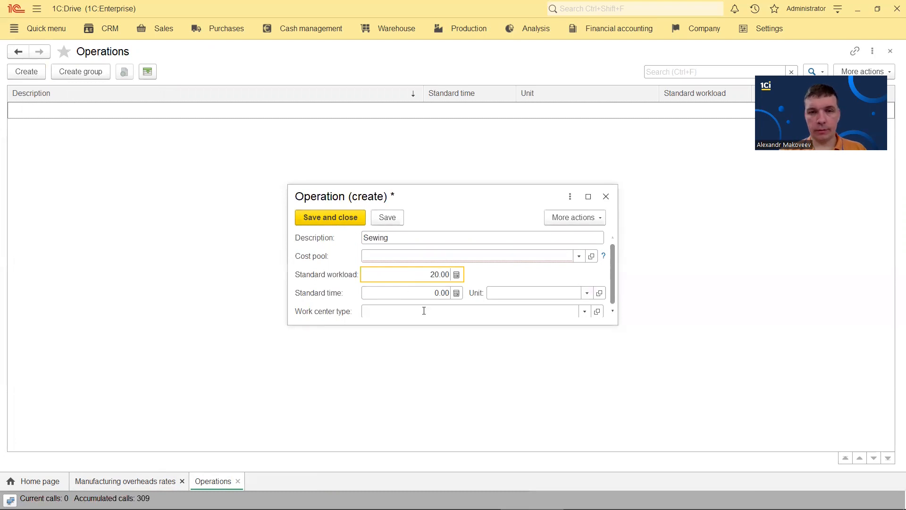
{"action": "left_click", "coordinate": [426, 297]}
{"action": "type", "text": "20"}
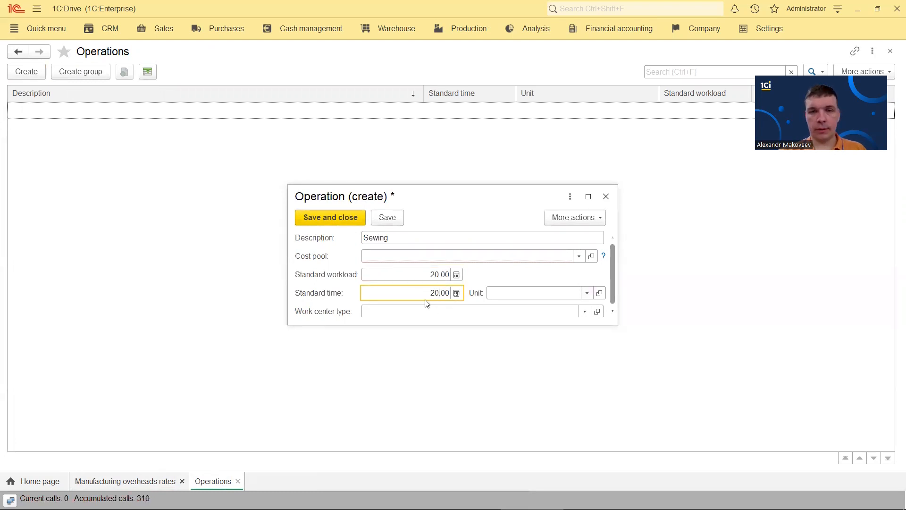
{"action": "left_click", "coordinate": [500, 294]}
{"action": "type", "text": "min"}
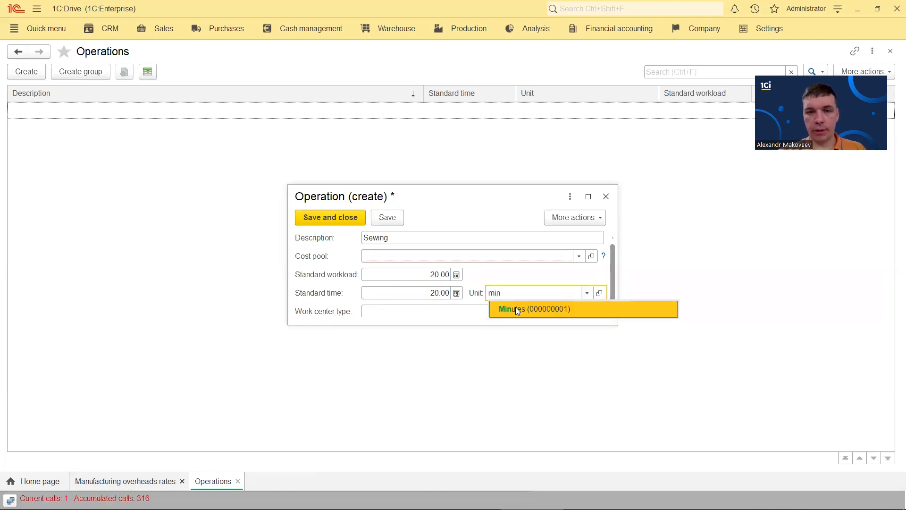
{"action": "left_click", "coordinate": [518, 309]}
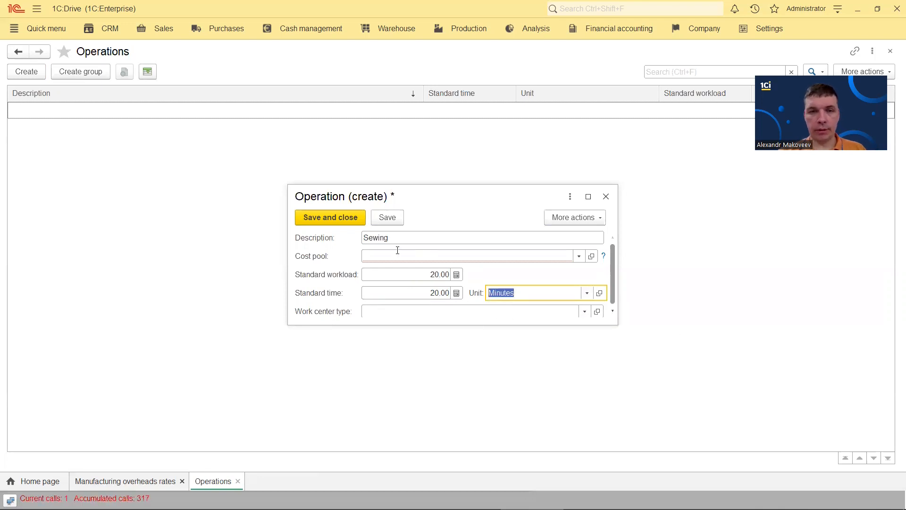
Give Sewing a new cost pool 'Cost pool' driven by Cost driver, and save the operation
{"action": "left_click", "coordinate": [396, 255]}
{"action": "left_click", "coordinate": [532, 330]}
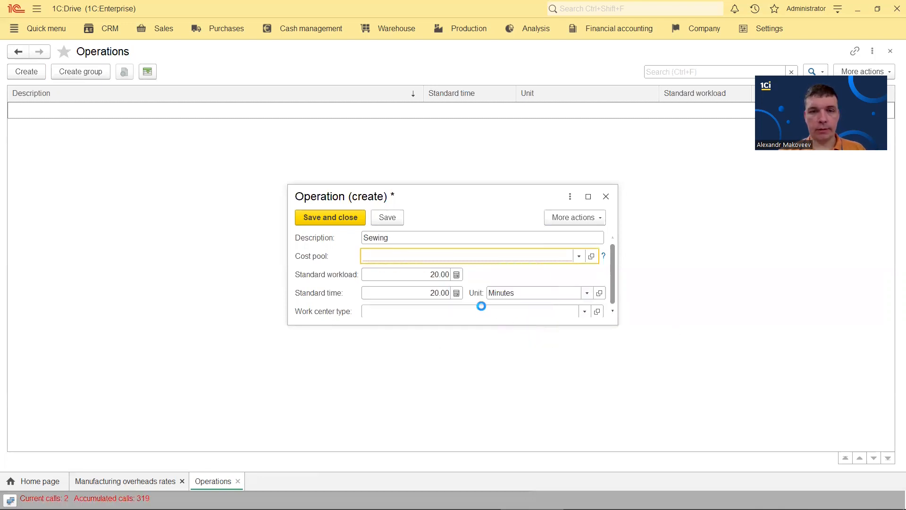
{"action": "type", "text": "Cost pool"}
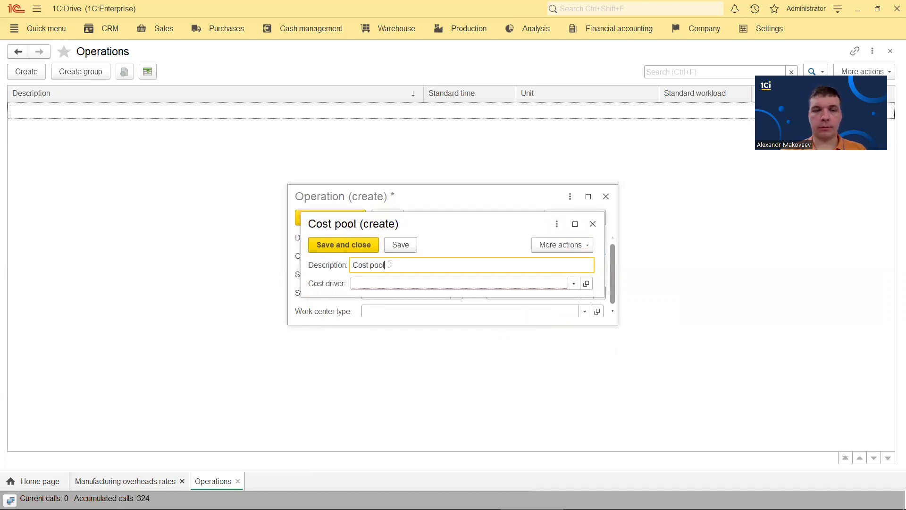
{"action": "left_click", "coordinate": [402, 283]}
{"action": "left_click", "coordinate": [381, 298]}
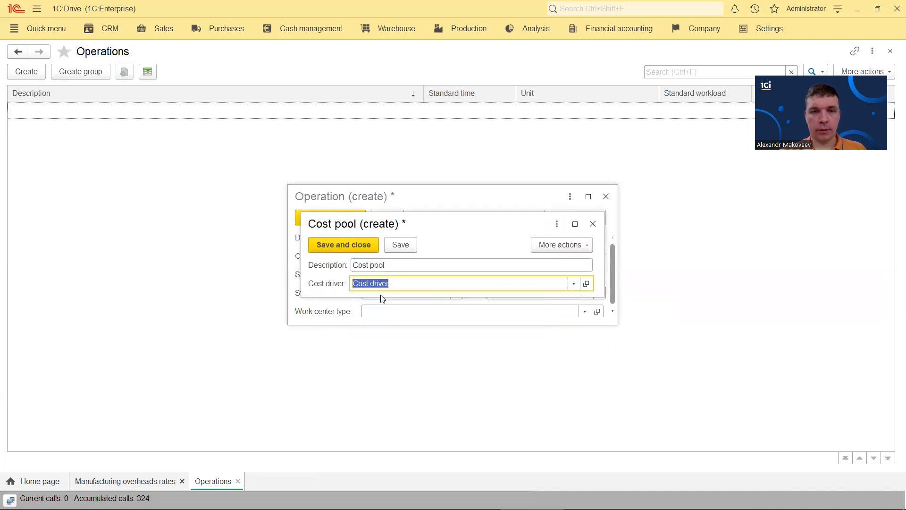
{"action": "left_click", "coordinate": [336, 244]}
{"action": "left_click", "coordinate": [299, 216]}
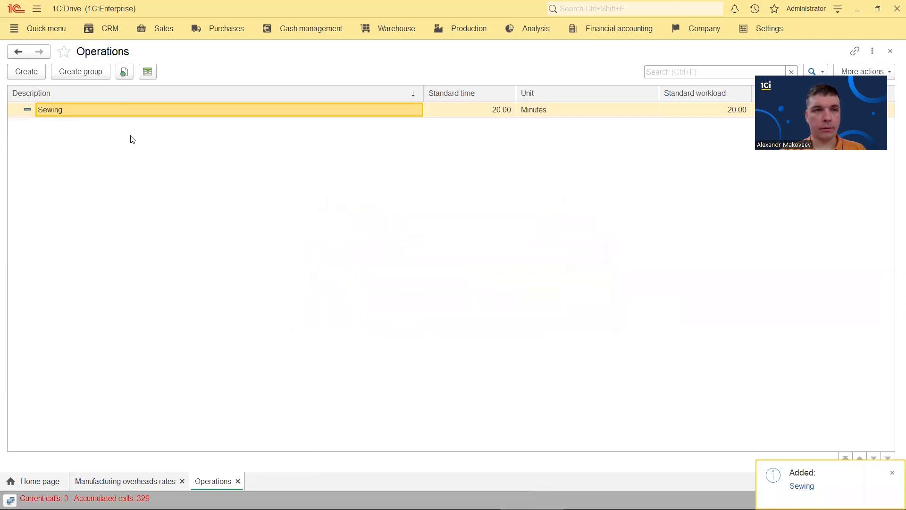
Copy Sewing into a 'Packing' operation with standard workload 1 and standard time 1 minute
{"action": "right_click", "coordinate": [104, 113]}
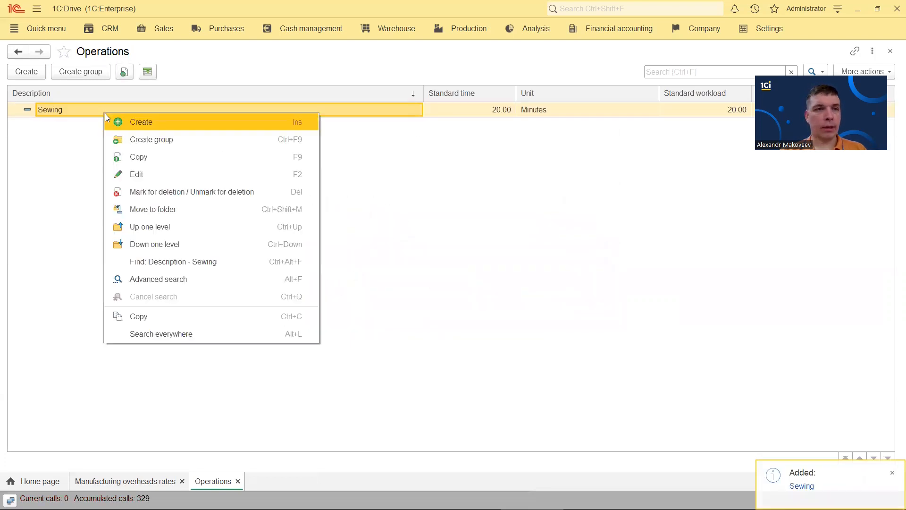
{"action": "left_click", "coordinate": [155, 155]}
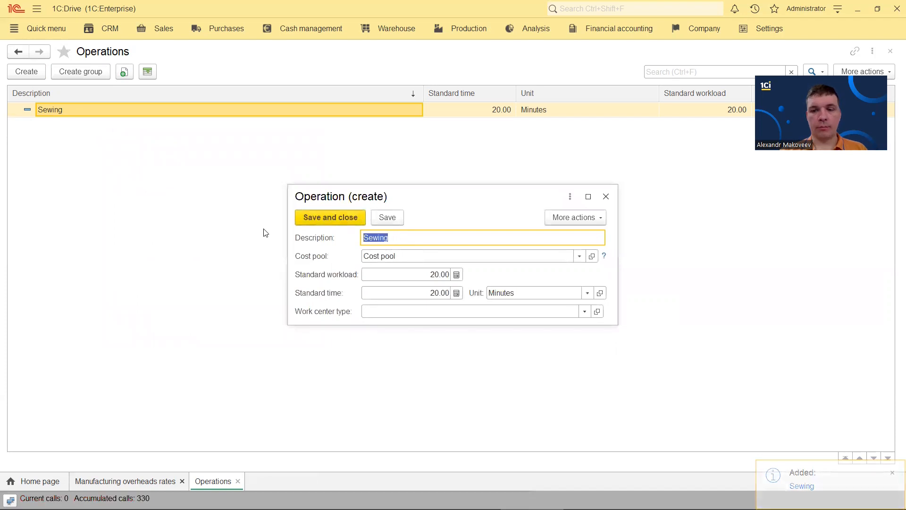
{"action": "type", "text": "зфсш"}
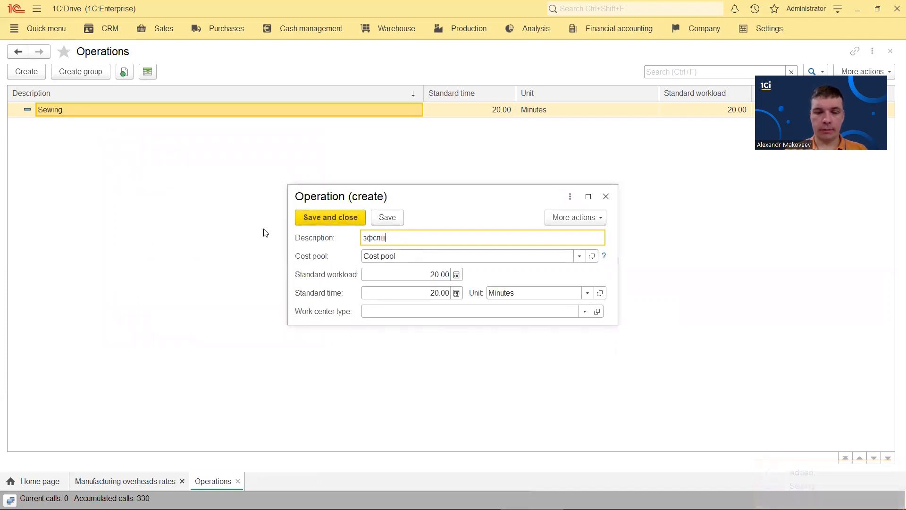
{"action": "type", "text": "лштп"}
{"action": "key", "text": "ctrl+a"}
{"action": "key", "text": "BackSpace"}
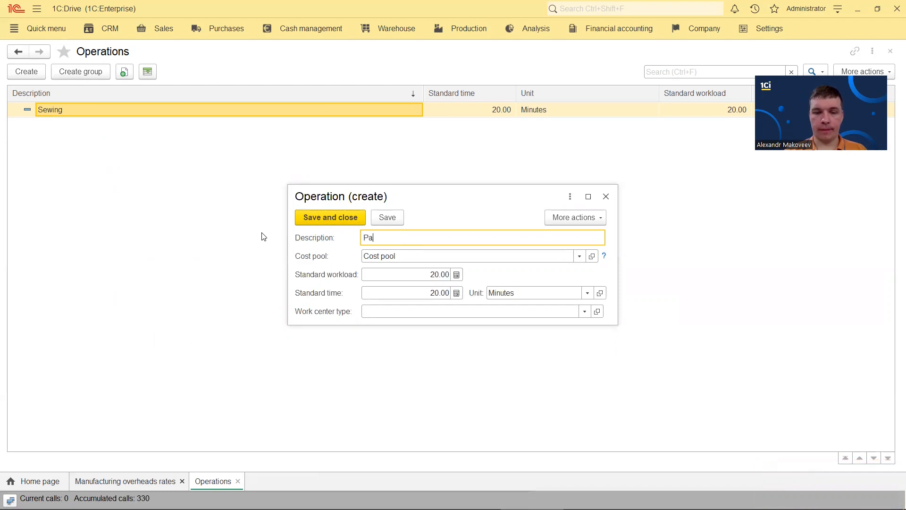
{"action": "type", "text": "Packing"}
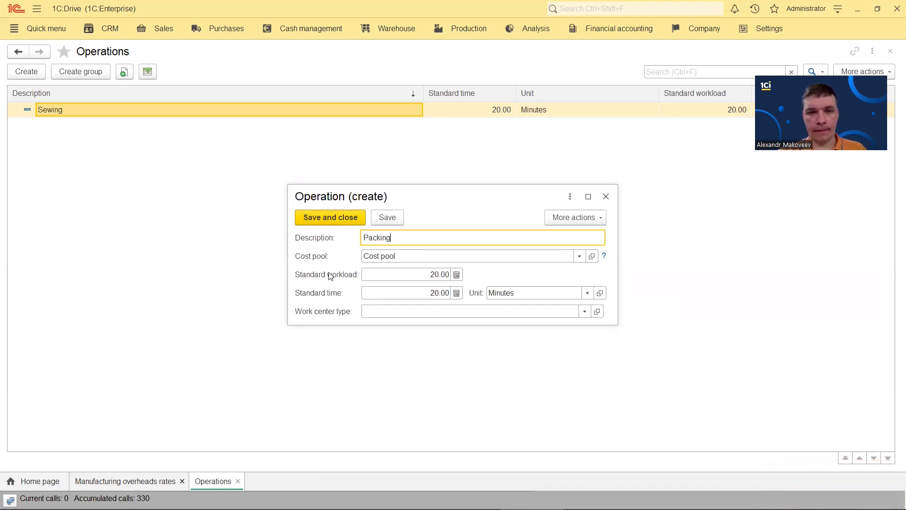
{"action": "key", "text": "Tab"}
{"action": "key", "text": "Tab"}
{"action": "type", "text": "1"}
{"action": "key", "text": "Tab"}
{"action": "type", "text": "1"}
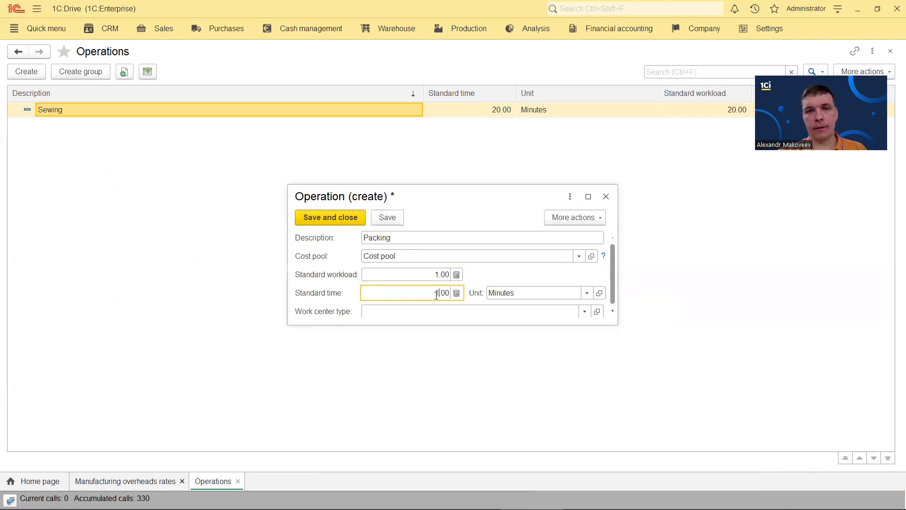
{"action": "left_click", "coordinate": [338, 218]}
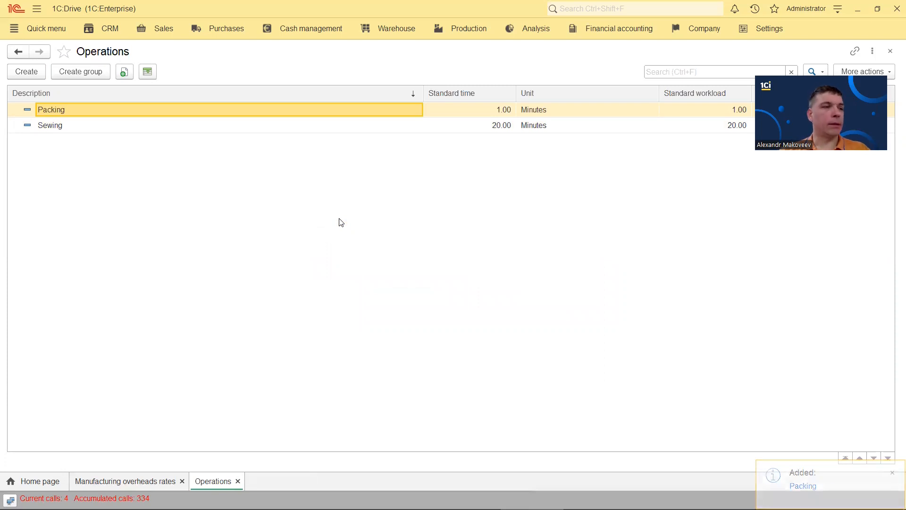
Close the open lists and go to the Product categories catalog
{"action": "left_click", "coordinate": [890, 53]}
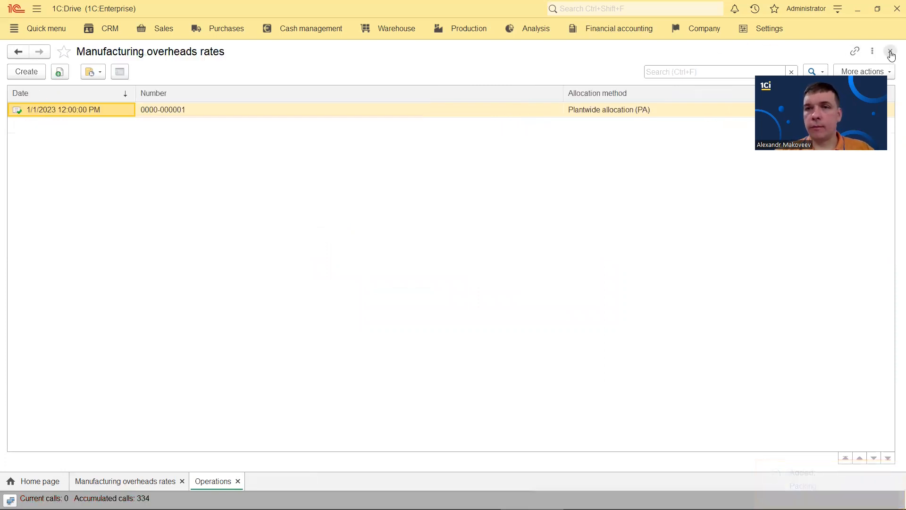
{"action": "left_click", "coordinate": [890, 53]}
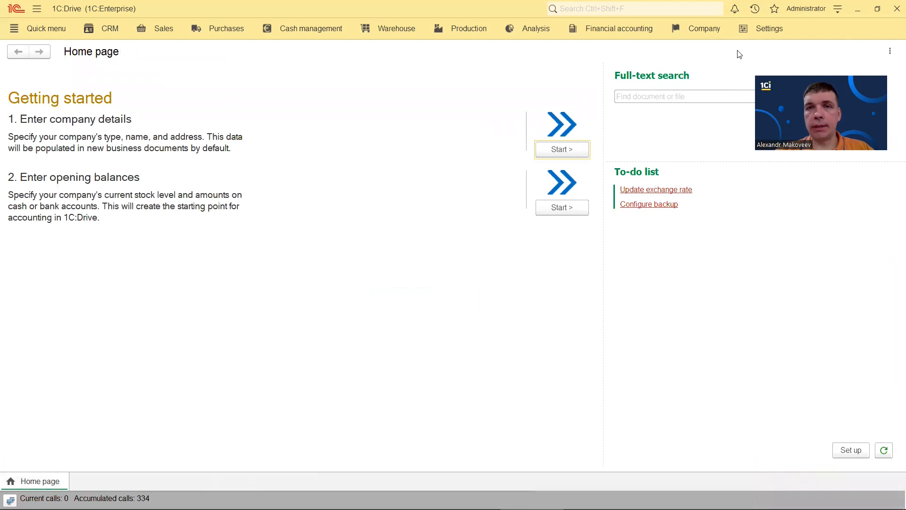
{"action": "left_click", "coordinate": [774, 30]}
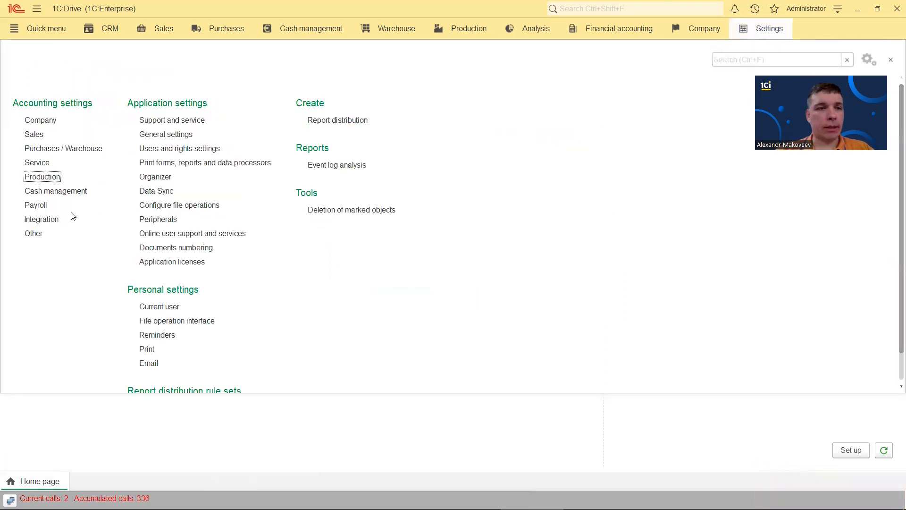
{"action": "left_click", "coordinate": [32, 233]}
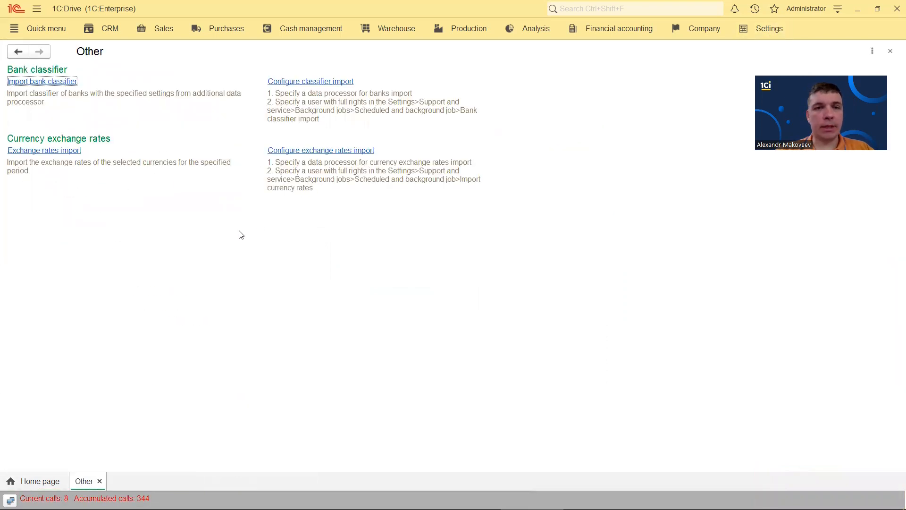
{"action": "left_click", "coordinate": [694, 31]}
{"action": "left_click", "coordinate": [40, 333]}
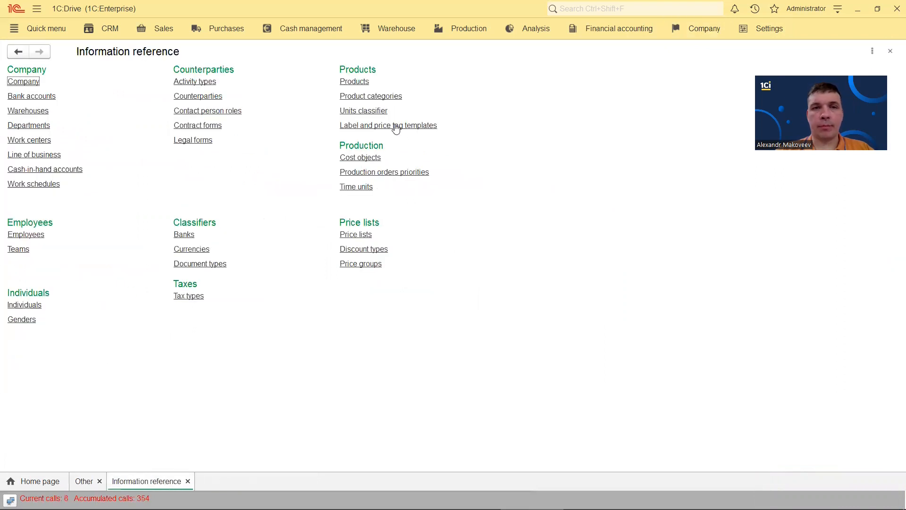
{"action": "left_click", "coordinate": [378, 97]}
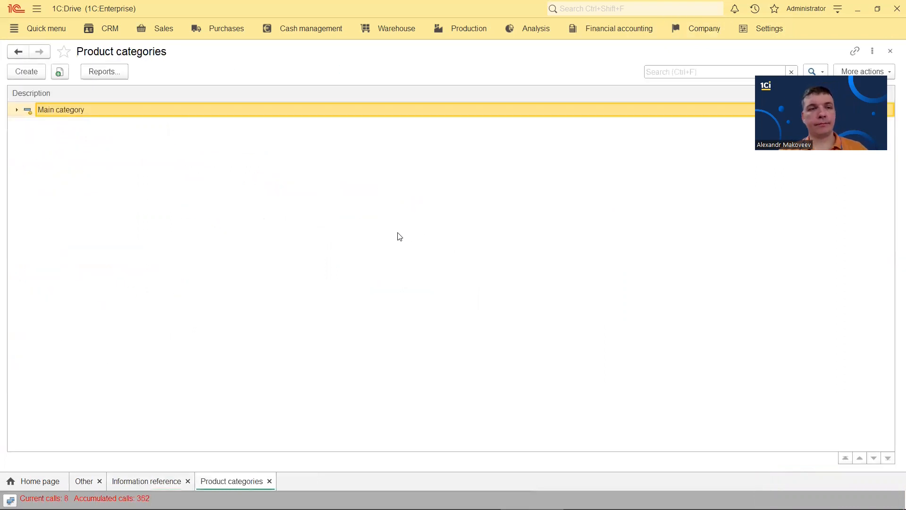
Create a 'Finished product' category with variants enabled and start configuring its variant attributes
{"action": "left_click", "coordinate": [27, 72]}
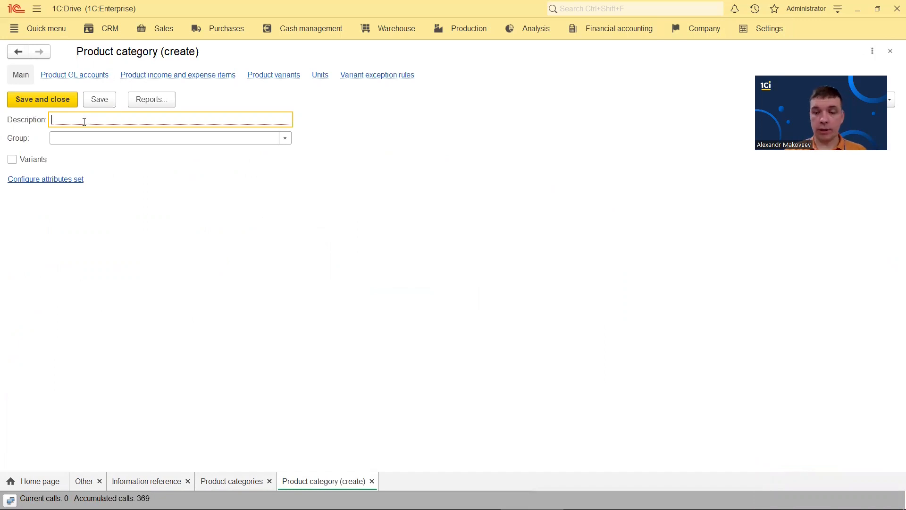
{"action": "type", "text": "Finished product"}
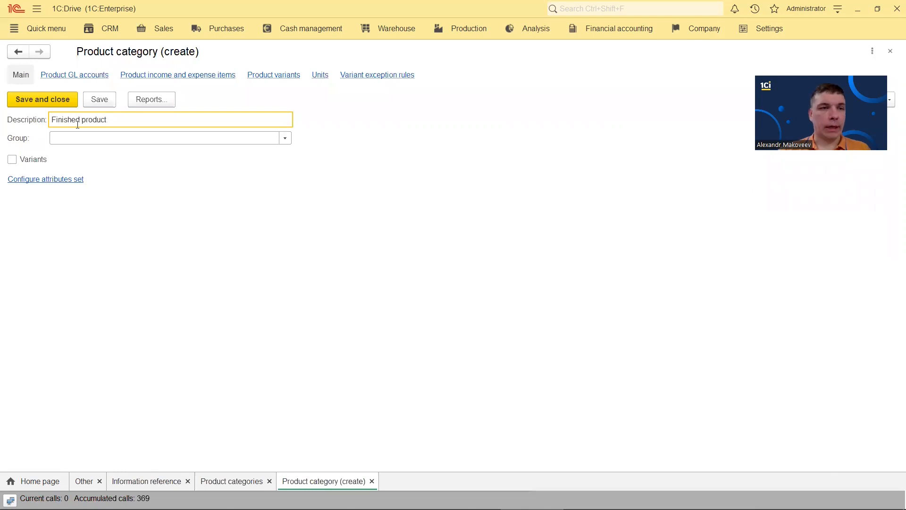
{"action": "left_click", "coordinate": [12, 159]}
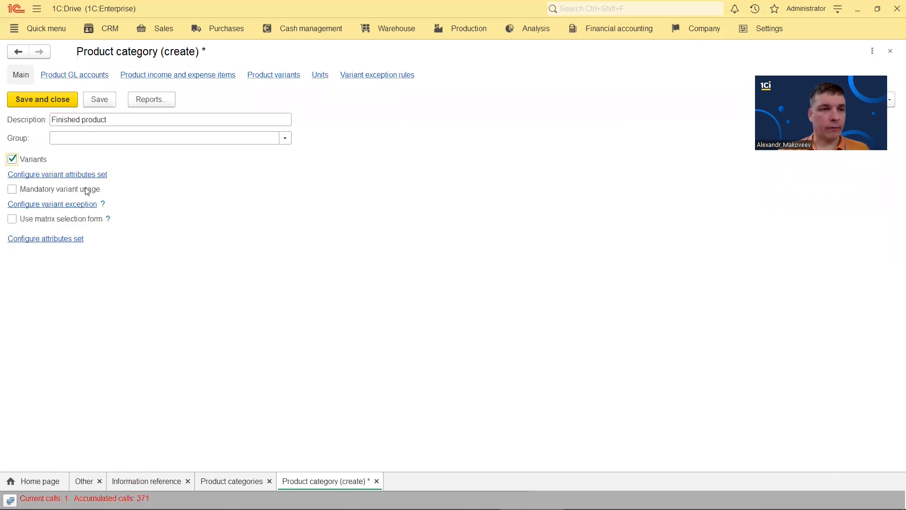
{"action": "left_click", "coordinate": [59, 178]}
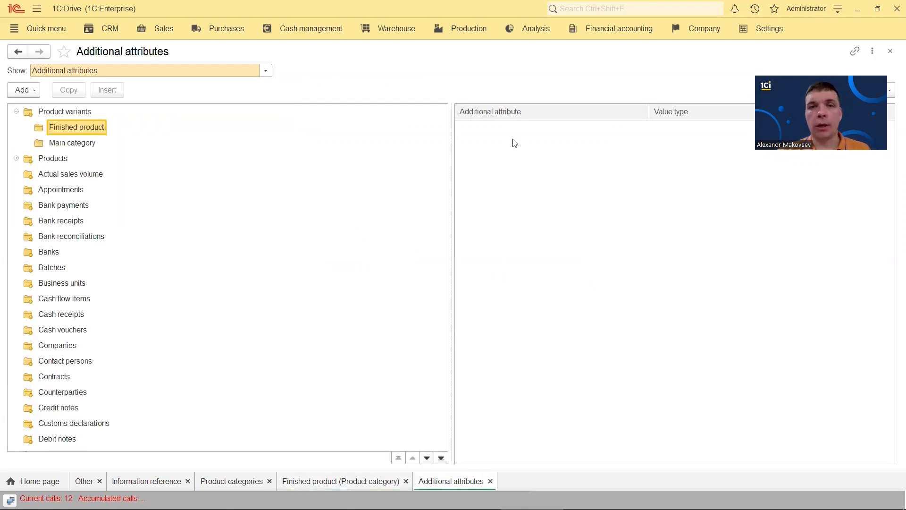
Add a new variant attribute named Color to Finished product
{"action": "left_click", "coordinate": [22, 90]}
{"action": "left_click", "coordinate": [28, 105]}
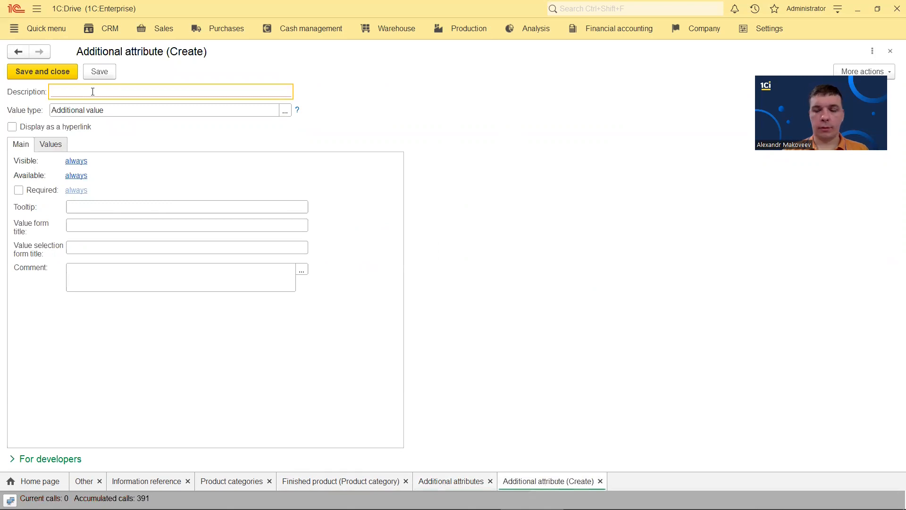
{"action": "type", "text": "Color"}
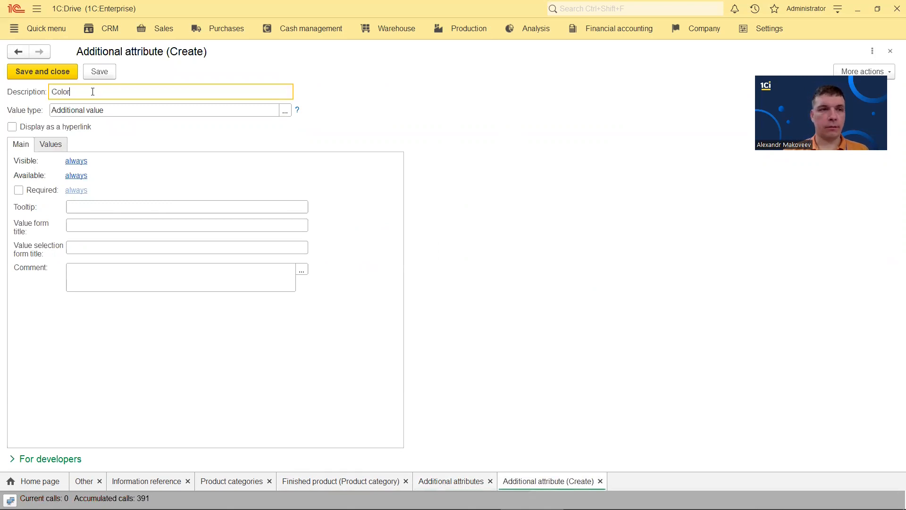
{"action": "left_click", "coordinate": [98, 72]}
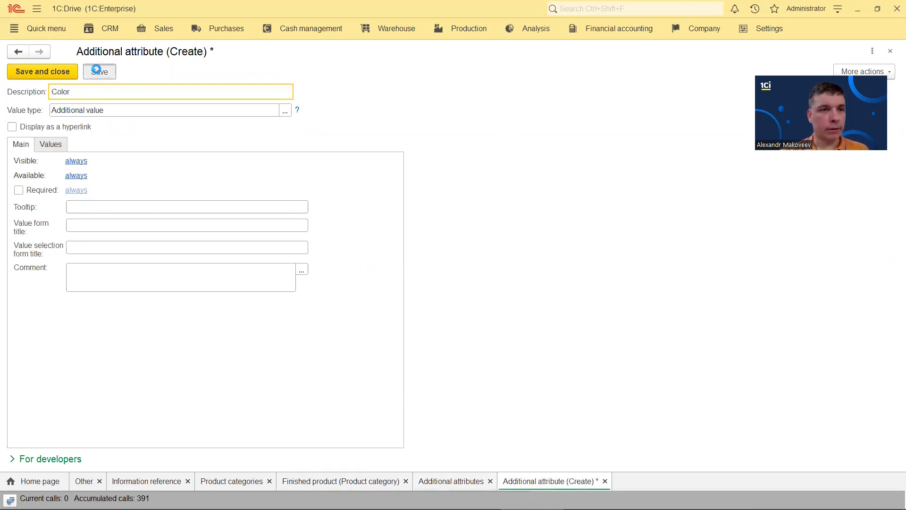
{"action": "left_click", "coordinate": [52, 145]}
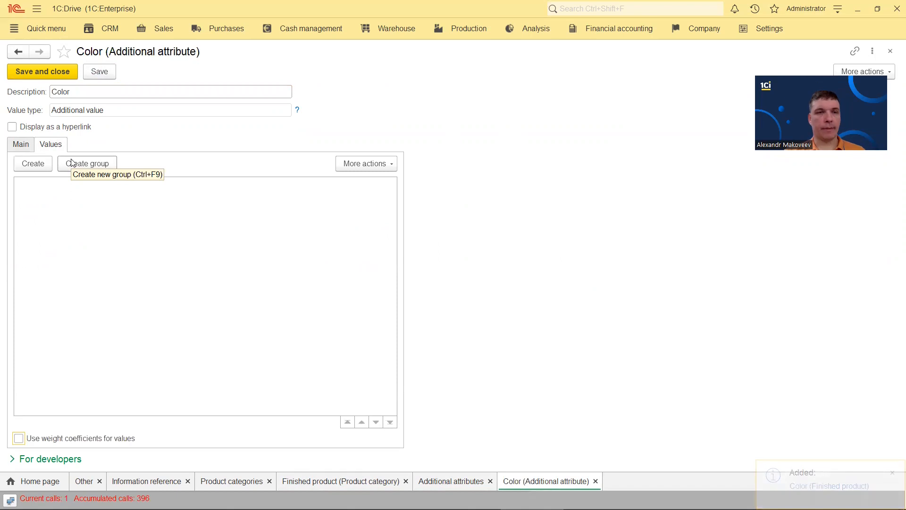
Give Color the values Black, Blue, Red and White, and save the attribute
{"action": "left_click", "coordinate": [41, 162]}
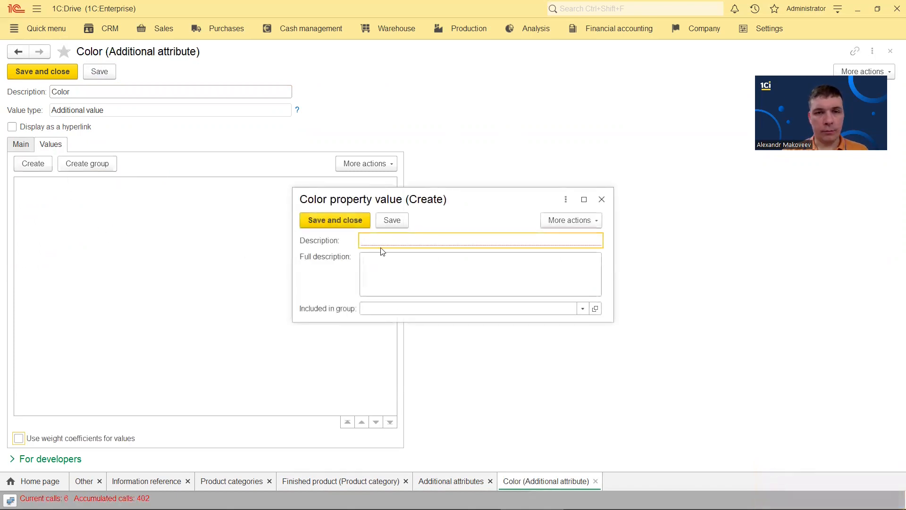
{"action": "type", "text": "Black"}
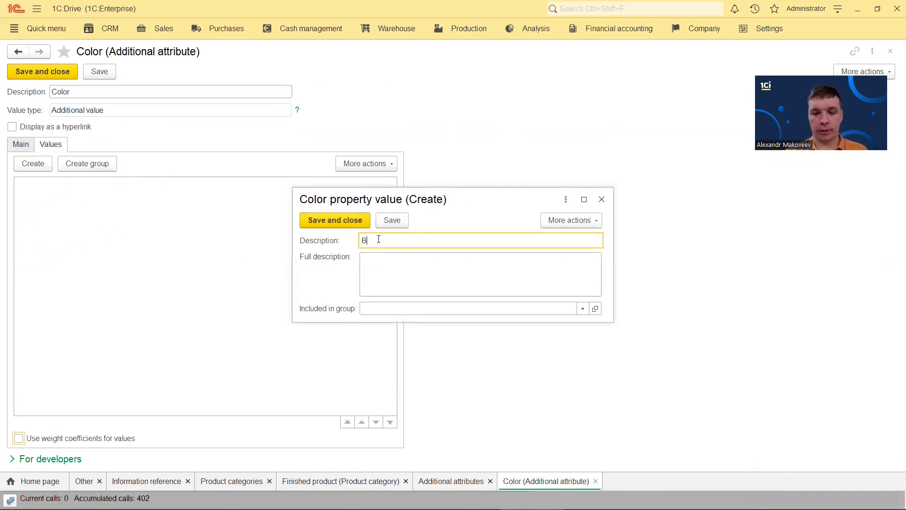
{"action": "left_click", "coordinate": [344, 225]}
{"action": "left_click", "coordinate": [35, 164]}
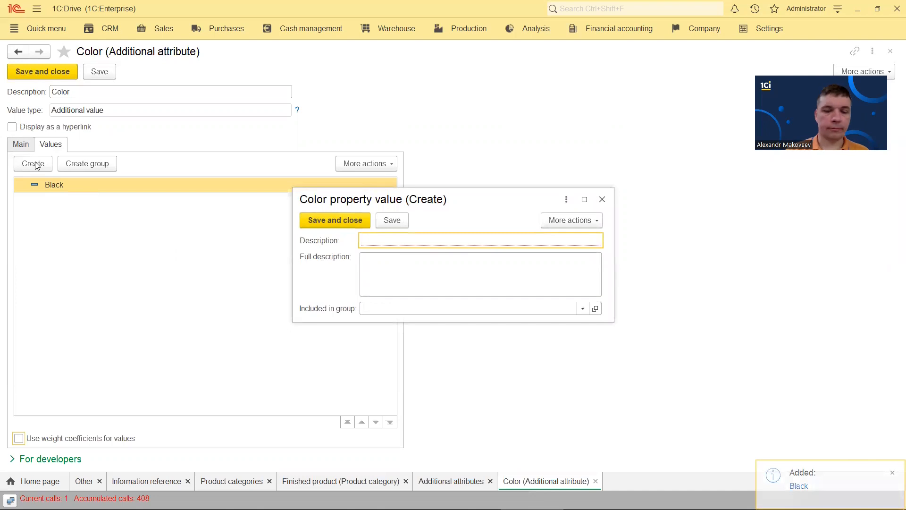
{"action": "type", "text": "Blue"}
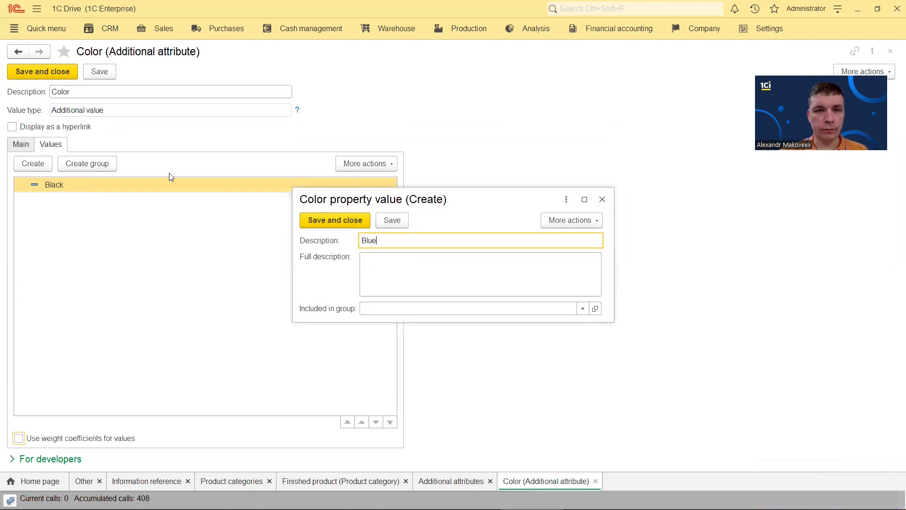
{"action": "key", "text": "ctrl+Return"}
{"action": "left_click", "coordinate": [32, 165]}
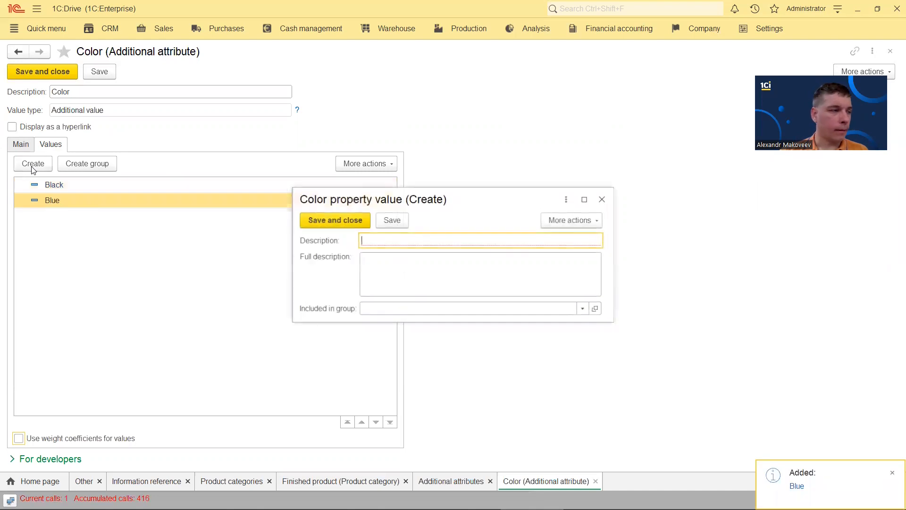
{"action": "type", "text": "Red"}
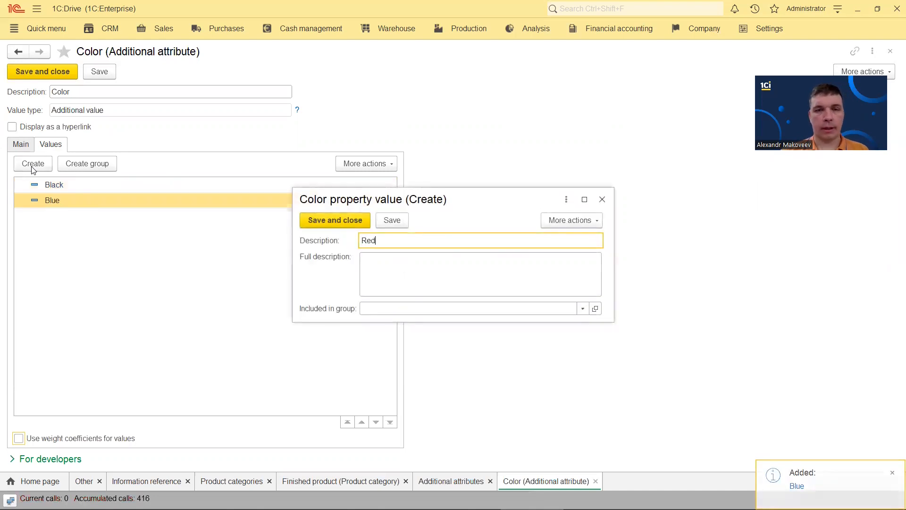
{"action": "left_click", "coordinate": [330, 216]}
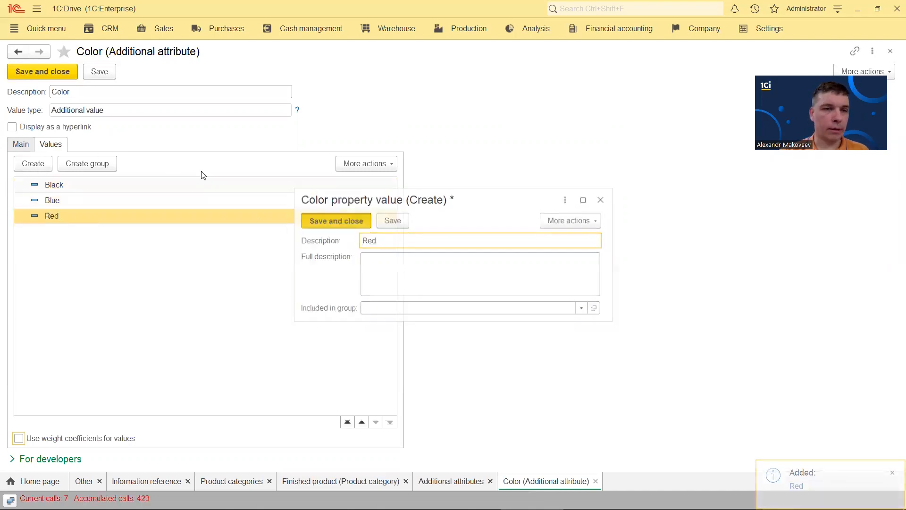
{"action": "left_click", "coordinate": [41, 165]}
{"action": "type", "text": "White"}
{"action": "left_click", "coordinate": [358, 222]}
{"action": "left_click", "coordinate": [21, 144]}
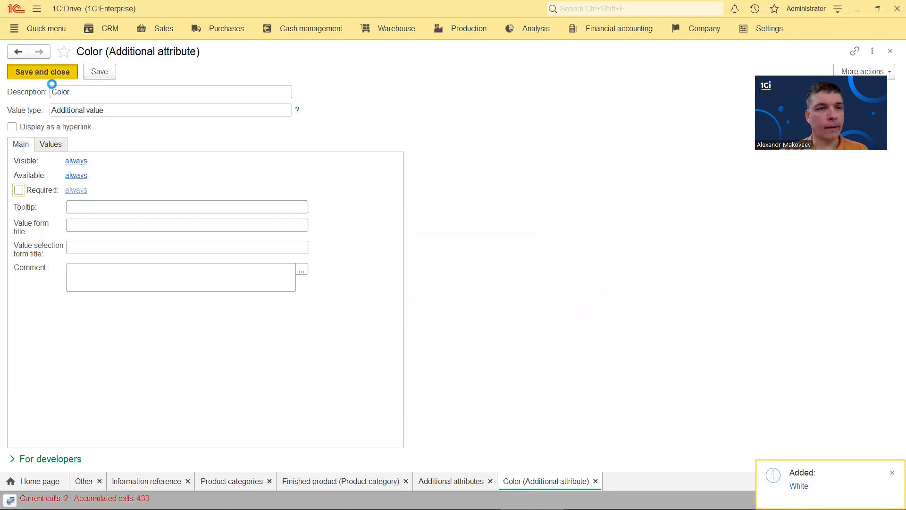
{"action": "left_click", "coordinate": [21, 89]}
{"action": "left_click", "coordinate": [36, 97]}
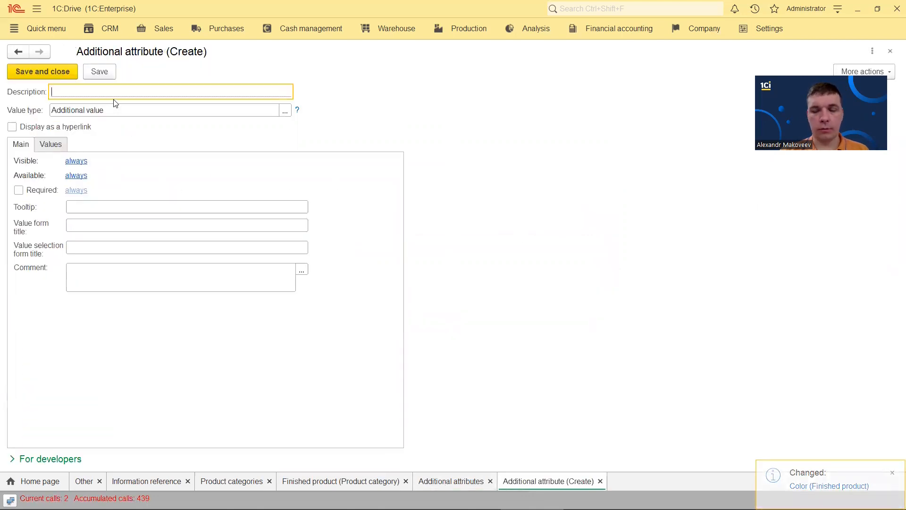
Create a Size variant attribute with the values S, M, L and XL
{"action": "type", "text": "Size"}
{"action": "left_click", "coordinate": [61, 150]}
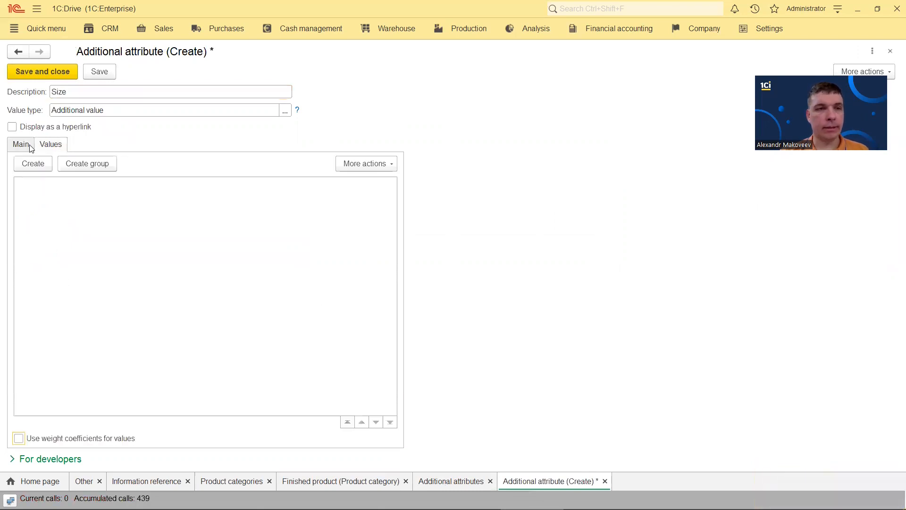
{"action": "left_click", "coordinate": [33, 163]}
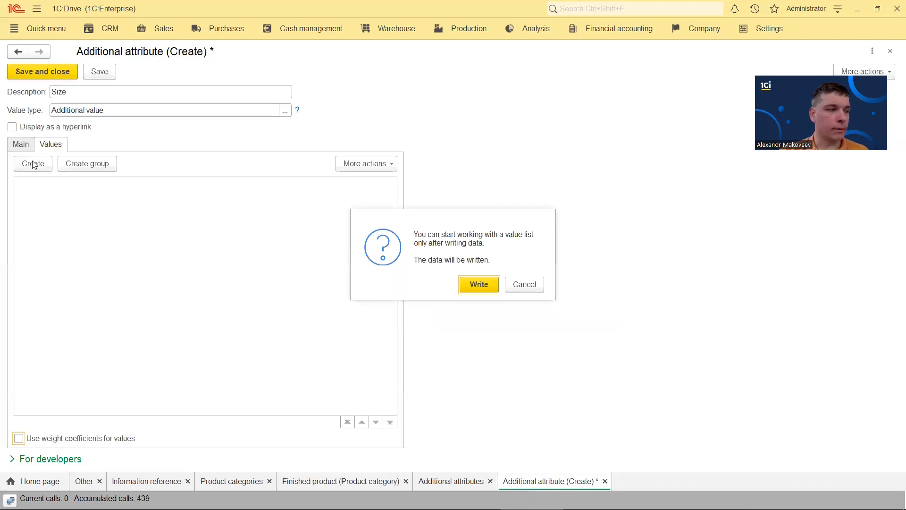
{"action": "left_click", "coordinate": [479, 286]}
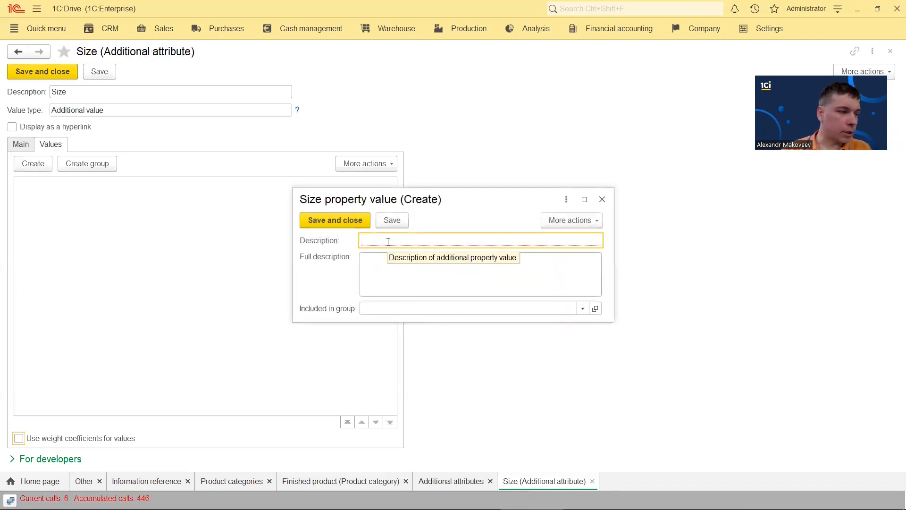
{"action": "type", "text": "S"}
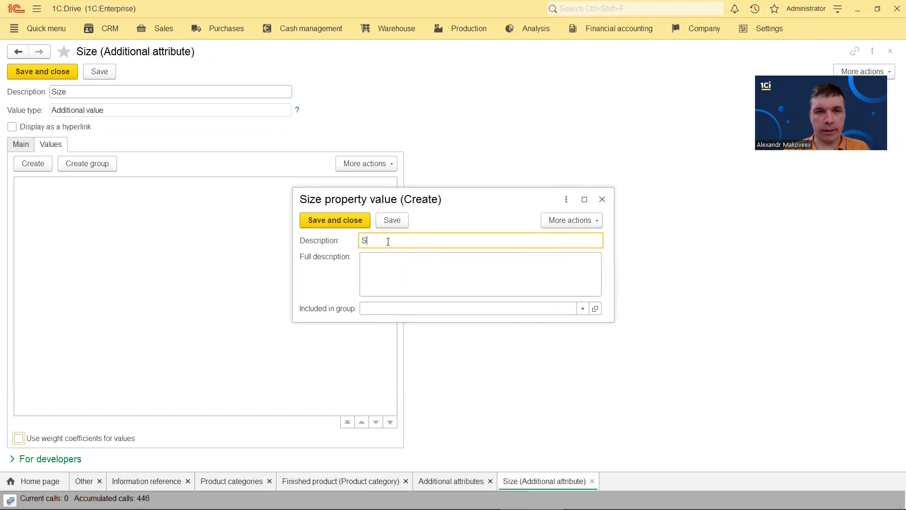
{"action": "left_click", "coordinate": [349, 230]}
{"action": "left_click", "coordinate": [39, 163]}
{"action": "type", "text": "M"}
{"action": "left_click", "coordinate": [335, 220]}
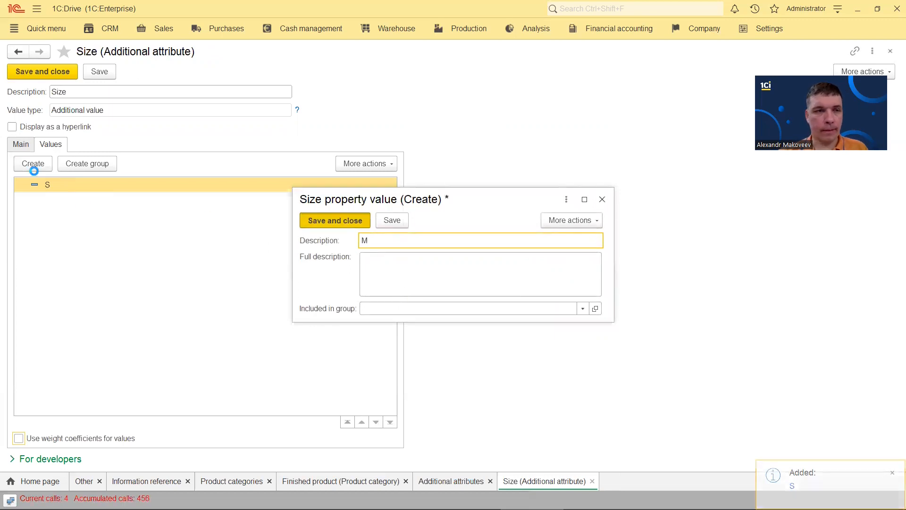
{"action": "left_click", "coordinate": [31, 165]}
{"action": "type", "text": "L"}
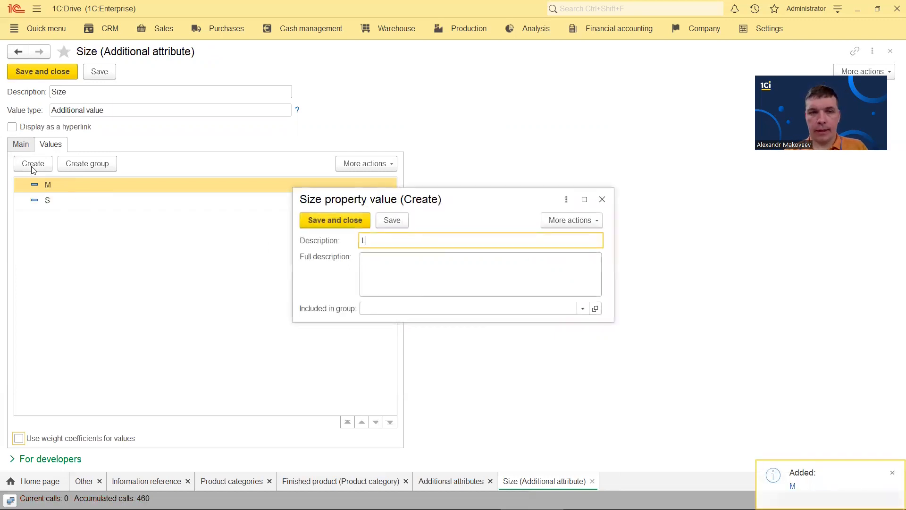
{"action": "left_click", "coordinate": [335, 220]}
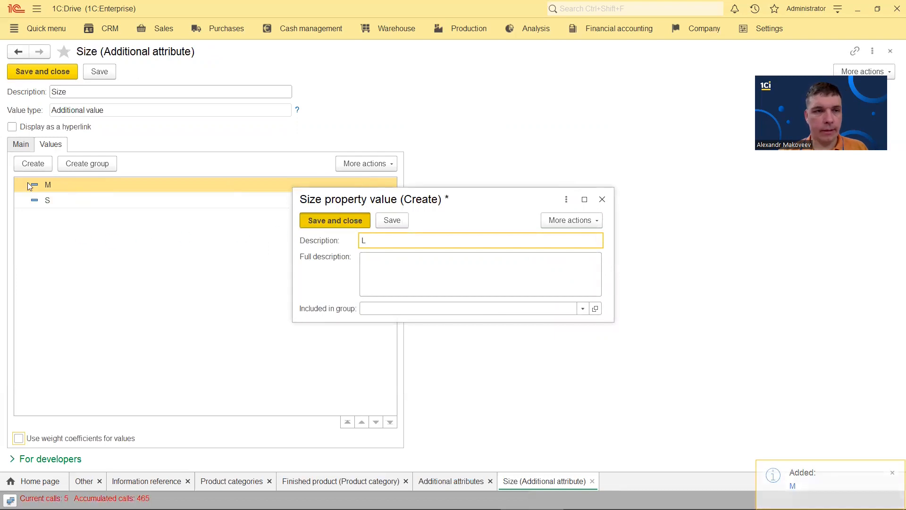
{"action": "left_click", "coordinate": [30, 164]}
{"action": "type", "text": "XL"}
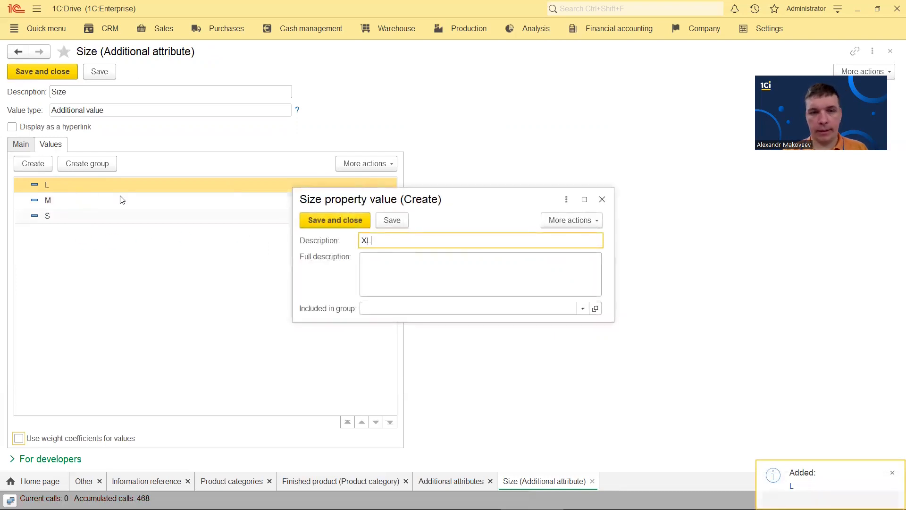
{"action": "left_click", "coordinate": [324, 219]}
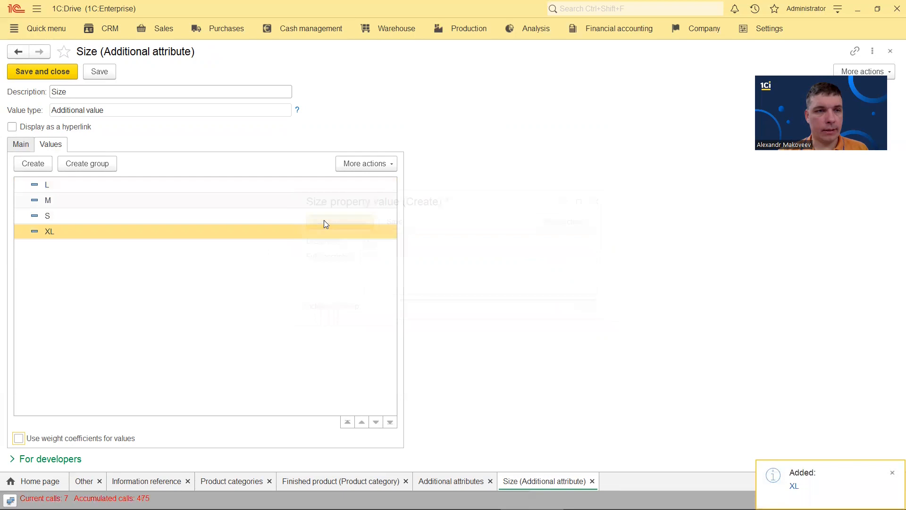
Save the Size attribute, then save and close the Finished product category
{"action": "left_click", "coordinate": [22, 145]}
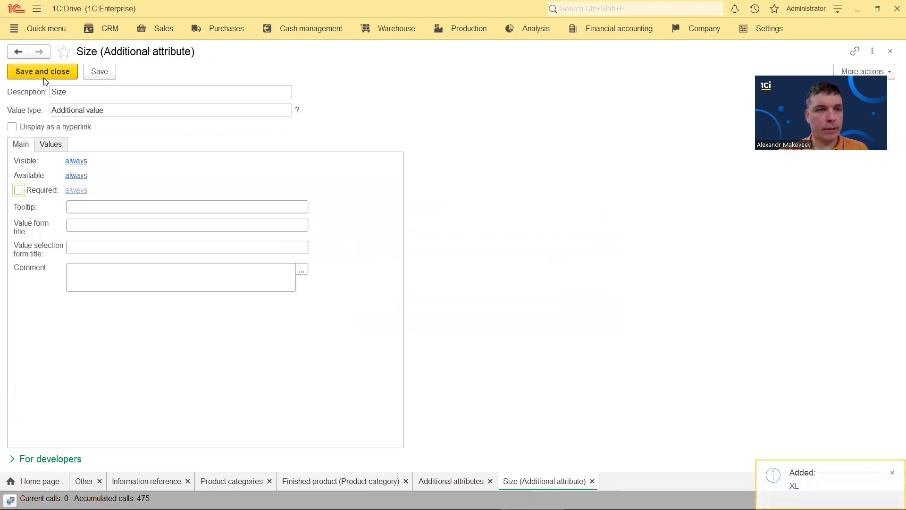
{"action": "key", "text": "ctrl+Return"}
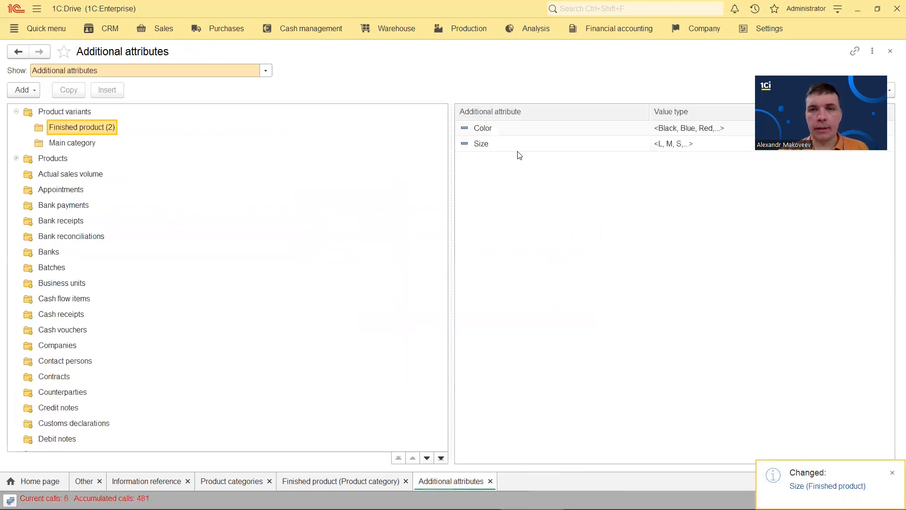
{"action": "left_click", "coordinate": [891, 51]}
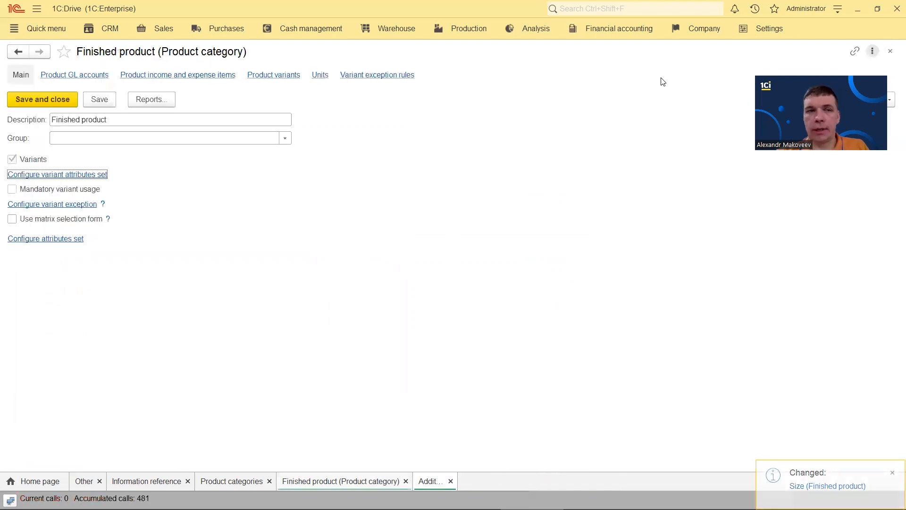
{"action": "left_click", "coordinate": [45, 97]}
Create a 'PC for color' product category with Variants enabled and save it
{"action": "left_click", "coordinate": [26, 72]}
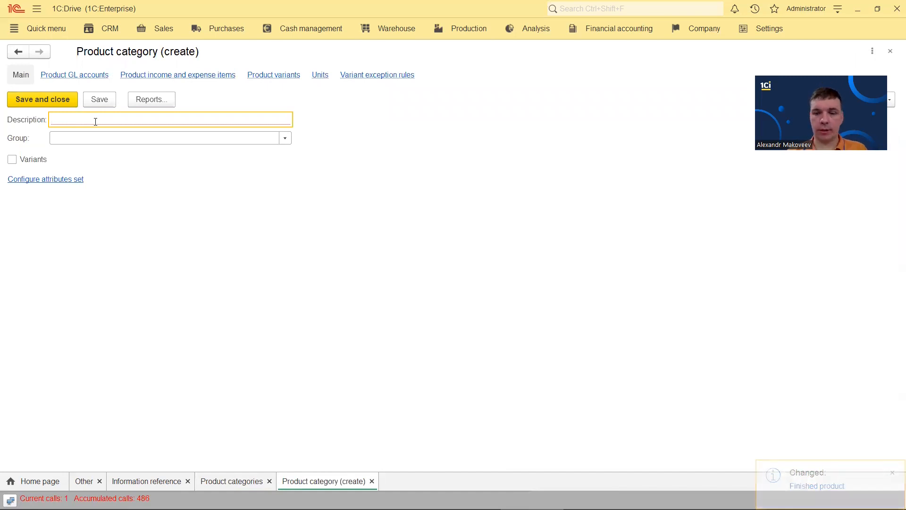
{"action": "type", "text": "PC for color"}
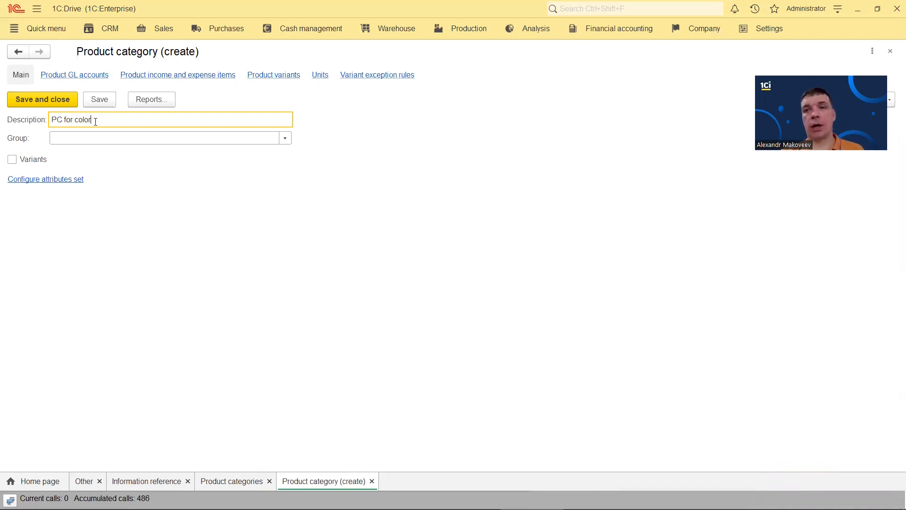
{"action": "left_click", "coordinate": [12, 159]}
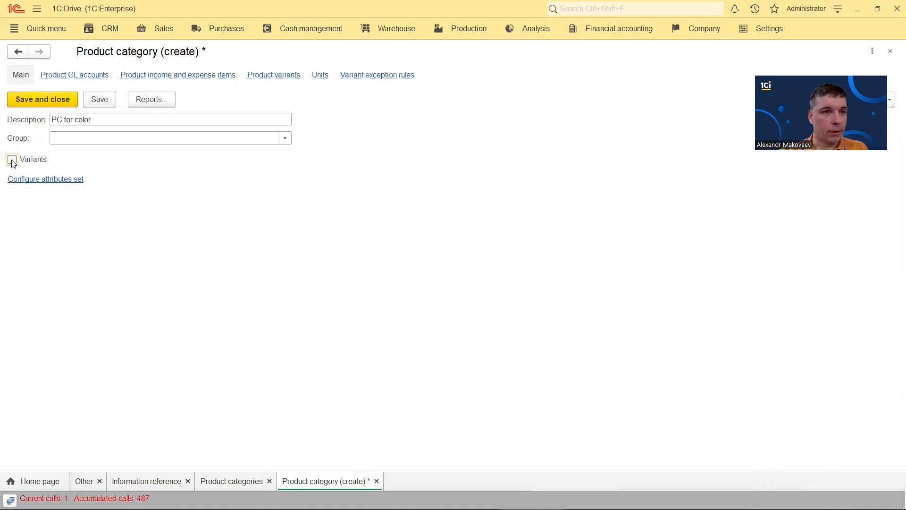
{"action": "left_click", "coordinate": [58, 174]}
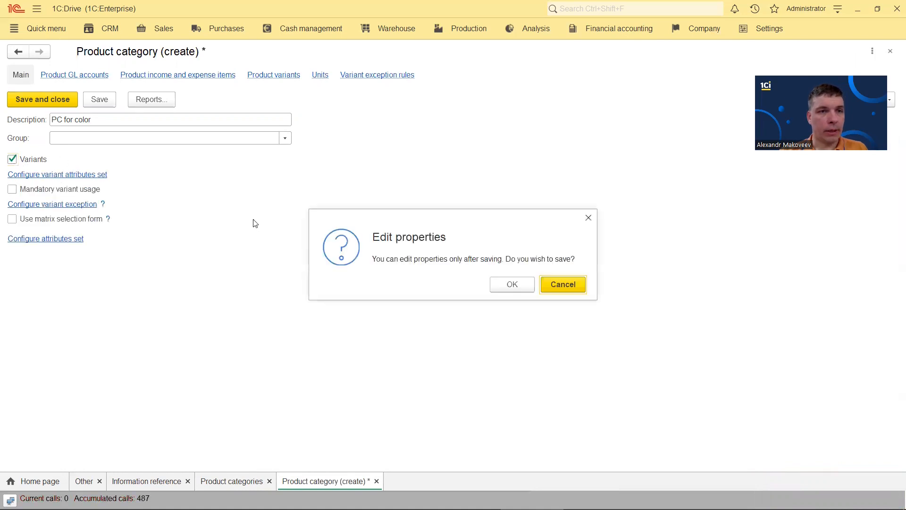
{"action": "left_click", "coordinate": [512, 284]}
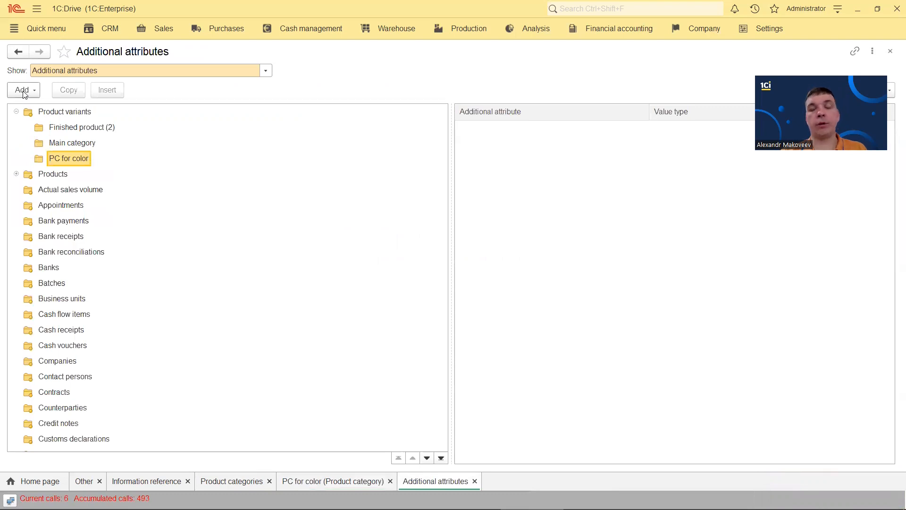
Add Finished product's Color attribute to the variant set as a common attribute
{"action": "left_click", "coordinate": [24, 90]}
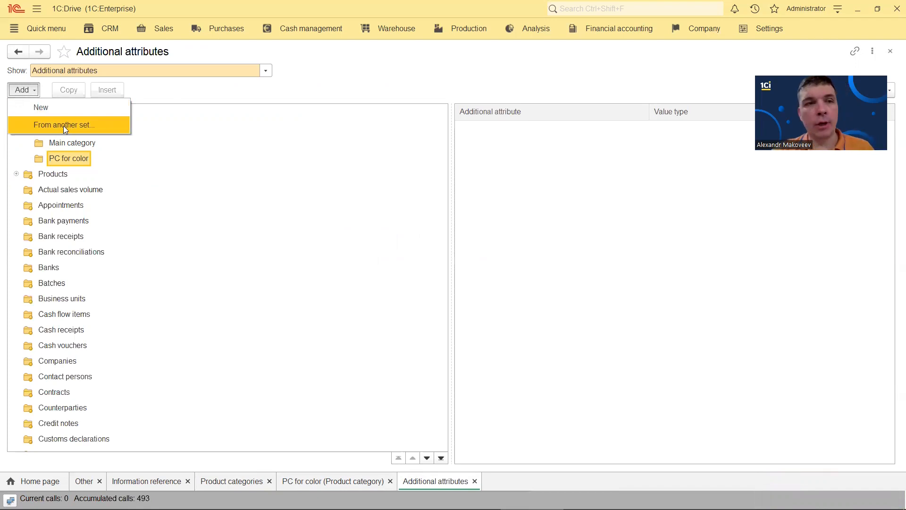
{"action": "left_click", "coordinate": [63, 125]}
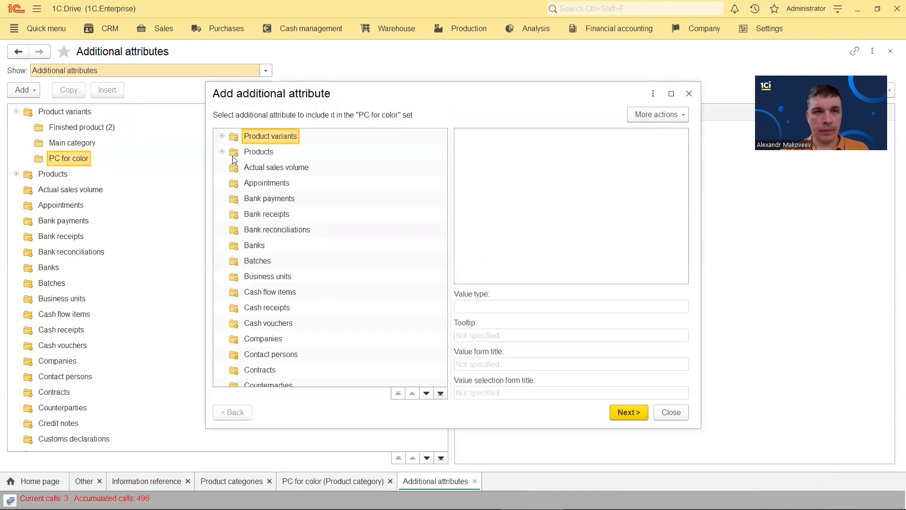
{"action": "left_click", "coordinate": [222, 136]}
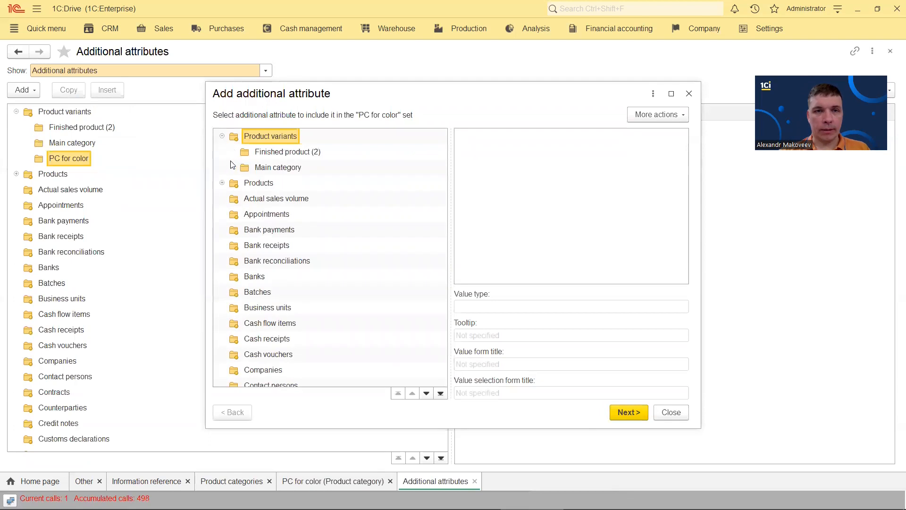
{"action": "left_click", "coordinate": [278, 156]}
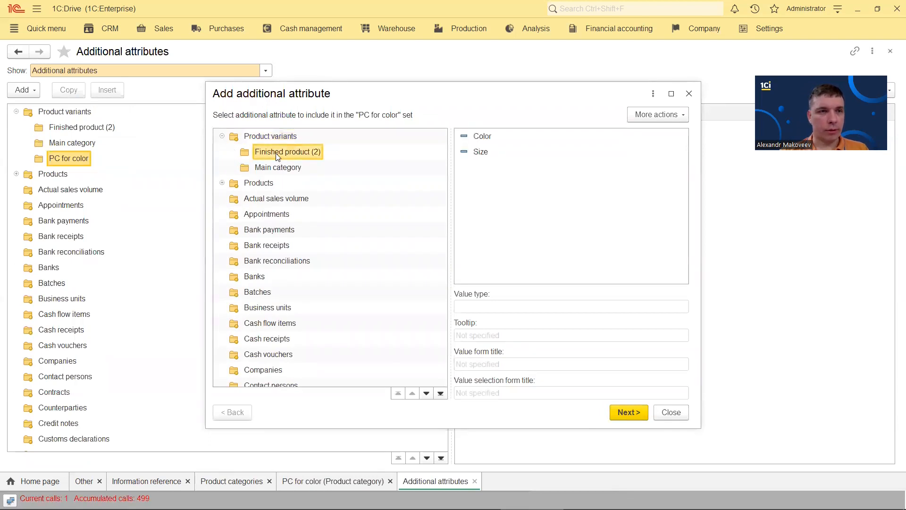
{"action": "left_click", "coordinate": [485, 140]}
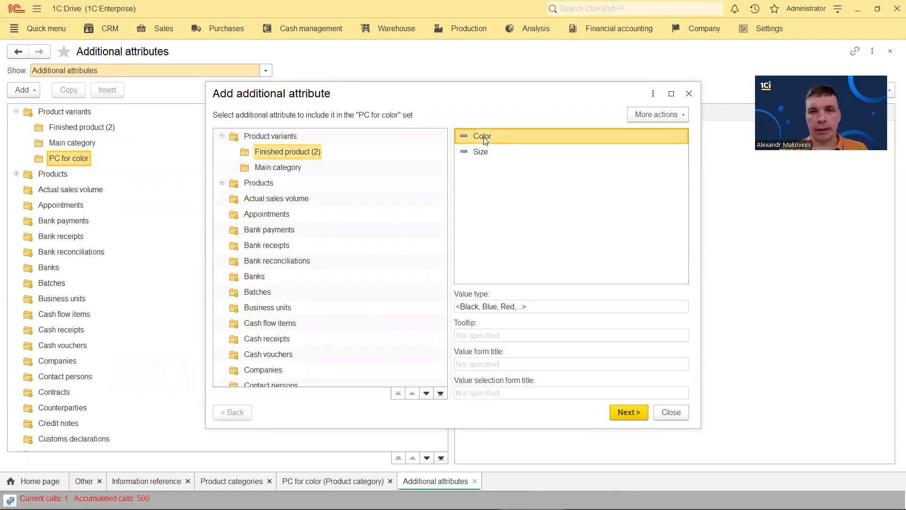
{"action": "double_click", "coordinate": [484, 139]}
{"action": "left_click", "coordinate": [218, 201]}
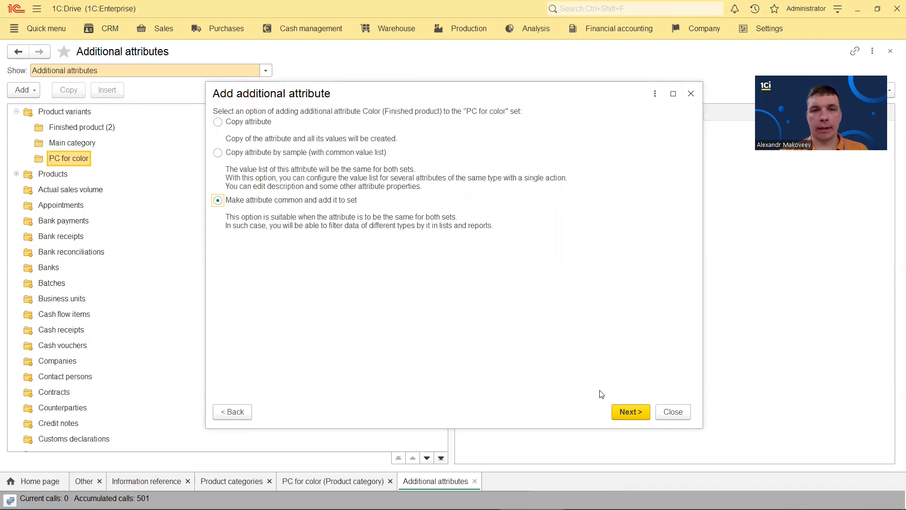
{"action": "left_click", "coordinate": [632, 412]}
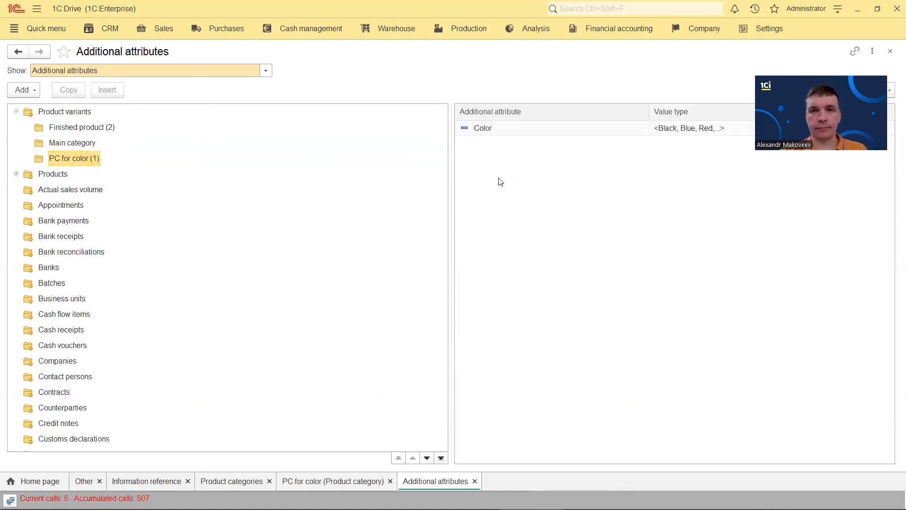
Save PC for color, then copy it into a new category named 'PC for size'
{"action": "left_click", "coordinate": [890, 51]}
{"action": "left_click", "coordinate": [47, 98]}
{"action": "right_click", "coordinate": [87, 149]}
{"action": "left_click", "coordinate": [112, 175]}
{"action": "left_click", "coordinate": [73, 121]}
{"action": "left_click_drag", "start_coordinate": [74, 120], "coordinate": [186, 132]}
{"action": "type", "text": "si"}
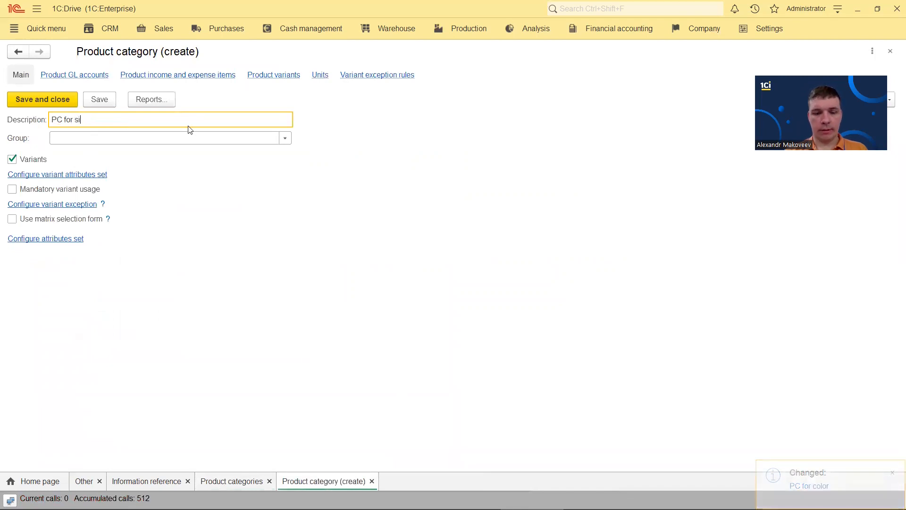
{"action": "type", "text": "ze"}
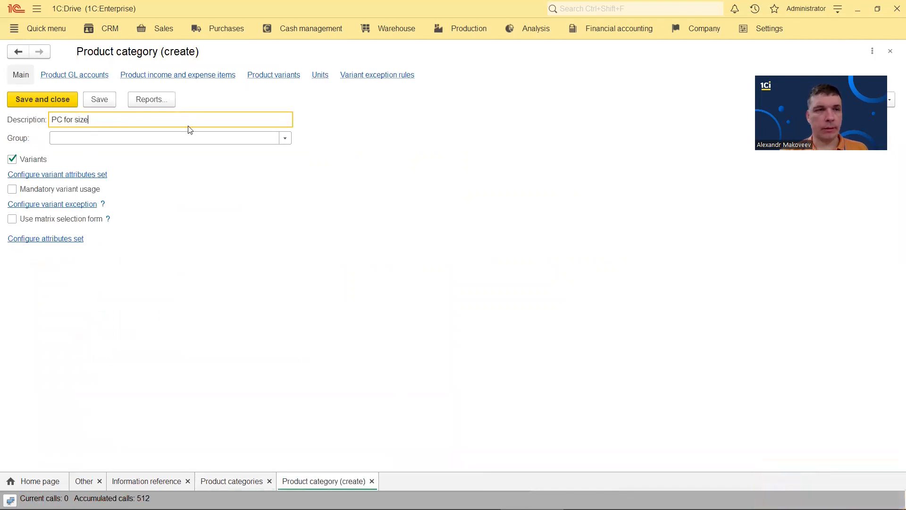
{"action": "left_click", "coordinate": [54, 175]}
{"action": "left_click", "coordinate": [512, 284]}
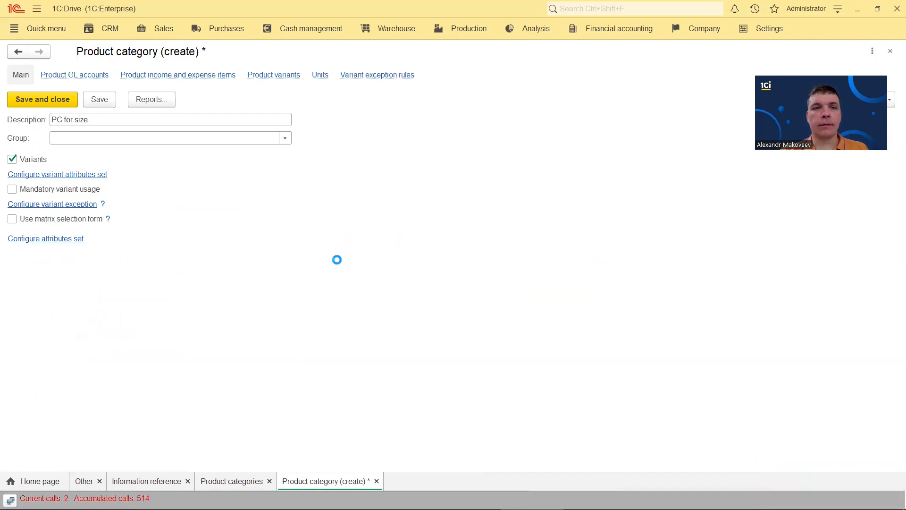
Add Finished product's Size attribute as a common attribute, then save and close PC for size
{"action": "left_click", "coordinate": [28, 91]}
{"action": "left_click", "coordinate": [58, 126]}
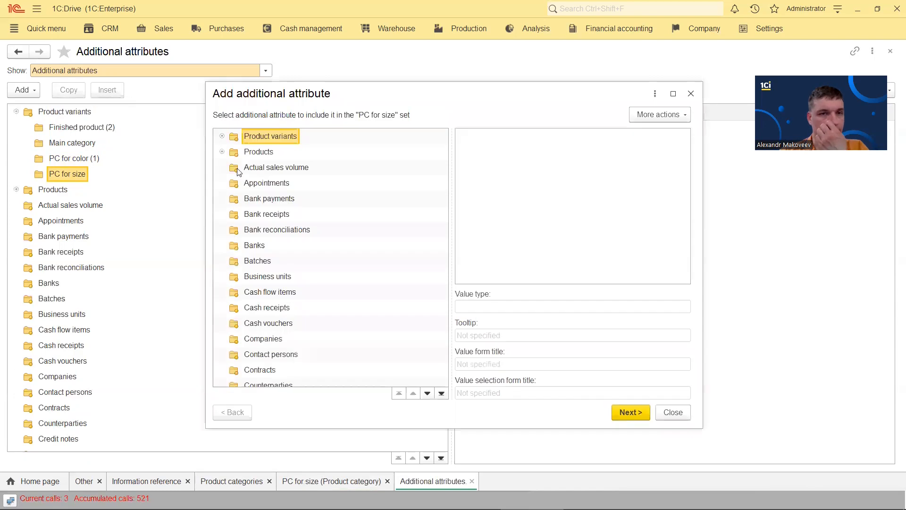
{"action": "left_click", "coordinate": [222, 136]}
{"action": "left_click", "coordinate": [275, 153]}
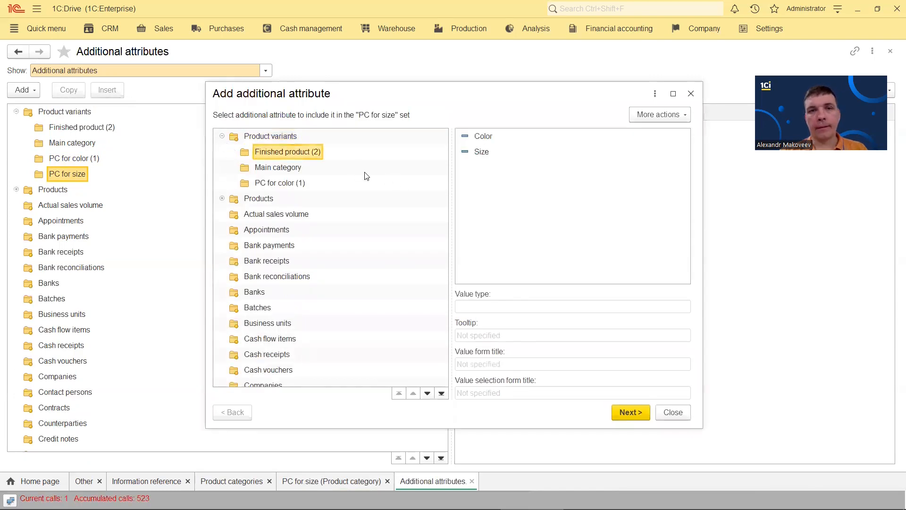
{"action": "double_click", "coordinate": [482, 152]}
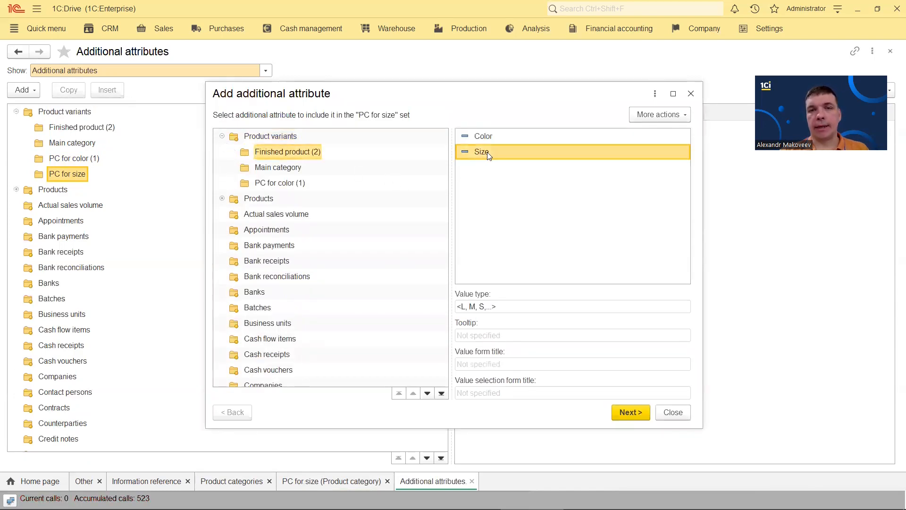
{"action": "left_click", "coordinate": [258, 202]}
{"action": "left_click", "coordinate": [619, 411]}
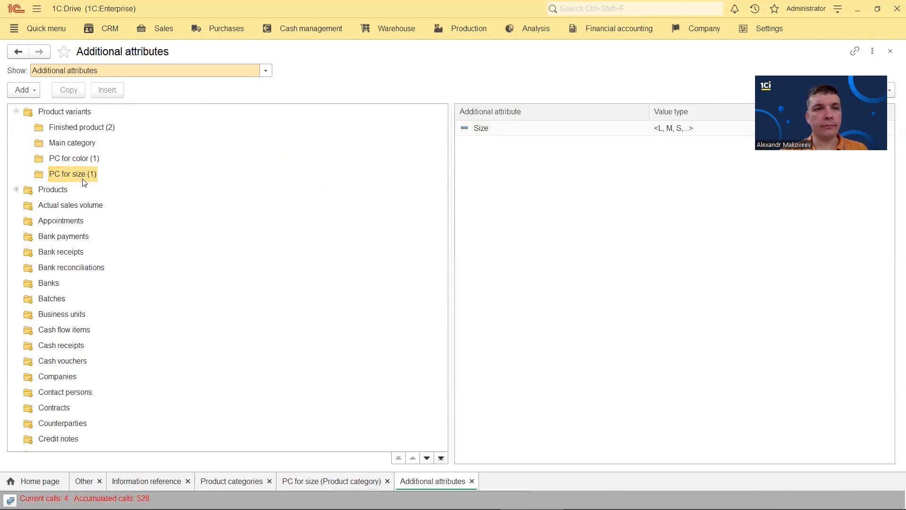
{"action": "left_click", "coordinate": [890, 52]}
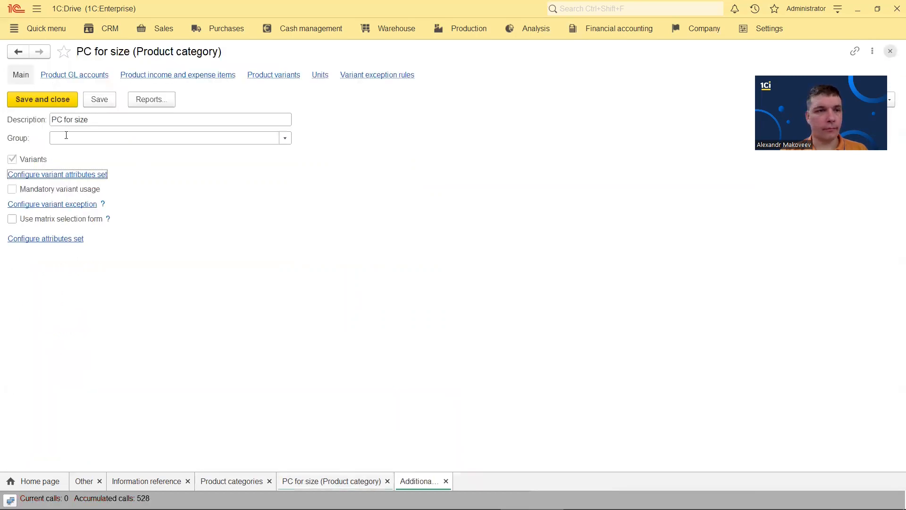
{"action": "left_click", "coordinate": [50, 102]}
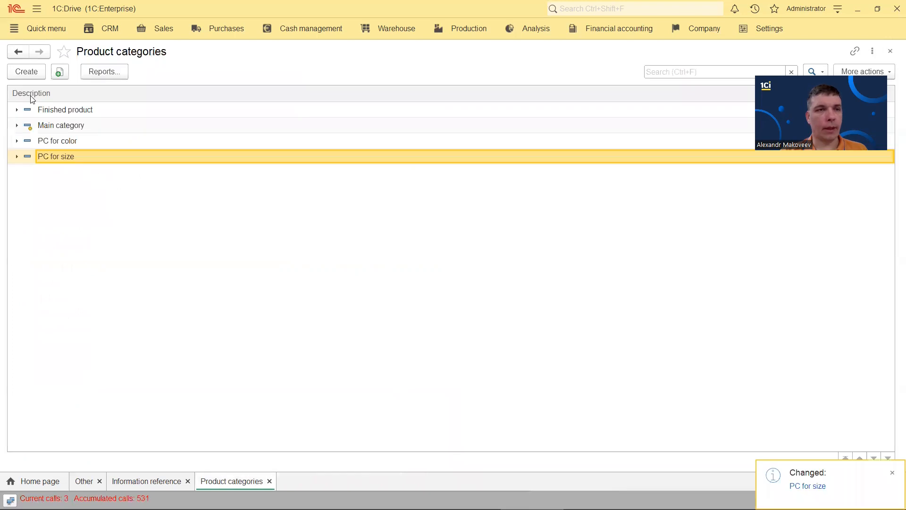
Create the 'PC withour variants' category with Variants left unchecked and save it
{"action": "left_click", "coordinate": [29, 77]}
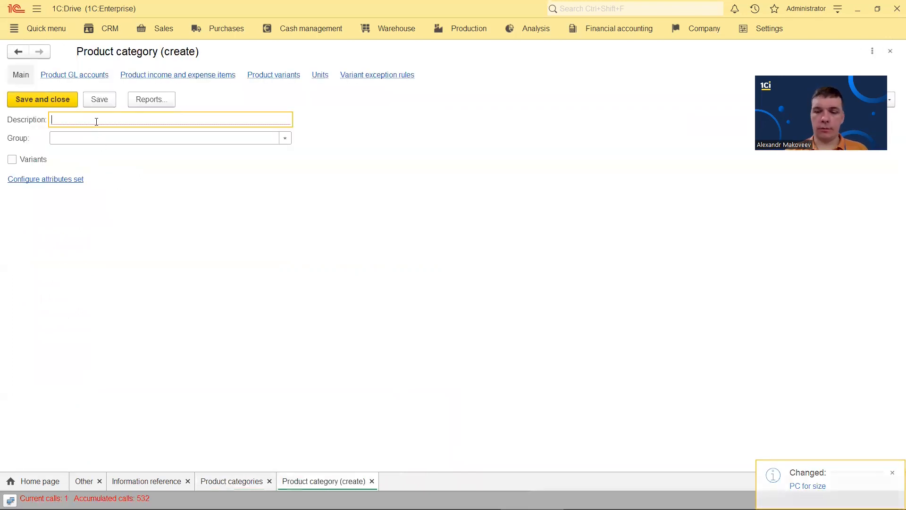
{"action": "type", "text": "PC "}
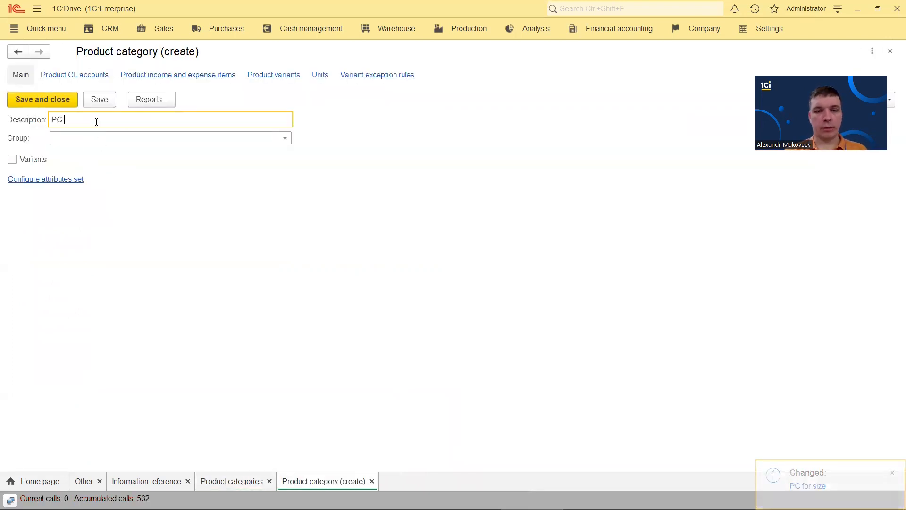
{"action": "type", "text": "withour variants"}
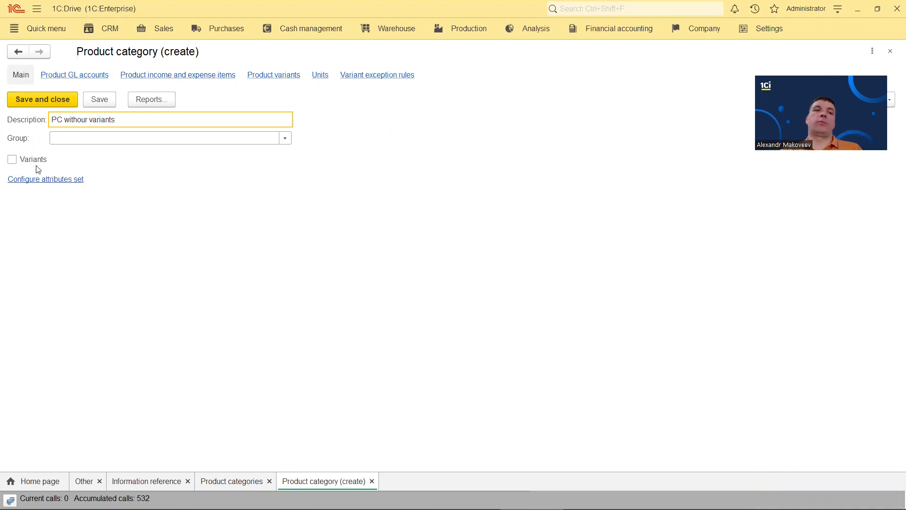
{"action": "left_click", "coordinate": [42, 101]}
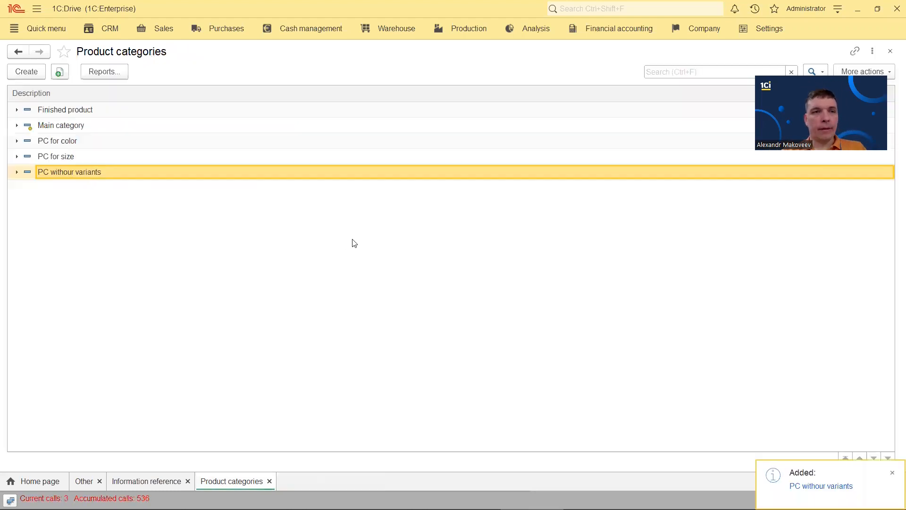
Start a new product in the Products catalog described as 'Batic shirt'
{"action": "left_click", "coordinate": [890, 51]}
{"action": "left_click", "coordinate": [468, 28]}
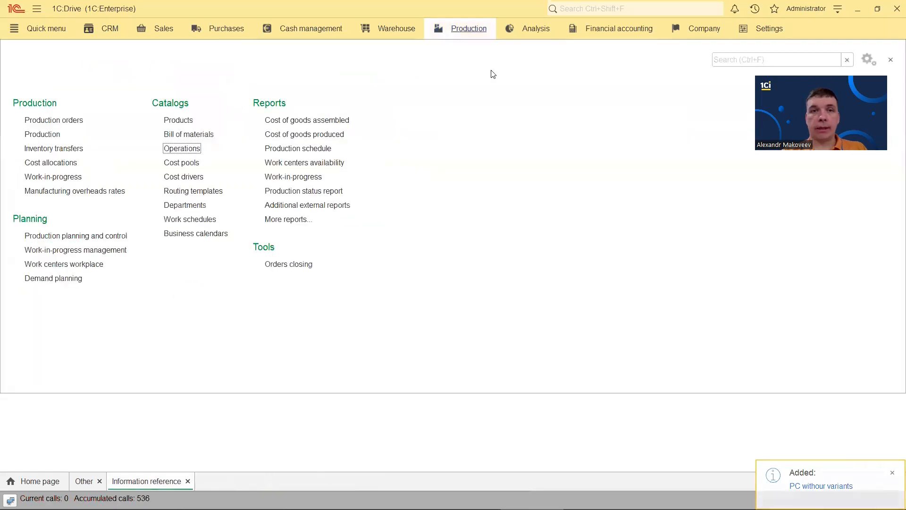
{"action": "left_click", "coordinate": [179, 120]}
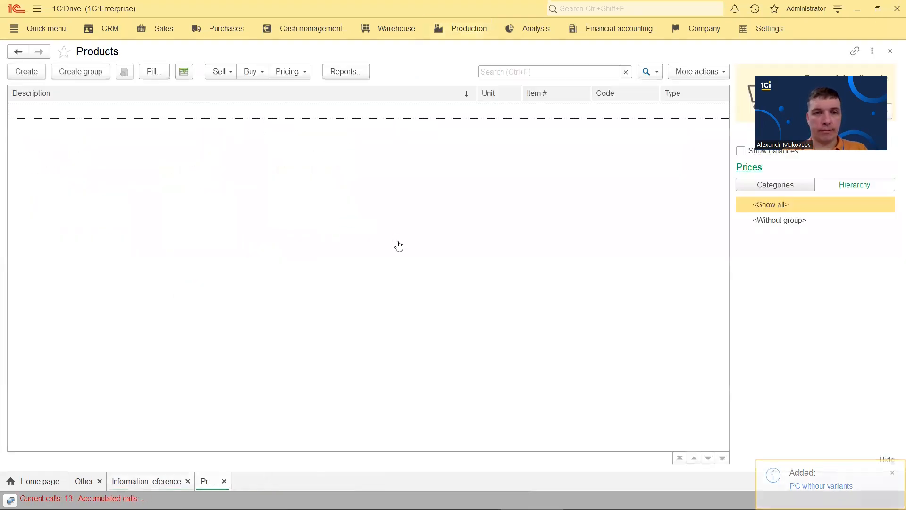
{"action": "left_click", "coordinate": [26, 71]}
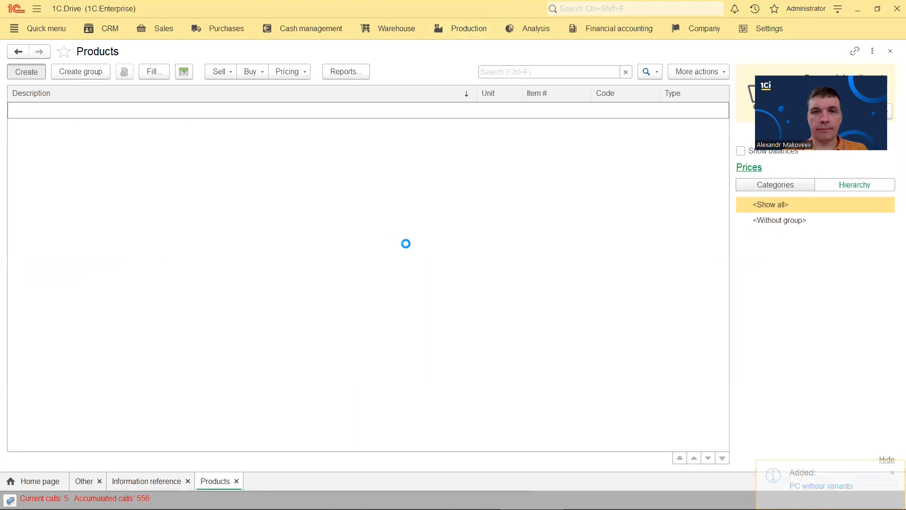
{"action": "left_click", "coordinate": [132, 172]}
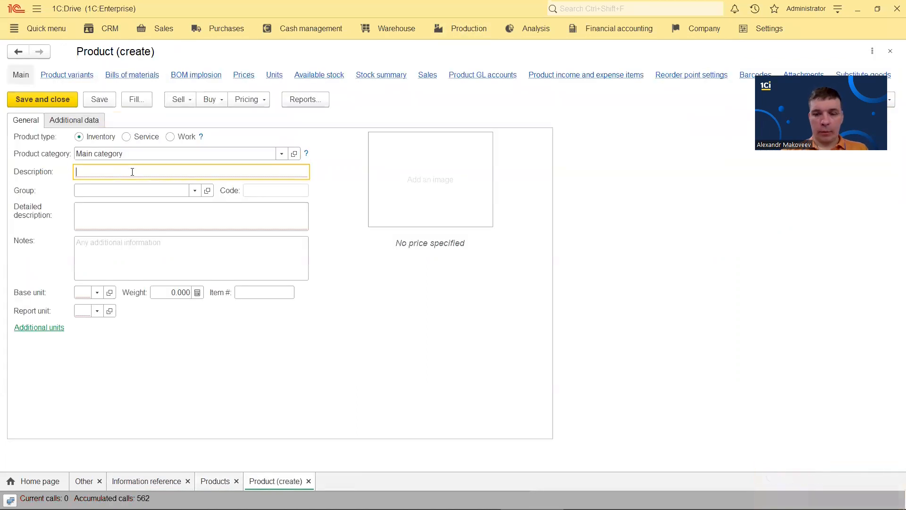
{"action": "type", "text": "Batic shirt"}
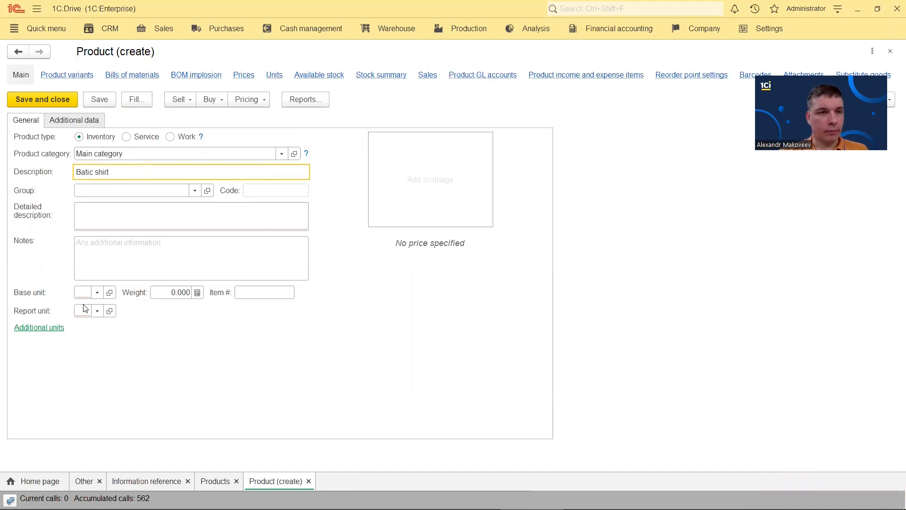
{"action": "left_click", "coordinate": [85, 292]}
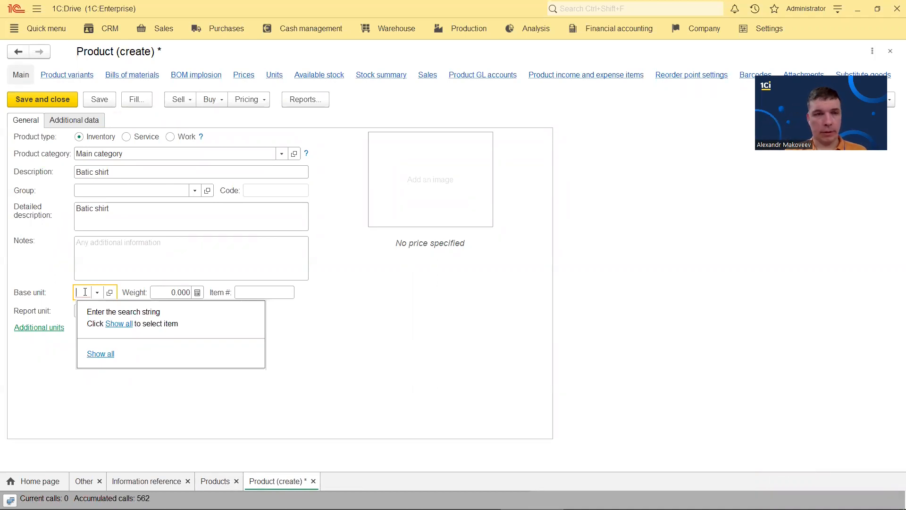
{"action": "left_click", "coordinate": [280, 160]}
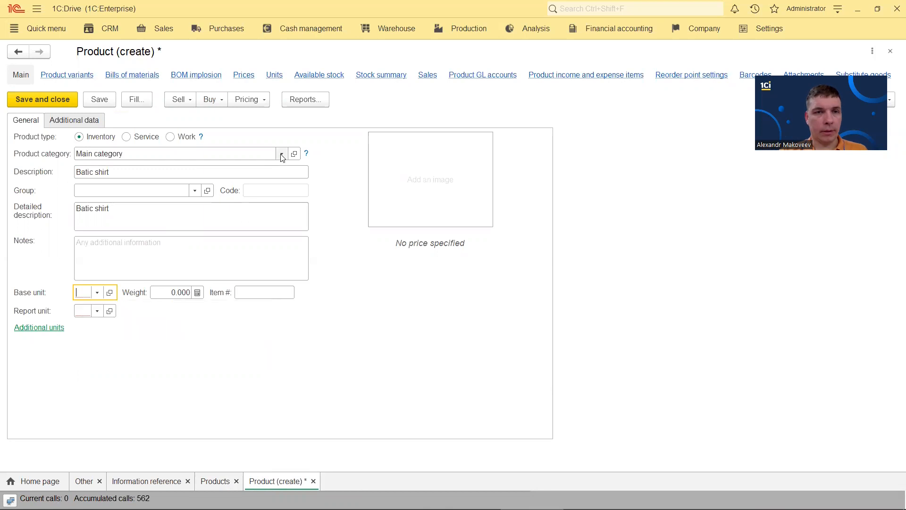
Rename the Finished product category to 'Shirts' and save it
{"action": "left_click", "coordinate": [281, 154]}
{"action": "left_click", "coordinate": [100, 230]}
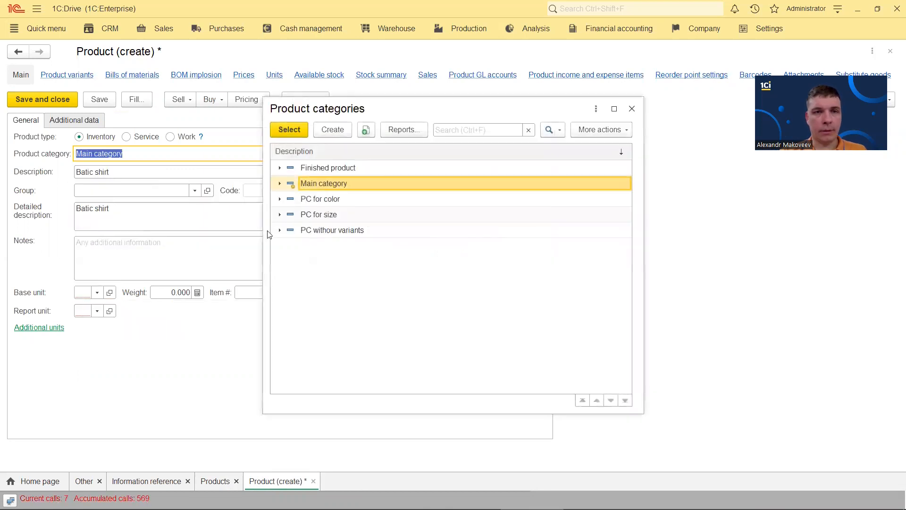
{"action": "right_click", "coordinate": [331, 169]}
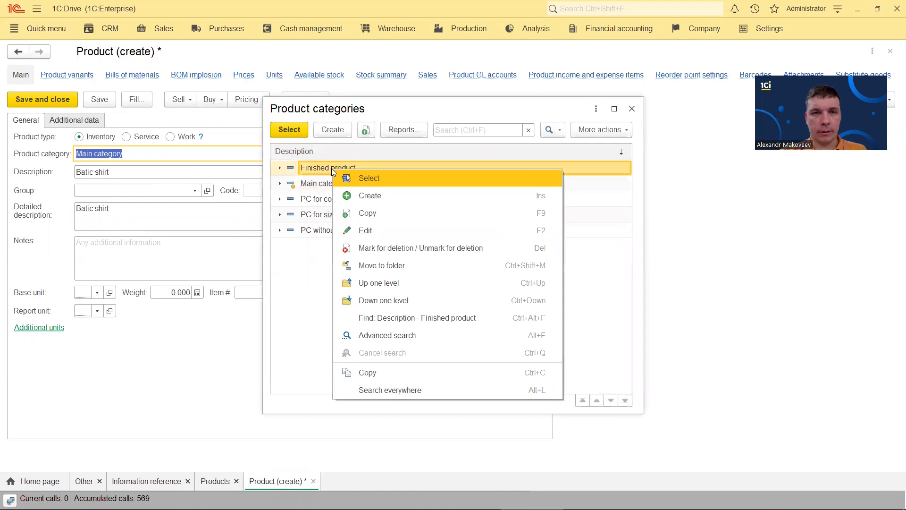
{"action": "left_click", "coordinate": [373, 230]}
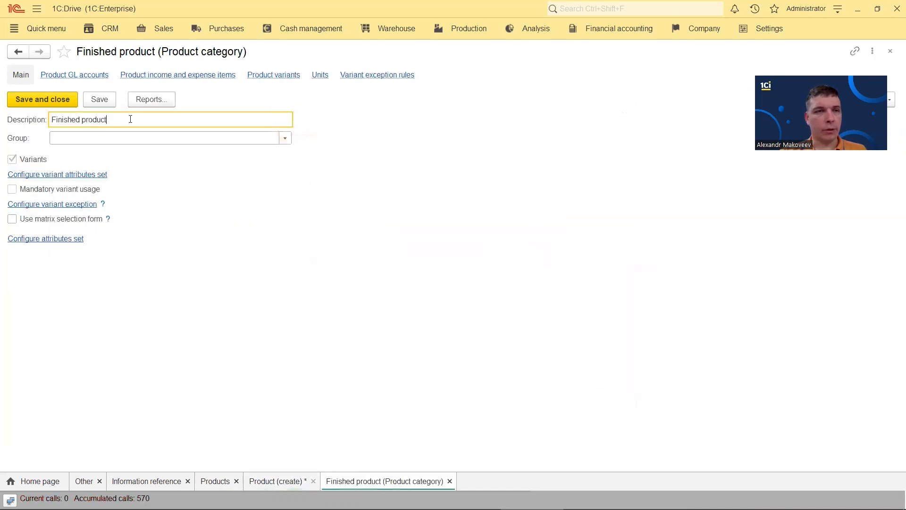
{"action": "type", "text": "Shirts"}
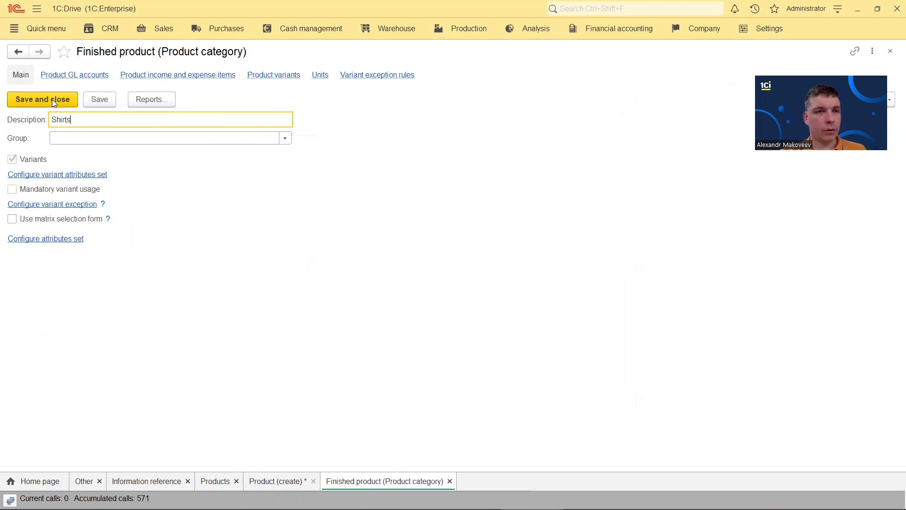
{"action": "left_click", "coordinate": [53, 100]}
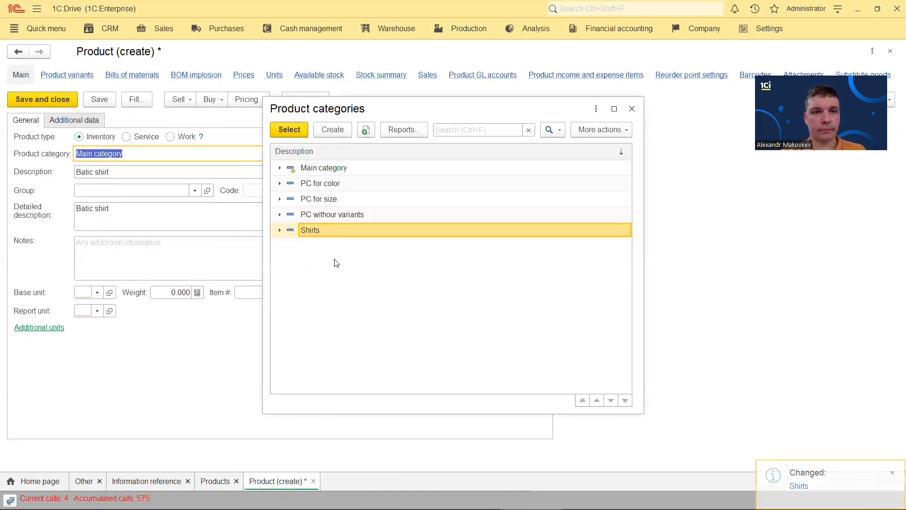
Give Batic shirt category Shirts and base unit pcs, then save it and open its variants
{"action": "left_click", "coordinate": [291, 135]}
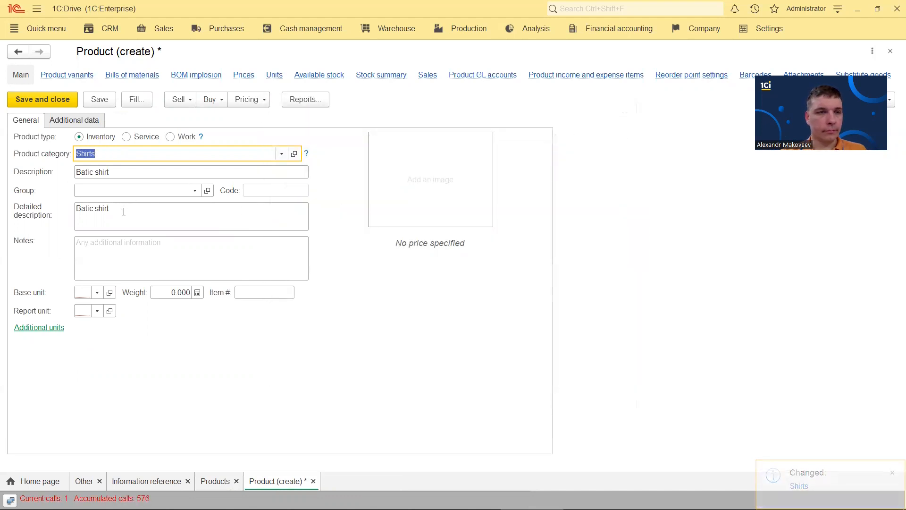
{"action": "left_click", "coordinate": [85, 290]}
{"action": "type", "text": "pcs"}
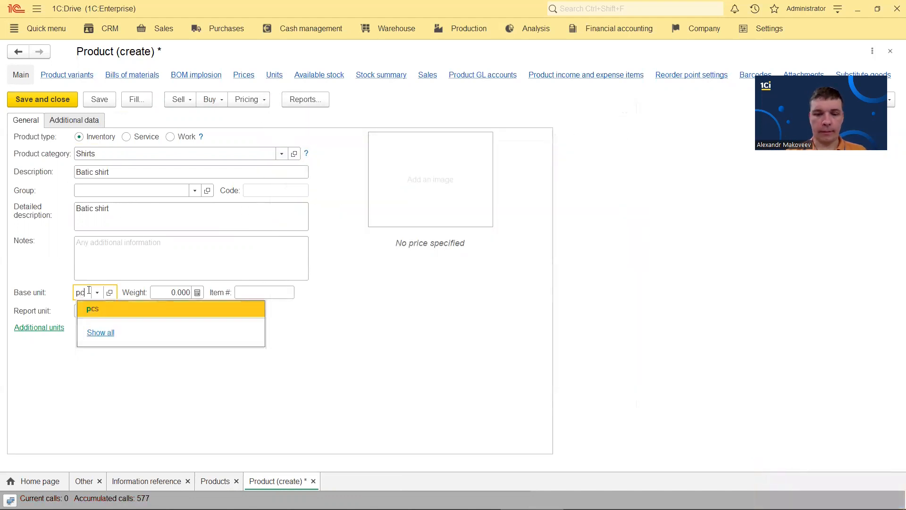
{"action": "left_click", "coordinate": [101, 310]}
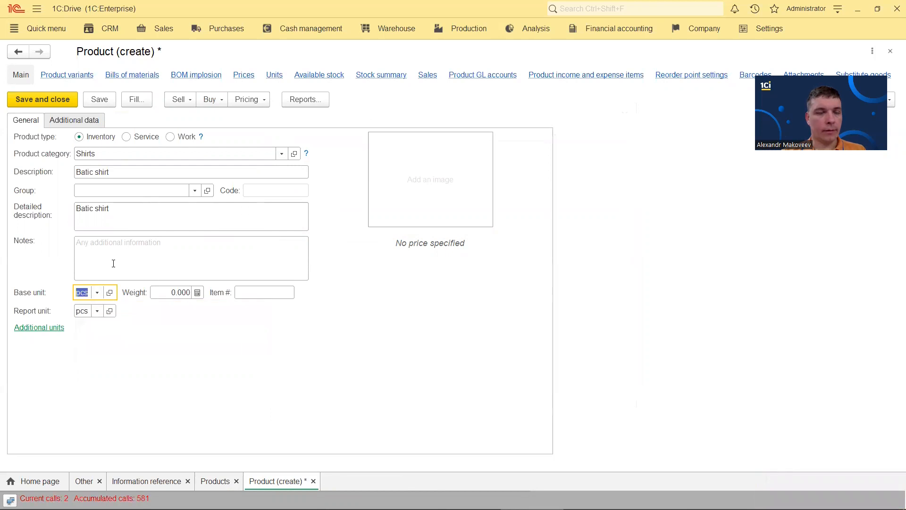
{"action": "left_click", "coordinate": [65, 122]}
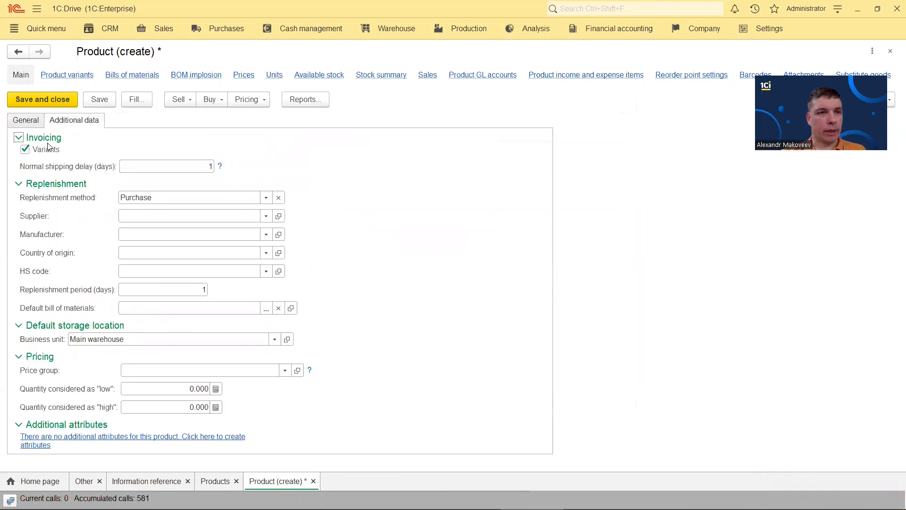
{"action": "left_click", "coordinate": [76, 76]}
{"action": "left_click", "coordinate": [496, 283]}
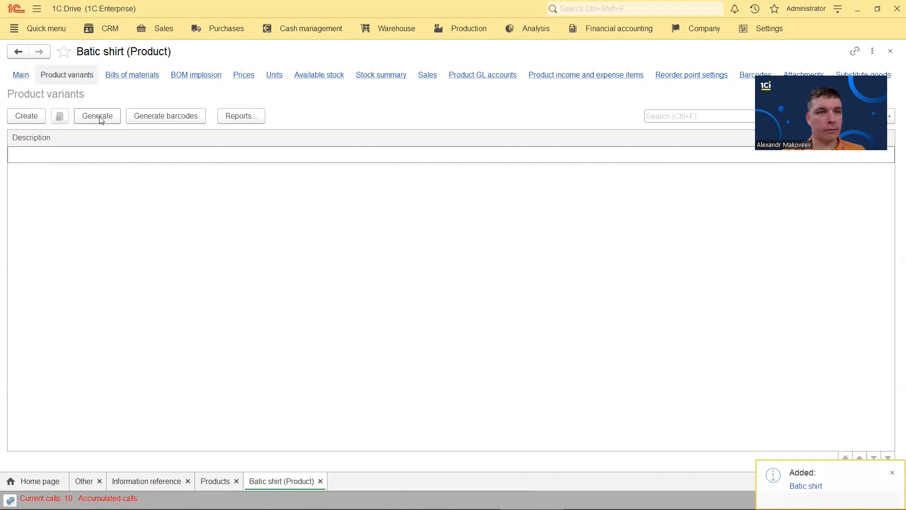
Generate all 16 colour-and-size variants for Batic shirt, then save and close the product
{"action": "left_click", "coordinate": [97, 118]}
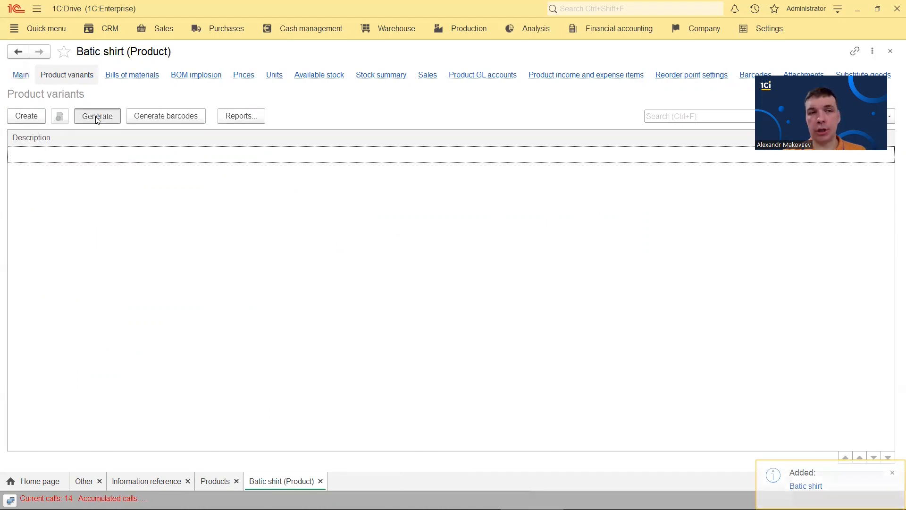
{"action": "left_click", "coordinate": [42, 112]}
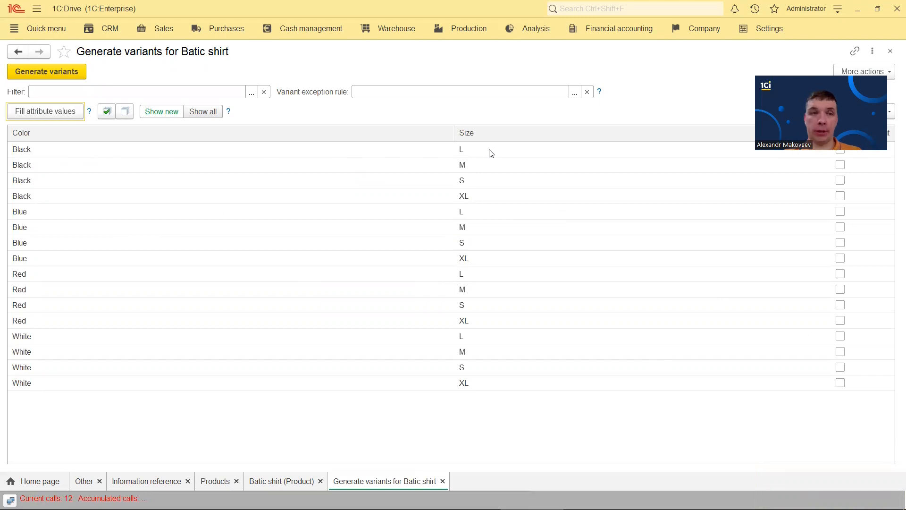
{"action": "left_click", "coordinate": [107, 113]}
{"action": "left_click", "coordinate": [51, 73]}
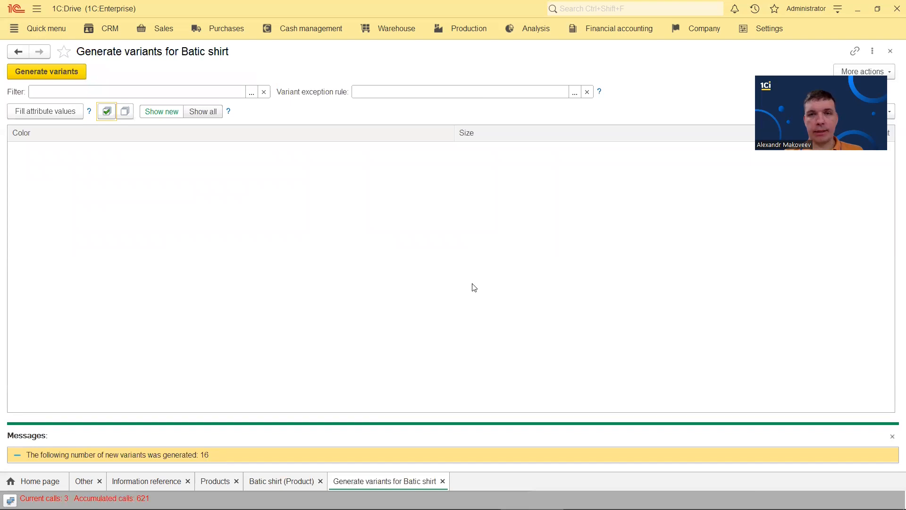
{"action": "left_click", "coordinate": [891, 55]}
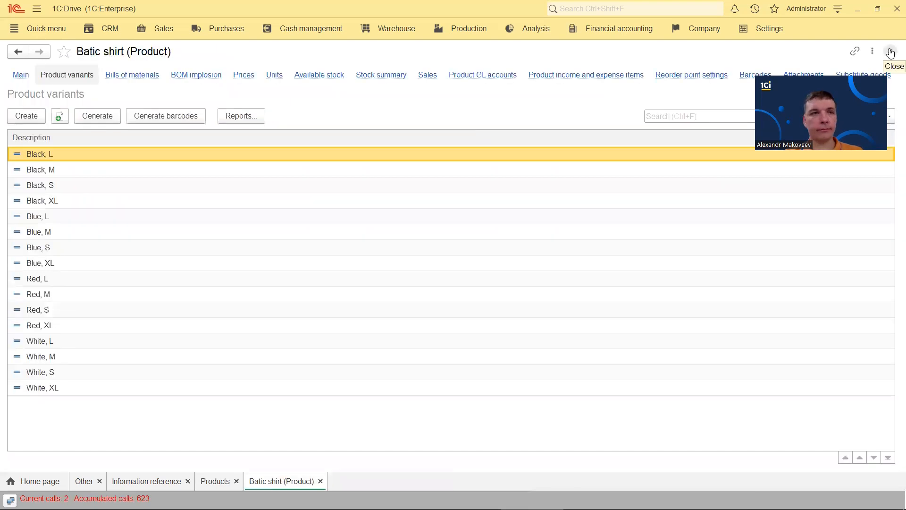
{"action": "left_click", "coordinate": [20, 75]}
{"action": "left_click", "coordinate": [46, 100]}
Create and save a 'Fabric' product in category PC for color with base unit m2
{"action": "left_click", "coordinate": [34, 73]}
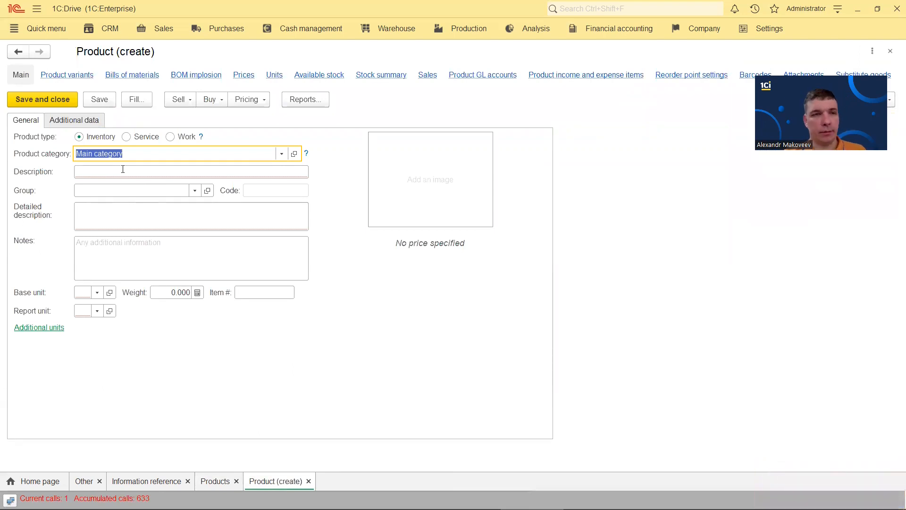
{"action": "left_click", "coordinate": [282, 154]}
{"action": "left_click", "coordinate": [107, 193]}
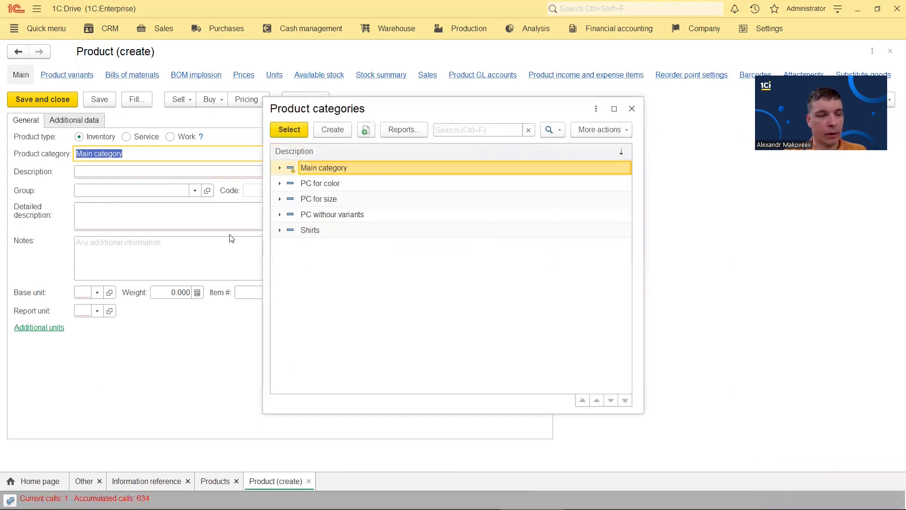
{"action": "double_click", "coordinate": [336, 183]}
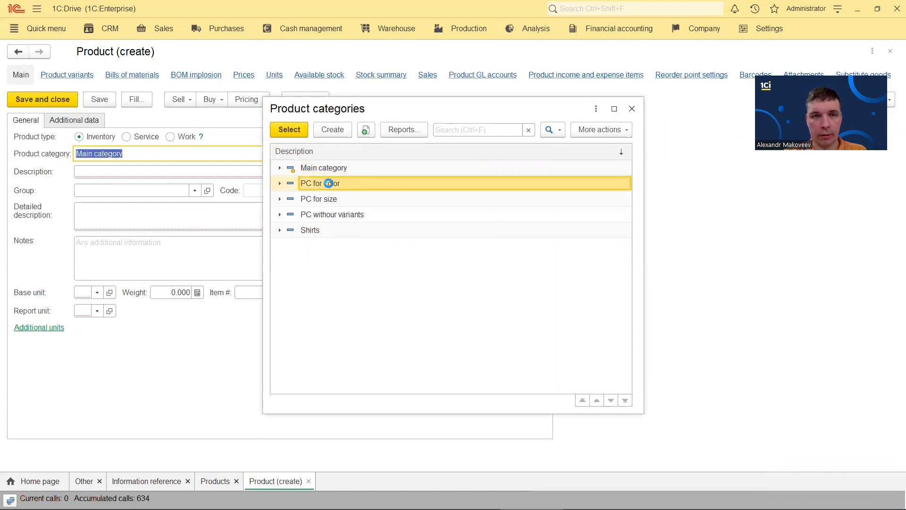
{"action": "left_click", "coordinate": [109, 172]}
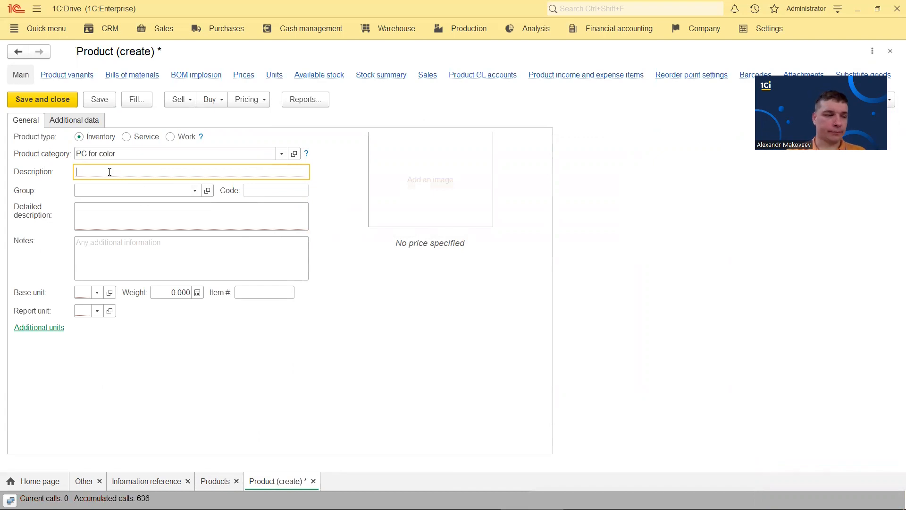
{"action": "type", "text": "Fabric"}
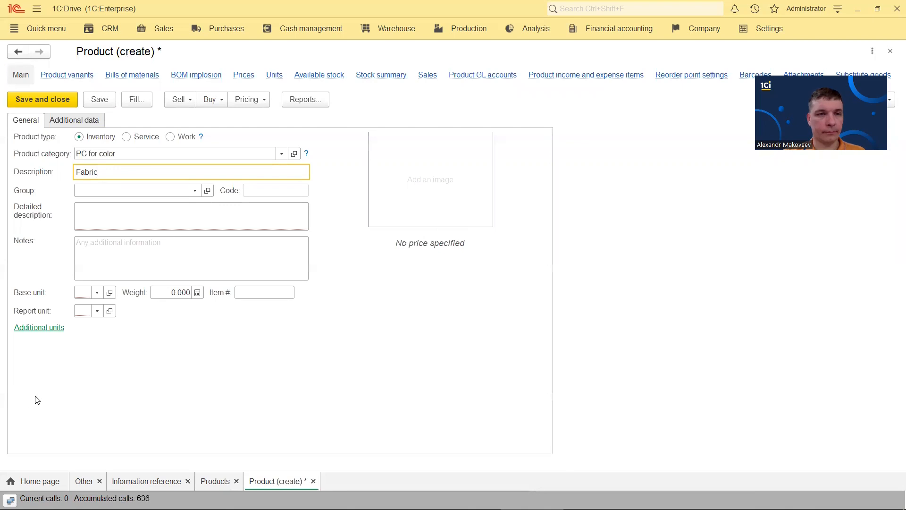
{"action": "left_click", "coordinate": [84, 292]}
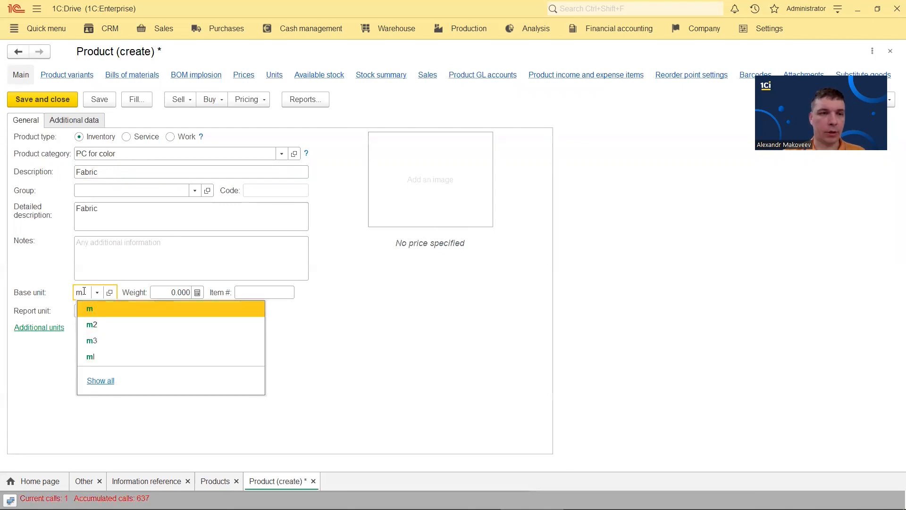
{"action": "left_click", "coordinate": [93, 325]}
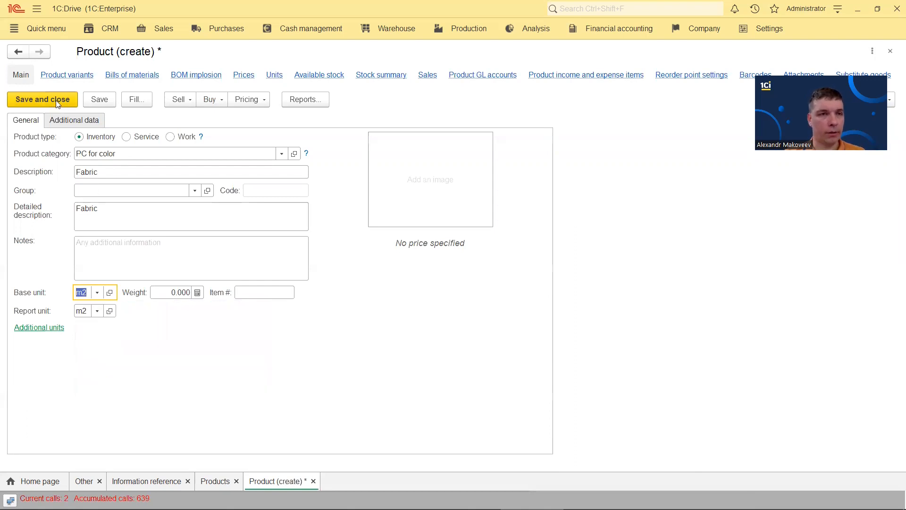
{"action": "left_click", "coordinate": [67, 76]}
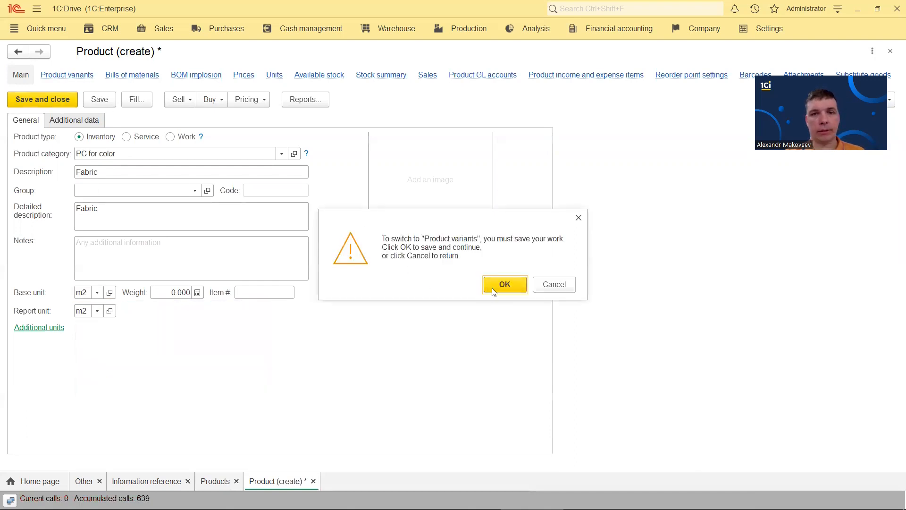
{"action": "left_click", "coordinate": [492, 288]}
Generate Fabric's four colour variants and close the product forms
{"action": "left_click", "coordinate": [38, 120]}
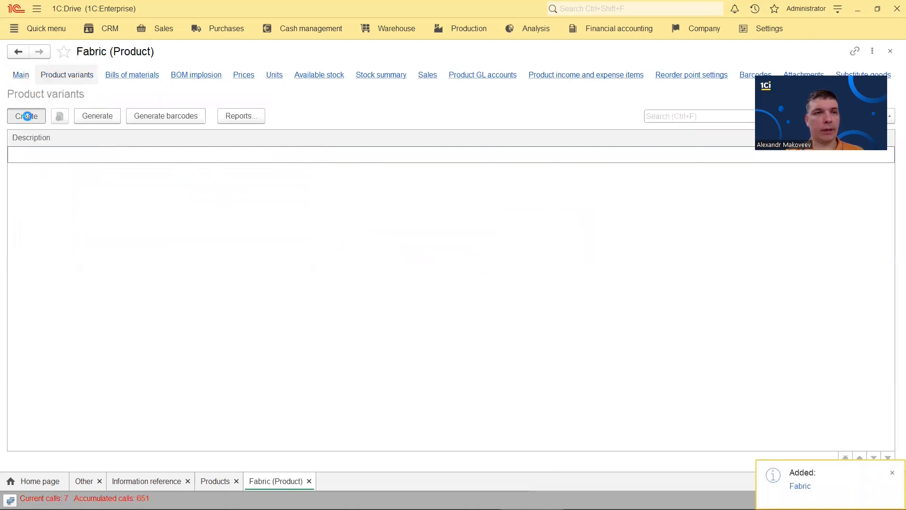
{"action": "left_click", "coordinate": [567, 156]}
{"action": "left_click", "coordinate": [95, 118]}
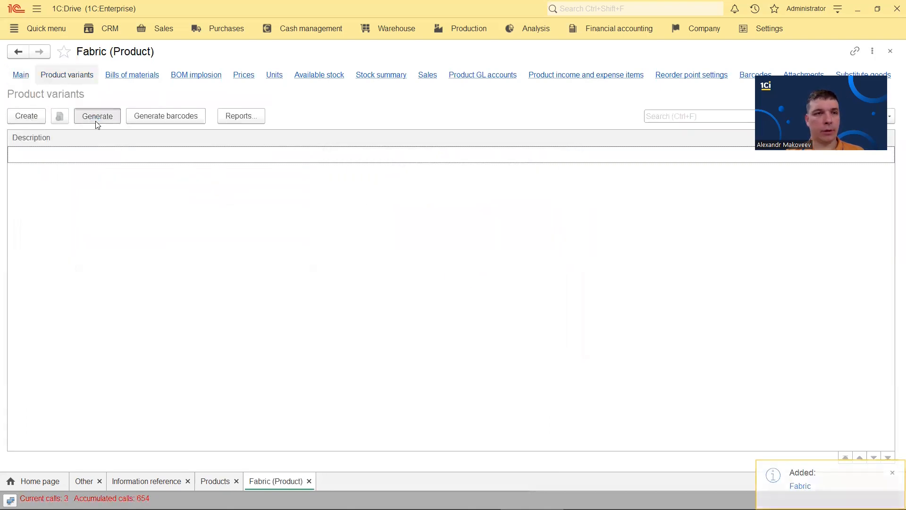
{"action": "left_click", "coordinate": [60, 113]}
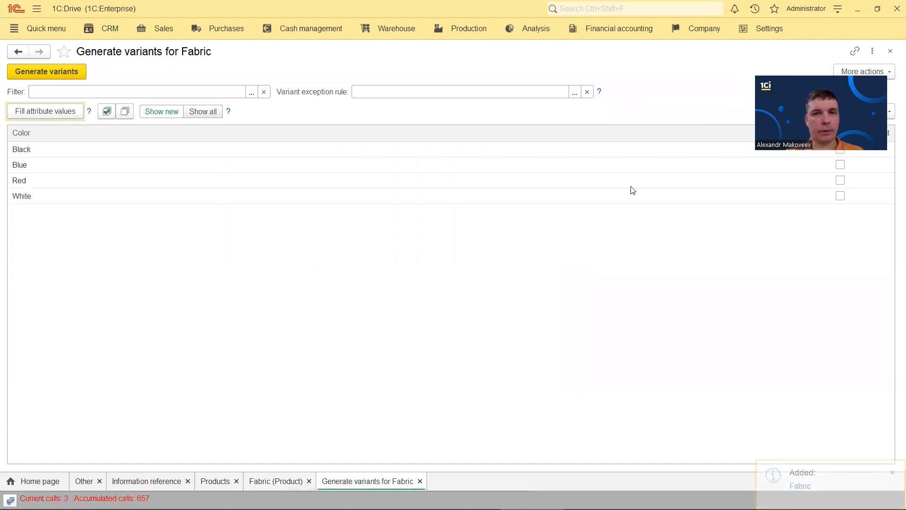
{"action": "left_click", "coordinate": [107, 112]}
{"action": "left_click", "coordinate": [61, 67]}
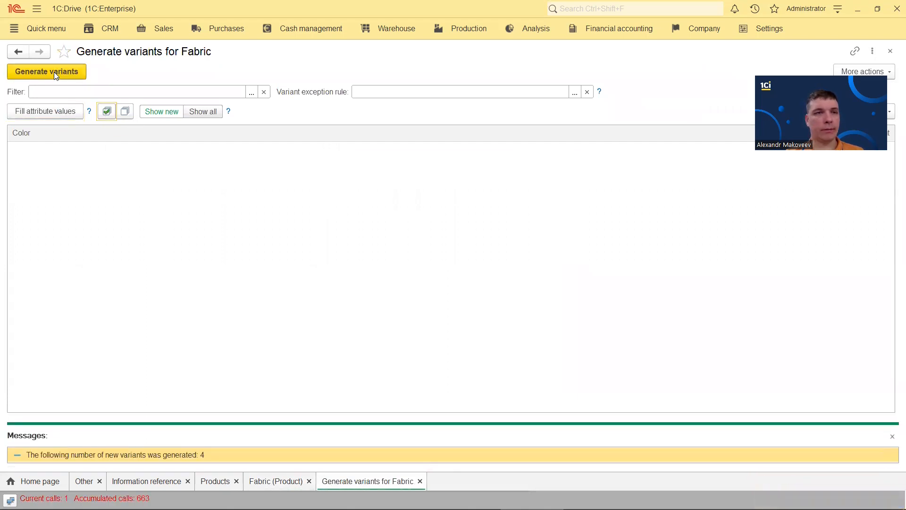
{"action": "left_click", "coordinate": [891, 51]}
{"action": "left_click", "coordinate": [891, 51]}
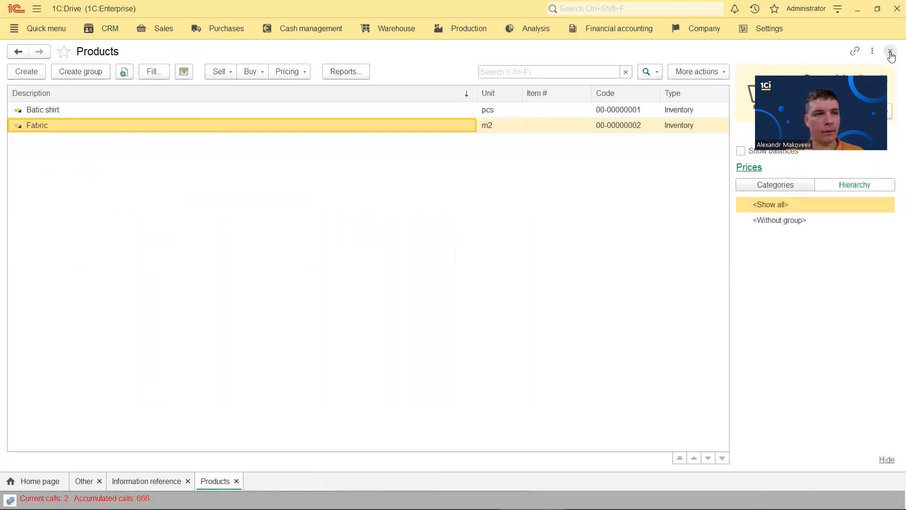
{"action": "right_click", "coordinate": [109, 126]}
Copy Fabric into a new product named 'Buttons' with base unit pcs
{"action": "left_click", "coordinate": [175, 171]}
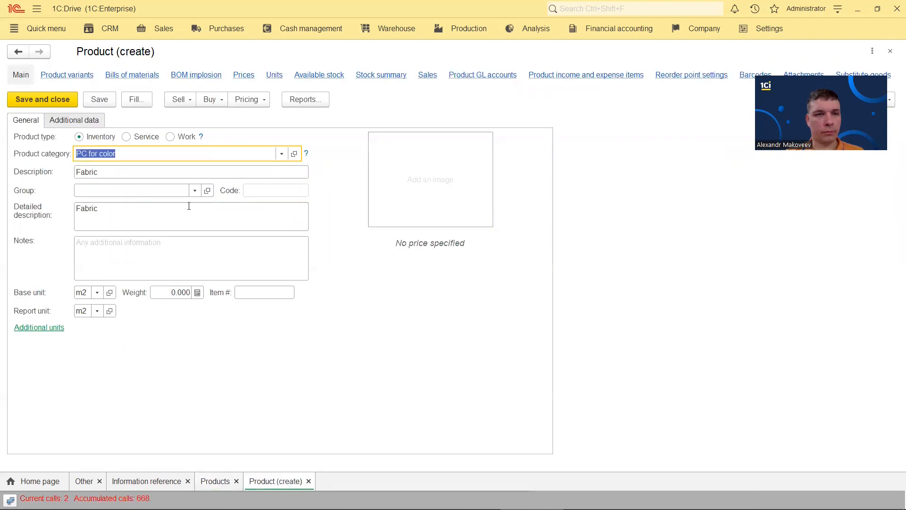
{"action": "double_click", "coordinate": [120, 171]}
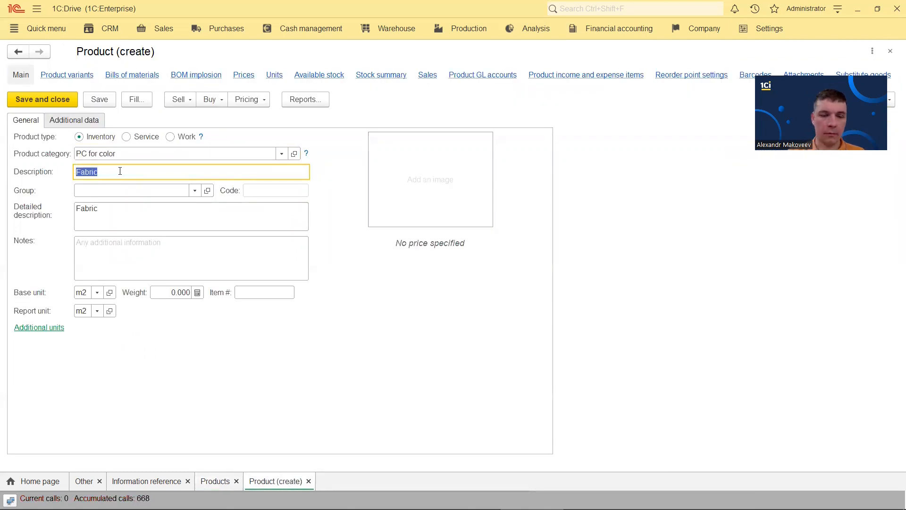
{"action": "type", "text": "Buttons"}
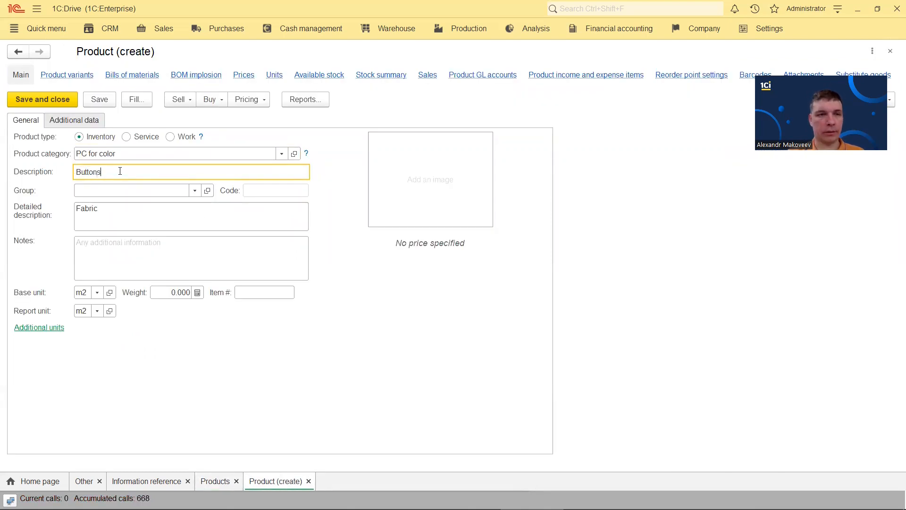
{"action": "left_click", "coordinate": [87, 294]}
{"action": "type", "text": "pcs"}
{"action": "left_click", "coordinate": [103, 312]}
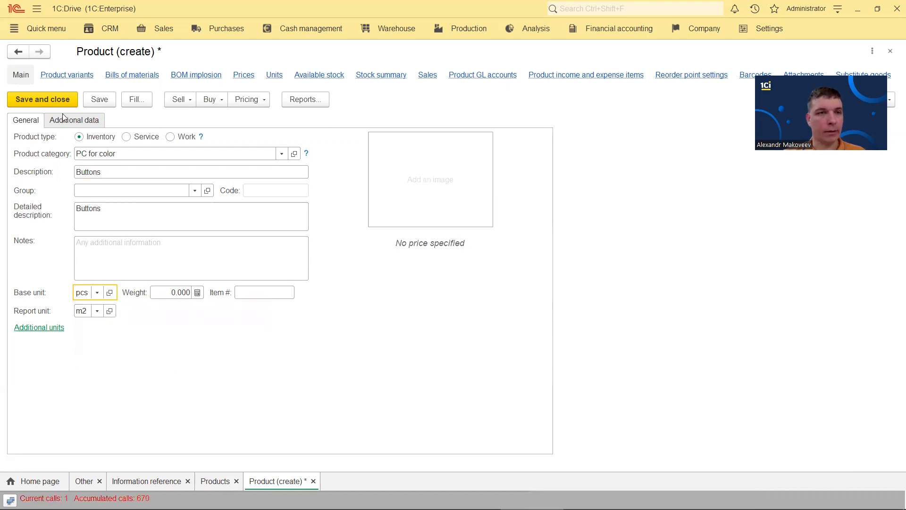
Save Buttons, generate its Black, Blue, Red and White variants, then save and close it
{"action": "left_click", "coordinate": [72, 120]}
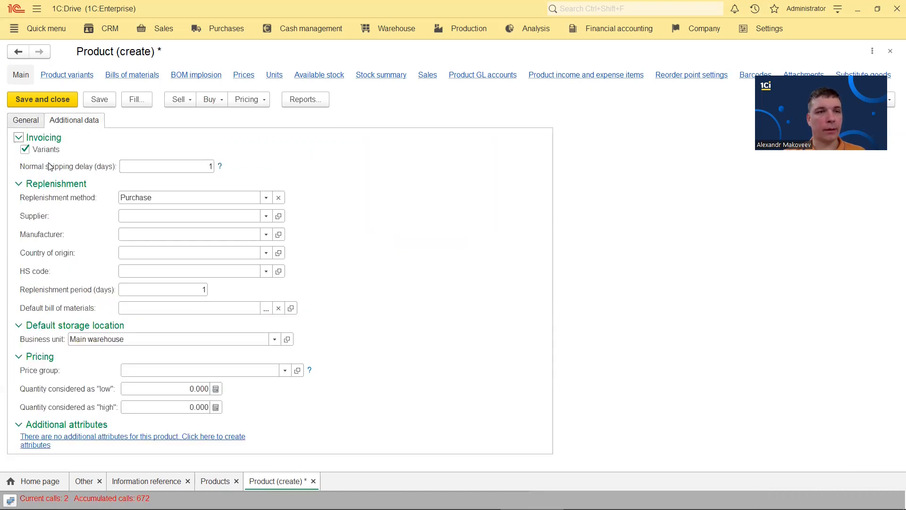
{"action": "left_click", "coordinate": [72, 74]}
{"action": "left_click", "coordinate": [512, 287]}
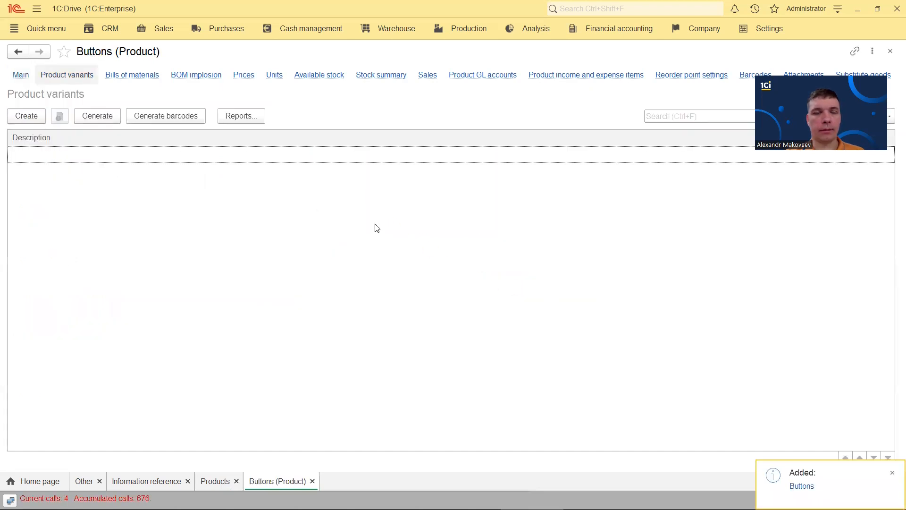
{"action": "left_click", "coordinate": [95, 115]}
{"action": "left_click", "coordinate": [57, 113]}
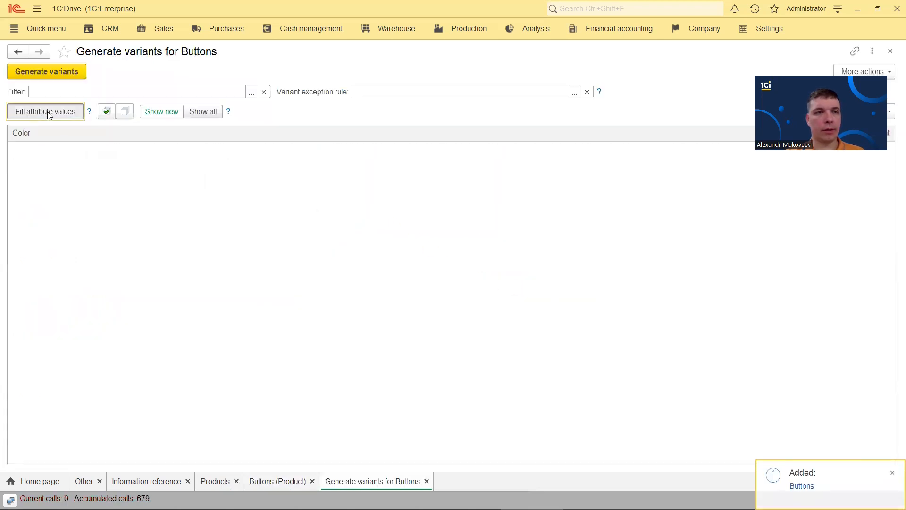
{"action": "left_click", "coordinate": [106, 112]}
{"action": "left_click", "coordinate": [68, 74]}
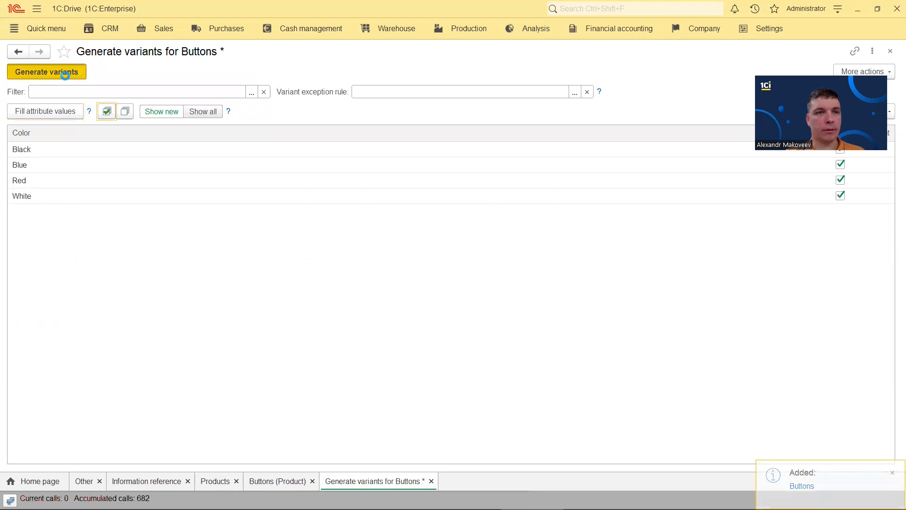
{"action": "left_click", "coordinate": [890, 51]}
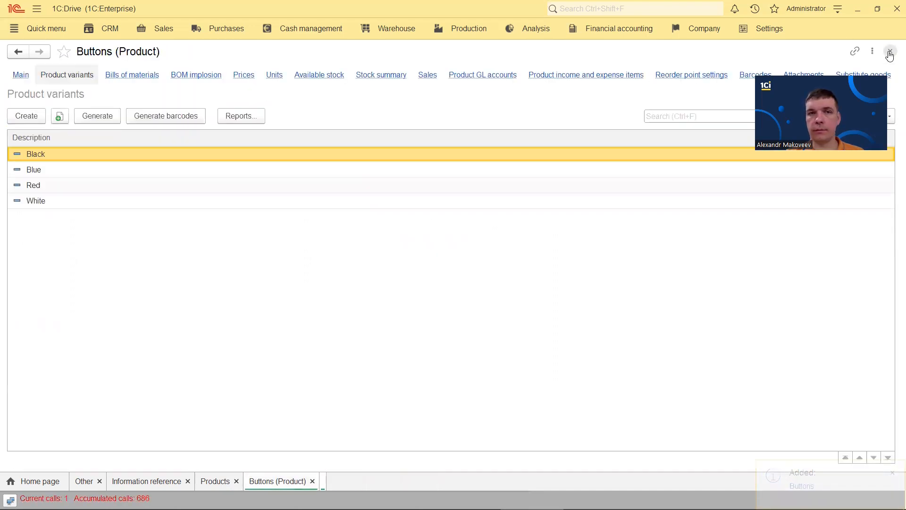
{"action": "left_click", "coordinate": [21, 76]}
{"action": "left_click", "coordinate": [47, 98]}
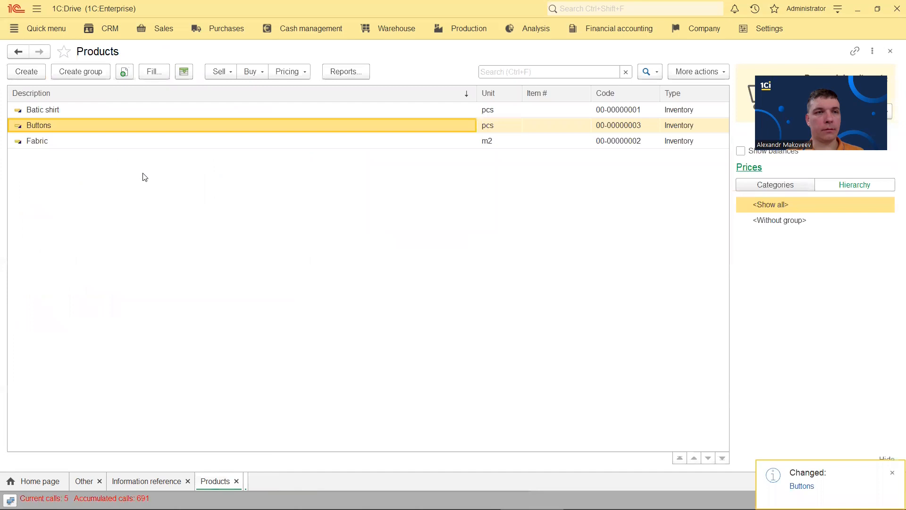
{"action": "right_click", "coordinate": [59, 128]}
Copy Buttons into a new product named 'Thread' with base unit pcs and save it
{"action": "left_click", "coordinate": [117, 172]}
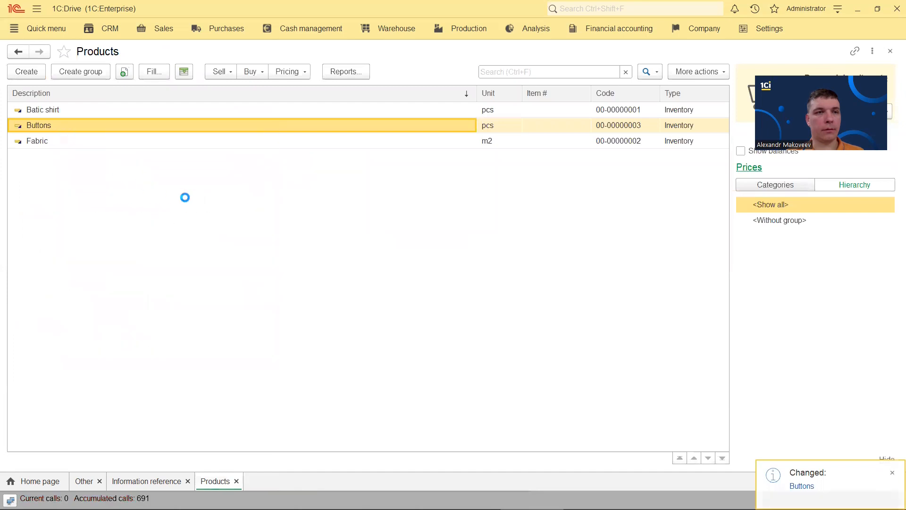
{"action": "key", "text": "Tab"}
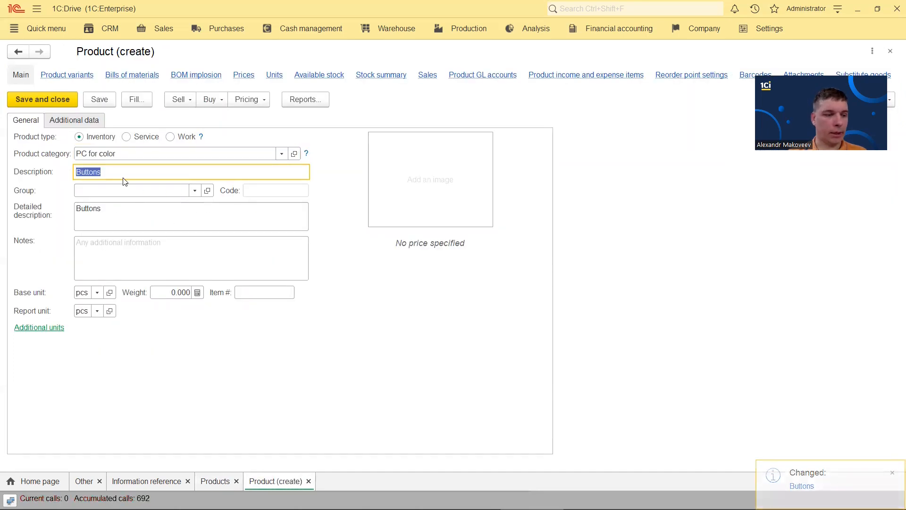
{"action": "type", "text": "Thread"}
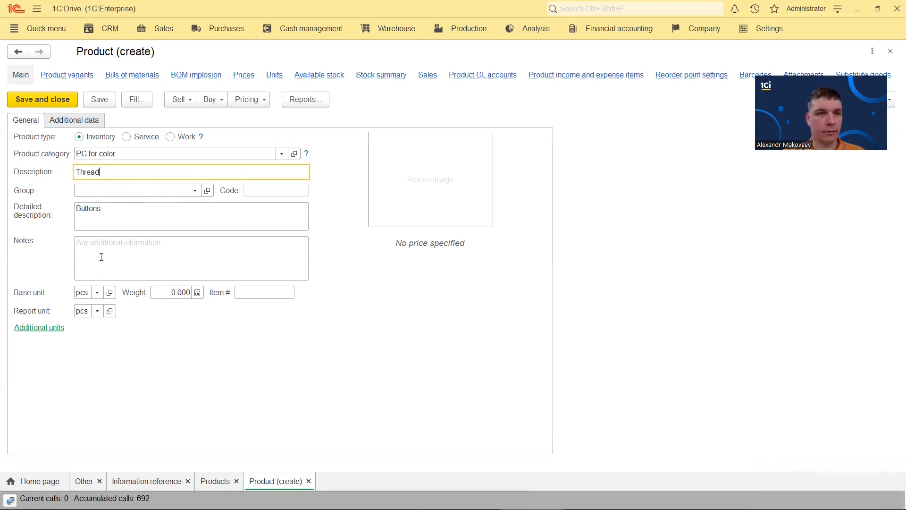
{"action": "left_click", "coordinate": [82, 292]}
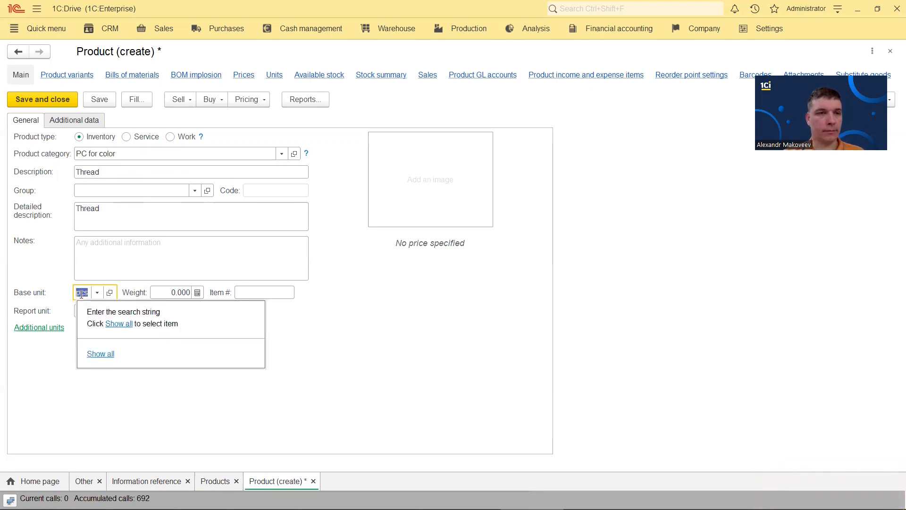
{"action": "left_click", "coordinate": [54, 268]}
{"action": "left_click", "coordinate": [67, 75]}
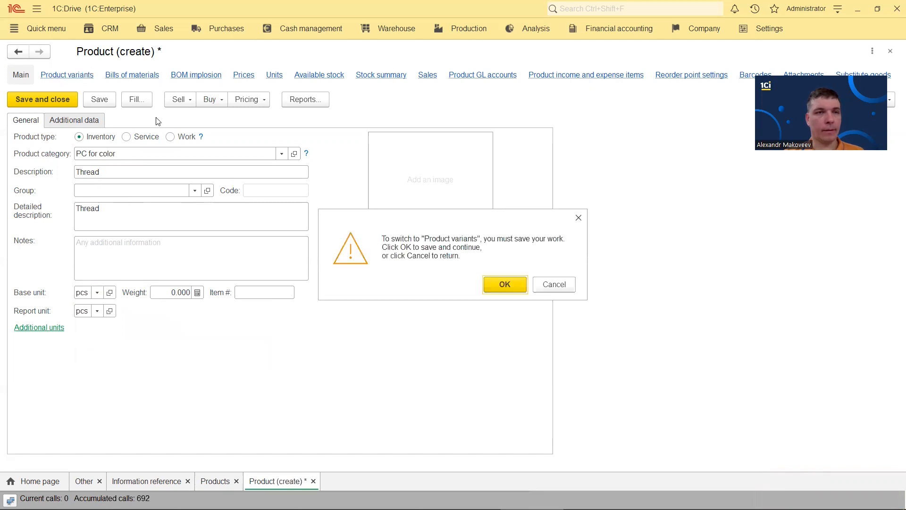
{"action": "left_click", "coordinate": [507, 285]}
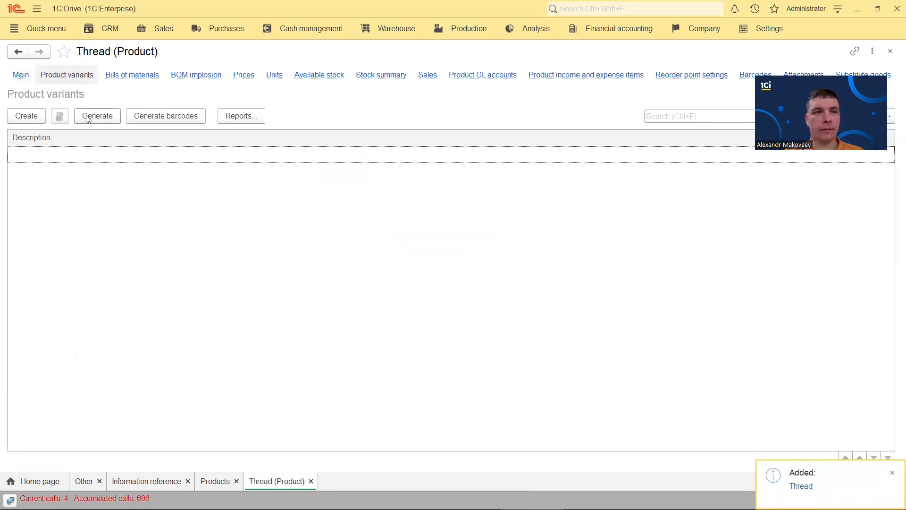
Generate Thread's four colour variants and close the product
{"action": "left_click", "coordinate": [88, 116]}
{"action": "left_click", "coordinate": [62, 113]}
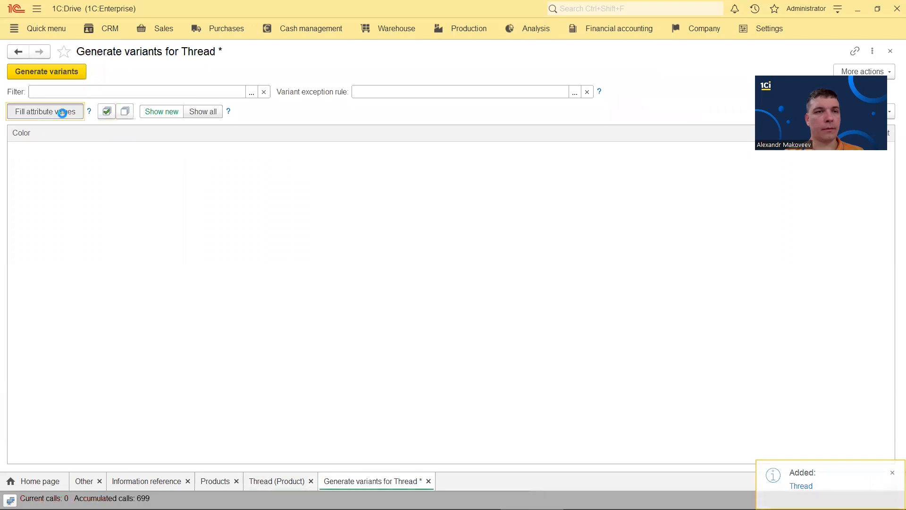
{"action": "left_click", "coordinate": [107, 111]}
{"action": "left_click", "coordinate": [61, 71]}
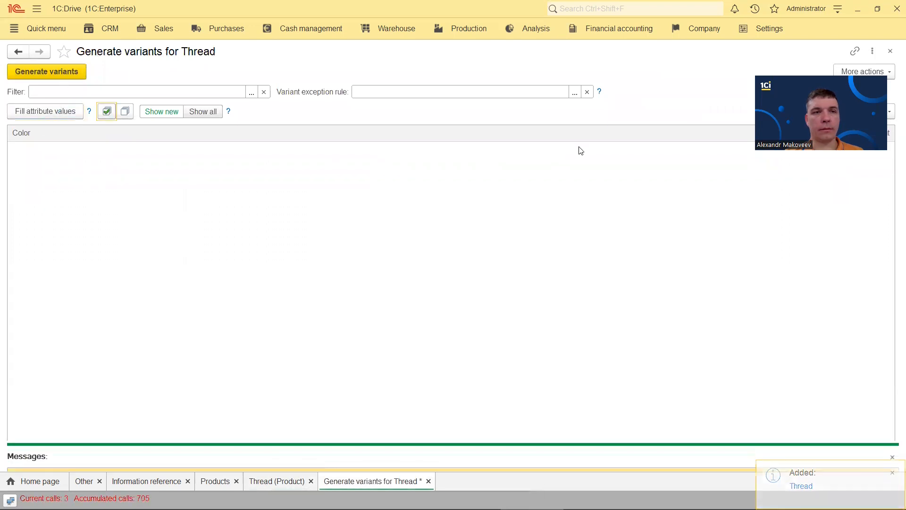
{"action": "left_click", "coordinate": [891, 51]}
{"action": "left_click", "coordinate": [890, 51]}
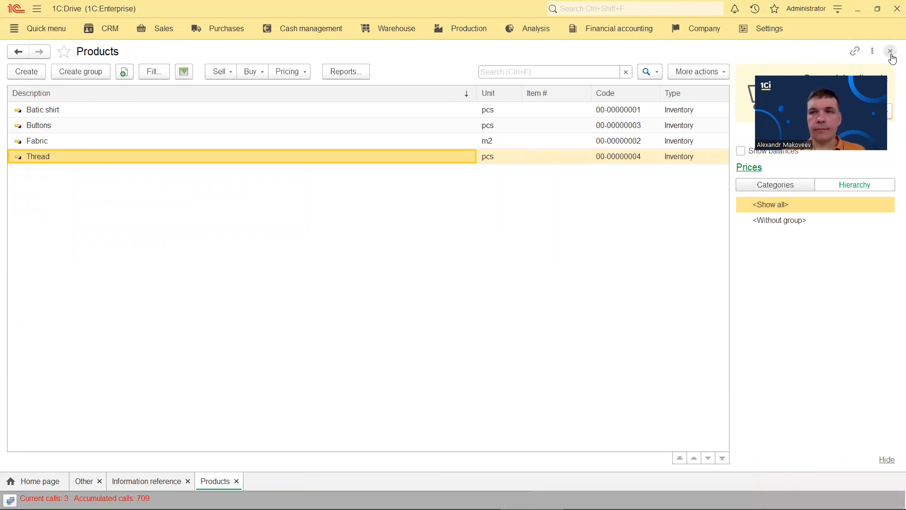
Create and save a 'Label' product in category PC for size with base unit pcs
{"action": "left_click", "coordinate": [27, 71]}
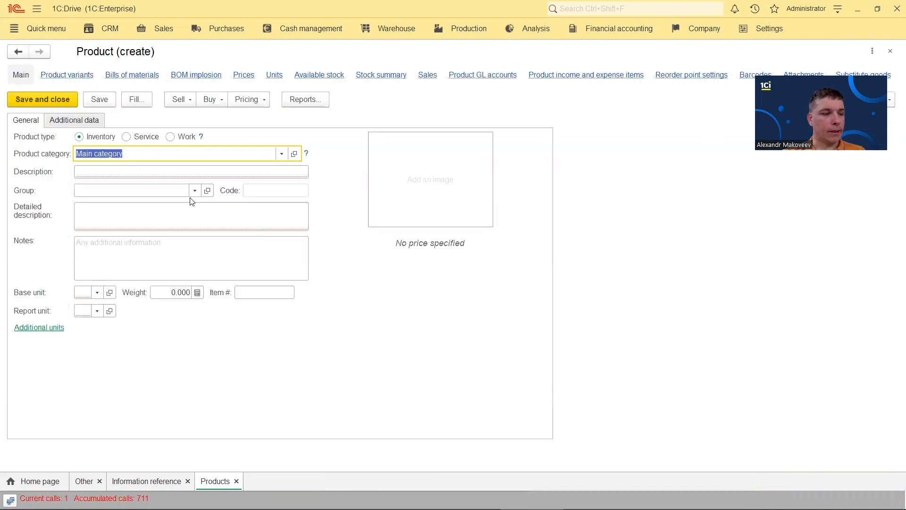
{"action": "left_click", "coordinate": [282, 154]}
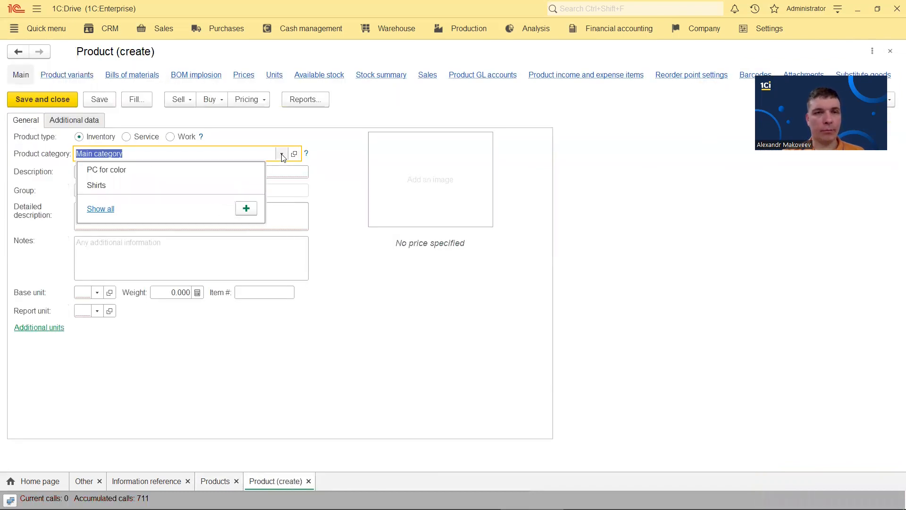
{"action": "left_click", "coordinate": [101, 209]}
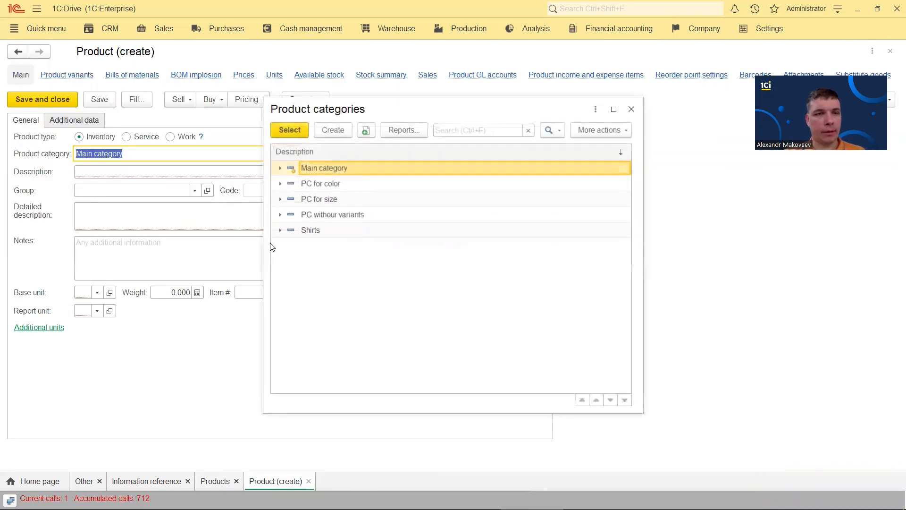
{"action": "double_click", "coordinate": [323, 199]}
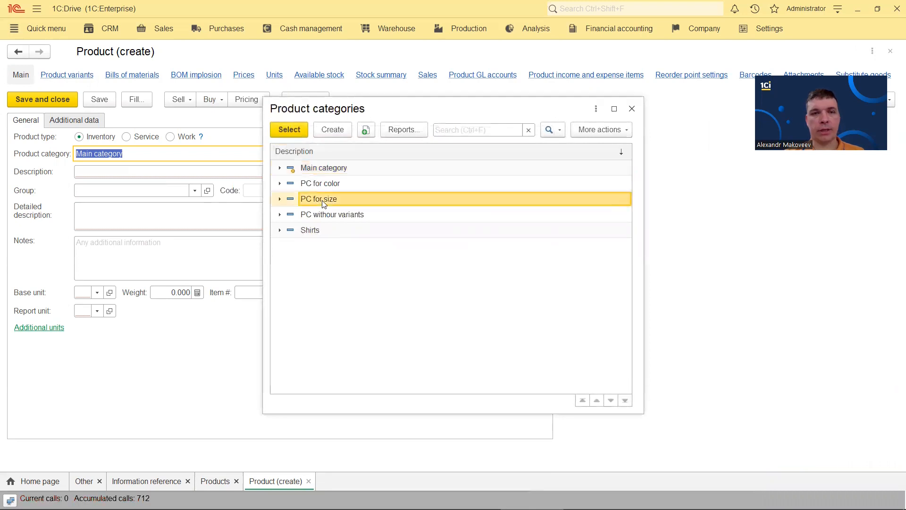
{"action": "left_click", "coordinate": [111, 171]}
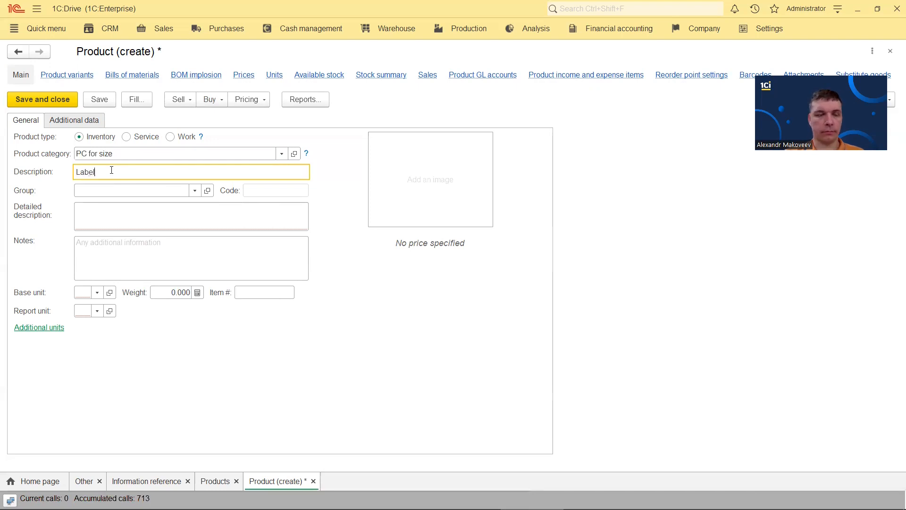
{"action": "left_click", "coordinate": [81, 292]}
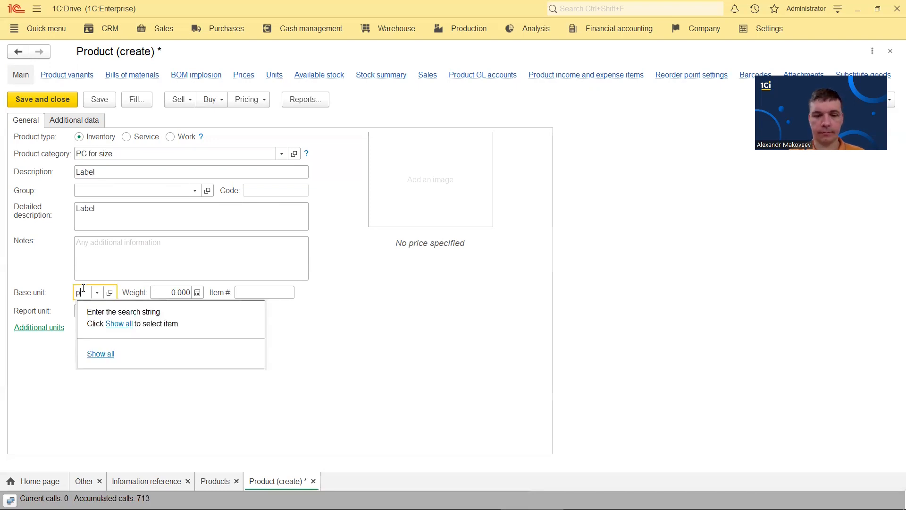
{"action": "type", "text": "p"}
{"action": "left_click", "coordinate": [99, 311]}
{"action": "left_click", "coordinate": [49, 104]}
Generate Label's L, M, S and XL size variants, then save and close it
{"action": "double_click", "coordinate": [61, 158]}
{"action": "left_click", "coordinate": [66, 74]}
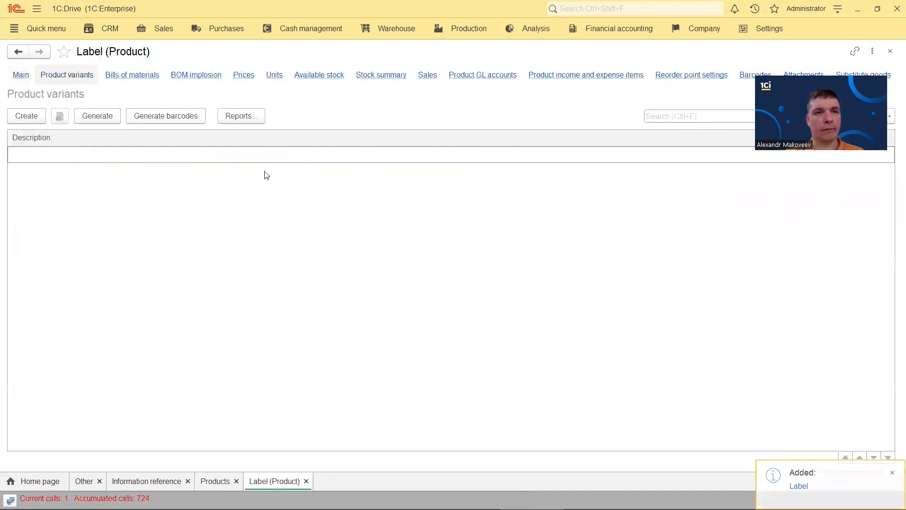
{"action": "left_click", "coordinate": [32, 118]}
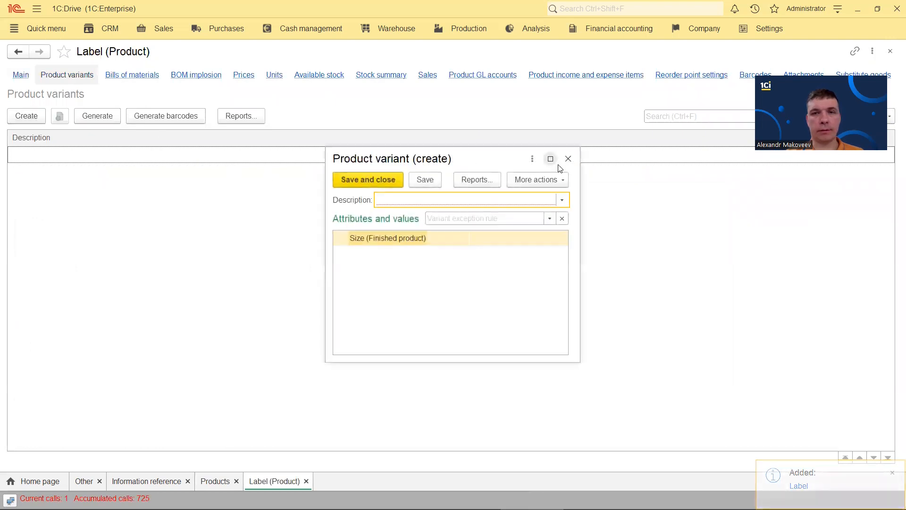
{"action": "left_click", "coordinate": [568, 158]}
{"action": "left_click", "coordinate": [95, 116]}
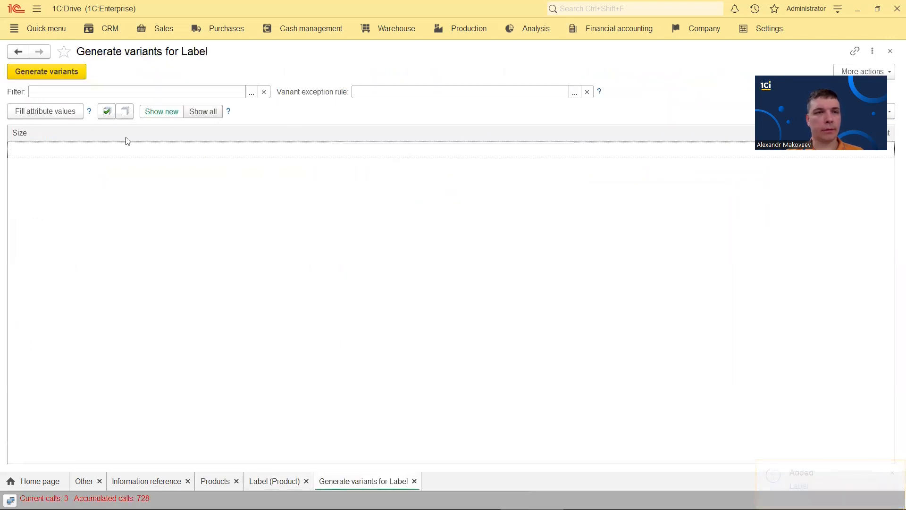
{"action": "left_click", "coordinate": [50, 110]}
{"action": "left_click", "coordinate": [106, 112]}
{"action": "left_click", "coordinate": [63, 70]}
{"action": "left_click", "coordinate": [891, 51]}
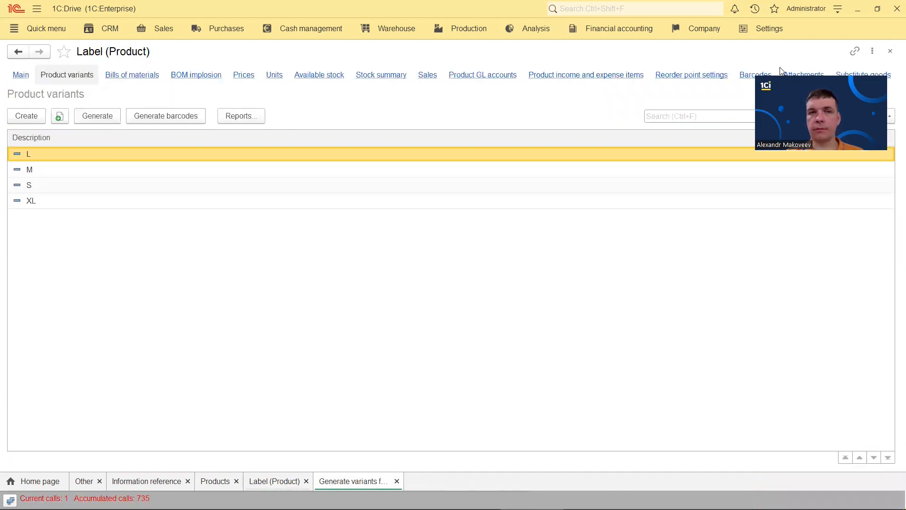
{"action": "left_click", "coordinate": [21, 75]}
{"action": "left_click", "coordinate": [53, 100]}
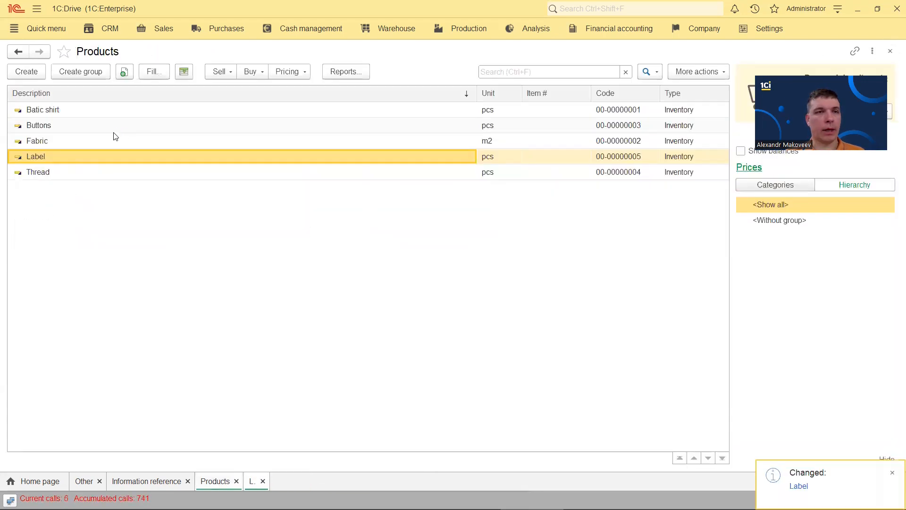
{"action": "left_click", "coordinate": [27, 71]}
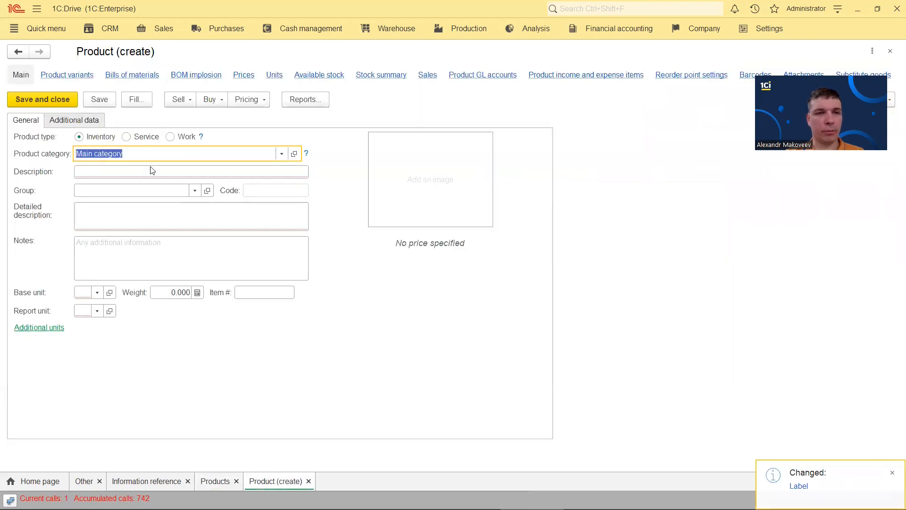
Name the new product 'Pack' with base unit pcs, save it, and open its variants list
{"action": "left_click", "coordinate": [151, 170]}
{"action": "type", "text": "Pack"}
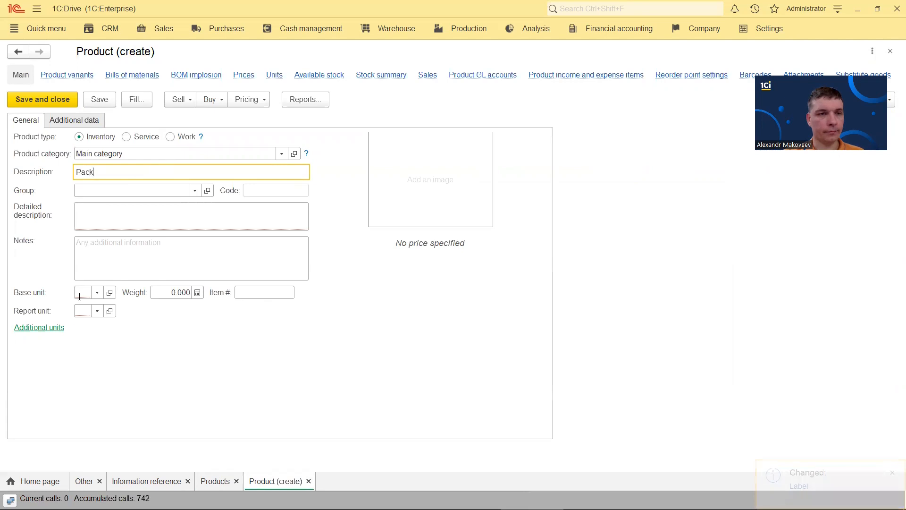
{"action": "left_click", "coordinate": [79, 293]}
{"action": "type", "text": "pcs"}
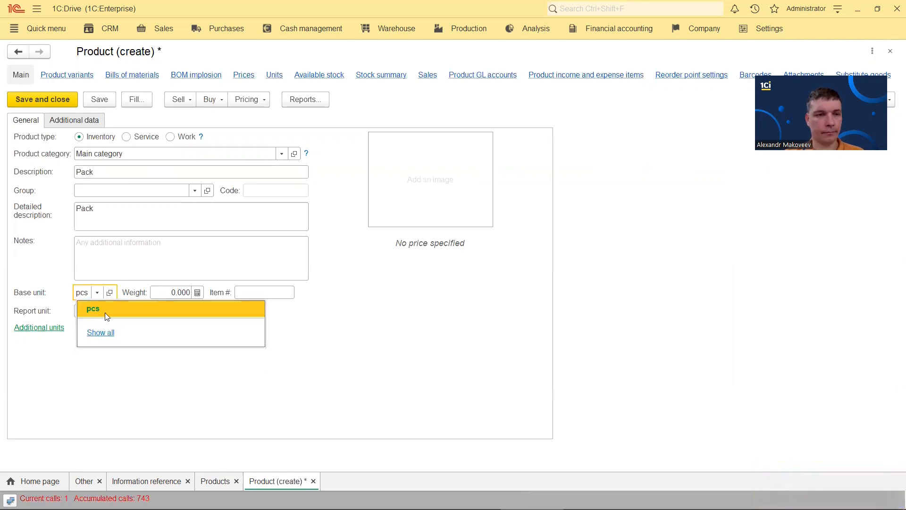
{"action": "left_click", "coordinate": [106, 314]}
{"action": "left_click", "coordinate": [86, 125]}
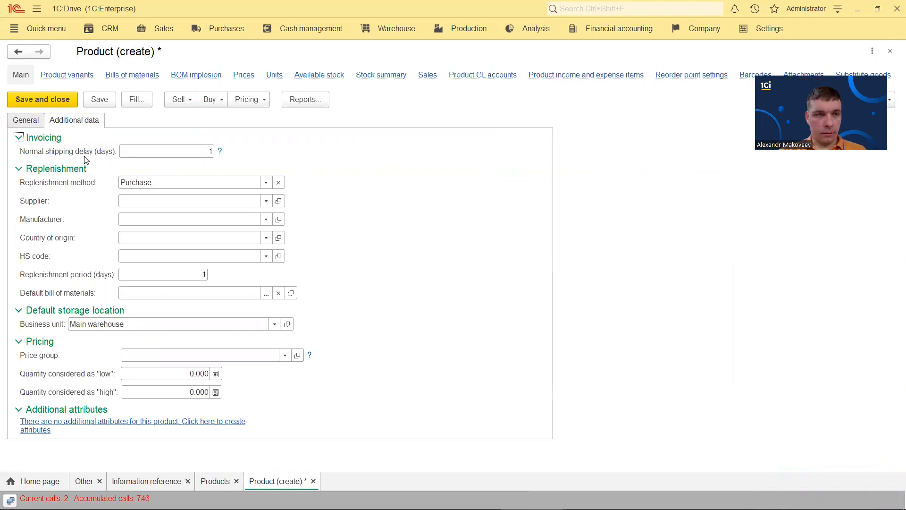
{"action": "left_click", "coordinate": [68, 78]}
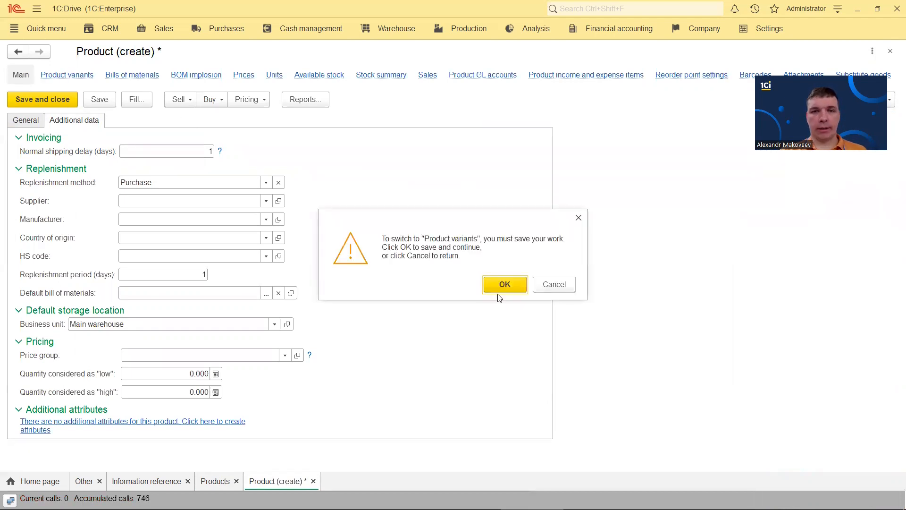
{"action": "left_click", "coordinate": [503, 285]}
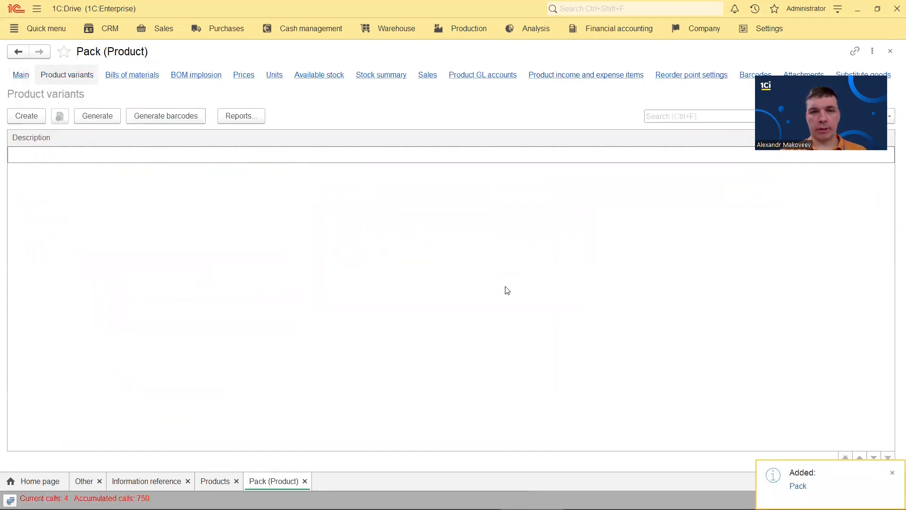
Close the Pack, Products, Information reference and Other tabs
{"action": "left_click", "coordinate": [890, 51]}
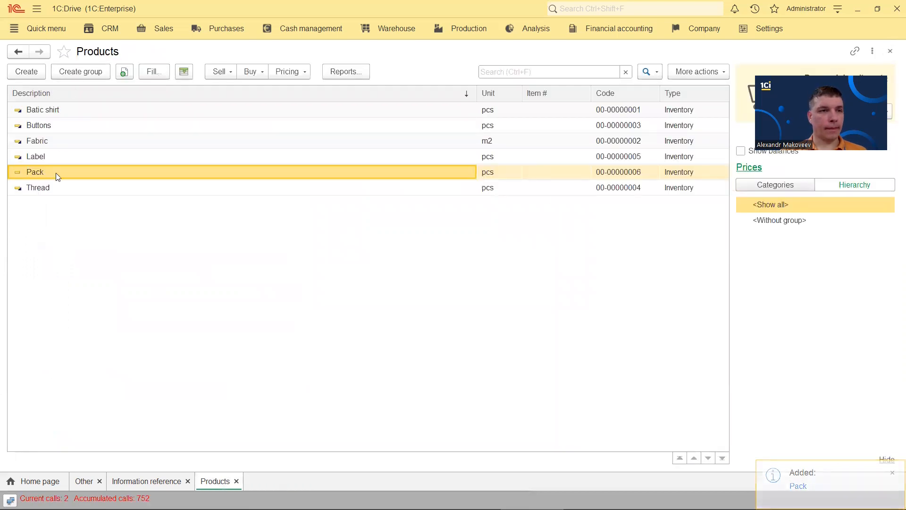
{"action": "left_click", "coordinate": [890, 51]}
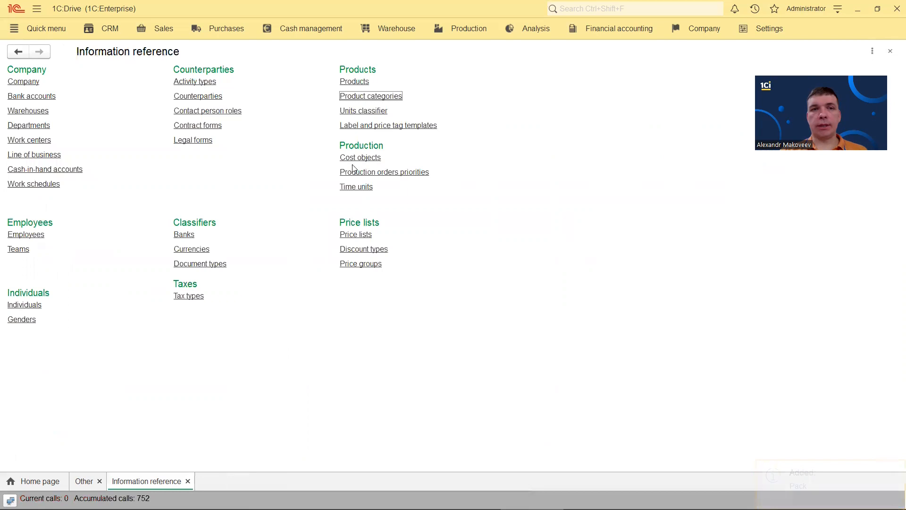
{"action": "left_click", "coordinate": [890, 52]}
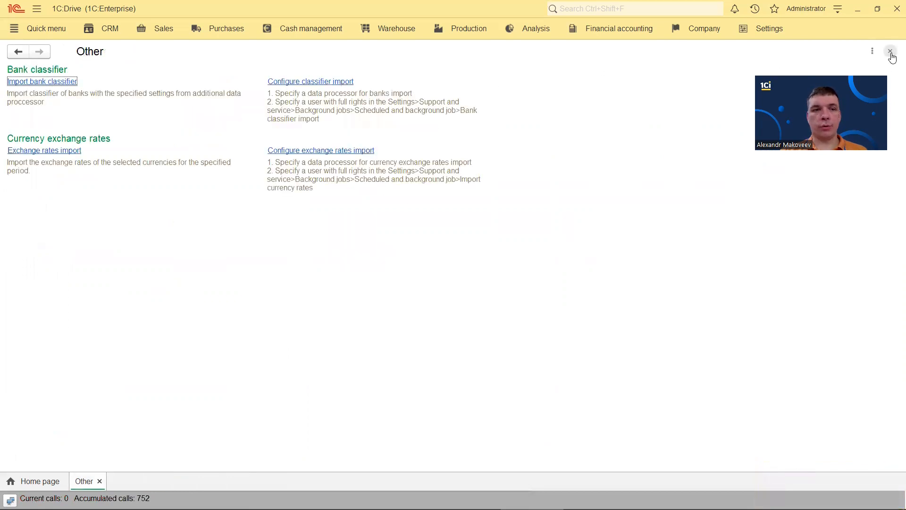
{"action": "left_click", "coordinate": [890, 52]}
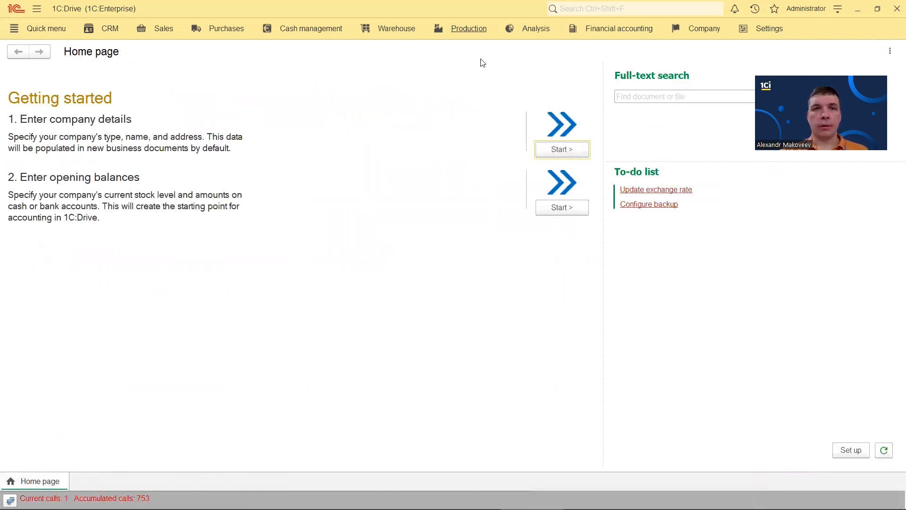
Start a new bill of materials from Production > Bills of materials
{"action": "left_click", "coordinate": [467, 29]}
{"action": "left_click", "coordinate": [193, 135]}
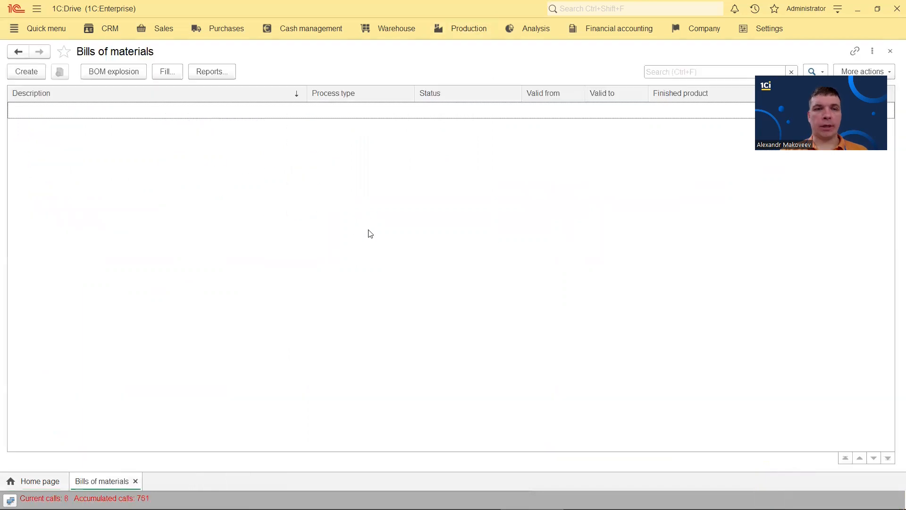
{"action": "left_click", "coordinate": [29, 71]}
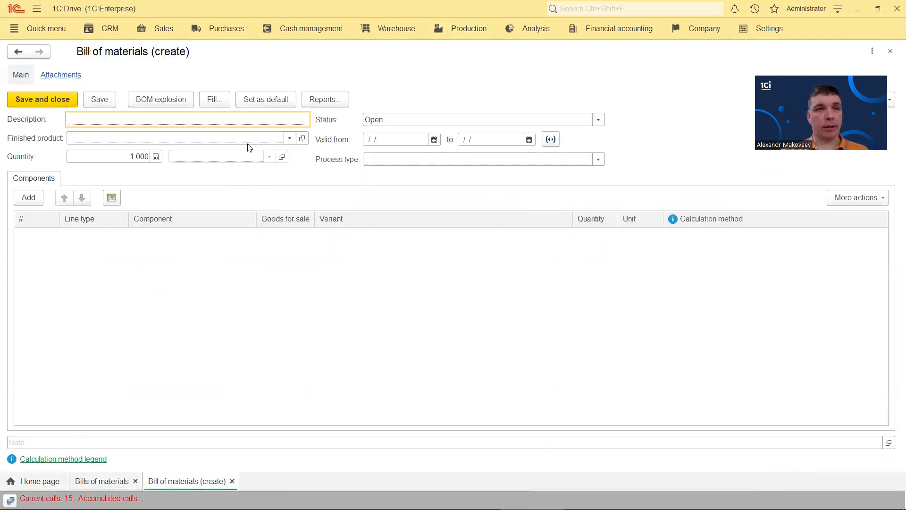
Browse all finished products without choosing one, then bring up the Settings sections
{"action": "left_click", "coordinate": [290, 140]}
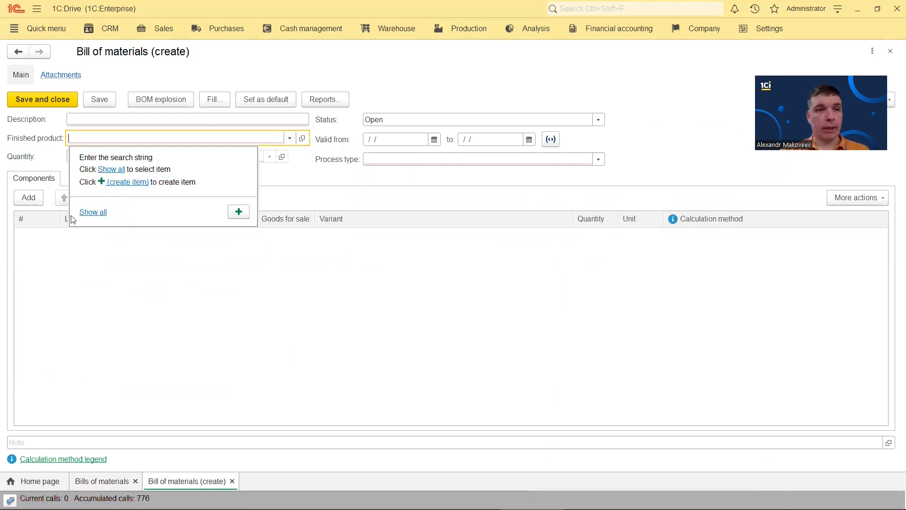
{"action": "left_click", "coordinate": [88, 210]}
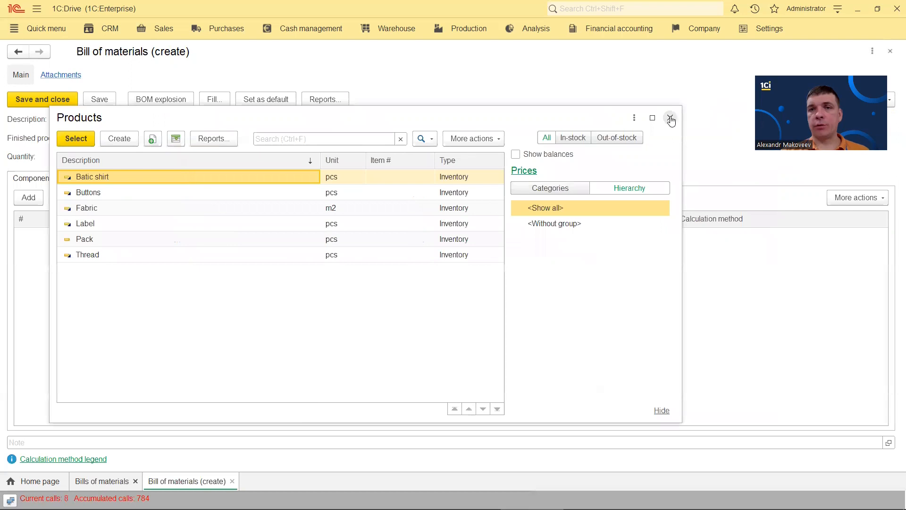
{"action": "key", "text": "Escape"}
{"action": "left_click", "coordinate": [770, 29]}
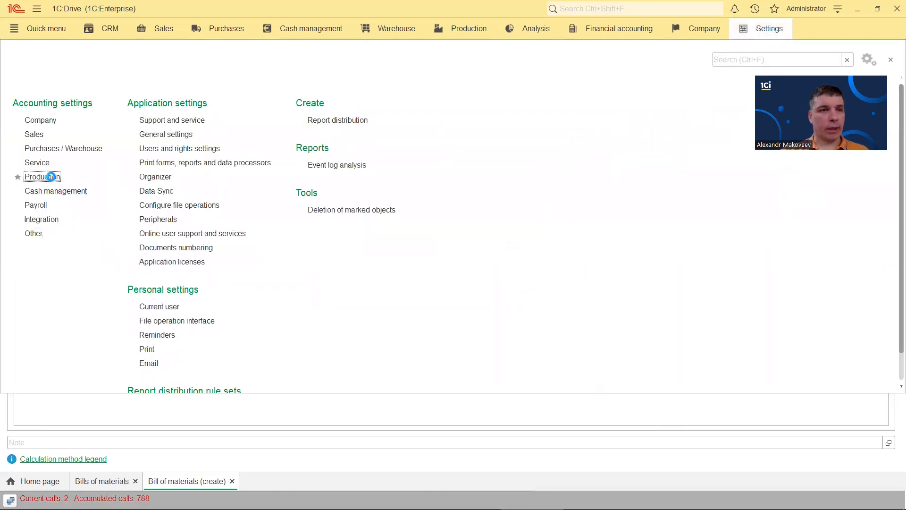
Turn on Use advanced BOM settings in Production settings
{"action": "left_click", "coordinate": [47, 177]}
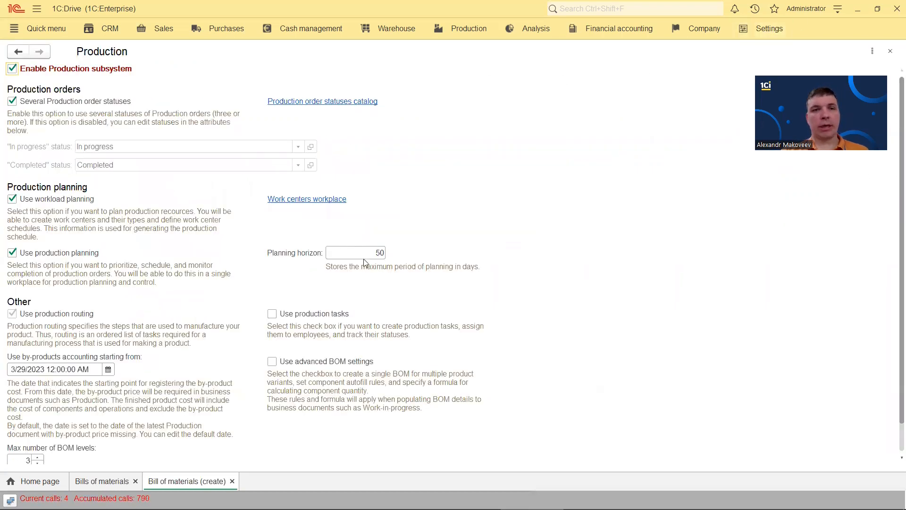
{"action": "left_click", "coordinate": [272, 362]}
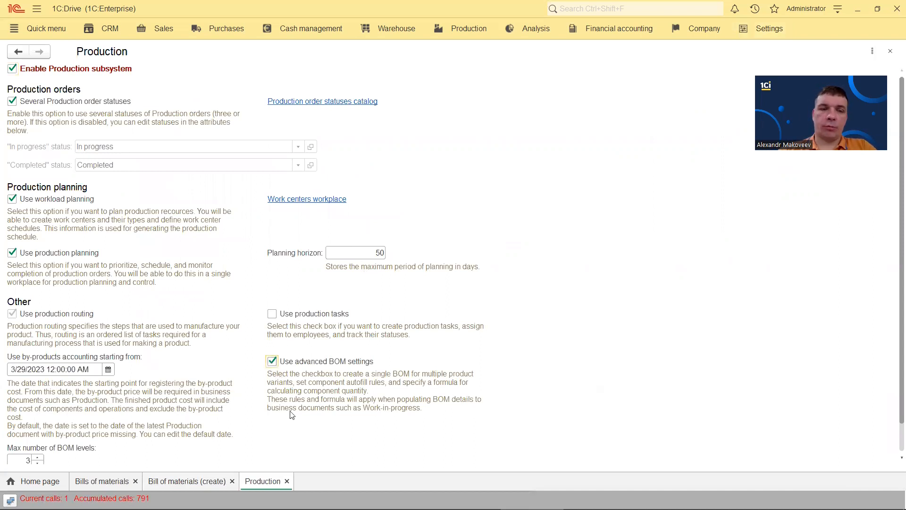
{"action": "left_click", "coordinate": [890, 51]}
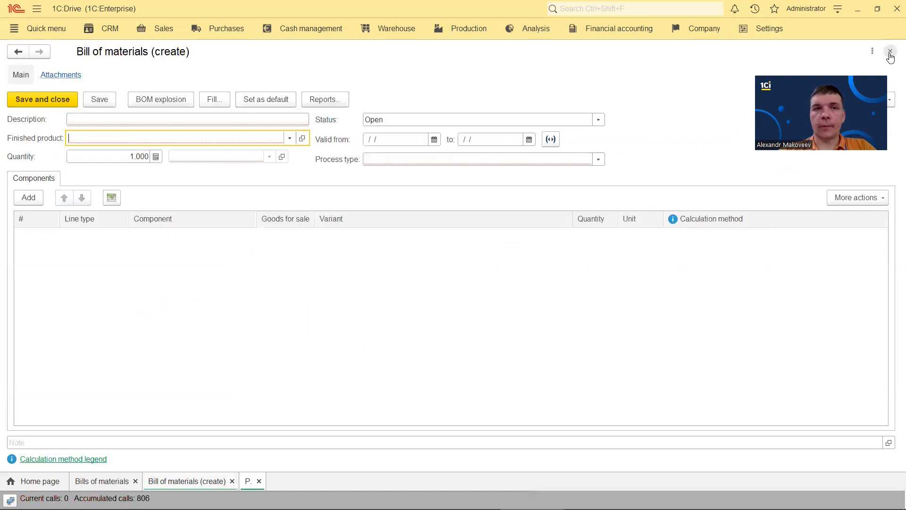
Discard the outdated bill of materials form and start a fresh one
{"action": "left_click", "coordinate": [289, 138]}
{"action": "left_click", "coordinate": [101, 213]}
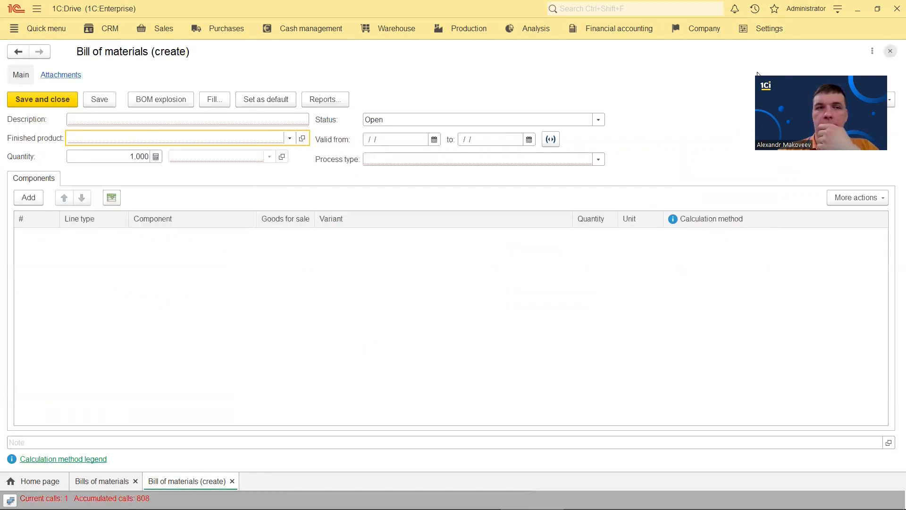
{"action": "left_click", "coordinate": [890, 51]}
{"action": "left_click", "coordinate": [41, 75]}
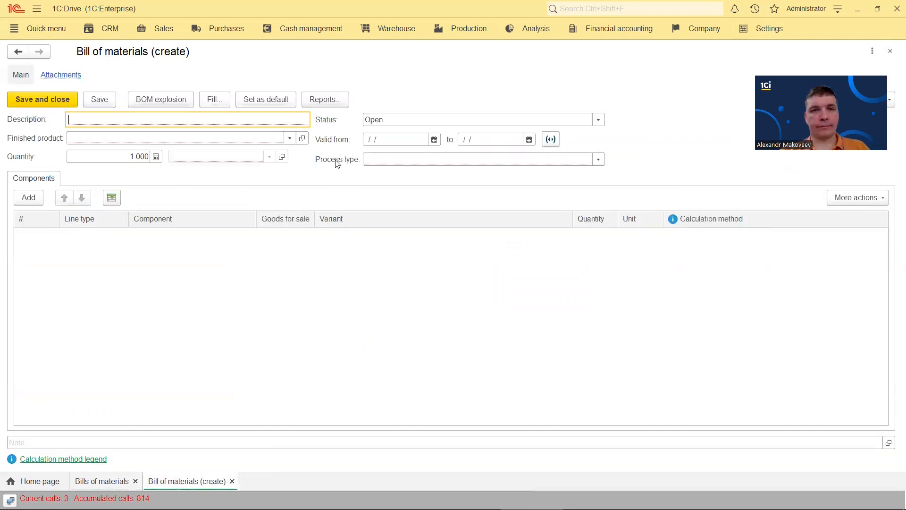
Choose Batic shirt as the finished product from the full product list
{"action": "left_click", "coordinate": [290, 138]}
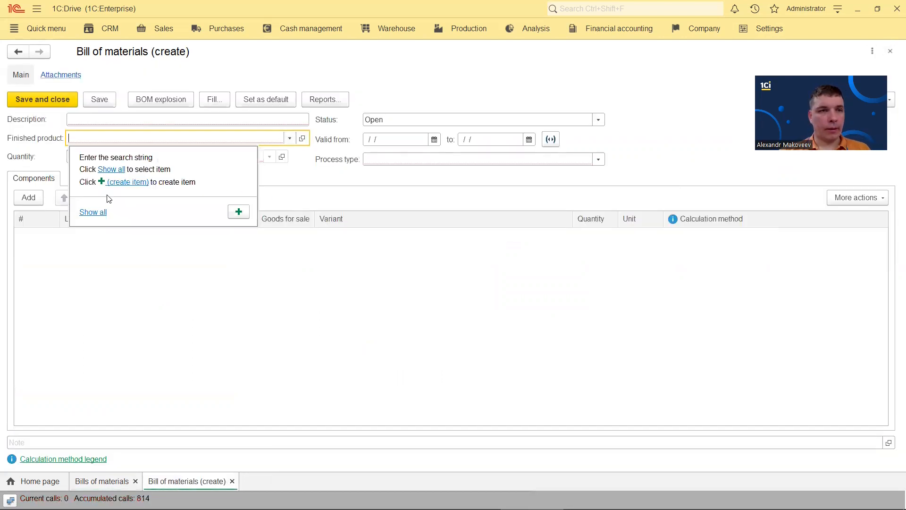
{"action": "left_click", "coordinate": [89, 211]}
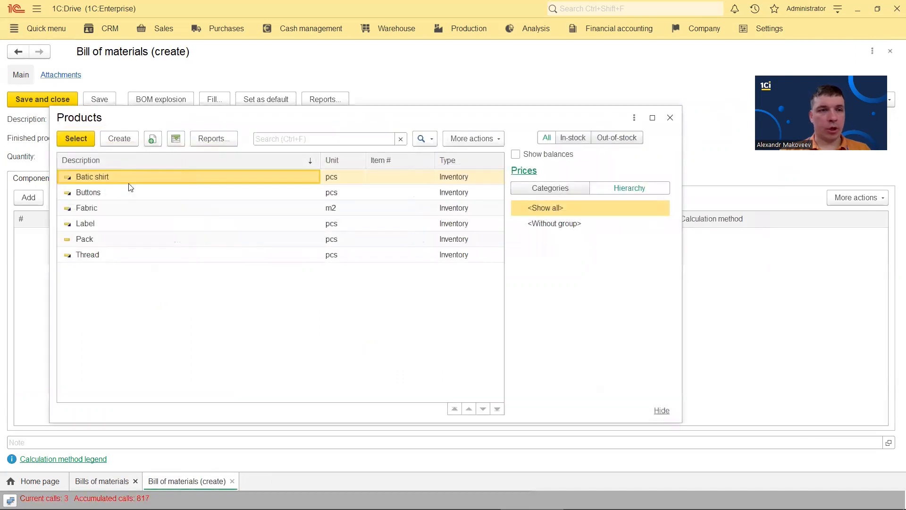
{"action": "double_click", "coordinate": [126, 178]}
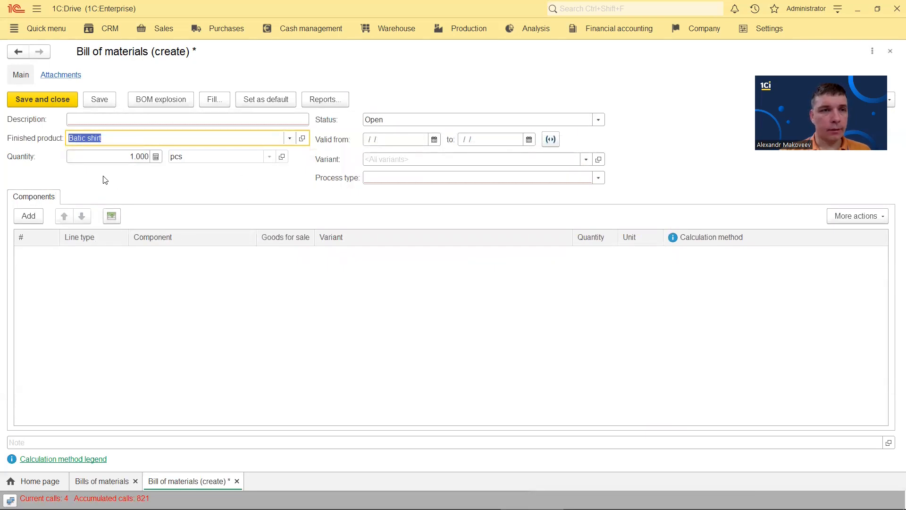
Close the Batic shirt draft without saving, then close the bills of materials list
{"action": "left_click", "coordinate": [890, 51]}
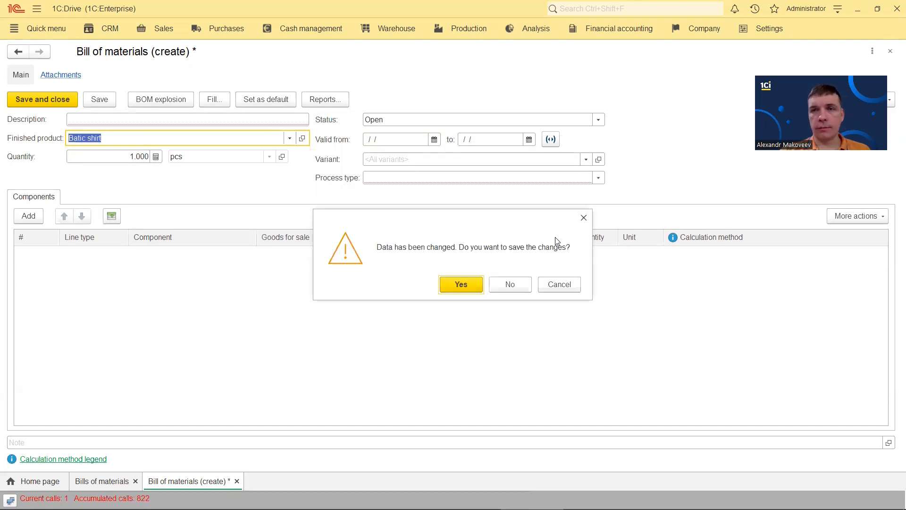
{"action": "left_click", "coordinate": [510, 284]}
{"action": "left_click", "coordinate": [889, 53]}
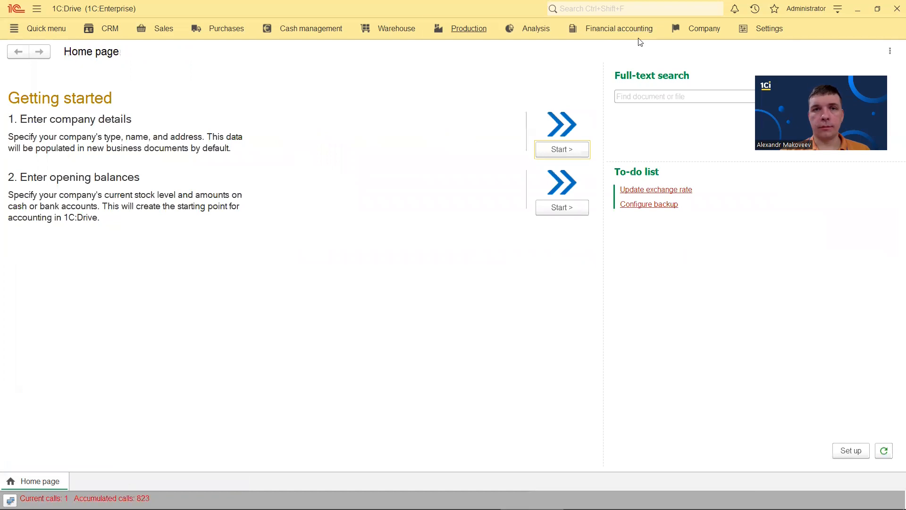
Create a new bill of materials for Batic shirt
{"action": "left_click", "coordinate": [469, 29]}
{"action": "left_click", "coordinate": [210, 134]}
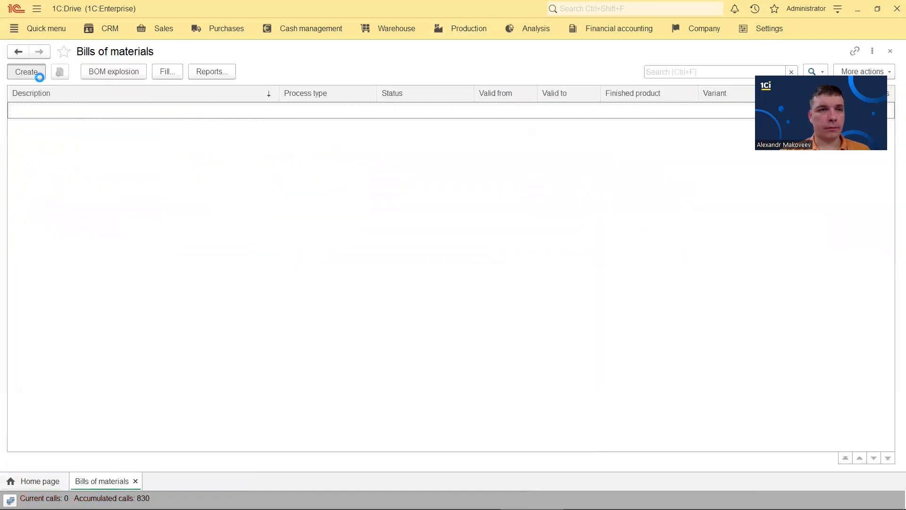
{"action": "left_click", "coordinate": [125, 137]}
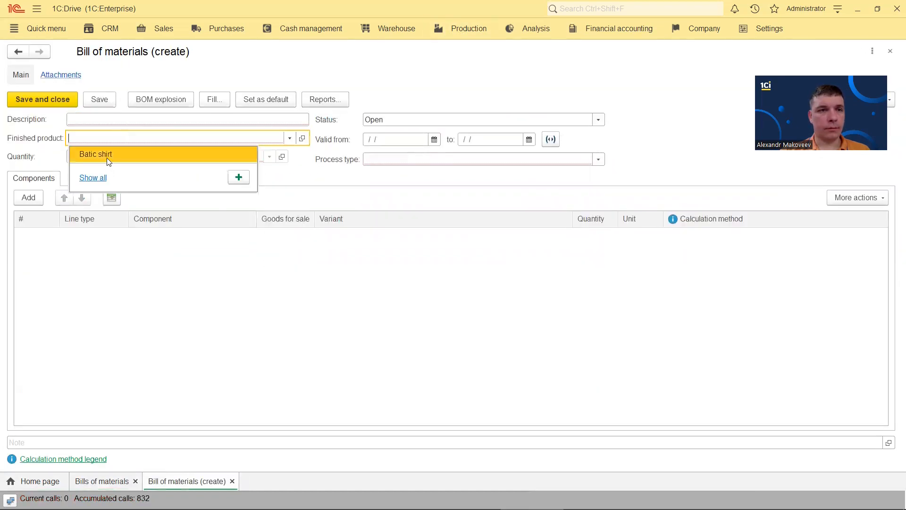
{"action": "left_click", "coordinate": [107, 154]}
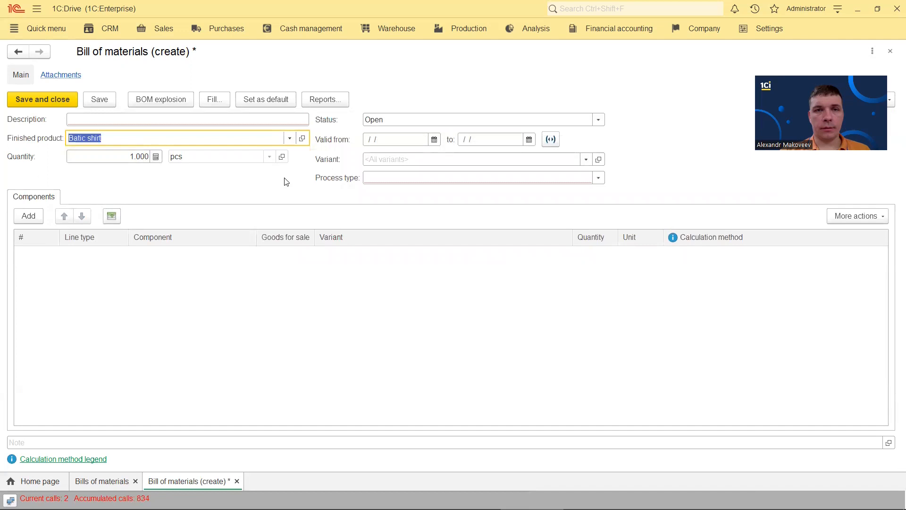
Set process type to Production, enable advanced settings, and paste Batic shirt as description
{"action": "left_click", "coordinate": [385, 159]}
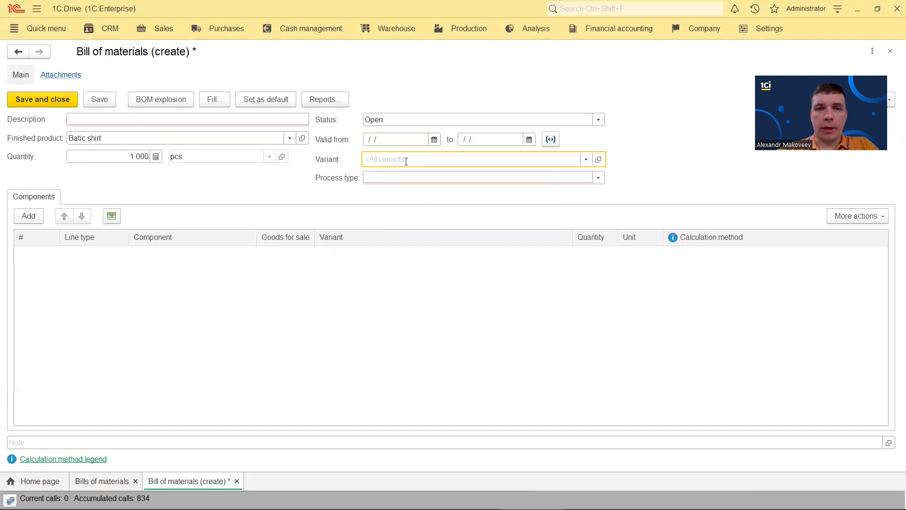
{"action": "left_click", "coordinate": [393, 177]}
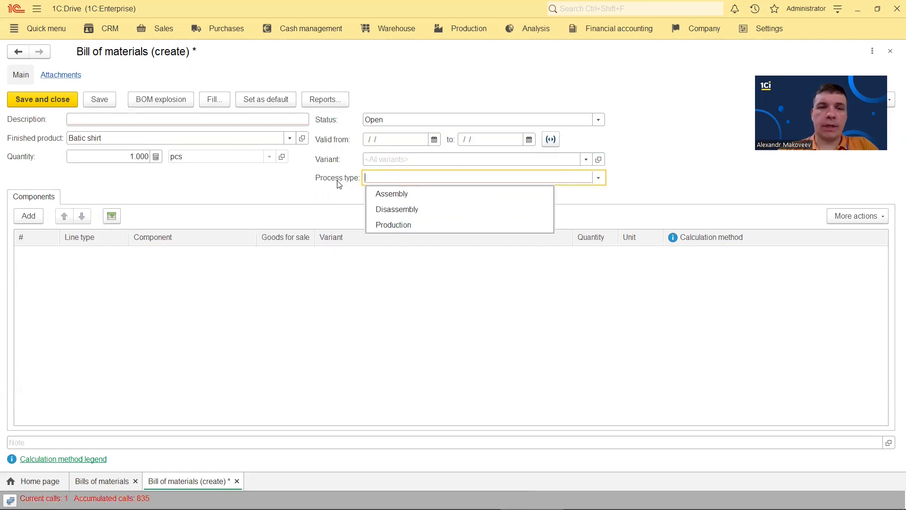
{"action": "left_click", "coordinate": [392, 225]}
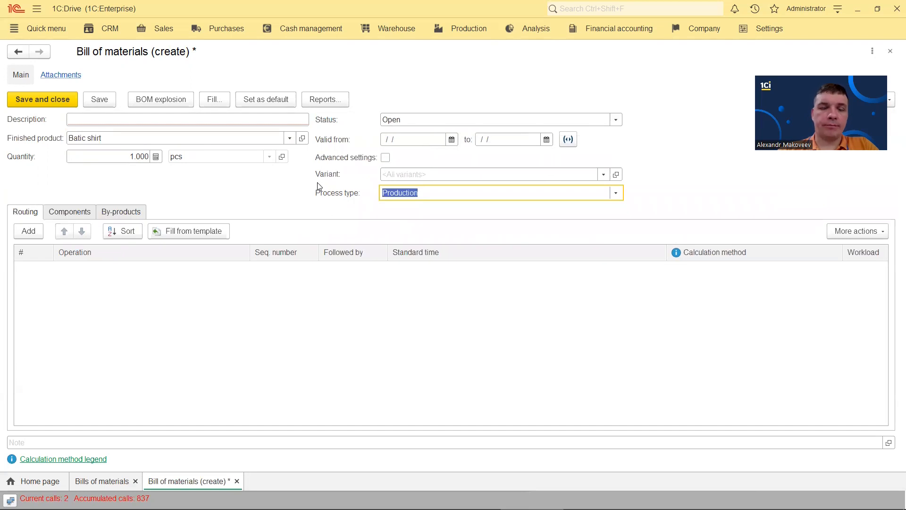
{"action": "left_click", "coordinate": [385, 158]}
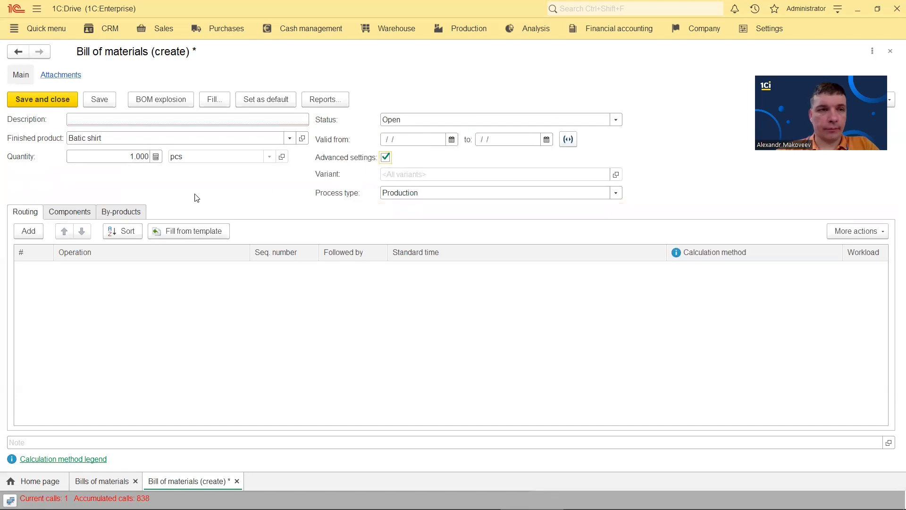
{"action": "left_click", "coordinate": [133, 138]}
{"action": "key", "text": "ctrl+c"}
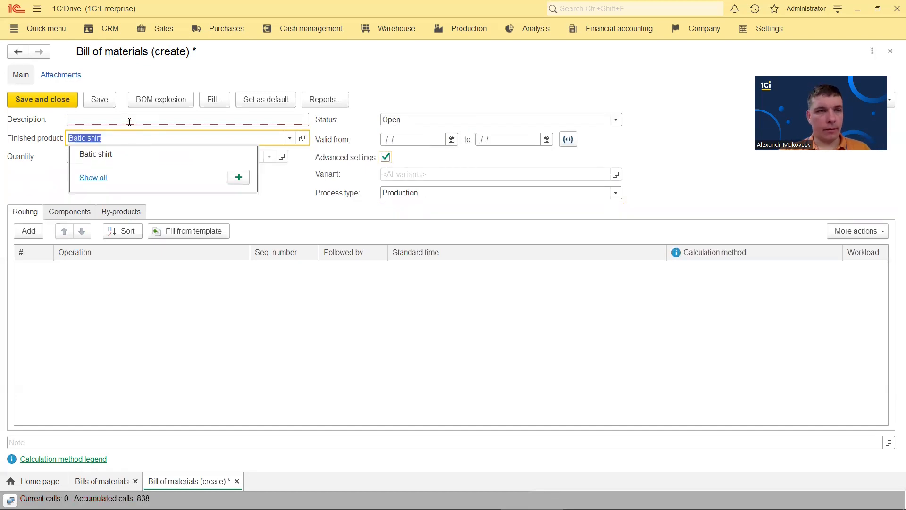
{"action": "left_click", "coordinate": [130, 122]}
{"action": "key", "text": "ctrl+v"}
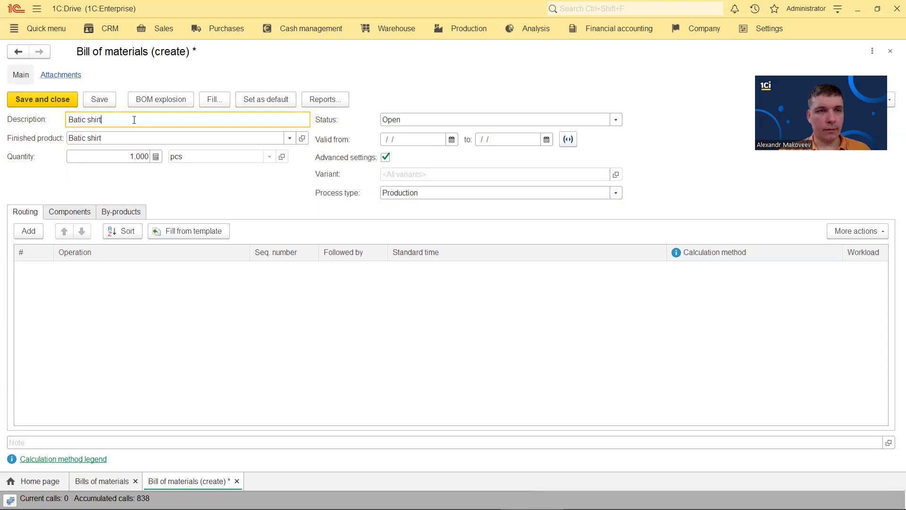
Route Sewing then Packing, then show the Components tab
{"action": "left_click", "coordinate": [29, 233]}
{"action": "left_click", "coordinate": [77, 345]}
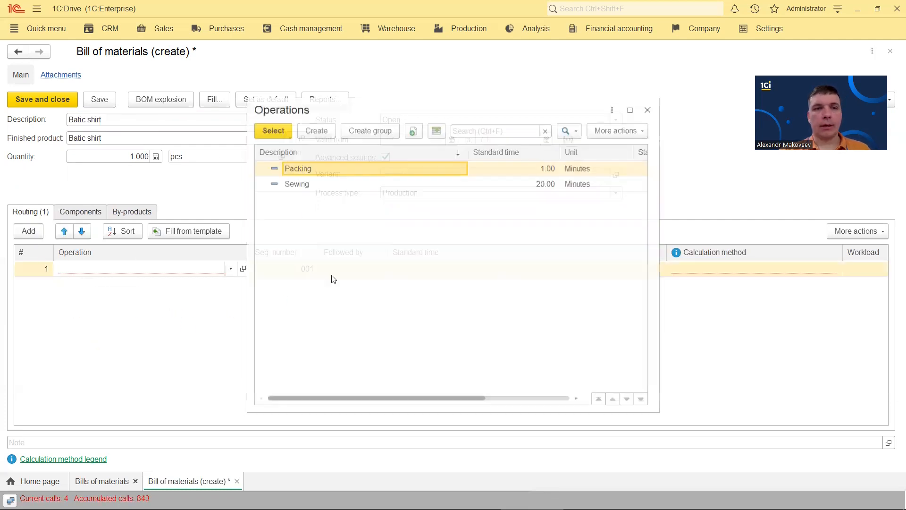
{"action": "double_click", "coordinate": [307, 183]}
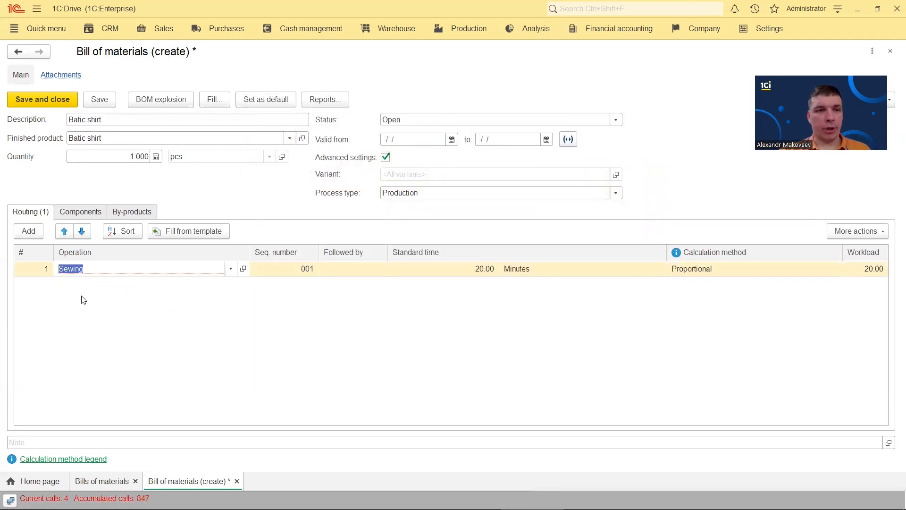
{"action": "left_click", "coordinate": [29, 232]}
{"action": "left_click", "coordinate": [77, 324]}
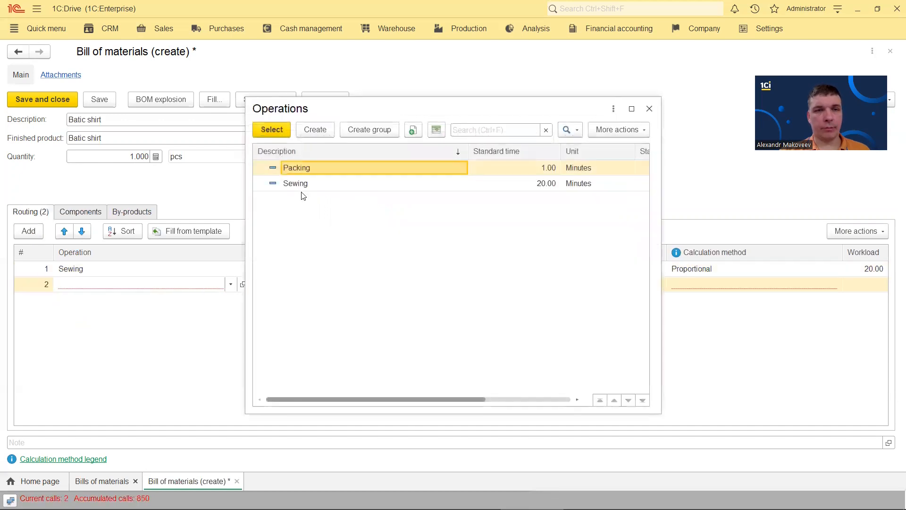
{"action": "double_click", "coordinate": [304, 171]}
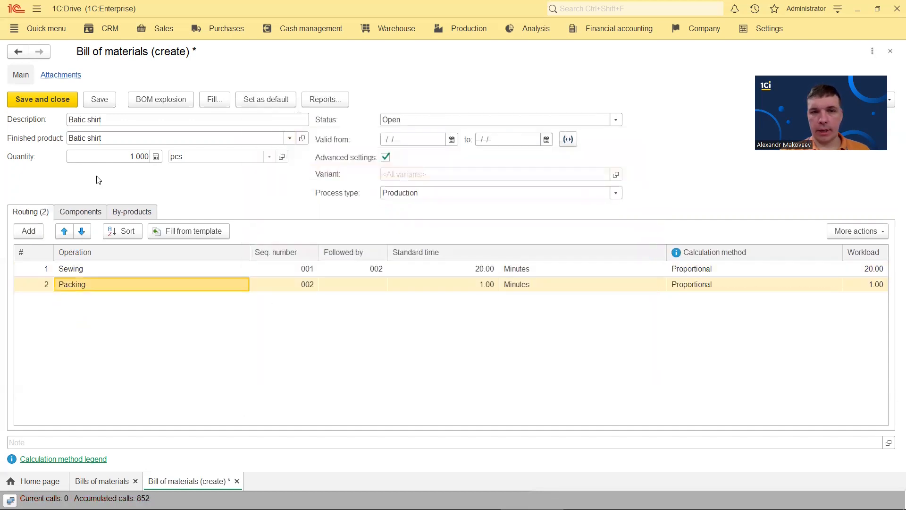
{"action": "left_click", "coordinate": [83, 213]}
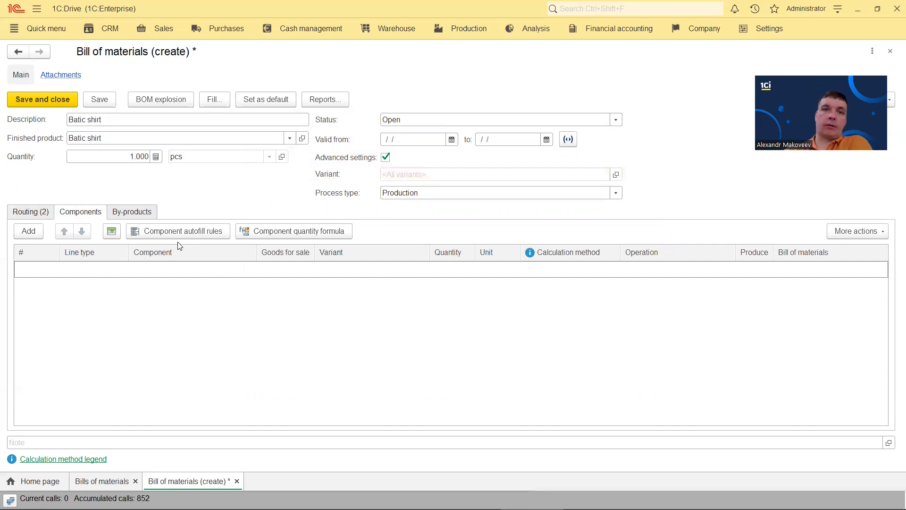
Add a Material component line and start a new autofill rule for it
{"action": "left_click", "coordinate": [29, 231]}
{"action": "left_click", "coordinate": [97, 285]}
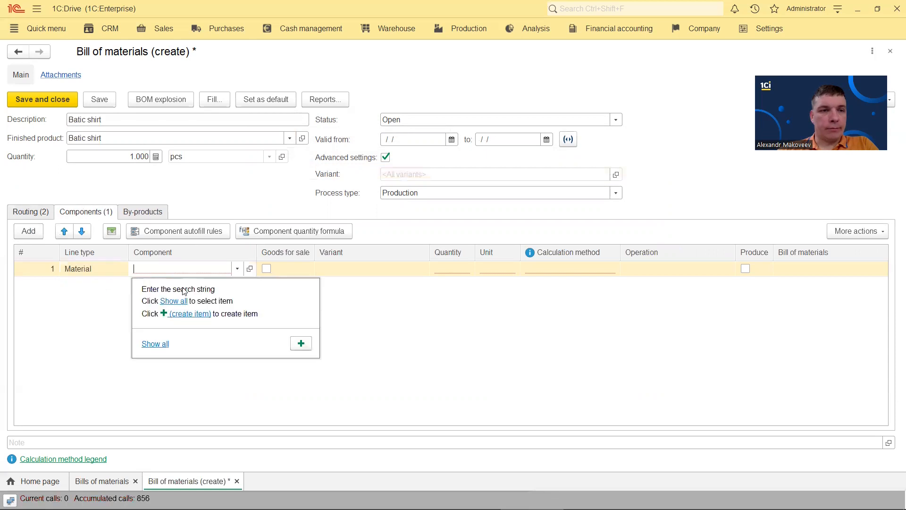
{"action": "left_click", "coordinate": [179, 233]}
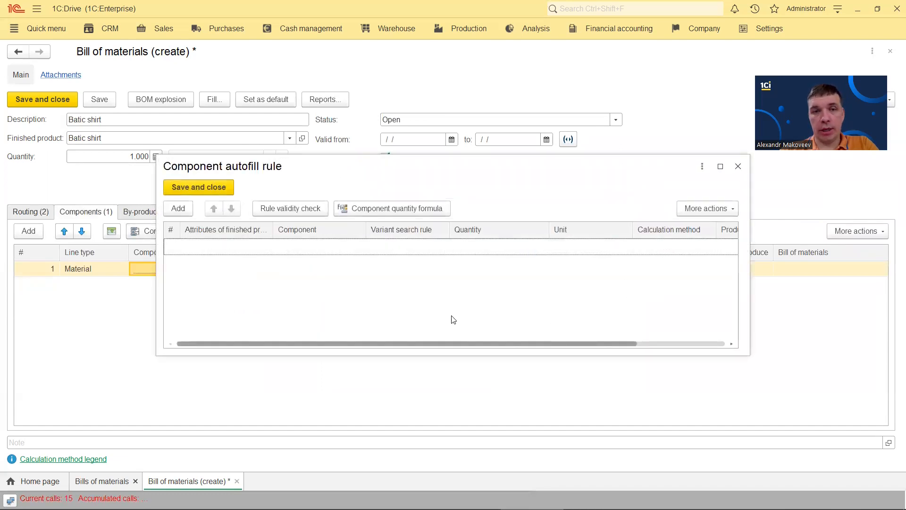
{"action": "left_click", "coordinate": [181, 211]}
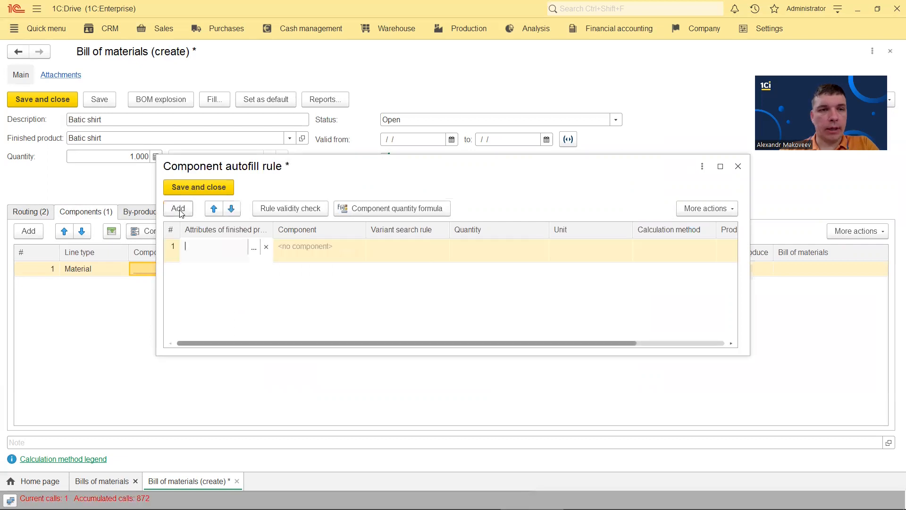
Give the rule the finished-product condition Size Equal to S
{"action": "left_click", "coordinate": [254, 247]}
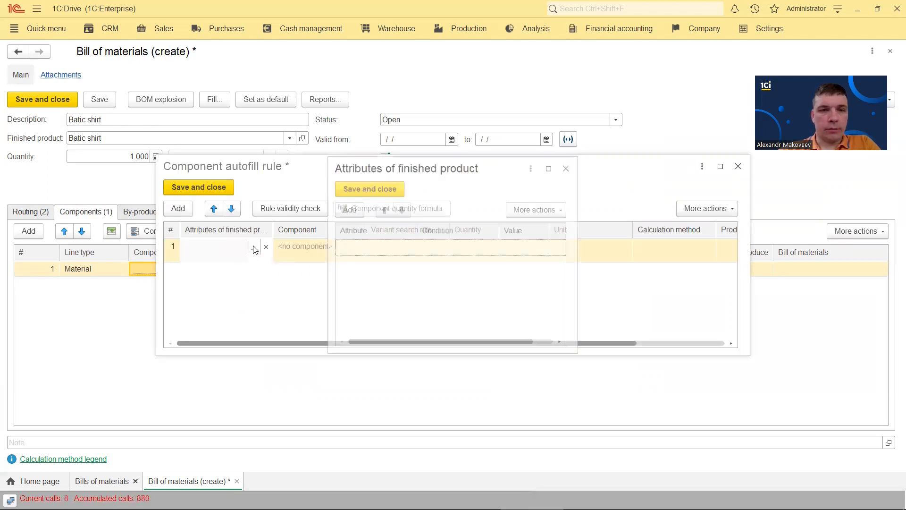
{"action": "left_click", "coordinate": [348, 209]}
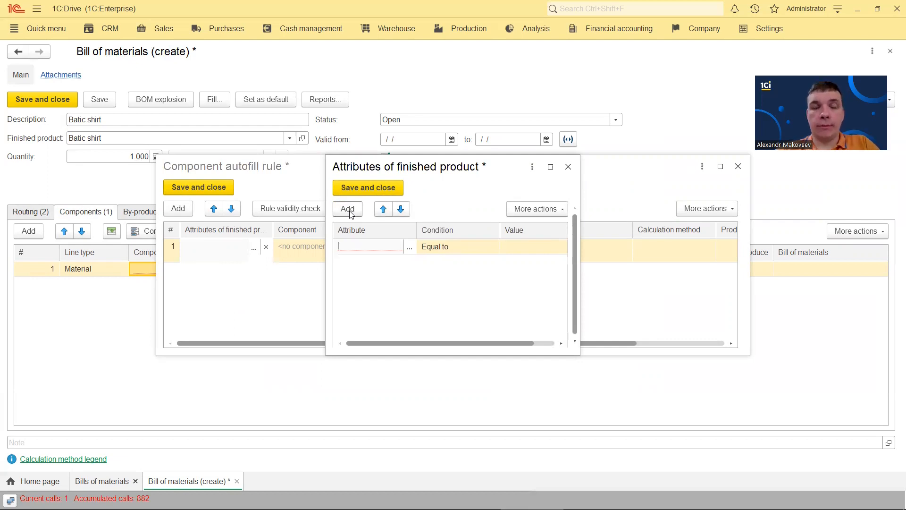
{"action": "left_click", "coordinate": [409, 247]}
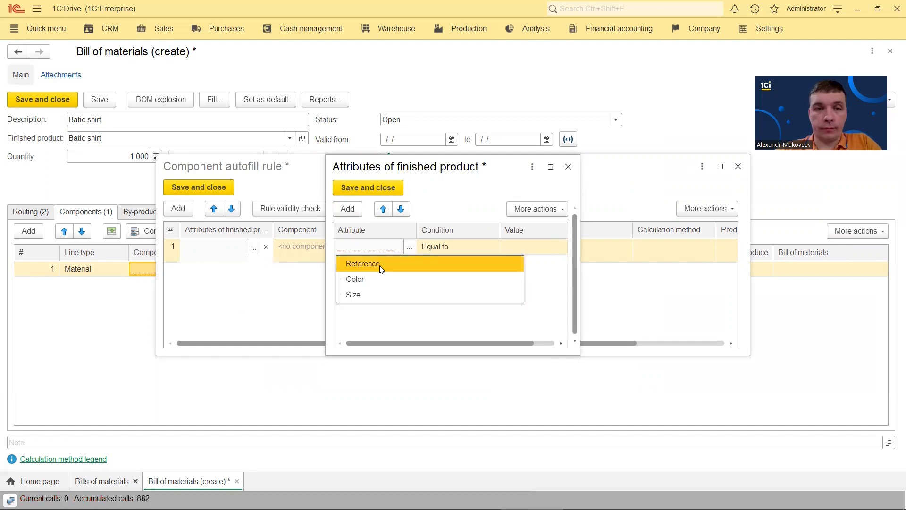
{"action": "left_click", "coordinate": [376, 296]}
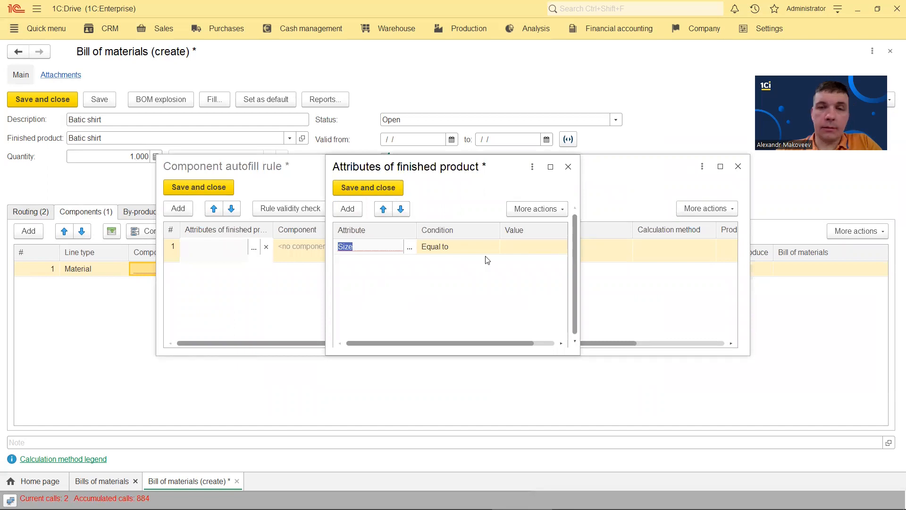
{"action": "left_click", "coordinate": [506, 247]}
{"action": "left_click", "coordinate": [549, 246]}
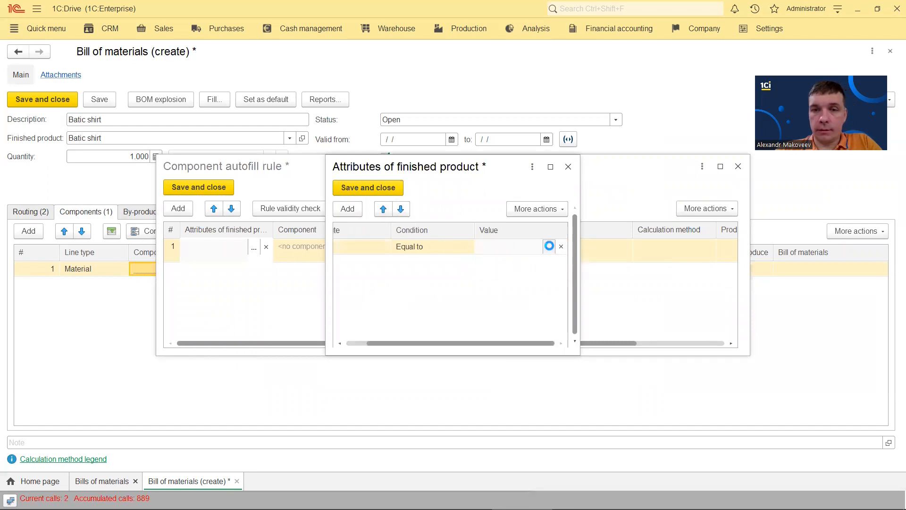
{"action": "double_click", "coordinate": [377, 185]}
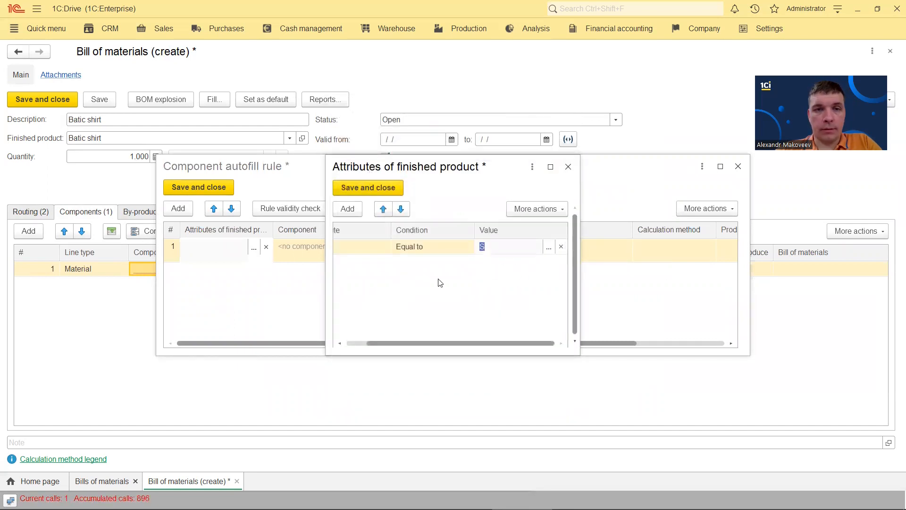
{"action": "left_click", "coordinate": [369, 188]}
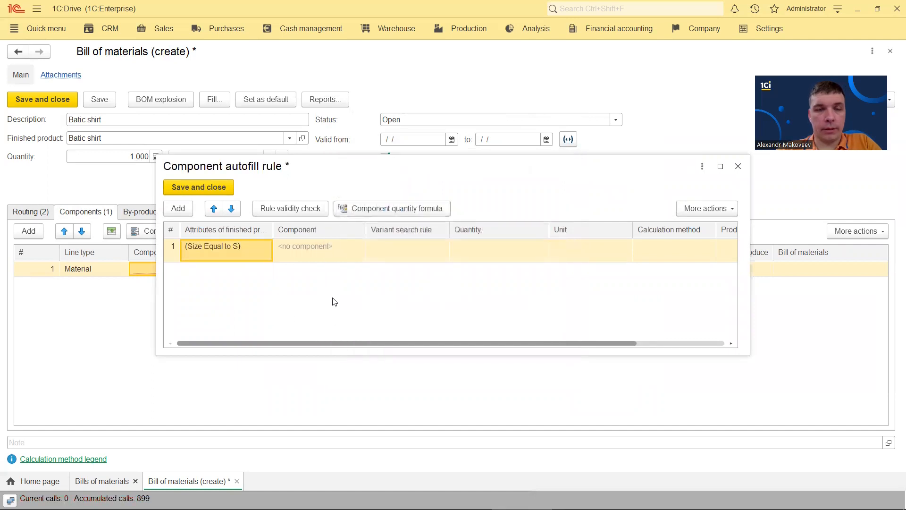
Set Fabric as the rule's component, matching variants by the Color attribute
{"action": "left_click", "coordinate": [313, 244]}
{"action": "left_click", "coordinate": [301, 330]}
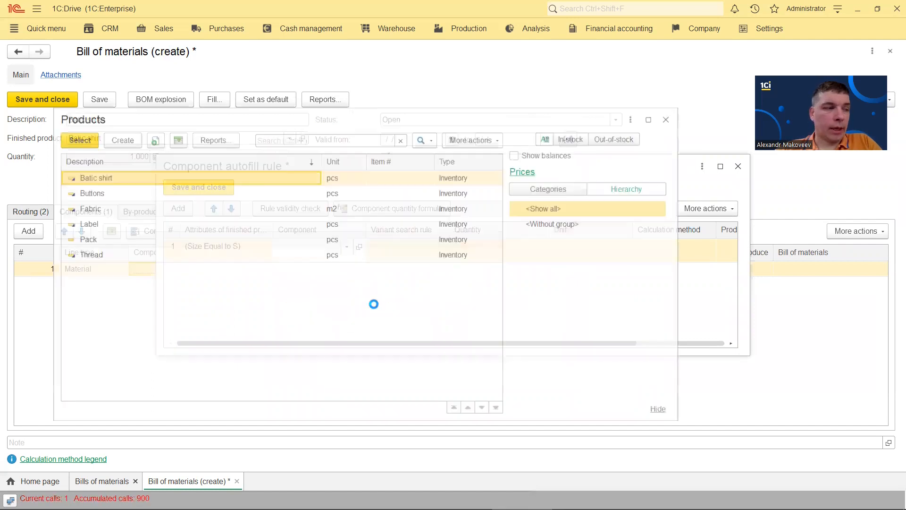
{"action": "left_click", "coordinate": [132, 211]}
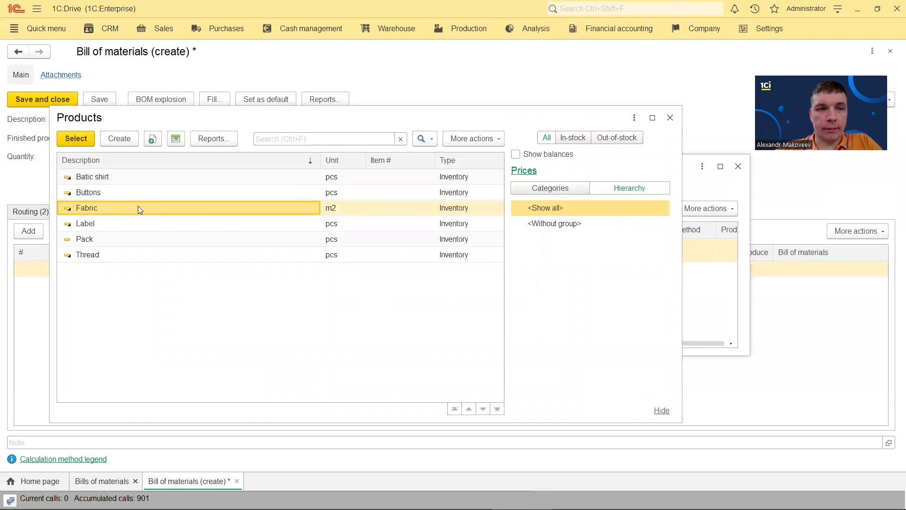
{"action": "double_click", "coordinate": [137, 206]}
{"action": "left_click", "coordinate": [409, 249]}
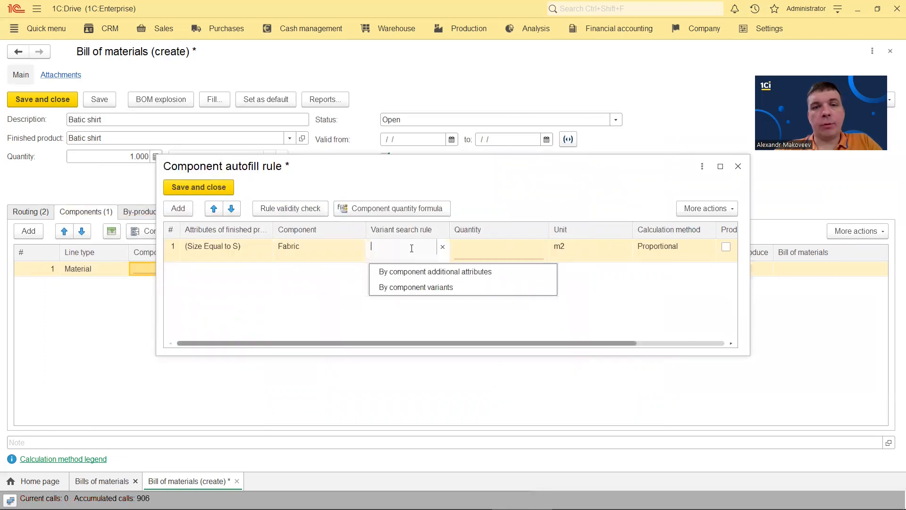
{"action": "left_click", "coordinate": [450, 272]}
{"action": "left_click", "coordinate": [343, 221]}
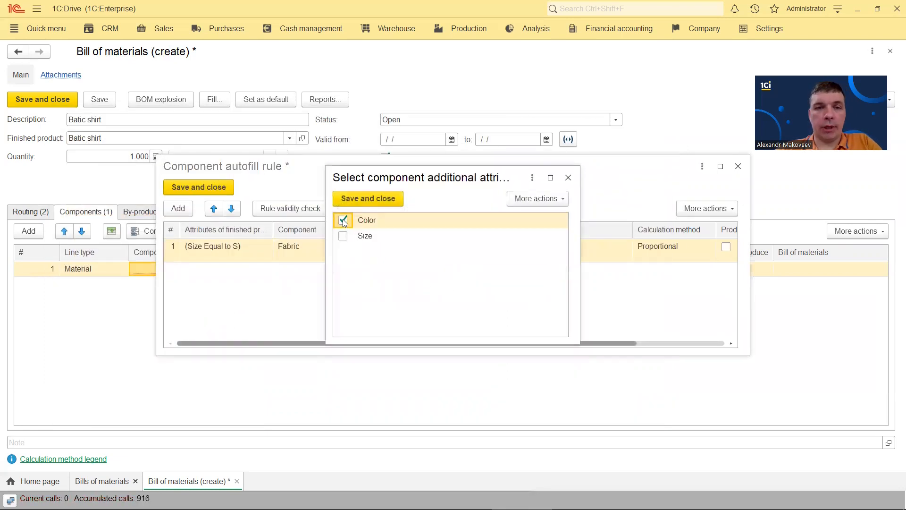
{"action": "left_click", "coordinate": [368, 199]}
Set the Fabric quantity formula to [OrderedQuantity]*0.10
{"action": "left_click", "coordinate": [509, 250]}
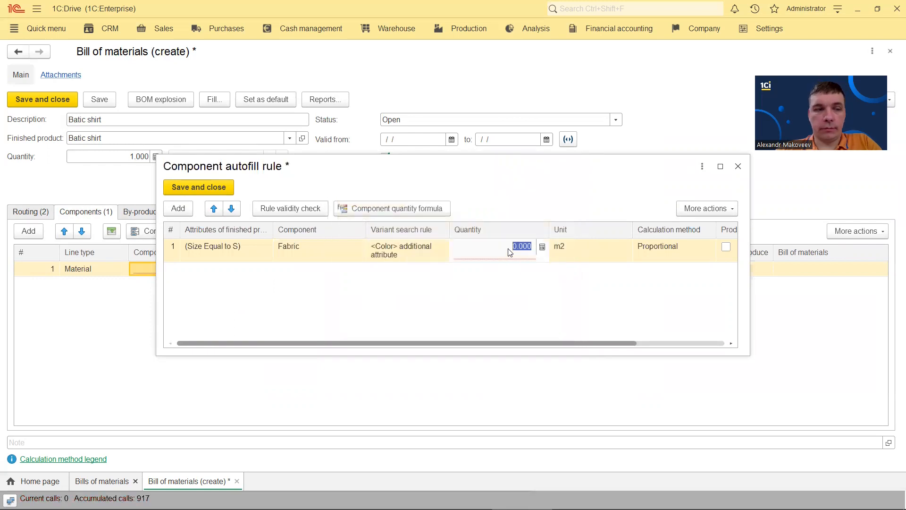
{"action": "left_click", "coordinate": [405, 208]}
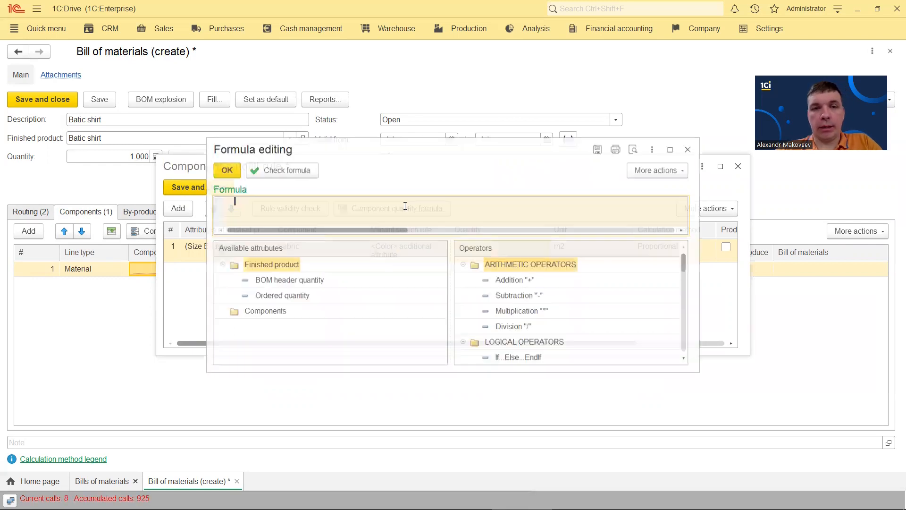
{"action": "left_click", "coordinate": [284, 298]}
{"action": "double_click", "coordinate": [284, 298]}
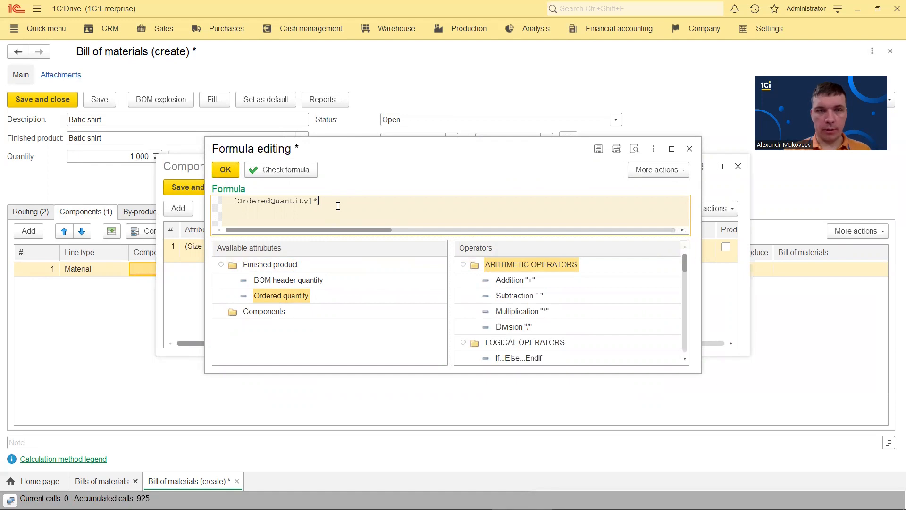
{"action": "type", "text": "*0"}
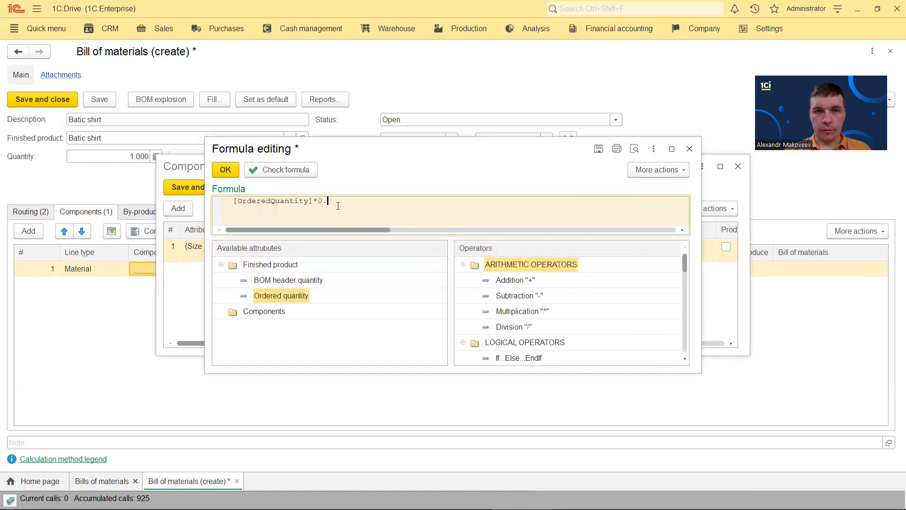
{"action": "type", "text": ".10"}
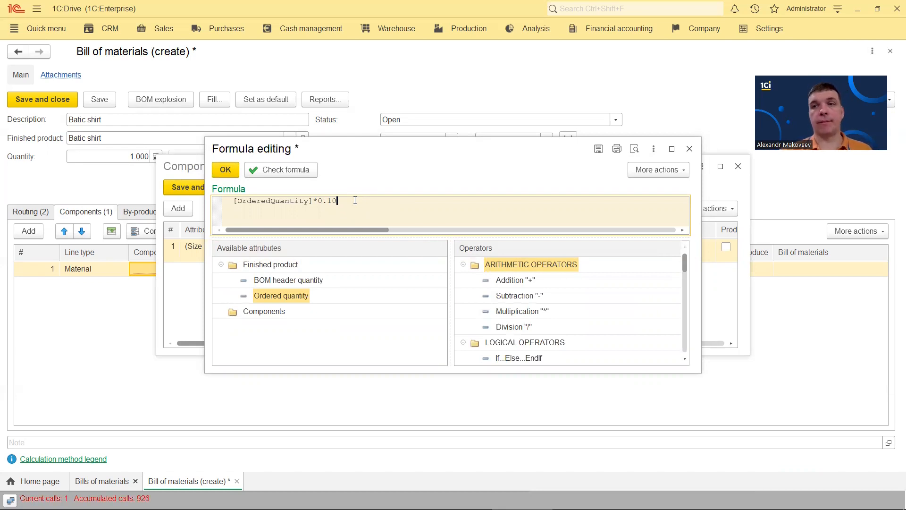
{"action": "left_click", "coordinate": [226, 169]}
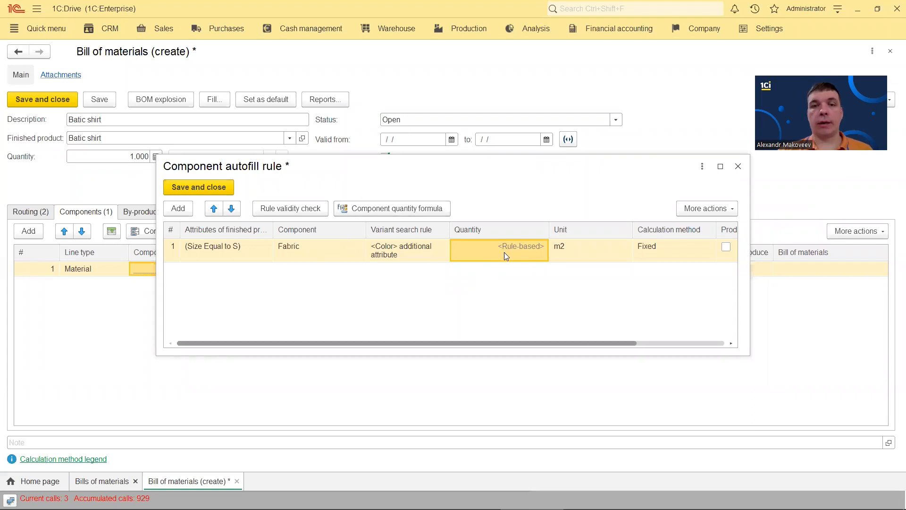
Copy the size S Fabric rule as size M with formula [OrderedQuantity]*0.15
{"action": "right_click", "coordinate": [325, 252]}
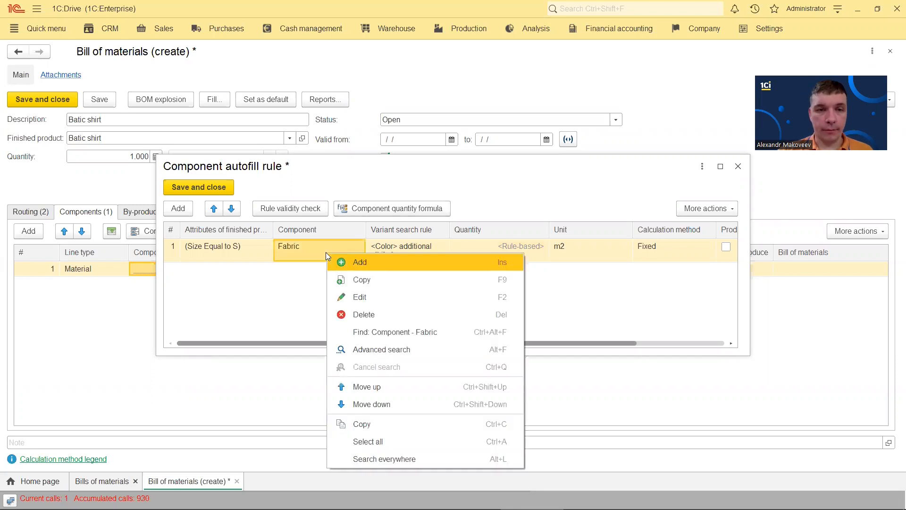
{"action": "left_click", "coordinate": [371, 280]}
{"action": "left_click", "coordinate": [254, 272]}
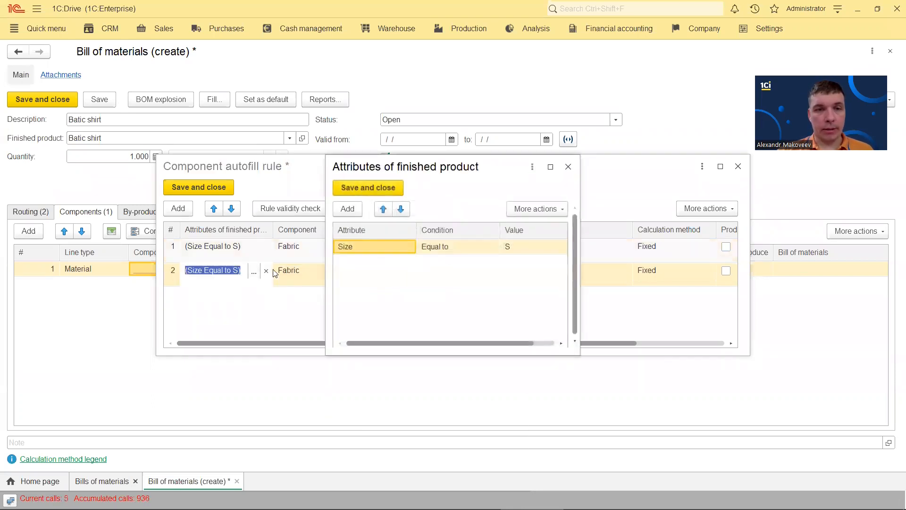
{"action": "left_click", "coordinate": [530, 251]}
{"action": "left_click", "coordinate": [548, 247]}
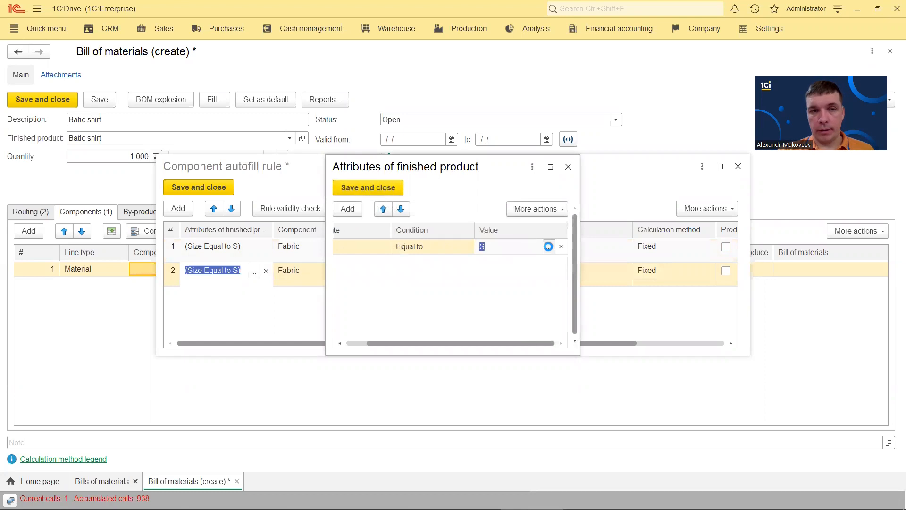
{"action": "left_click", "coordinate": [377, 166]}
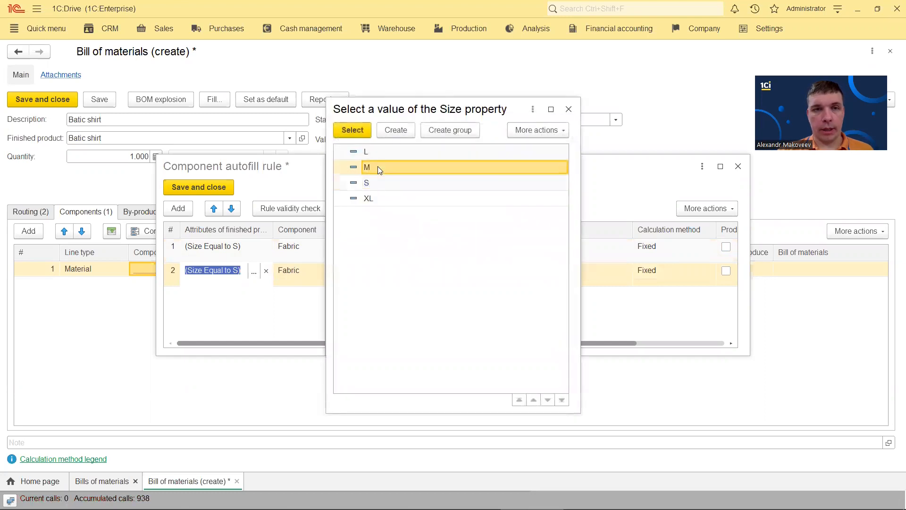
{"action": "double_click", "coordinate": [377, 166]}
{"action": "left_click", "coordinate": [369, 186]}
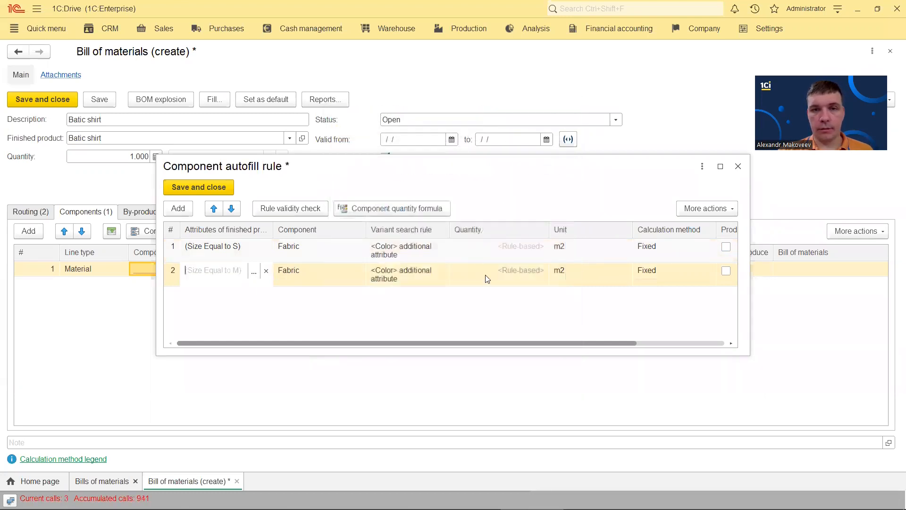
{"action": "left_click", "coordinate": [517, 276]}
{"action": "left_click", "coordinate": [394, 206]}
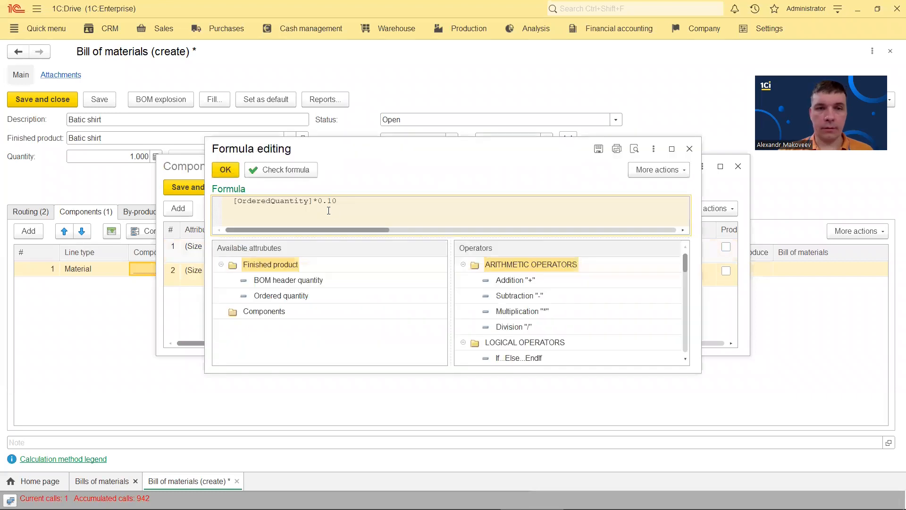
{"action": "left_click_drag", "start_coordinate": [332, 202], "coordinate": [380, 206]}
{"action": "type", "text": "5"}
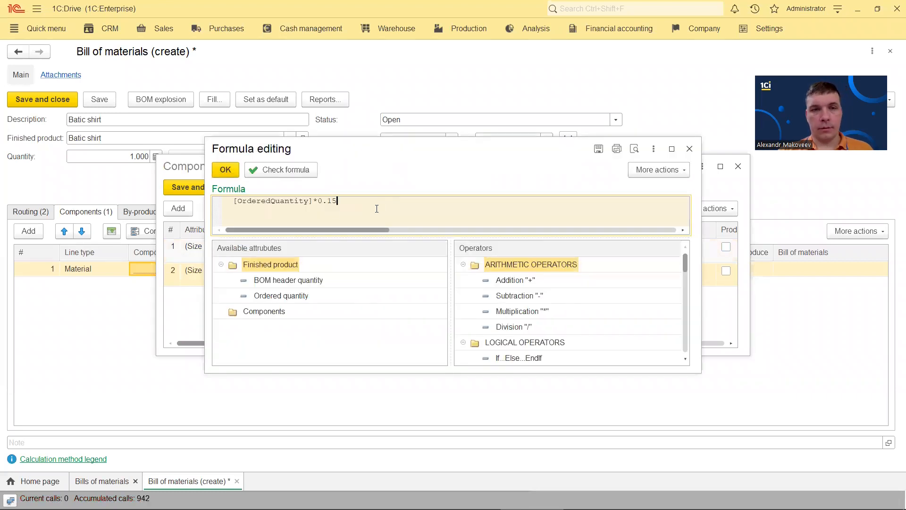
{"action": "left_click", "coordinate": [234, 173]}
Copy the size M rule as size L with formula [OrderedQuantity]*0.20
{"action": "right_click", "coordinate": [238, 272]}
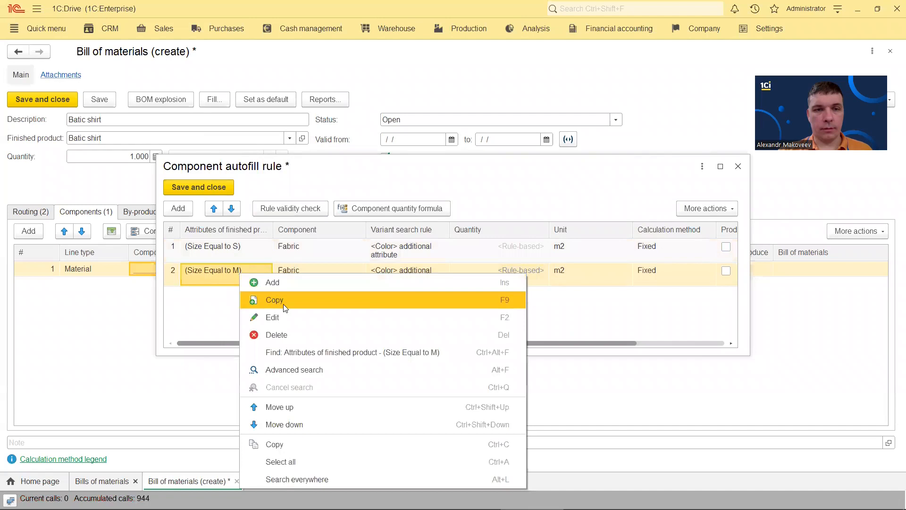
{"action": "left_click", "coordinate": [265, 301]}
{"action": "left_click", "coordinate": [254, 295]}
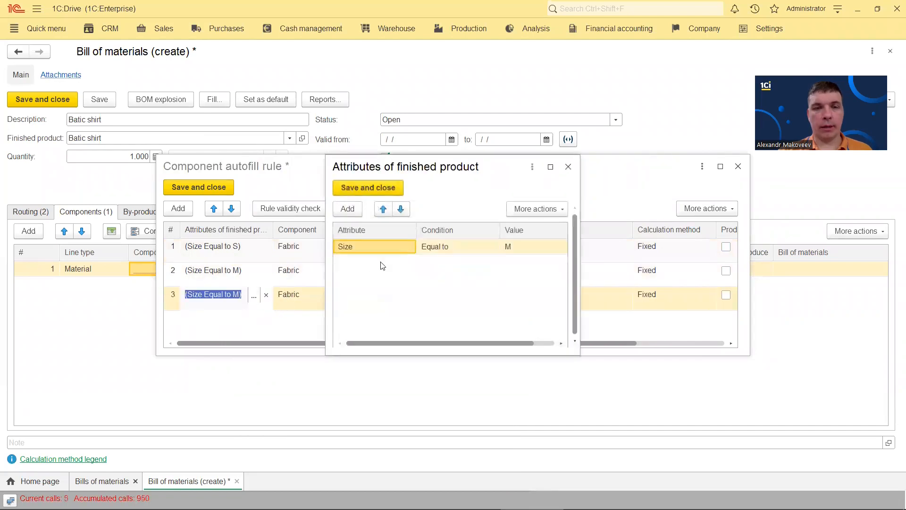
{"action": "left_click", "coordinate": [515, 250]}
{"action": "left_click", "coordinate": [549, 246]}
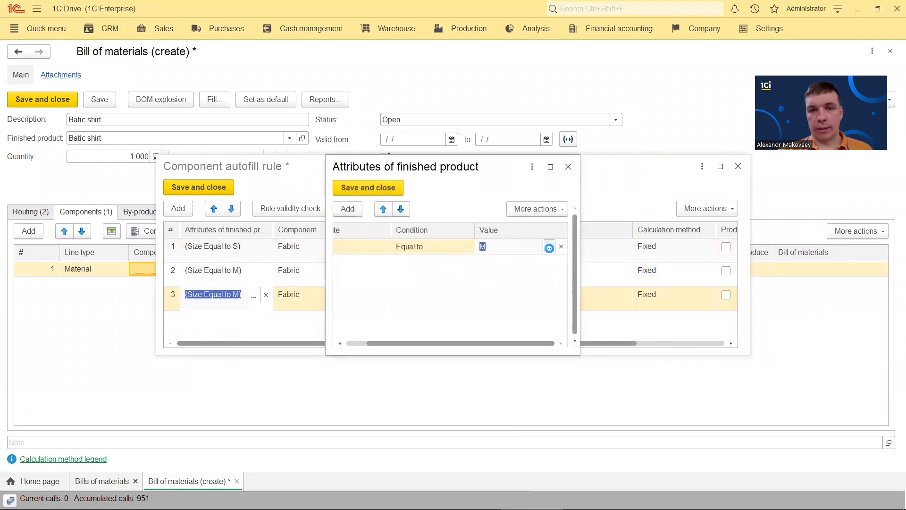
{"action": "double_click", "coordinate": [384, 152]}
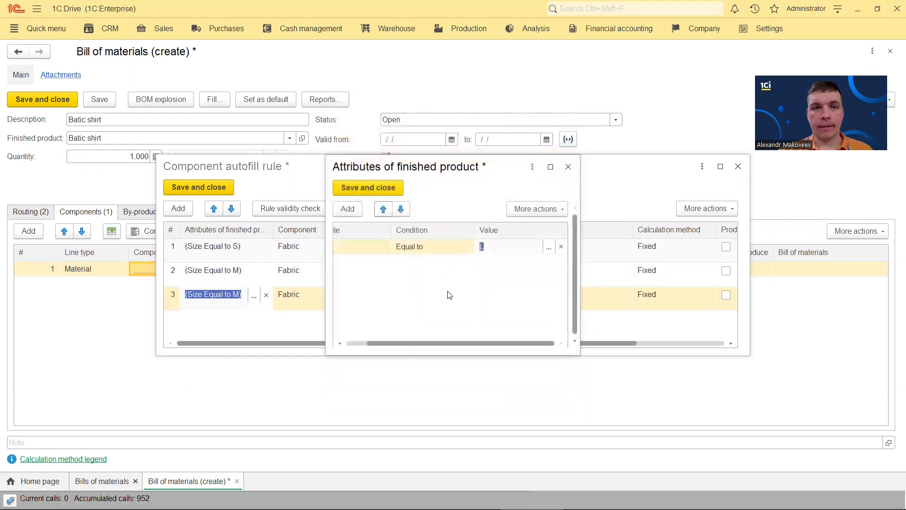
{"action": "left_click", "coordinate": [372, 189]}
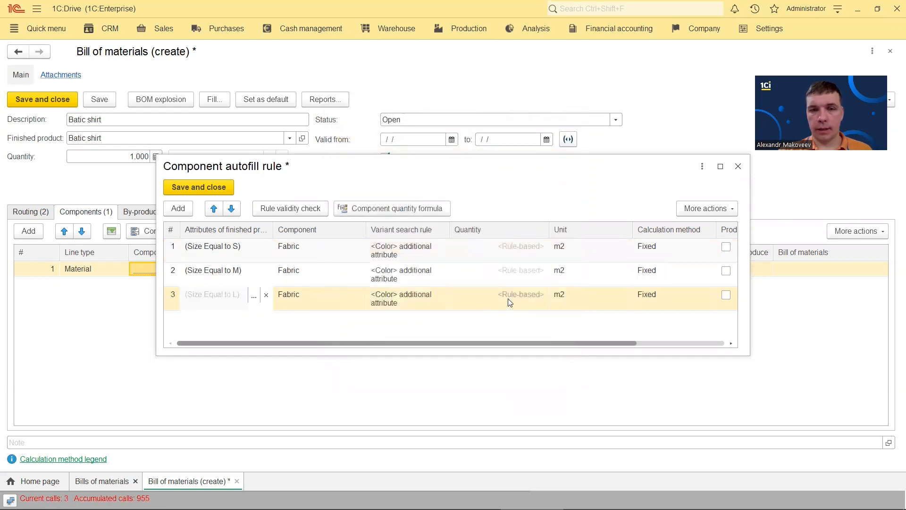
{"action": "left_click", "coordinate": [509, 300]}
{"action": "left_click", "coordinate": [370, 212]}
{"action": "left_click_drag", "start_coordinate": [328, 200], "coordinate": [373, 209]}
{"action": "type", "text": "20"}
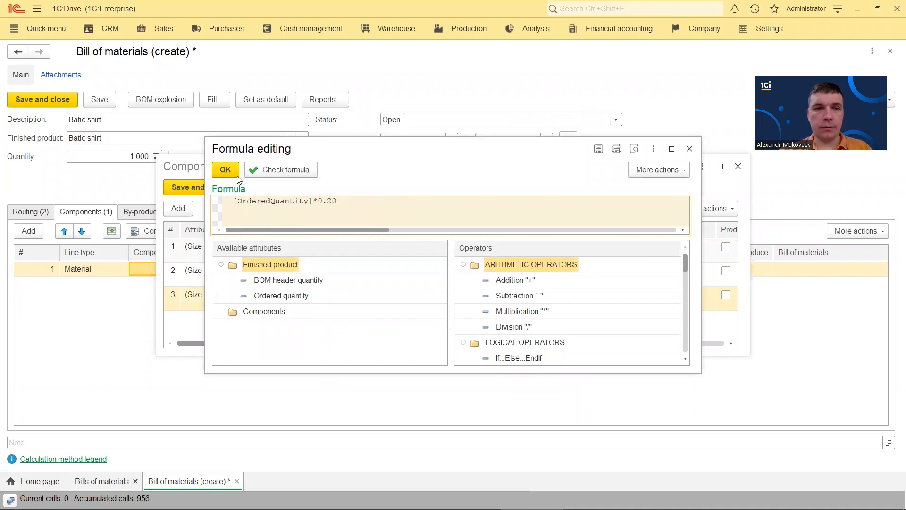
{"action": "left_click", "coordinate": [227, 170]}
Copy the size L rule as size XL with formula [OrderedQuantity]*0.25
{"action": "right_click", "coordinate": [237, 291]}
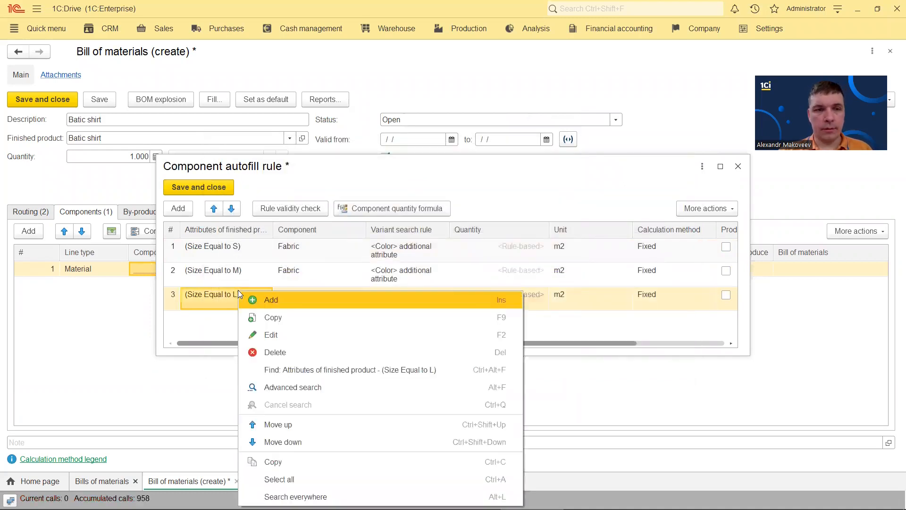
{"action": "left_click", "coordinate": [294, 321]}
{"action": "left_click", "coordinate": [255, 319]}
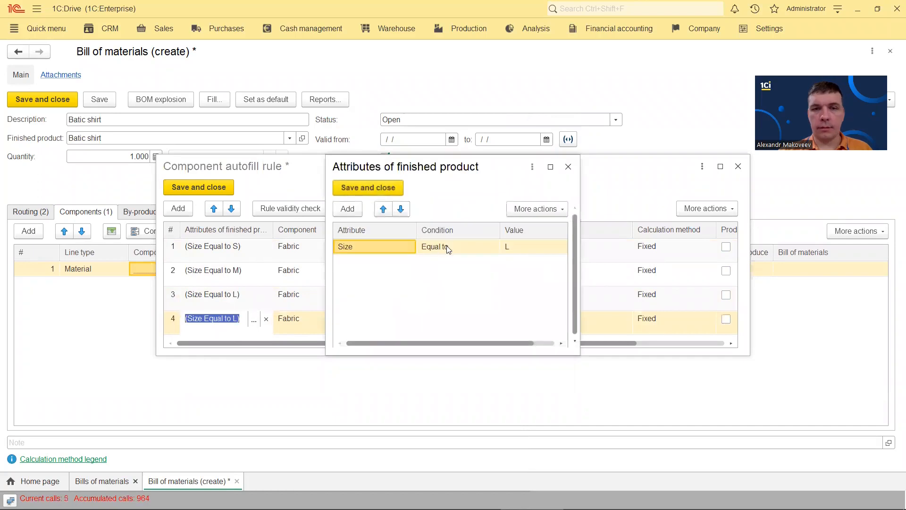
{"action": "left_click", "coordinate": [508, 247]}
{"action": "left_click", "coordinate": [548, 247]}
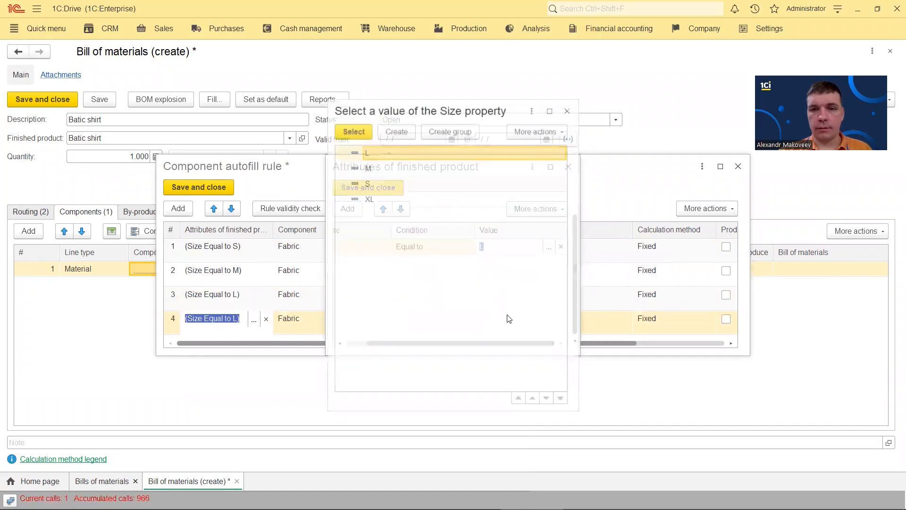
{"action": "double_click", "coordinate": [377, 200]}
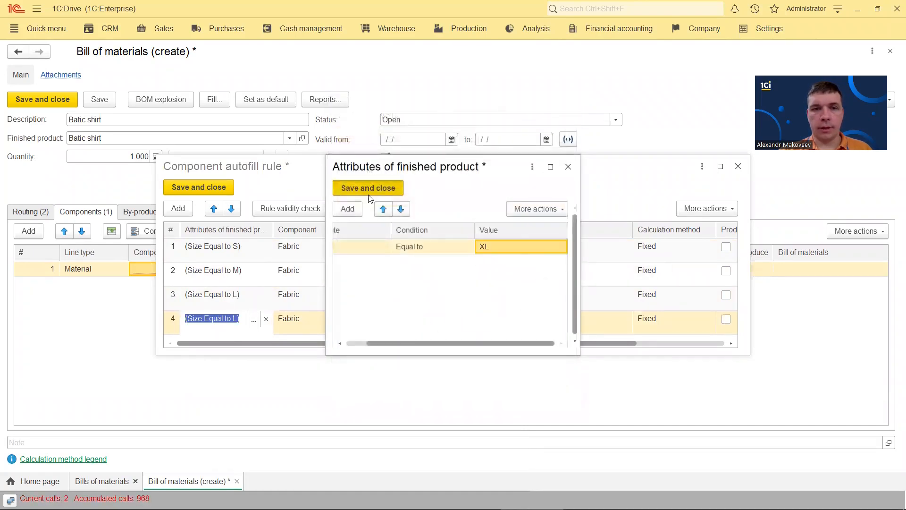
{"action": "left_click", "coordinate": [368, 187]}
{"action": "left_click", "coordinate": [510, 318]}
{"action": "left_click", "coordinate": [417, 213]}
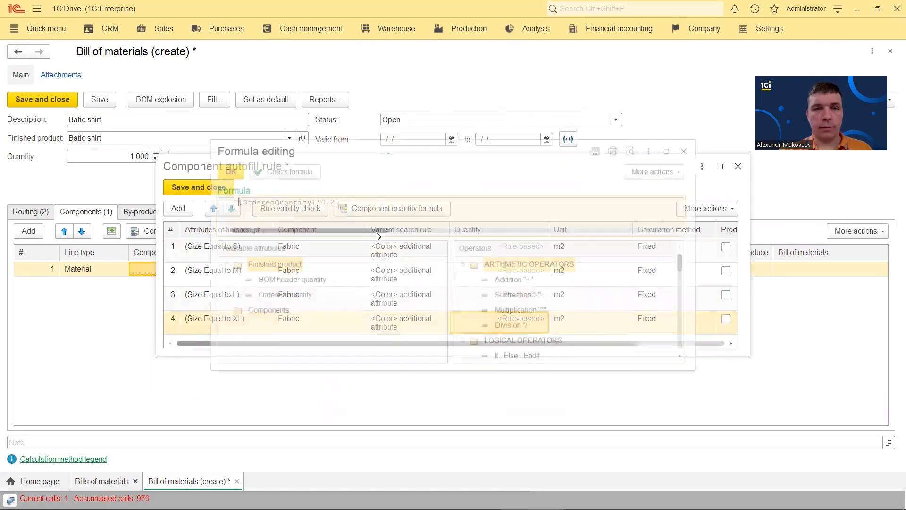
{"action": "key", "text": "BackSpace"}
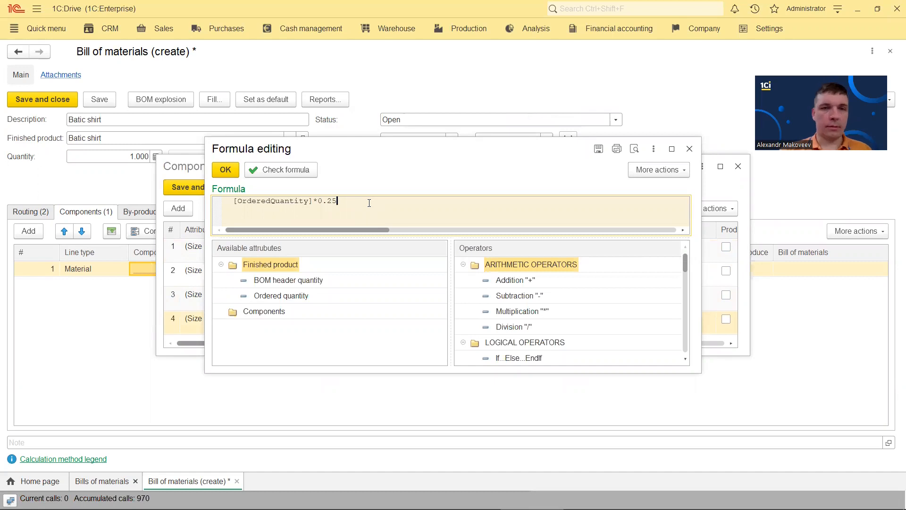
{"action": "left_click", "coordinate": [226, 170]}
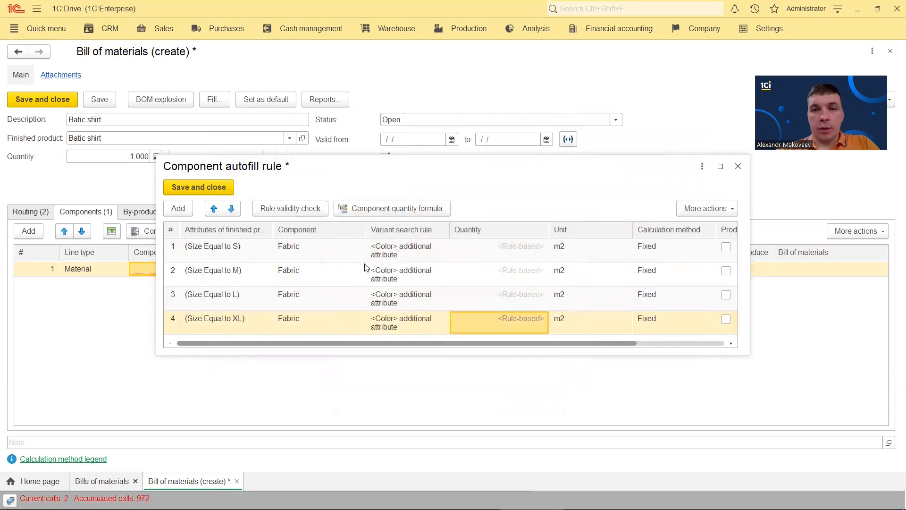
Save the Fabric rules, add a second Material line and start its autofill rule
{"action": "left_click", "coordinate": [205, 187]}
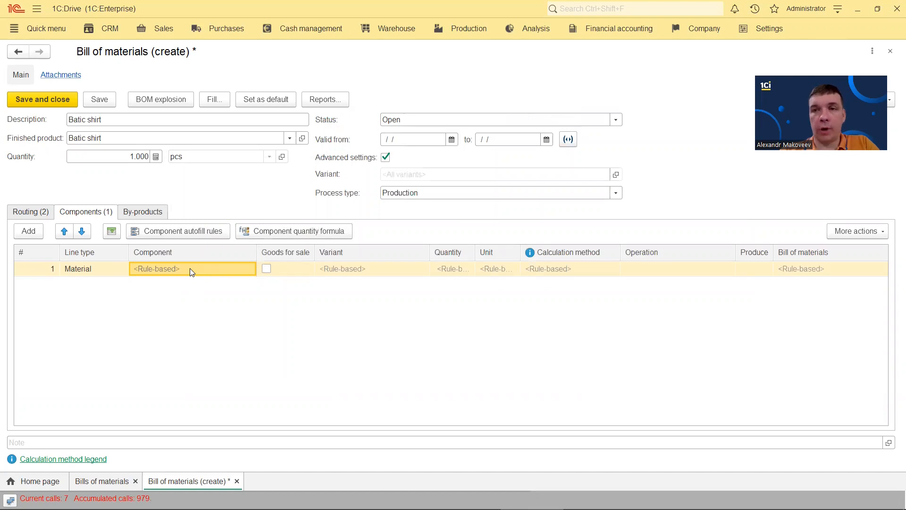
{"action": "left_click", "coordinate": [28, 231]}
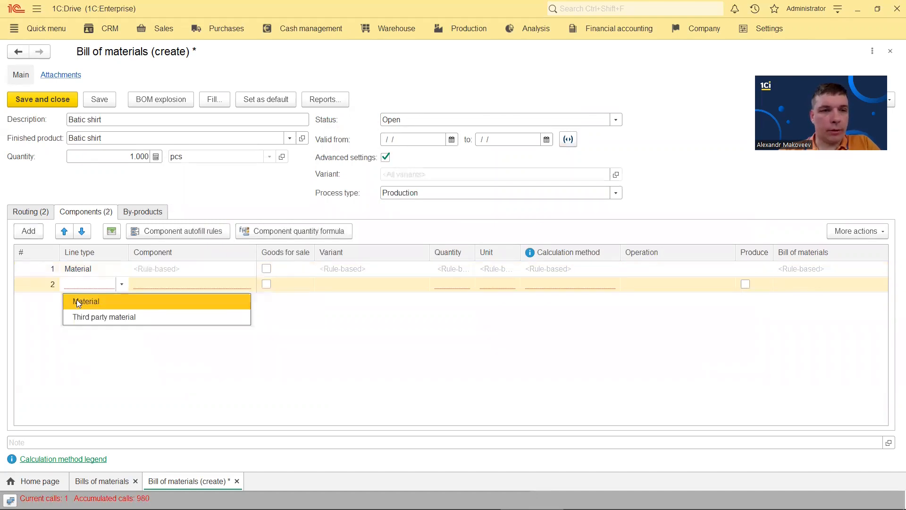
{"action": "left_click", "coordinate": [78, 301]}
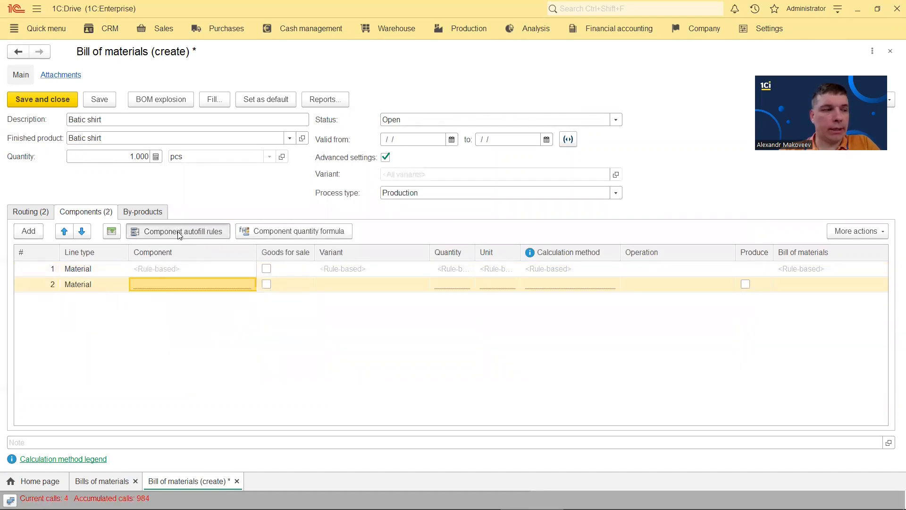
{"action": "left_click", "coordinate": [180, 232]}
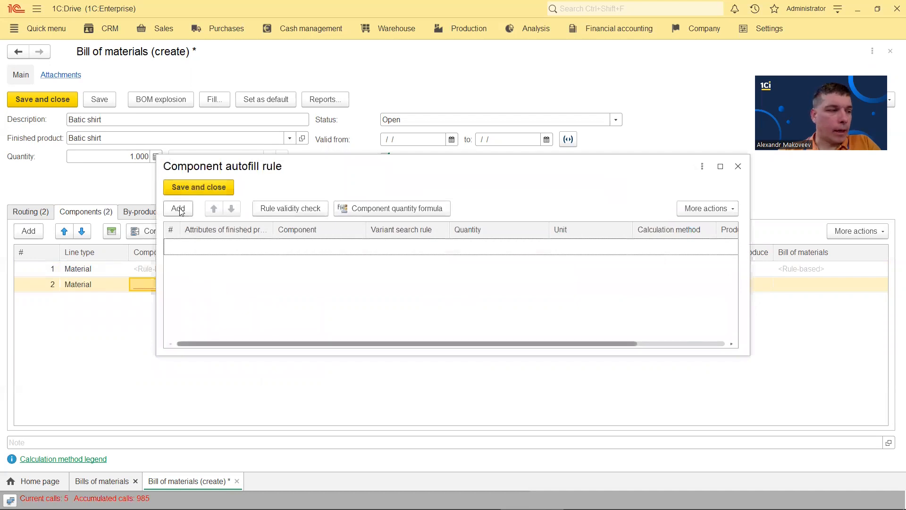
{"action": "left_click", "coordinate": [180, 210]}
Give the rule the condition Color Not equal to White
{"action": "left_click", "coordinate": [253, 248]}
{"action": "left_click", "coordinate": [356, 212]}
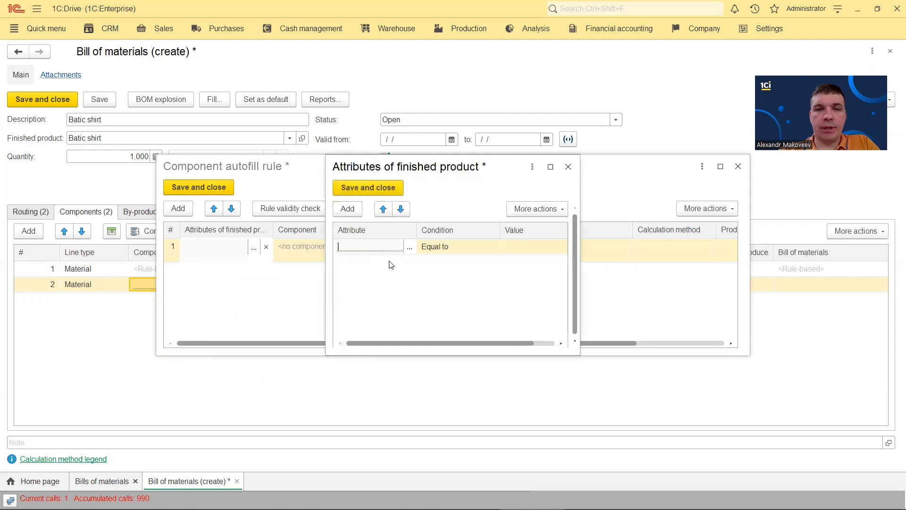
{"action": "left_click", "coordinate": [409, 247]}
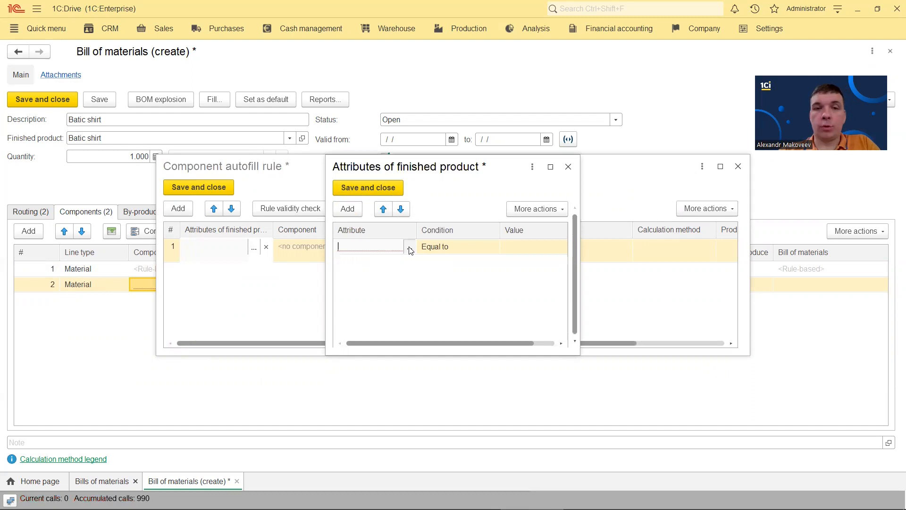
{"action": "left_click", "coordinate": [370, 278]}
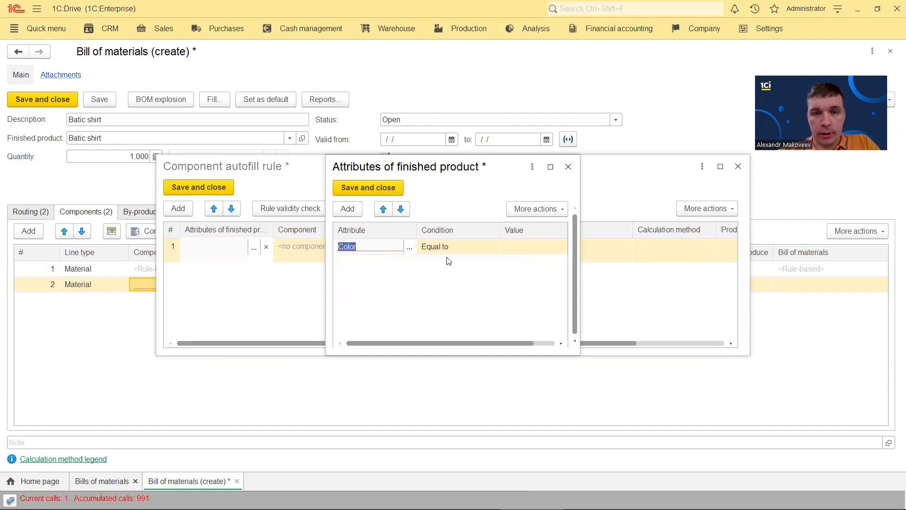
{"action": "left_click", "coordinate": [460, 247]}
{"action": "left_click", "coordinate": [454, 278]}
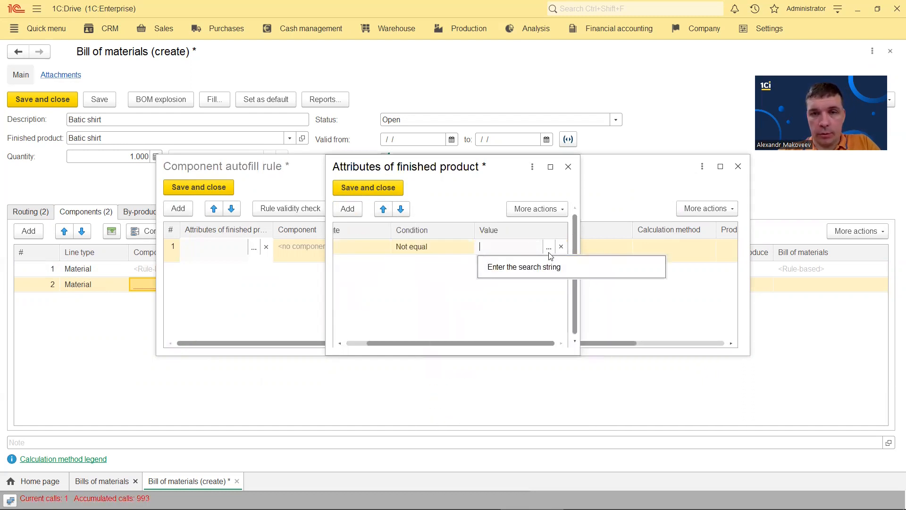
{"action": "left_click", "coordinate": [548, 247]}
{"action": "double_click", "coordinate": [373, 198]}
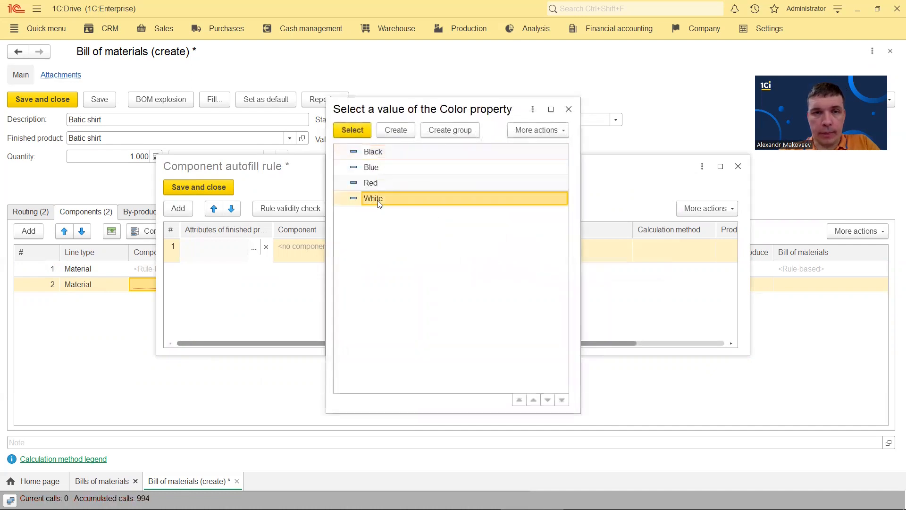
{"action": "left_click", "coordinate": [371, 187]}
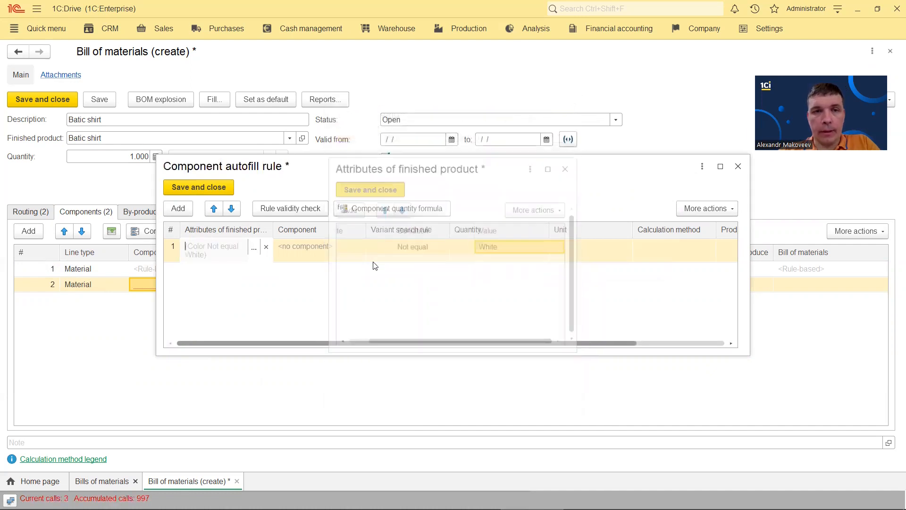
Set Buttons as the component, using the Black variant
{"action": "left_click", "coordinate": [319, 245]}
{"action": "left_click", "coordinate": [301, 295]}
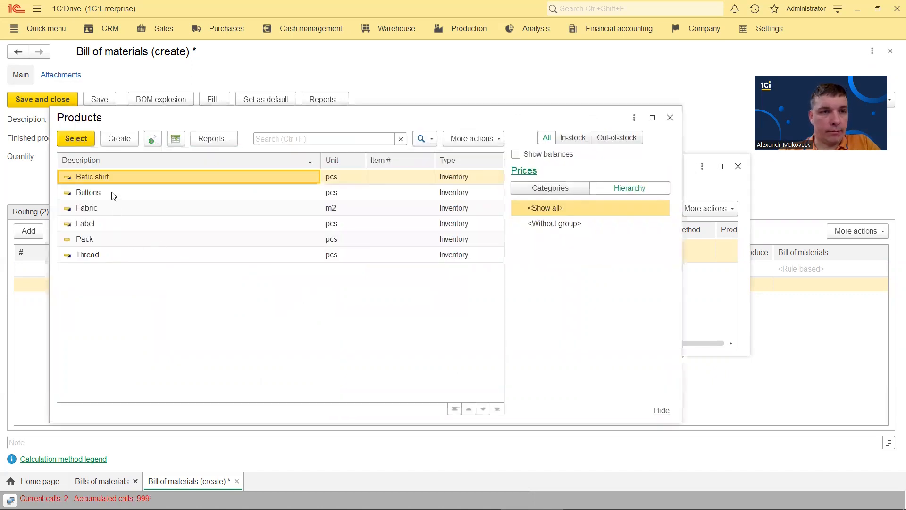
{"action": "double_click", "coordinate": [111, 193]}
{"action": "left_click", "coordinate": [401, 246]}
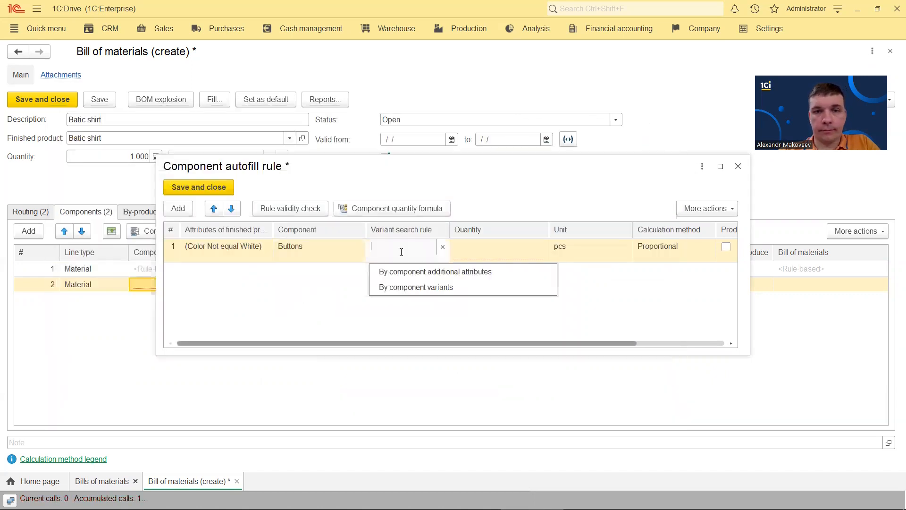
{"action": "left_click", "coordinate": [423, 288]}
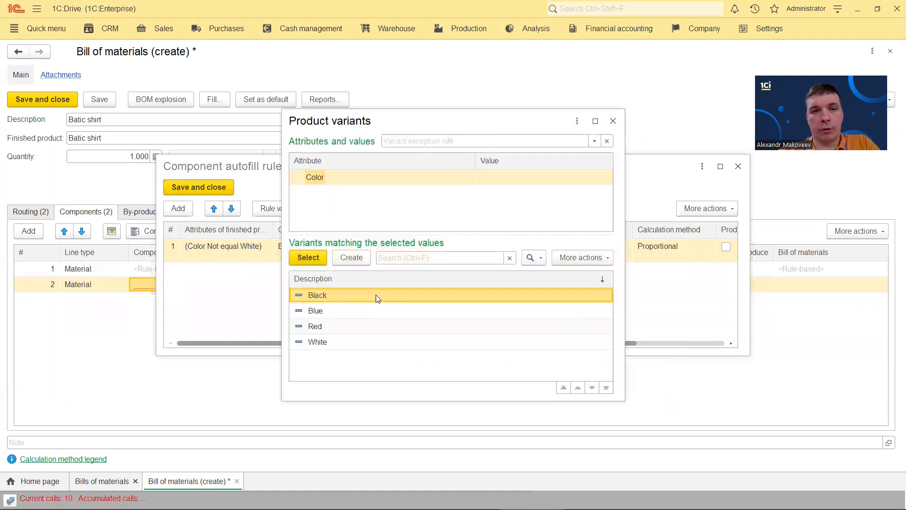
{"action": "double_click", "coordinate": [340, 296]}
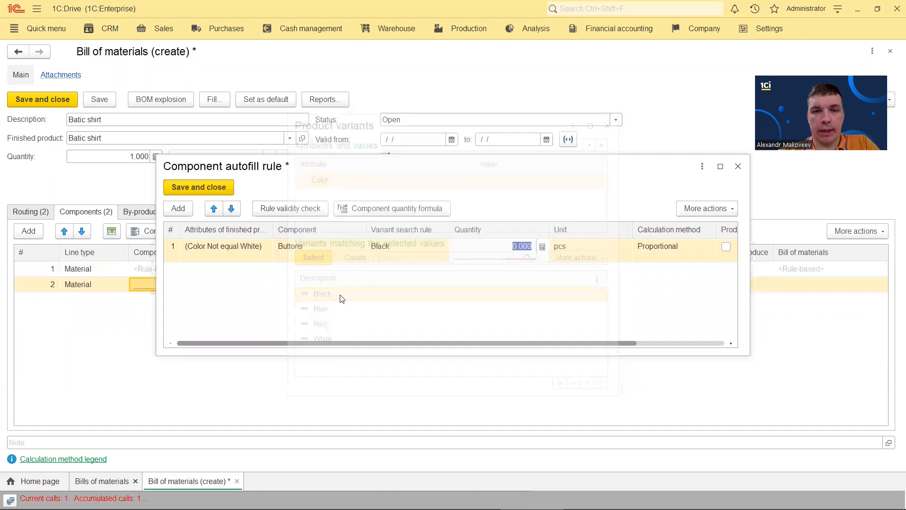
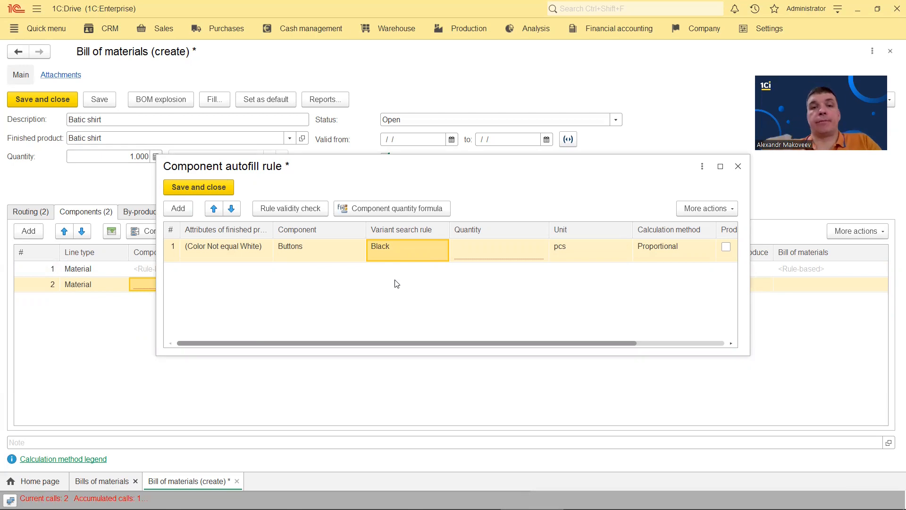
Set the Buttons rule quantity to 5
{"action": "double_click", "coordinate": [499, 251]}
{"action": "type", "text": "5"}
{"action": "left_click", "coordinate": [489, 288]}
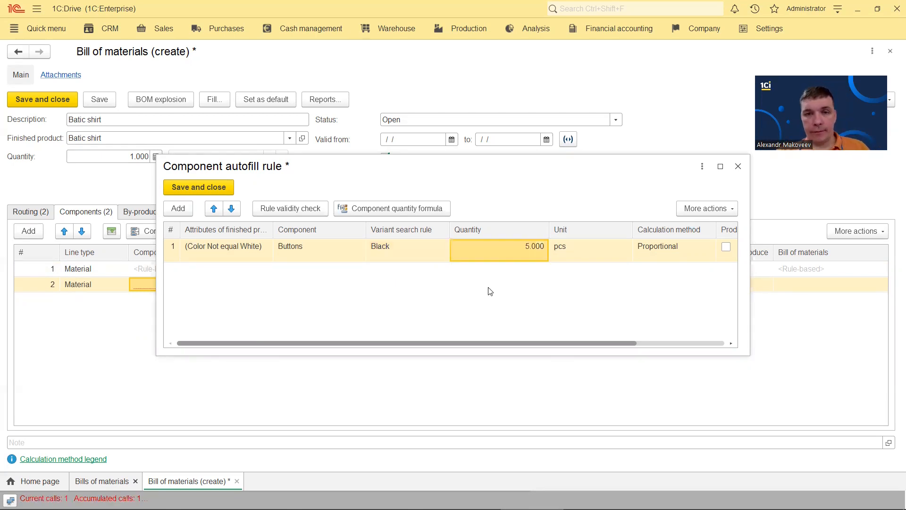
Copy the Buttons rule to a new row, then delete that copied row
{"action": "left_click", "coordinate": [297, 249]}
{"action": "right_click", "coordinate": [297, 249]}
{"action": "left_click", "coordinate": [330, 275]}
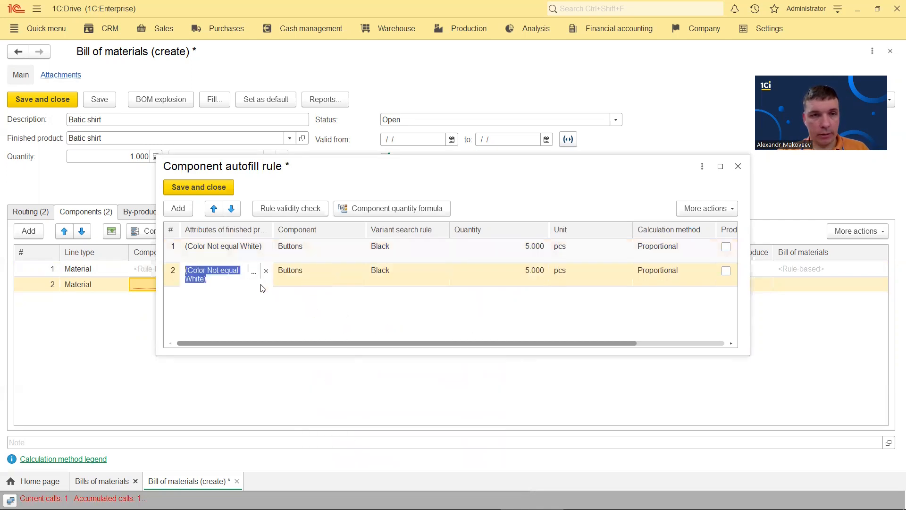
{"action": "left_click", "coordinate": [266, 271]}
{"action": "left_click", "coordinate": [254, 272]}
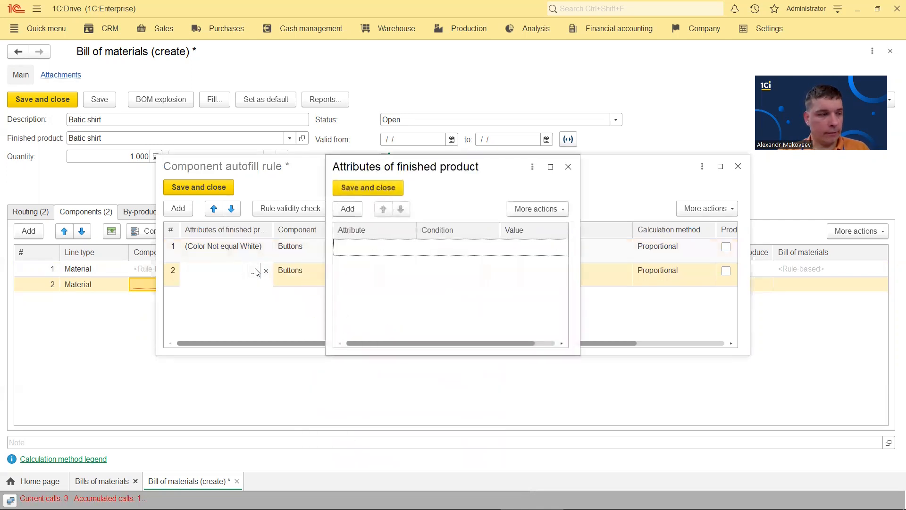
{"action": "left_click", "coordinate": [568, 166]}
{"action": "left_click", "coordinate": [413, 281]}
{"action": "key", "text": "Delete"}
Copy the rule into row 2 and change its condition to Color Equal to White
{"action": "right_click", "coordinate": [242, 255]}
{"action": "left_click", "coordinate": [276, 278]}
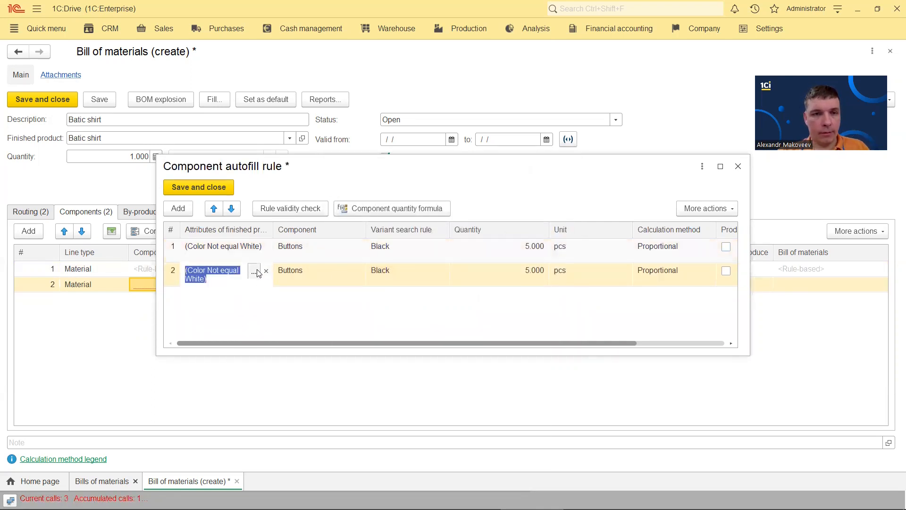
{"action": "left_click", "coordinate": [254, 272]}
{"action": "left_click", "coordinate": [474, 251]}
{"action": "left_click", "coordinate": [473, 251]}
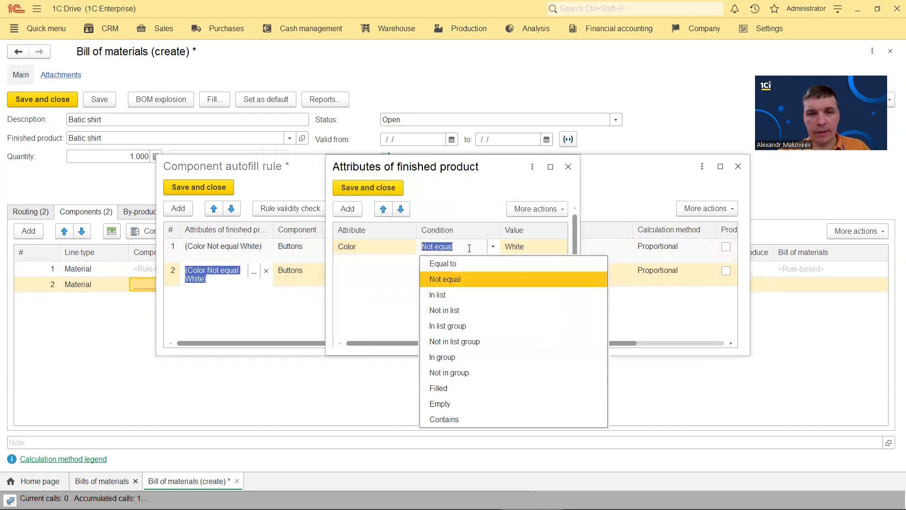
{"action": "left_click", "coordinate": [454, 266]}
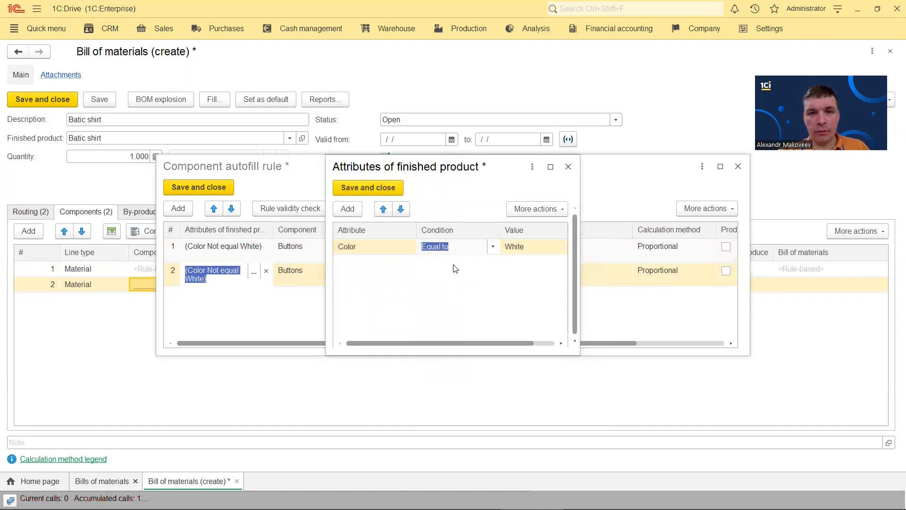
{"action": "left_click", "coordinate": [368, 187]}
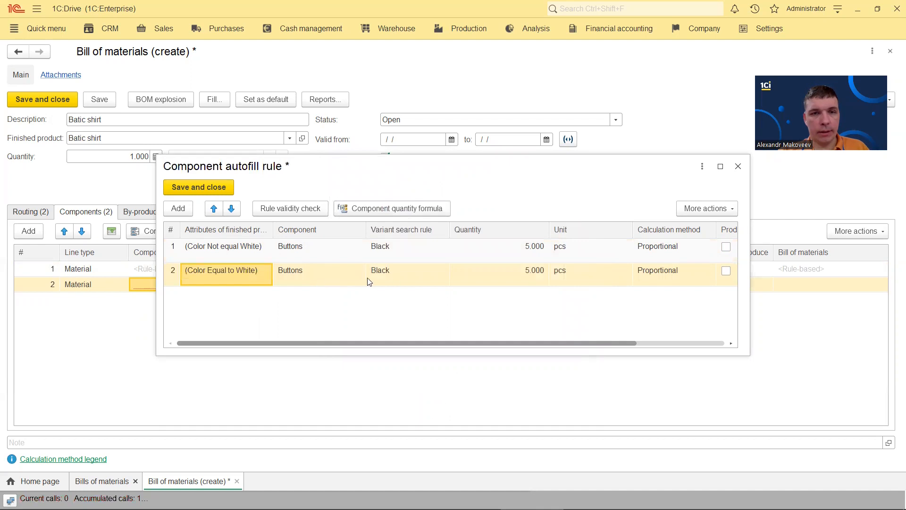
Make row 1 (Color not White) search by component variants and pick White buttons
{"action": "double_click", "coordinate": [394, 278]}
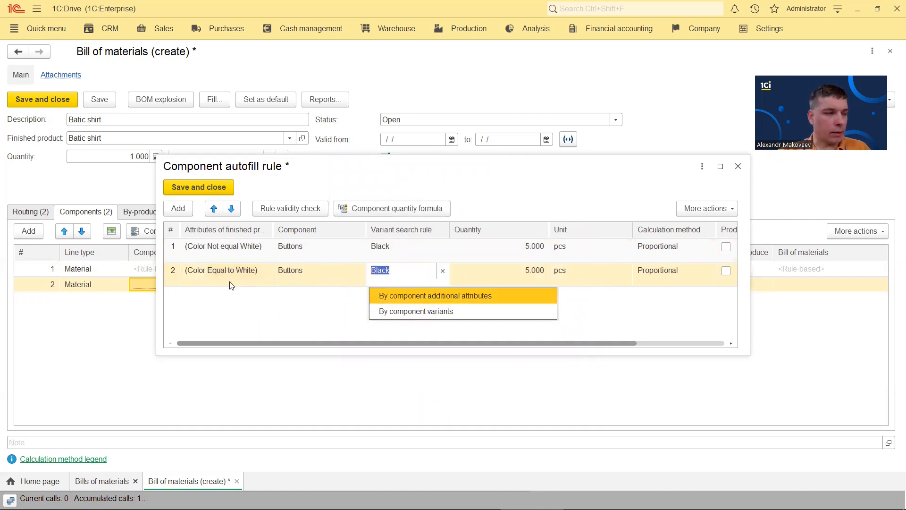
{"action": "left_click", "coordinate": [226, 255]}
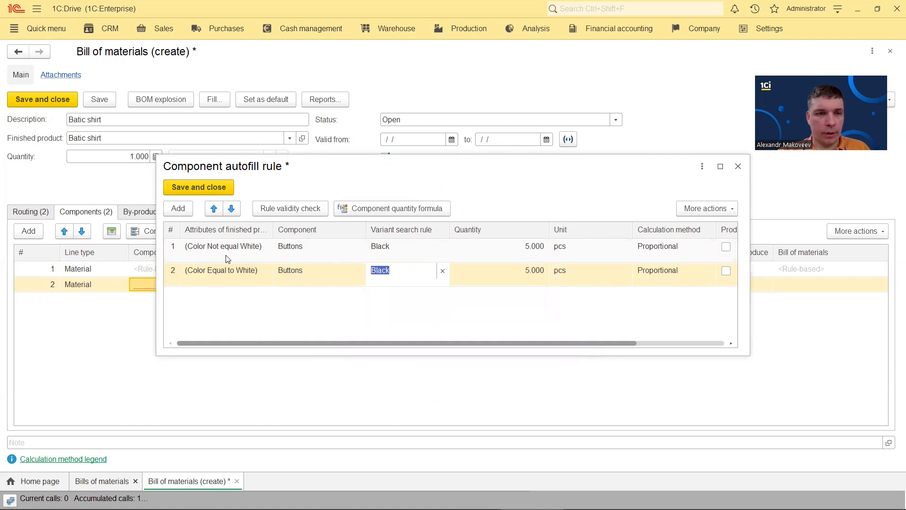
{"action": "left_click", "coordinate": [232, 247]}
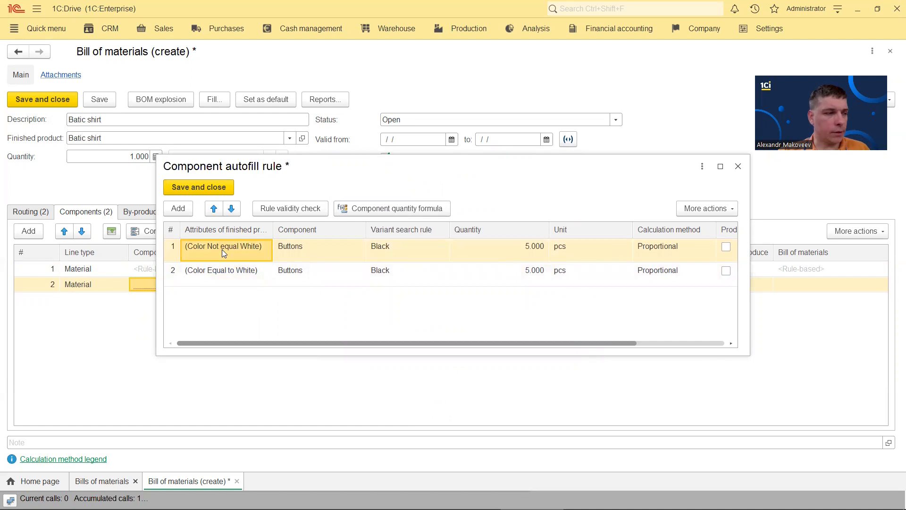
{"action": "left_click", "coordinate": [403, 250]}
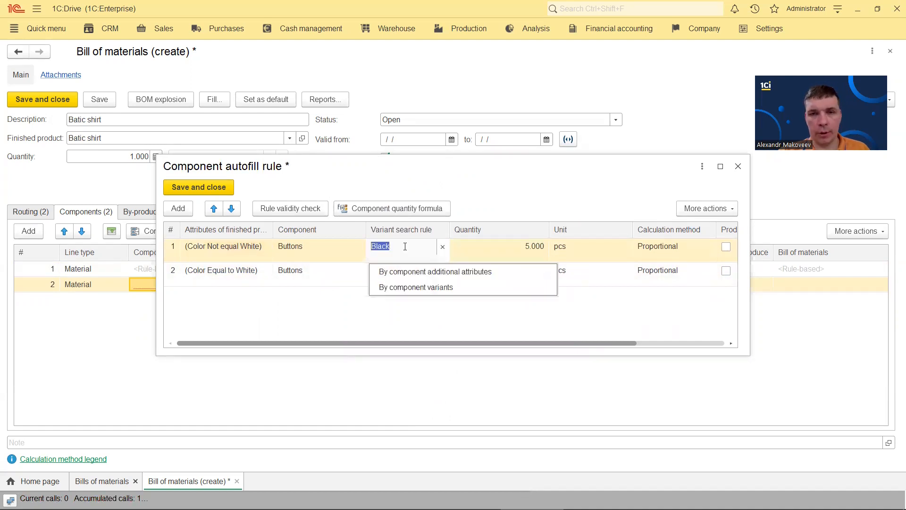
{"action": "left_click", "coordinate": [415, 286]}
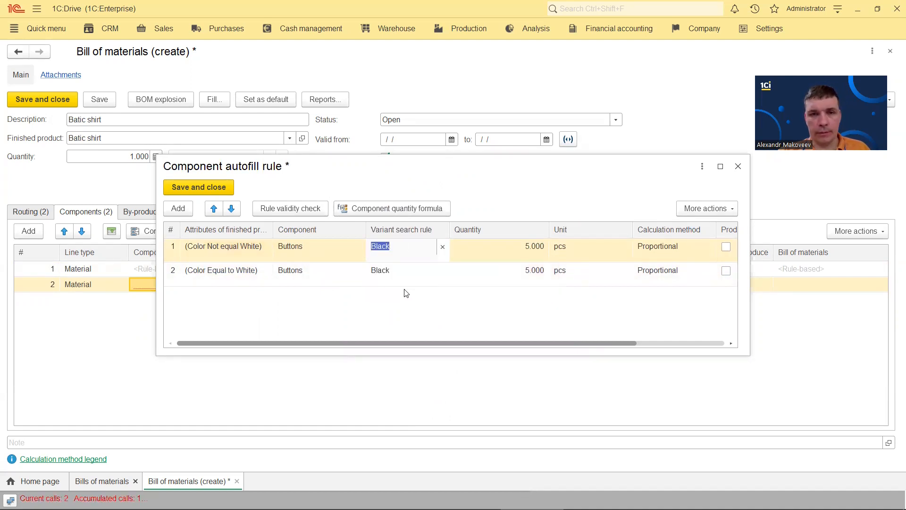
{"action": "left_click", "coordinate": [341, 347]}
{"action": "double_click", "coordinate": [340, 348]}
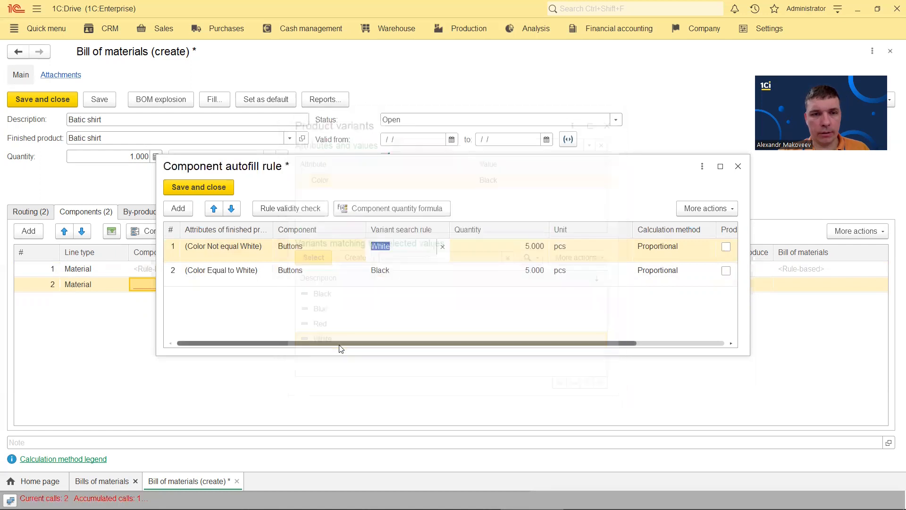
Keep row 2 on Black buttons, save the Buttons rules, and add a third component line
{"action": "left_click", "coordinate": [222, 276]}
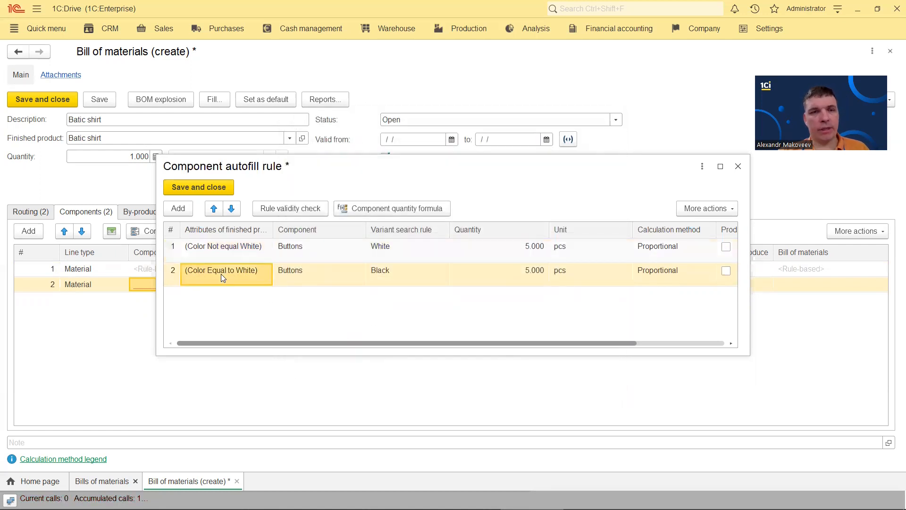
{"action": "left_click", "coordinate": [397, 274]}
{"action": "left_click", "coordinate": [423, 307]}
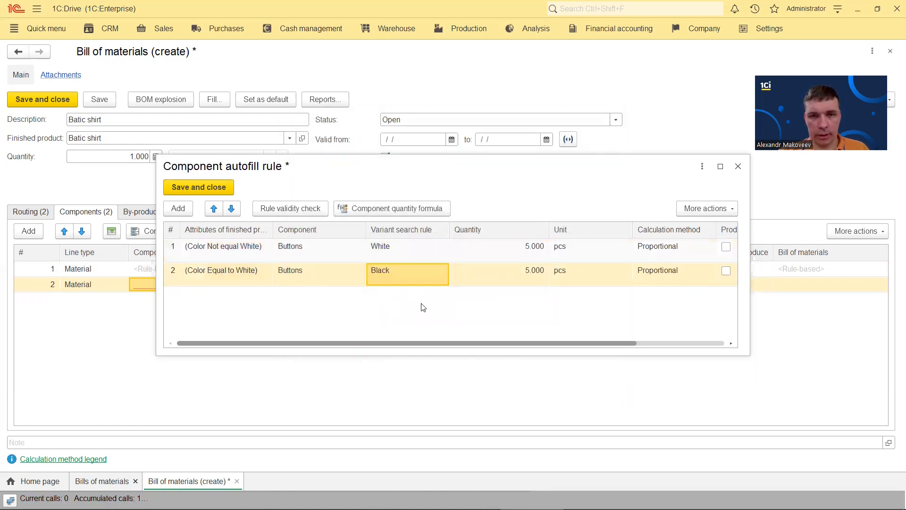
{"action": "left_click", "coordinate": [199, 189]}
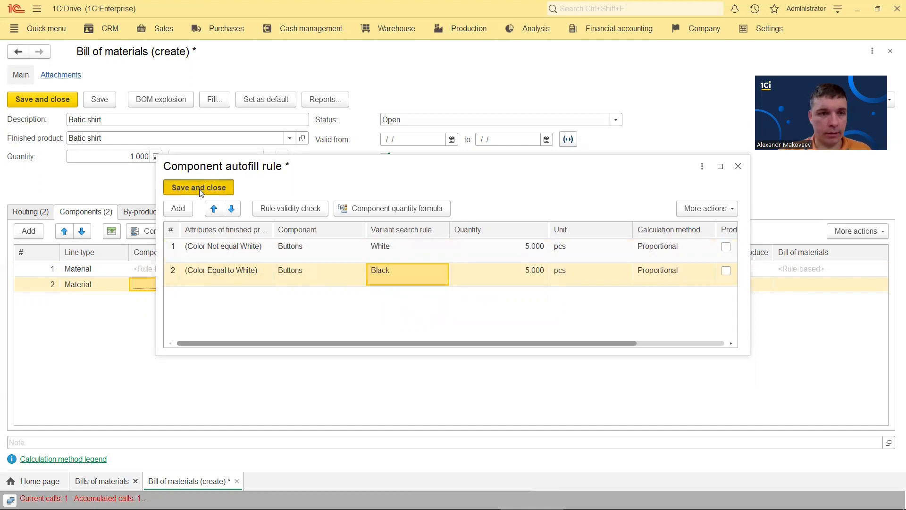
{"action": "left_click", "coordinate": [38, 236]}
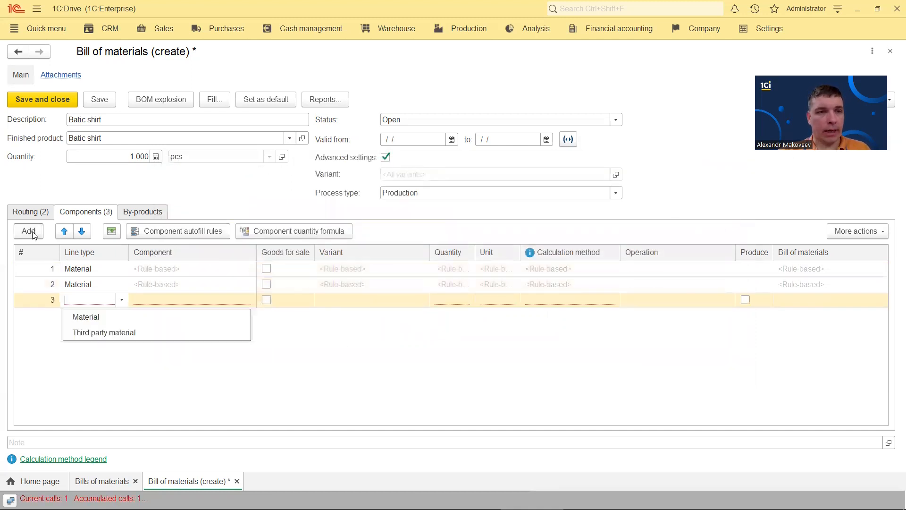
Make the third line a Material whose autofill rule uses Thread, with no attribute conditions
{"action": "left_click", "coordinate": [75, 316]}
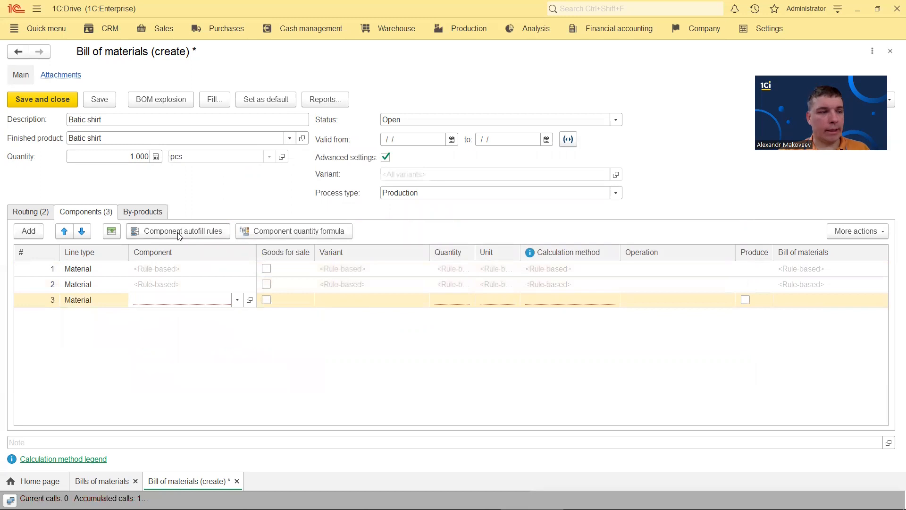
{"action": "left_click", "coordinate": [179, 233]}
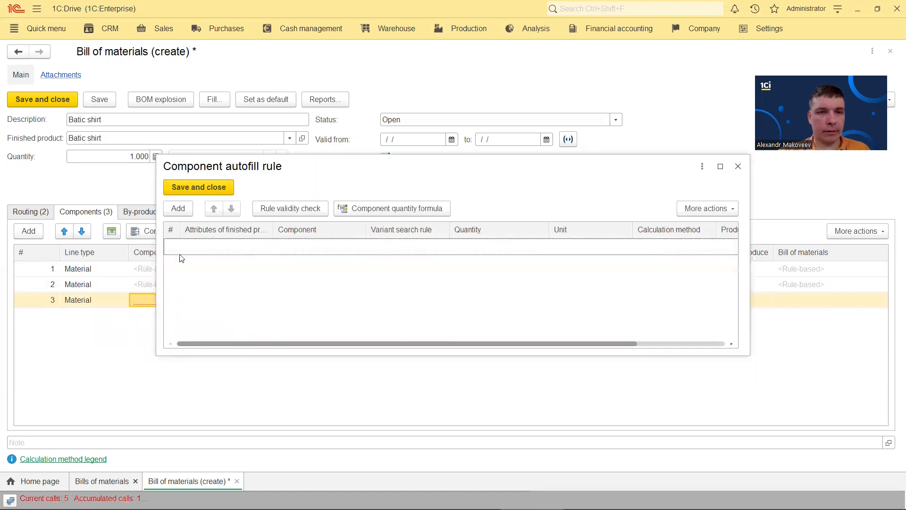
{"action": "left_click", "coordinate": [178, 208]}
{"action": "left_click", "coordinate": [289, 285]}
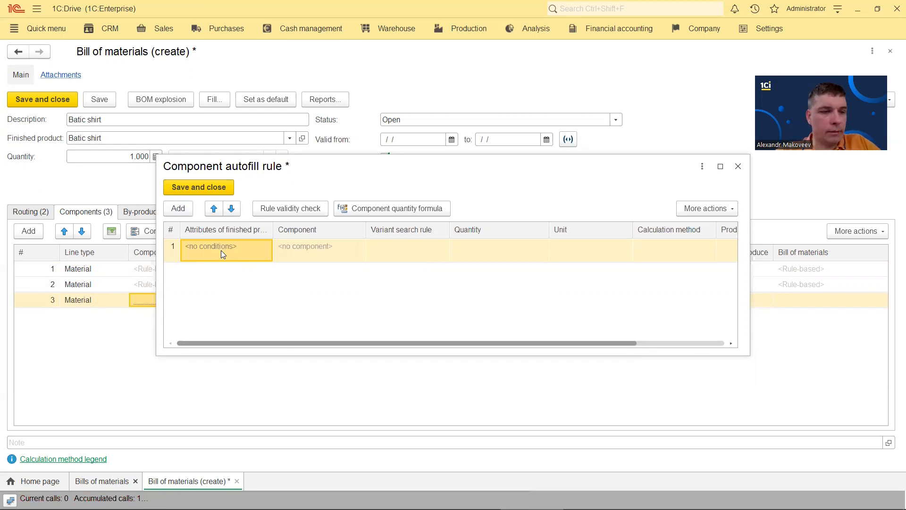
{"action": "left_click", "coordinate": [334, 246]}
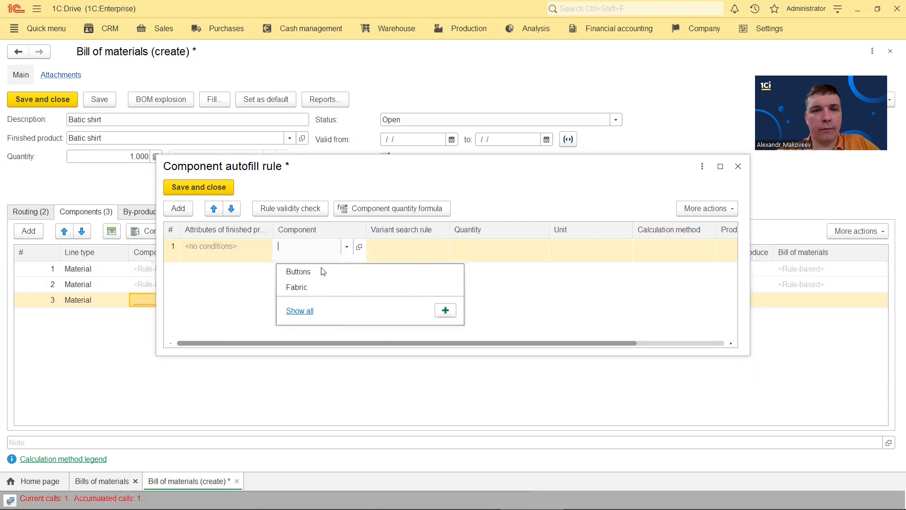
{"action": "left_click", "coordinate": [304, 308]}
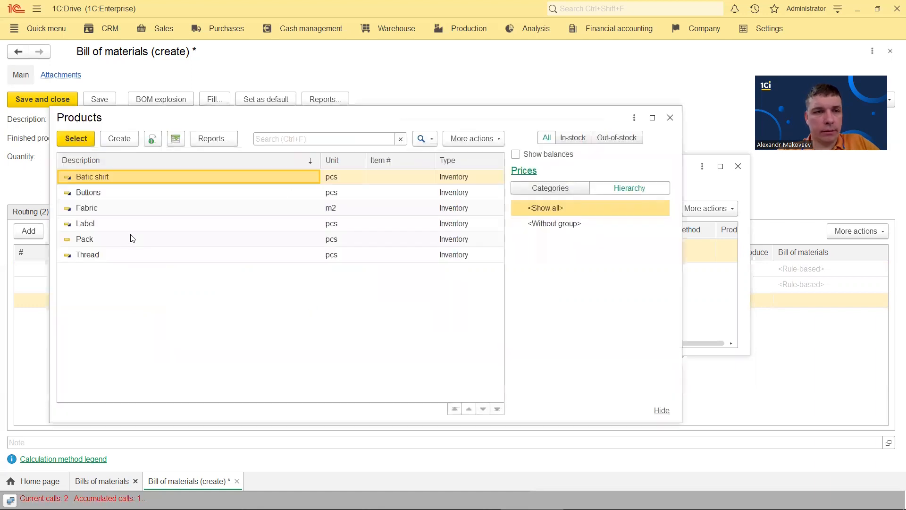
{"action": "double_click", "coordinate": [110, 254]}
Match Thread variants by the Color additional attribute
{"action": "left_click", "coordinate": [422, 258]}
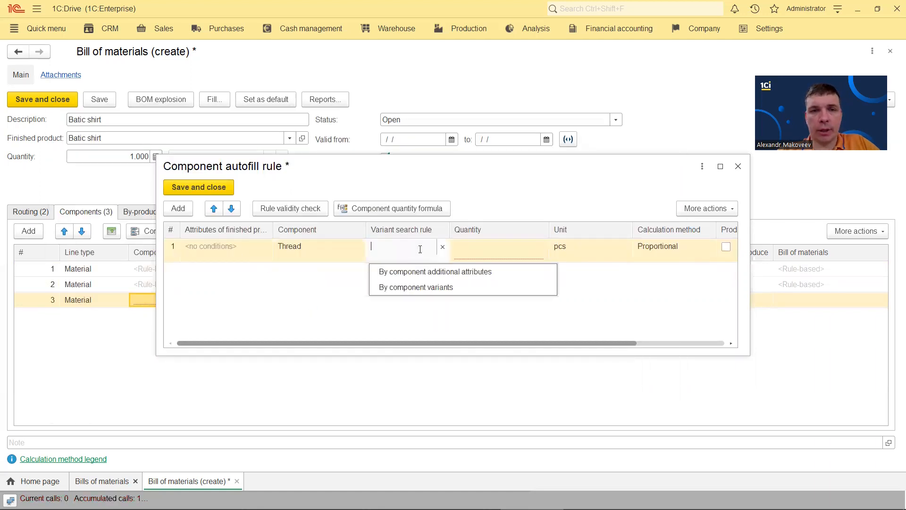
{"action": "left_click", "coordinate": [445, 272]}
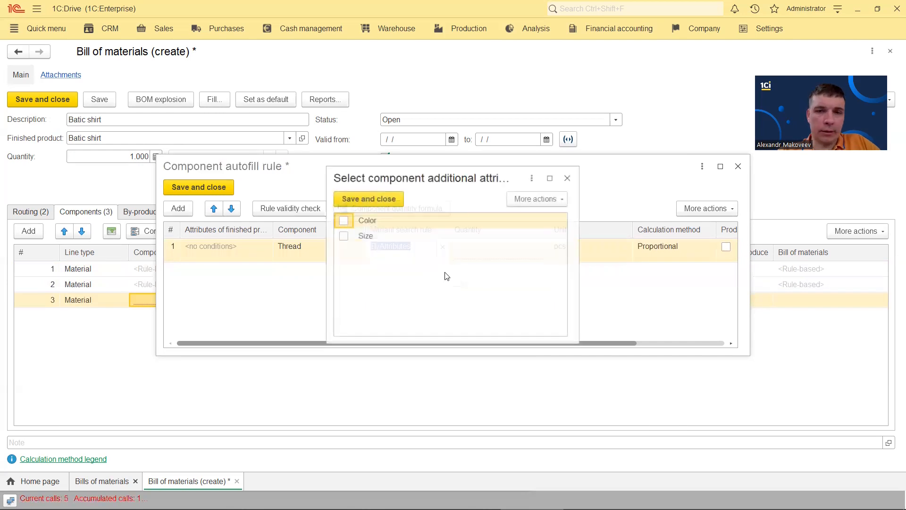
{"action": "left_click", "coordinate": [342, 220]}
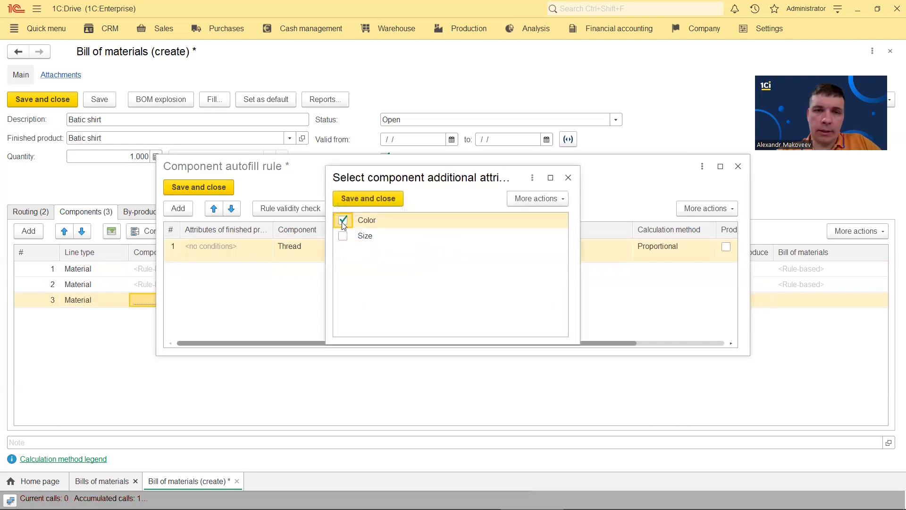
{"action": "left_click", "coordinate": [373, 199]}
{"action": "left_click", "coordinate": [495, 261]}
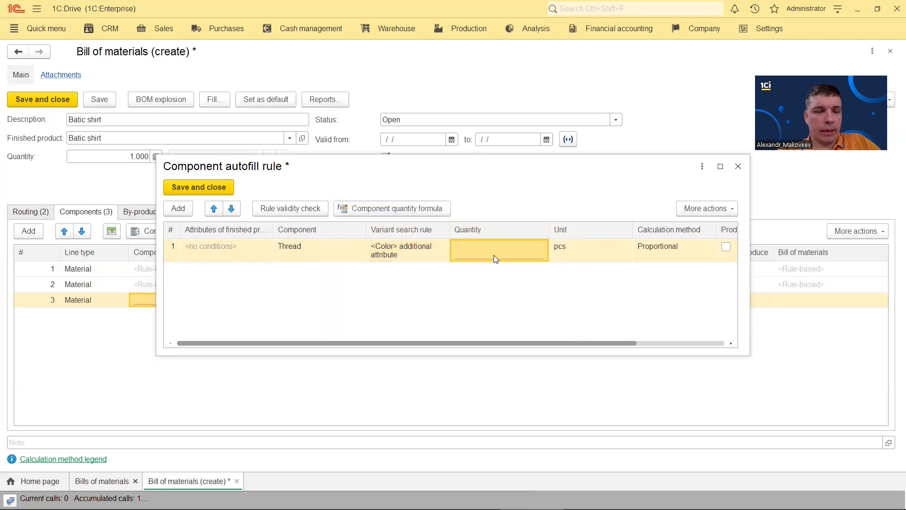
Set the Thread quantity formula to [Line1.Quantity]*10 and save the autofill rule
{"action": "left_click", "coordinate": [393, 208]}
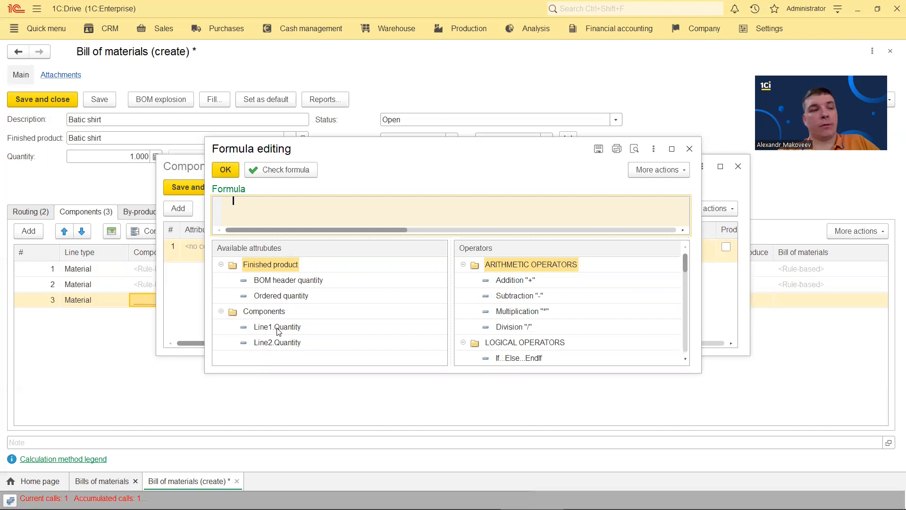
{"action": "left_click", "coordinate": [277, 328]}
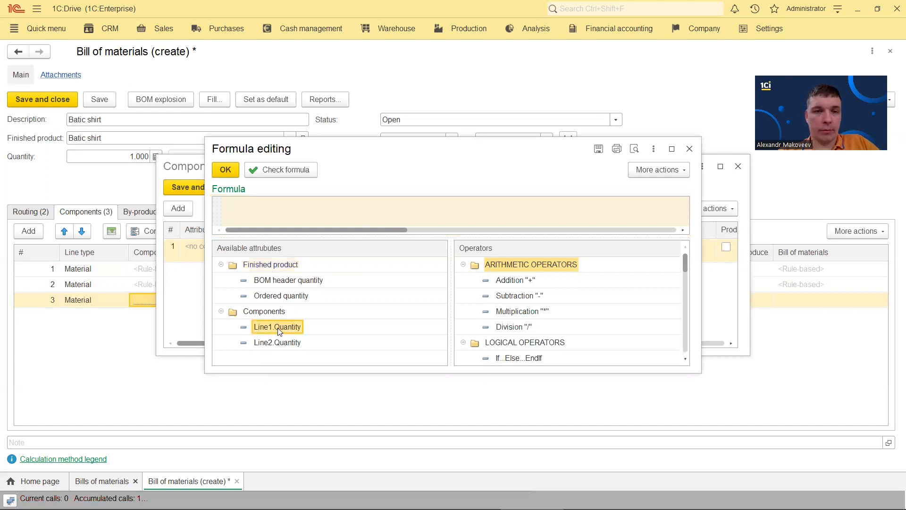
{"action": "double_click", "coordinate": [279, 328]}
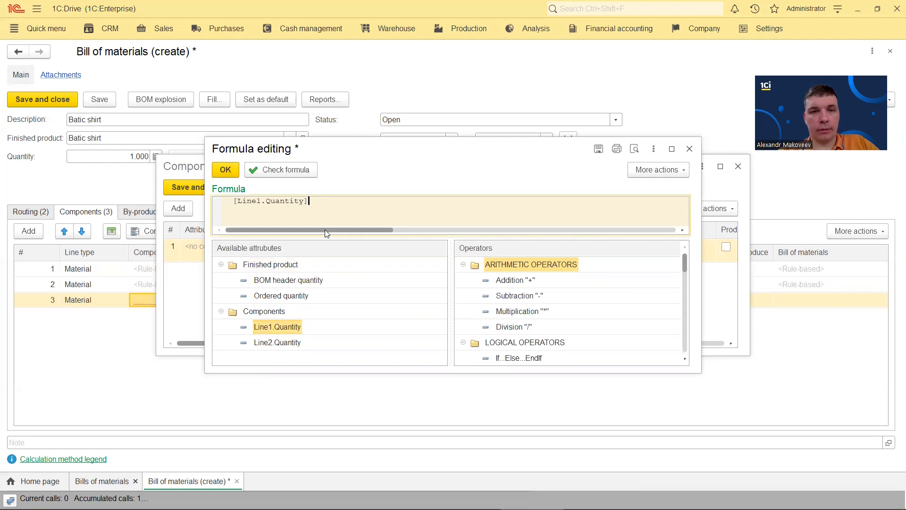
{"action": "type", "text": "*10"}
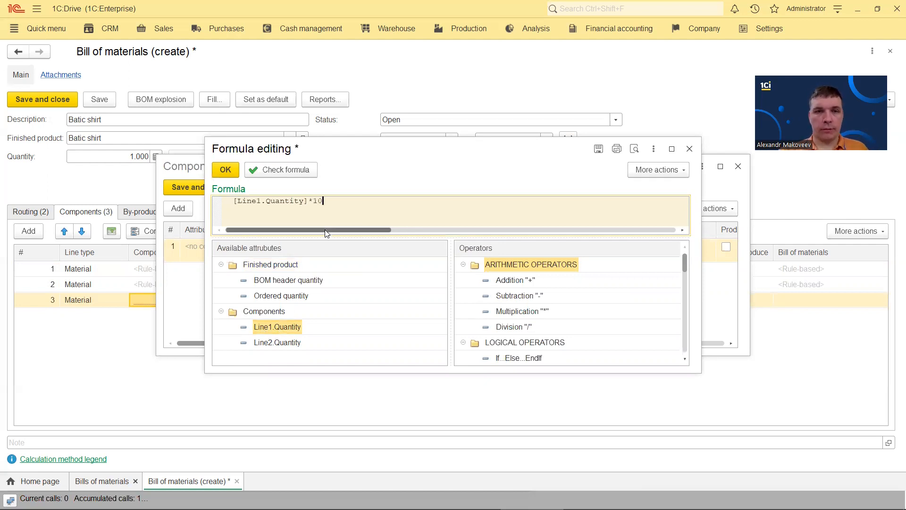
{"action": "left_click", "coordinate": [230, 172]}
{"action": "left_click", "coordinate": [187, 188]}
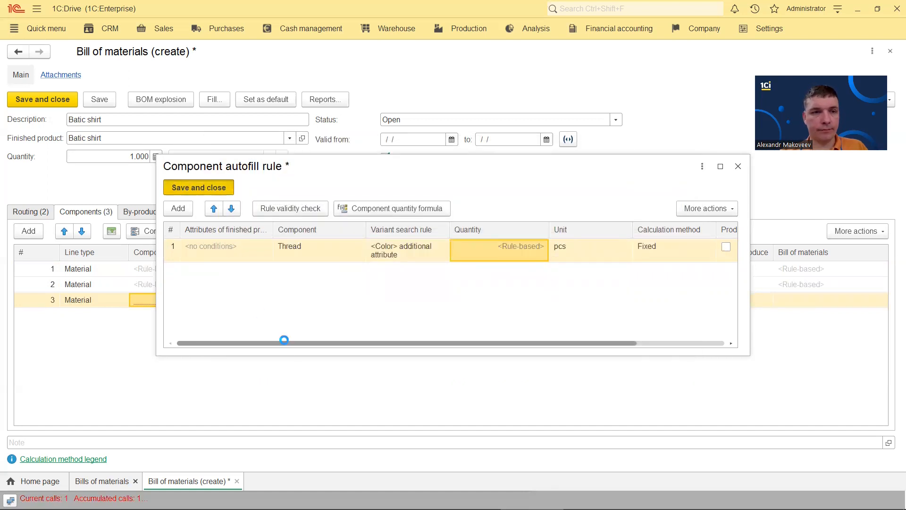
Add a fourth Material line whose autofill rule uses Label as the component
{"action": "left_click", "coordinate": [30, 232]}
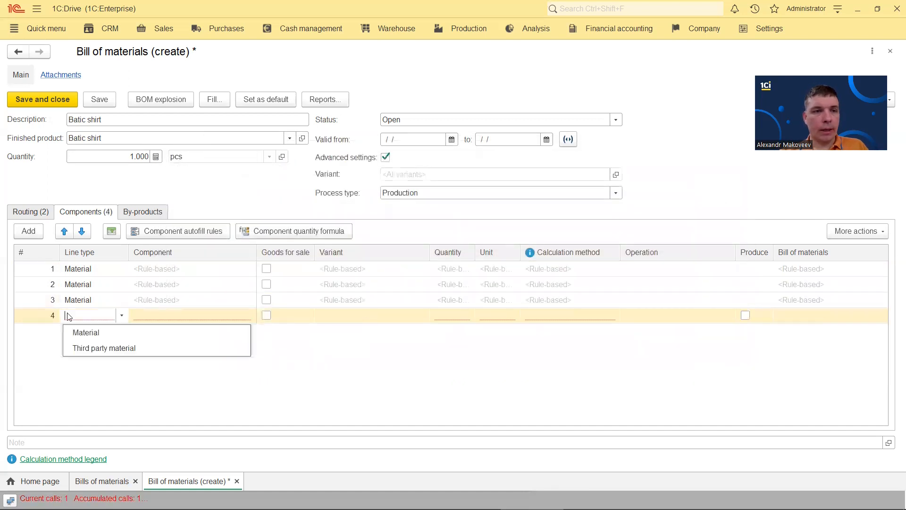
{"action": "left_click", "coordinate": [90, 331]}
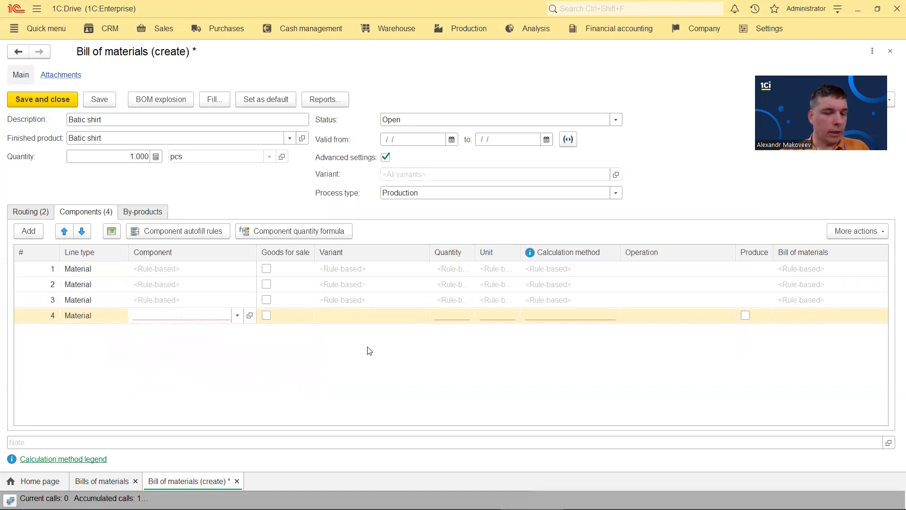
{"action": "left_click", "coordinate": [179, 230]}
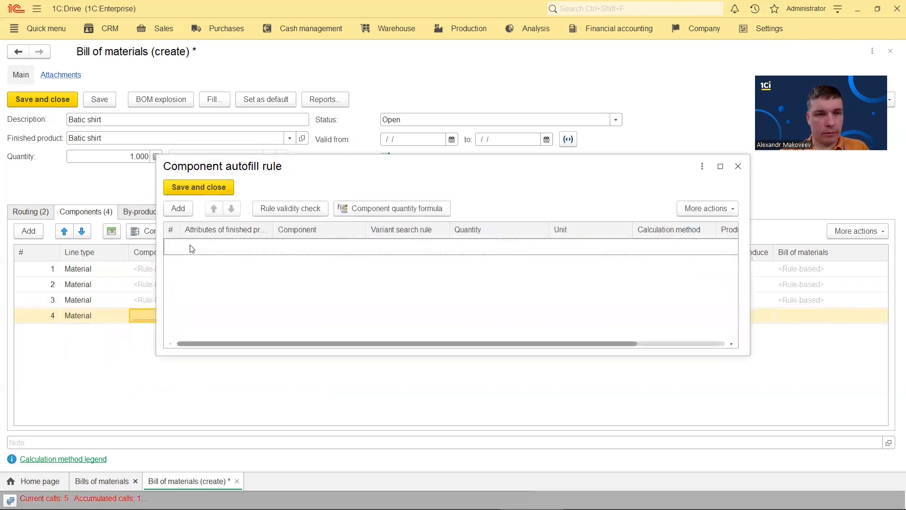
{"action": "left_click", "coordinate": [180, 210]}
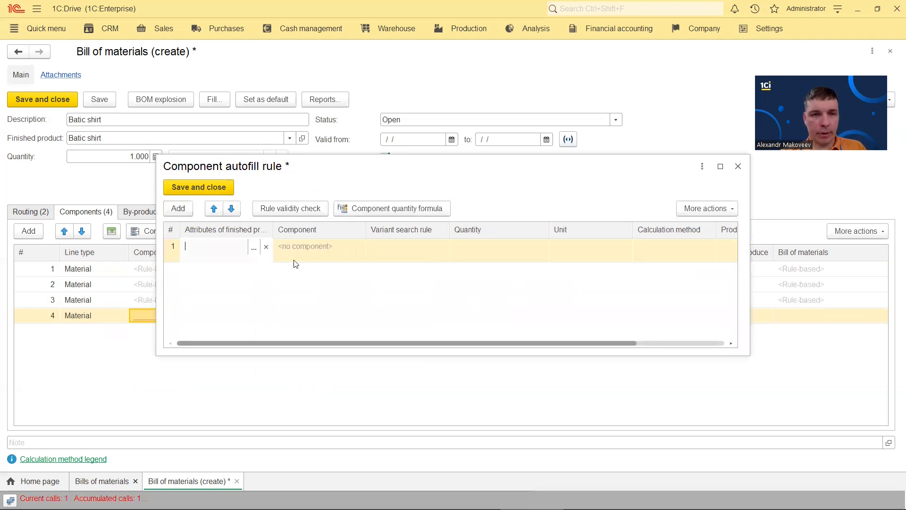
{"action": "left_click", "coordinate": [300, 326]}
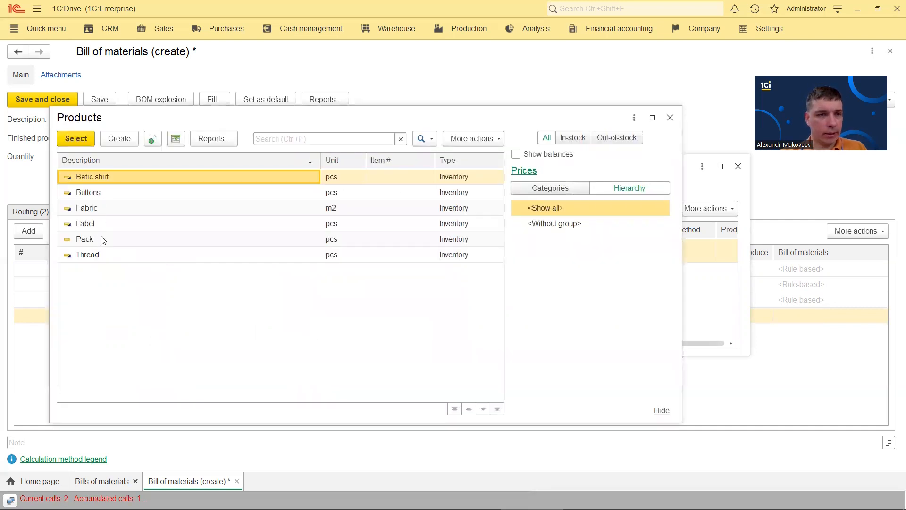
{"action": "double_click", "coordinate": [101, 223]}
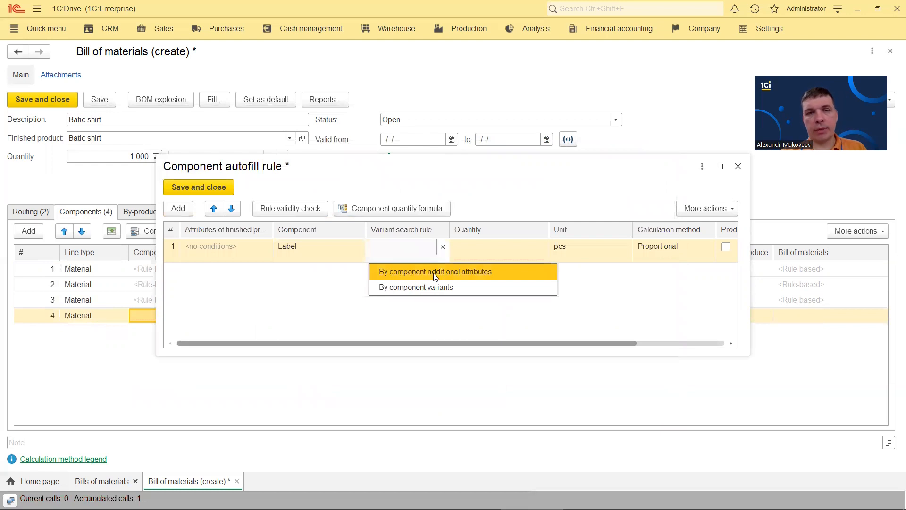
Match Label variants by the Size attribute, set quantity 1, and save the rule
{"action": "left_click", "coordinate": [447, 272]}
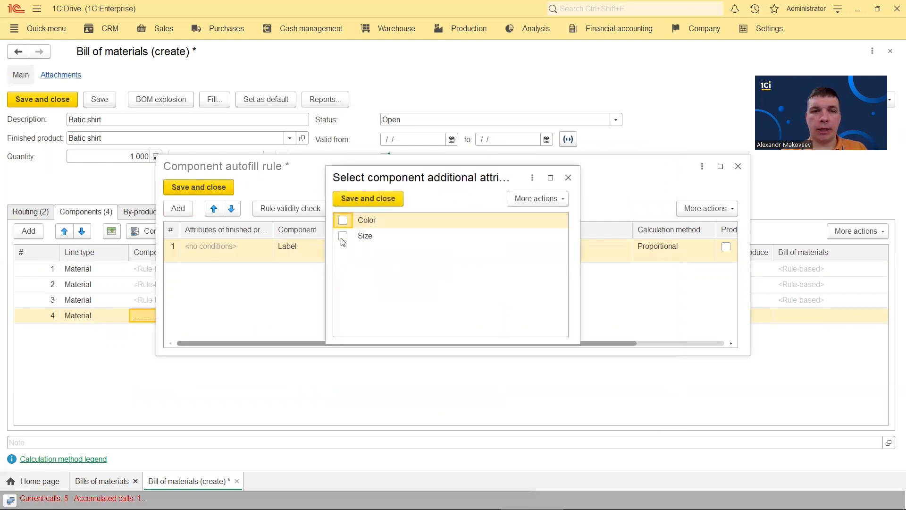
{"action": "left_click", "coordinate": [344, 237]}
{"action": "left_click", "coordinate": [361, 199]}
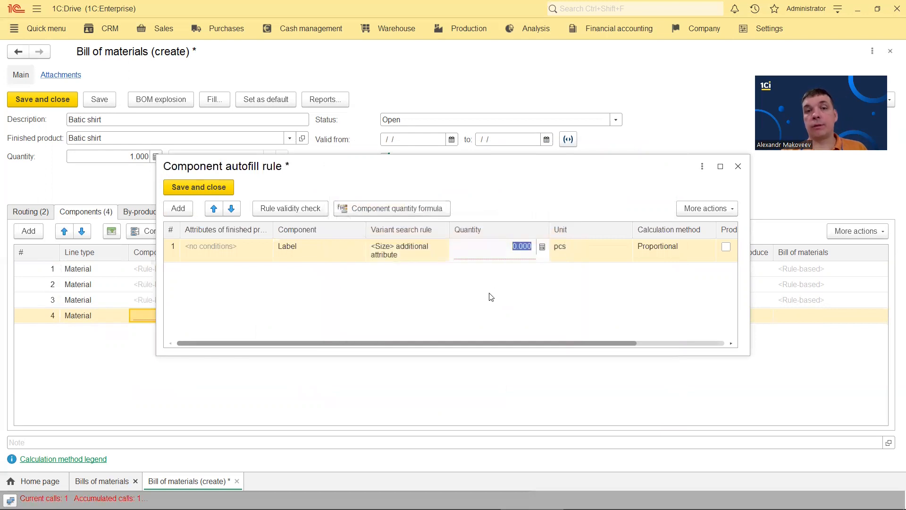
{"action": "type", "text": "1"}
{"action": "key", "text": "Return"}
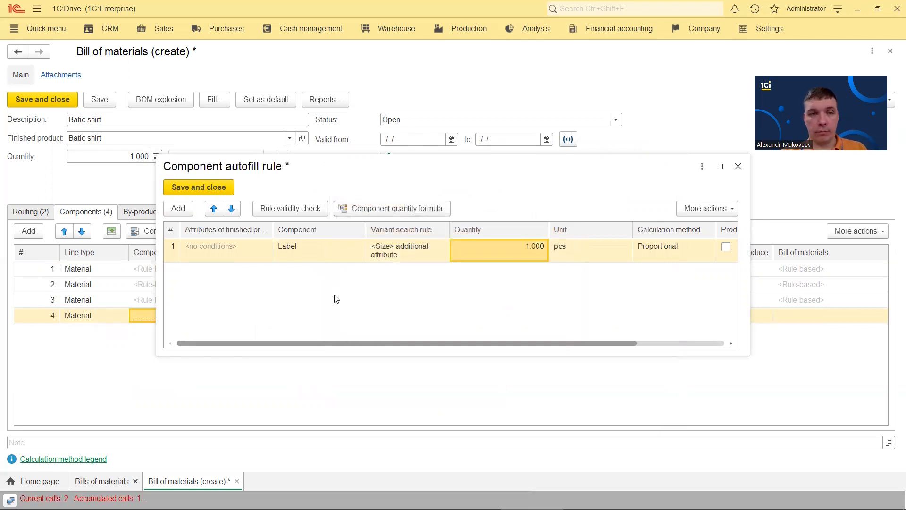
{"action": "left_click", "coordinate": [234, 250]}
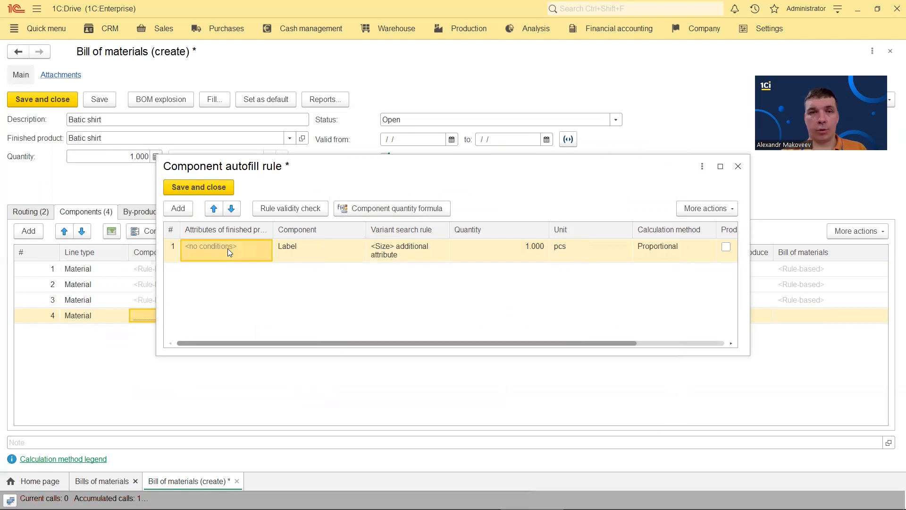
{"action": "left_click", "coordinate": [196, 187]}
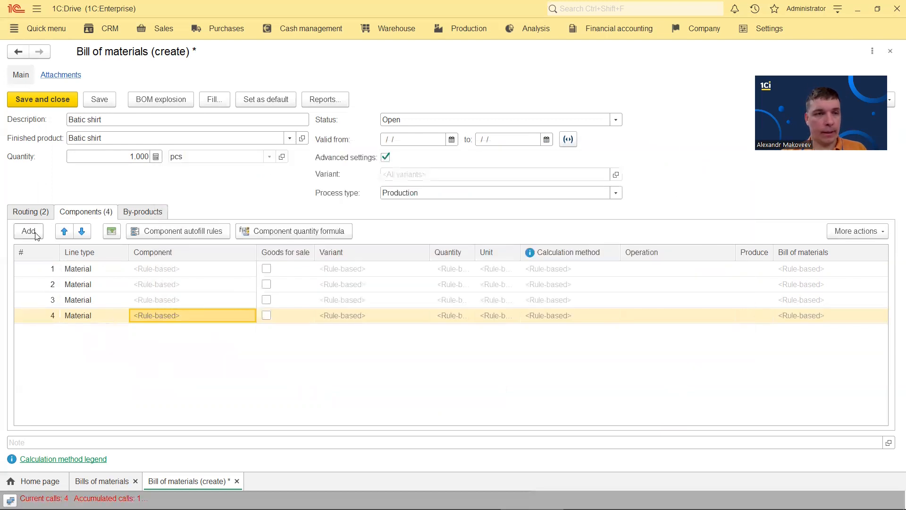
Add a fifth Material line holding Pack at 1 pcs
{"action": "left_click", "coordinate": [35, 235]}
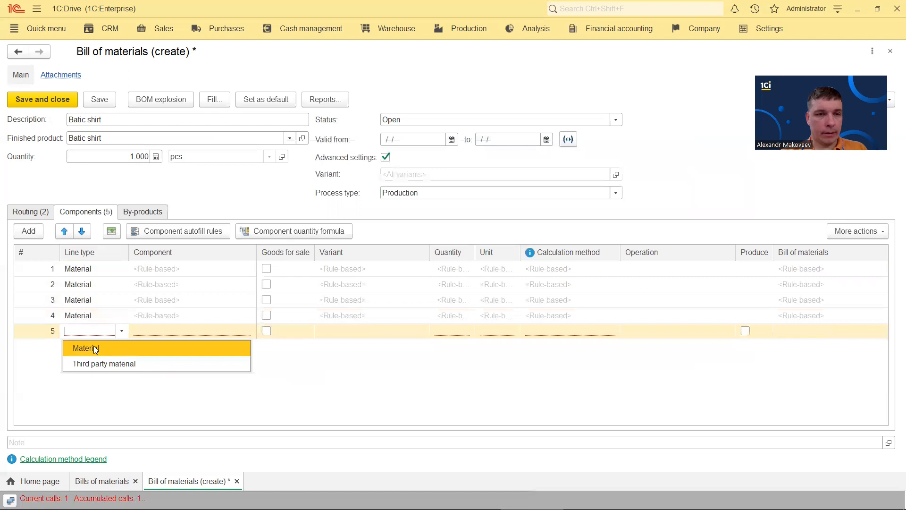
{"action": "left_click", "coordinate": [93, 345]}
{"action": "left_click", "coordinate": [155, 406]}
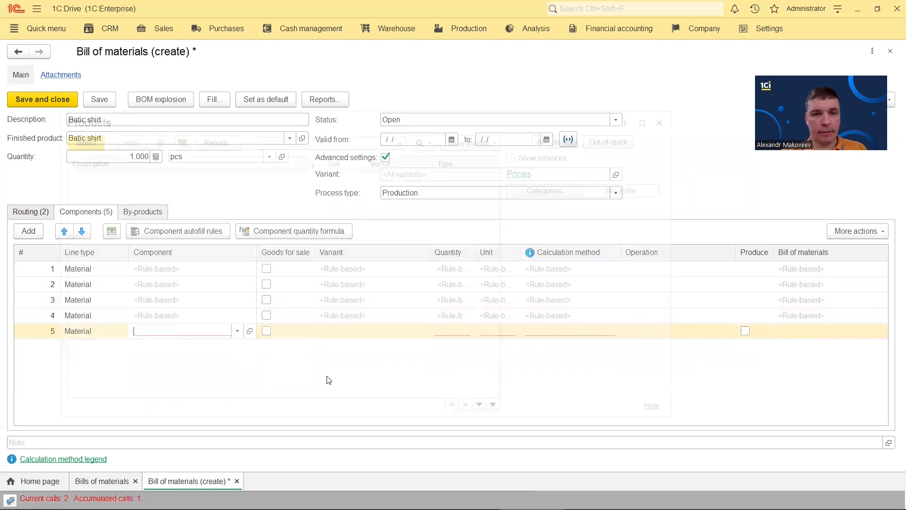
{"action": "double_click", "coordinate": [121, 239]}
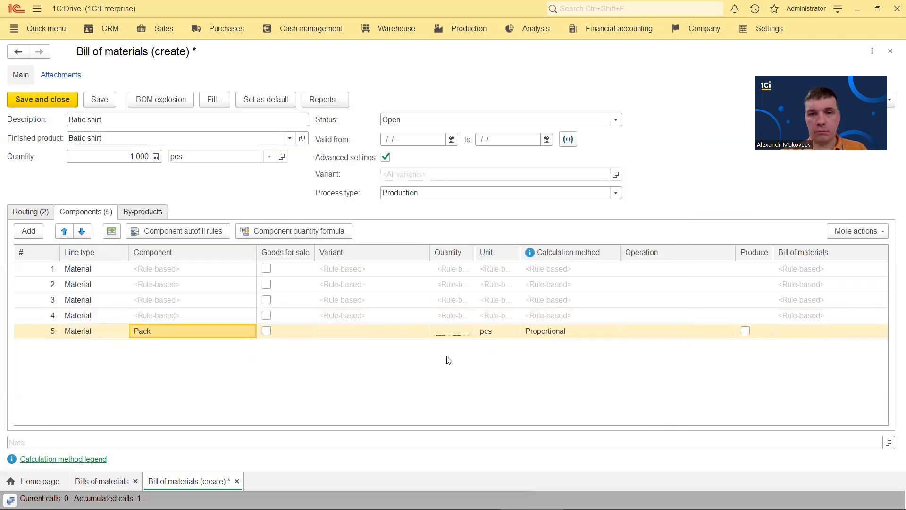
{"action": "double_click", "coordinate": [448, 332]}
{"action": "type", "text": "1"}
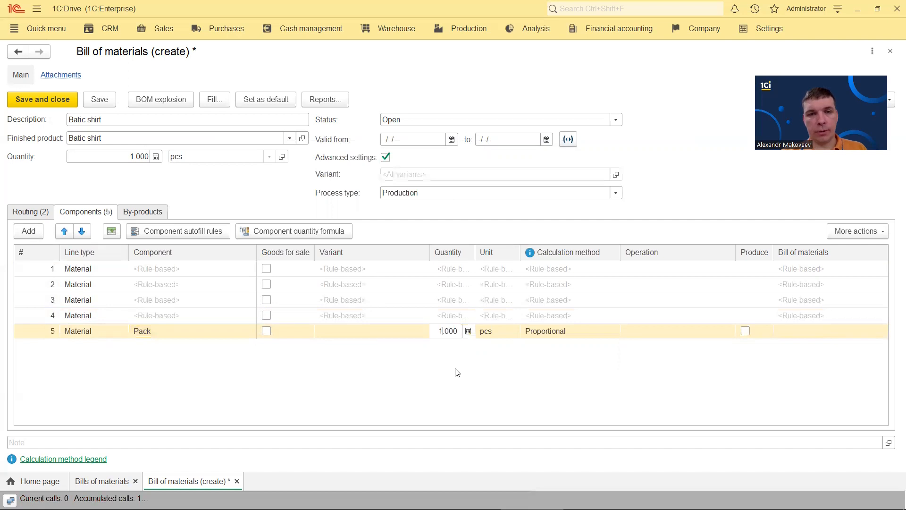
{"action": "left_click", "coordinate": [456, 369]}
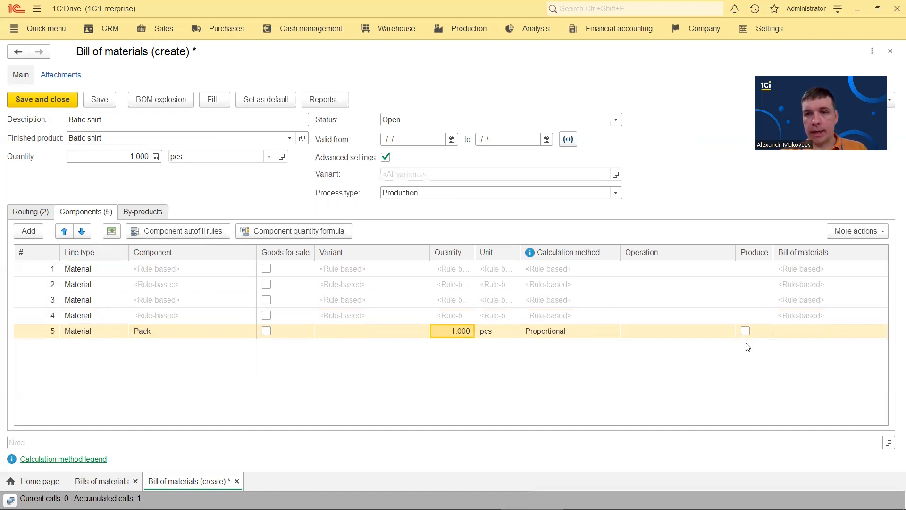
{"action": "left_click", "coordinate": [412, 119]}
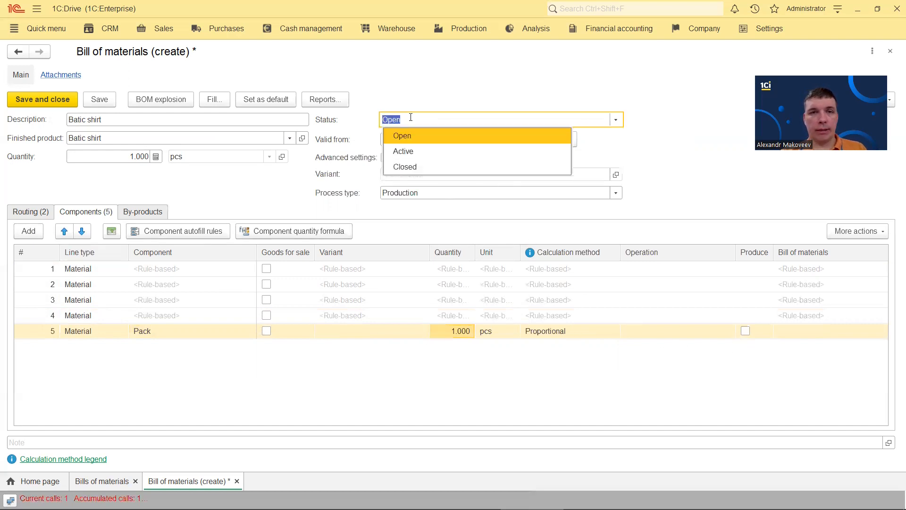
Make the bill Active, save and close it, and dismiss the missing-operation warnings
{"action": "left_click", "coordinate": [401, 151]}
{"action": "left_click", "coordinate": [41, 100]}
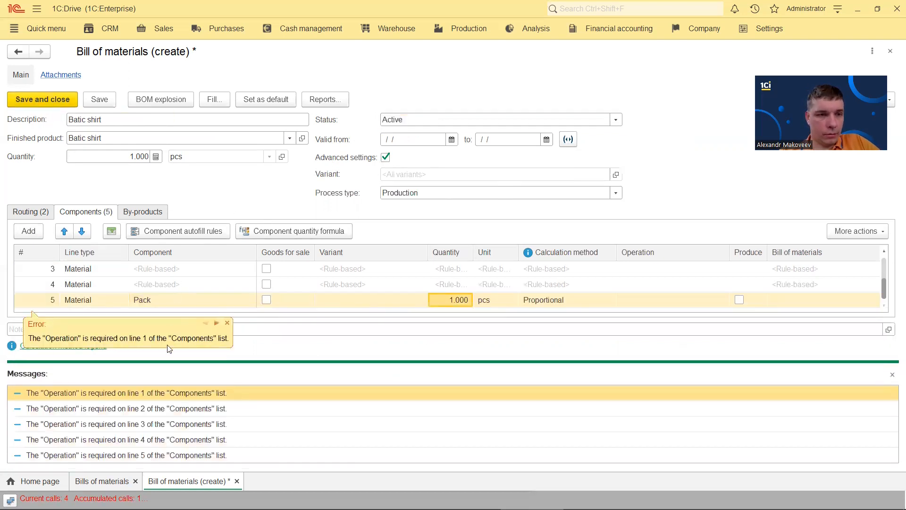
{"action": "left_click", "coordinate": [670, 275]}
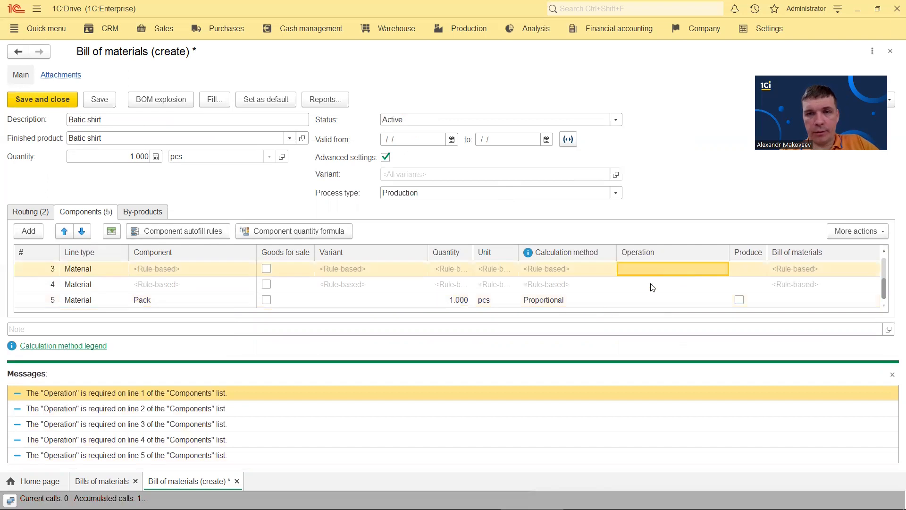
Bring up the operation choices (Sewing, Packing) for component line 1
{"action": "left_click", "coordinate": [892, 375]}
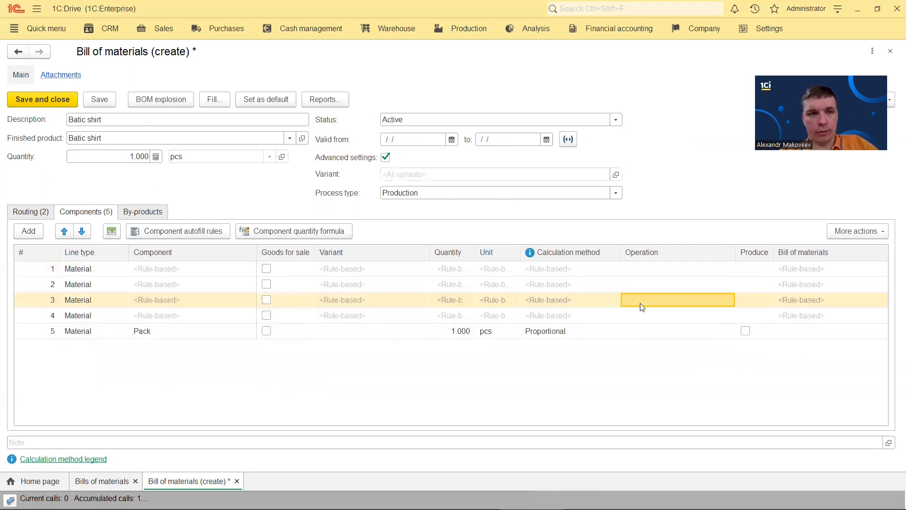
{"action": "left_click", "coordinate": [696, 269]}
{"action": "left_click", "coordinate": [696, 269]}
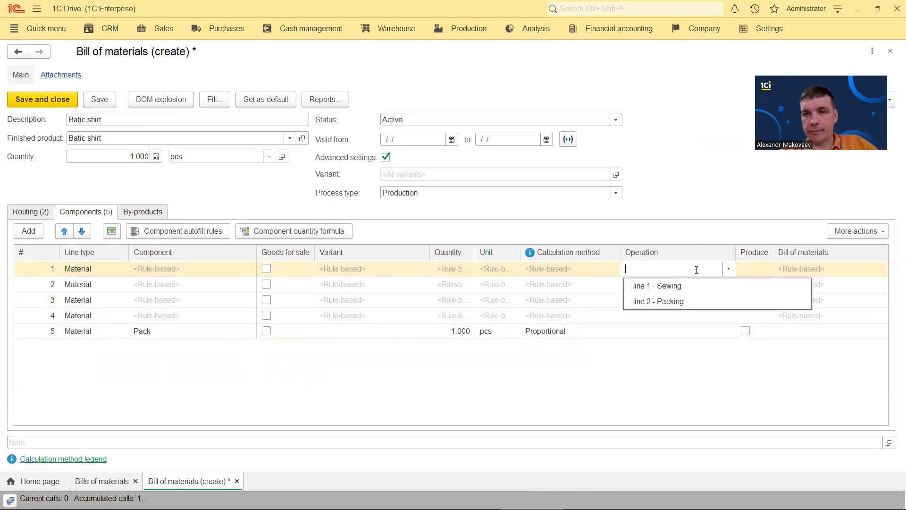
Assign line 1 - Sewing to components 1–4 and line 2 - Packing to Pack, then save and close
{"action": "left_click", "coordinate": [661, 287]}
{"action": "left_click", "coordinate": [663, 288]}
{"action": "left_click", "coordinate": [664, 300]}
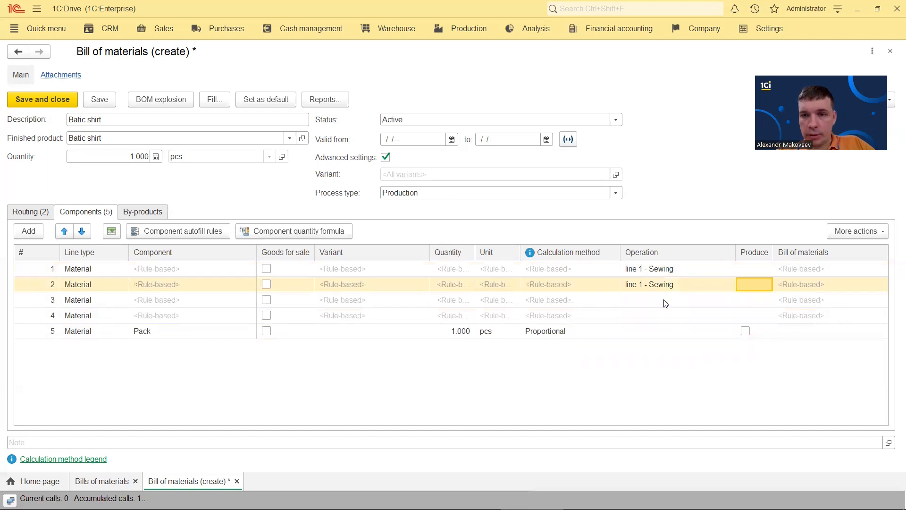
{"action": "left_click", "coordinate": [664, 302]}
{"action": "left_click", "coordinate": [665, 318]}
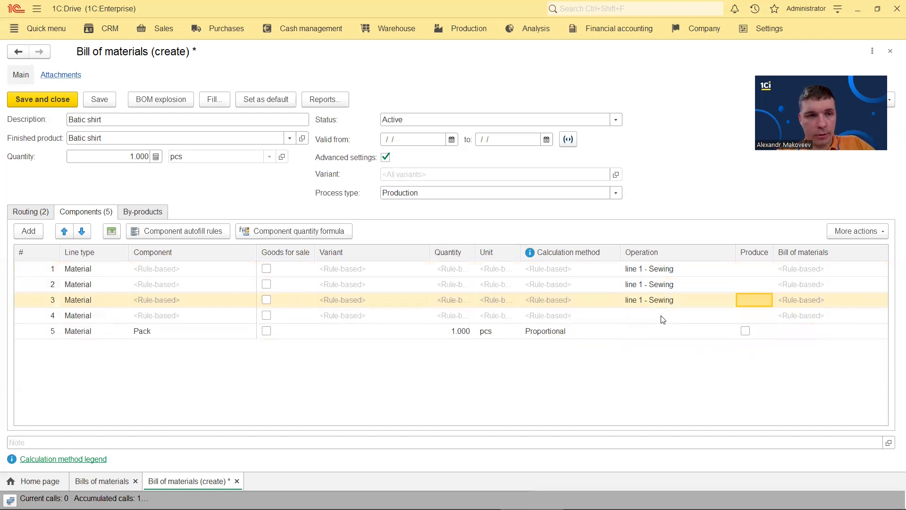
{"action": "left_click", "coordinate": [662, 317]}
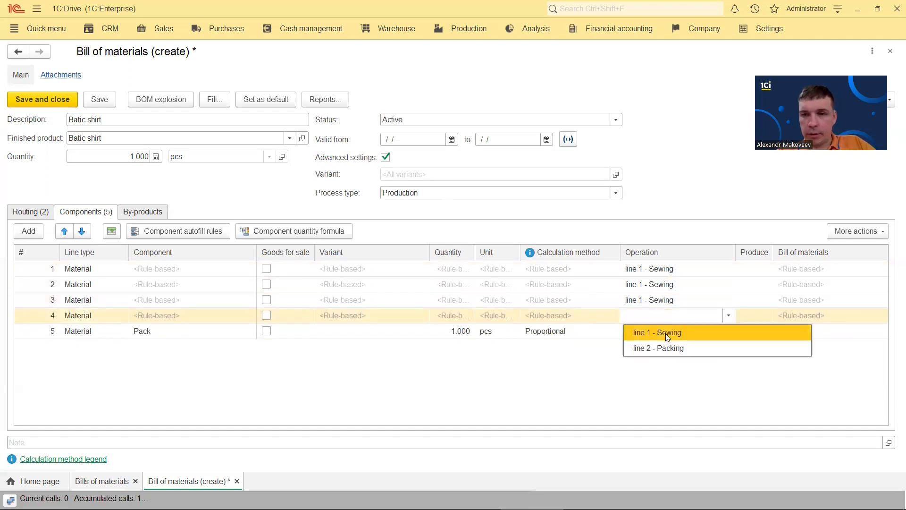
{"action": "left_click", "coordinate": [660, 332]}
{"action": "left_click", "coordinate": [659, 331]}
{"action": "left_click", "coordinate": [676, 333]}
{"action": "left_click", "coordinate": [668, 362]}
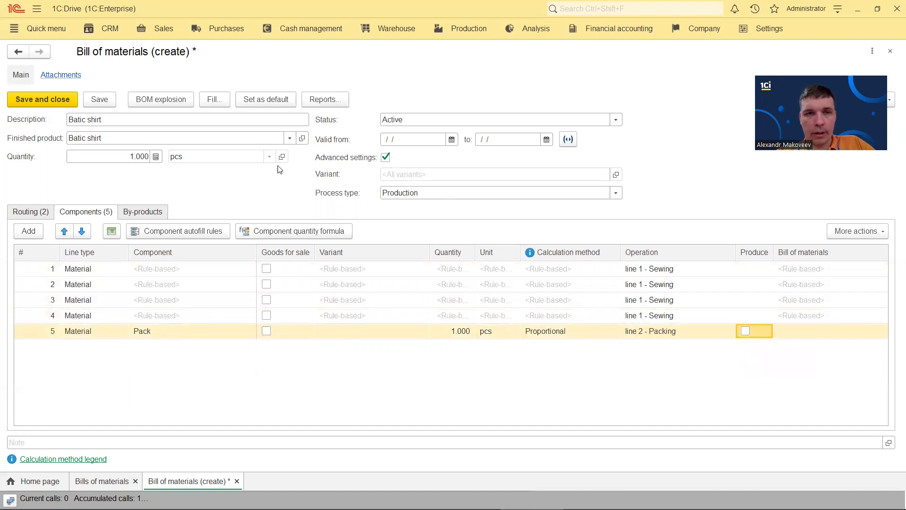
{"action": "left_click", "coordinate": [98, 100]}
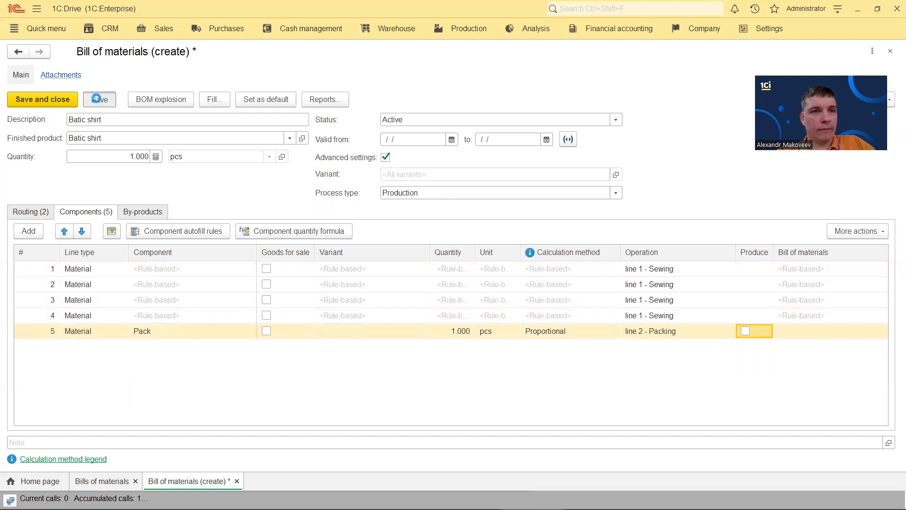
{"action": "left_click", "coordinate": [51, 100]}
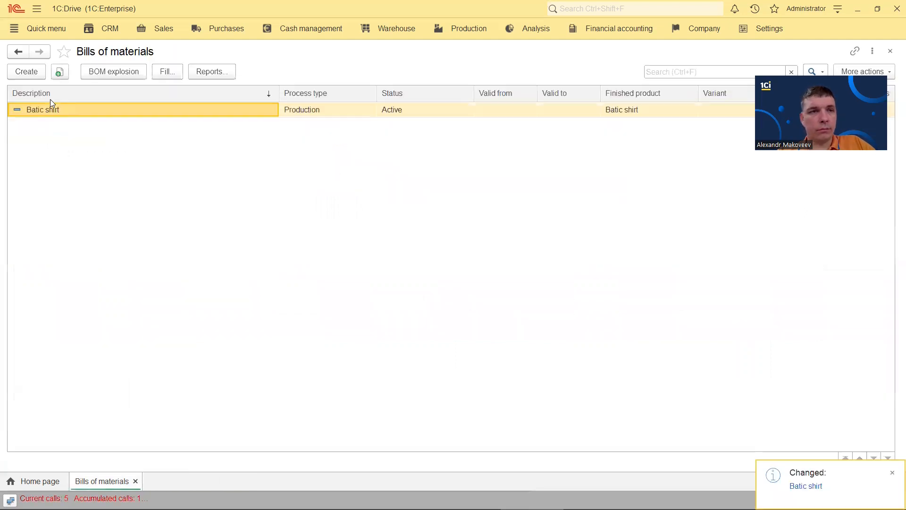
Switch to the [COPY] 1C:Drive window showing the empty Sales orders list
{"action": "left_click", "coordinate": [334, 114]}
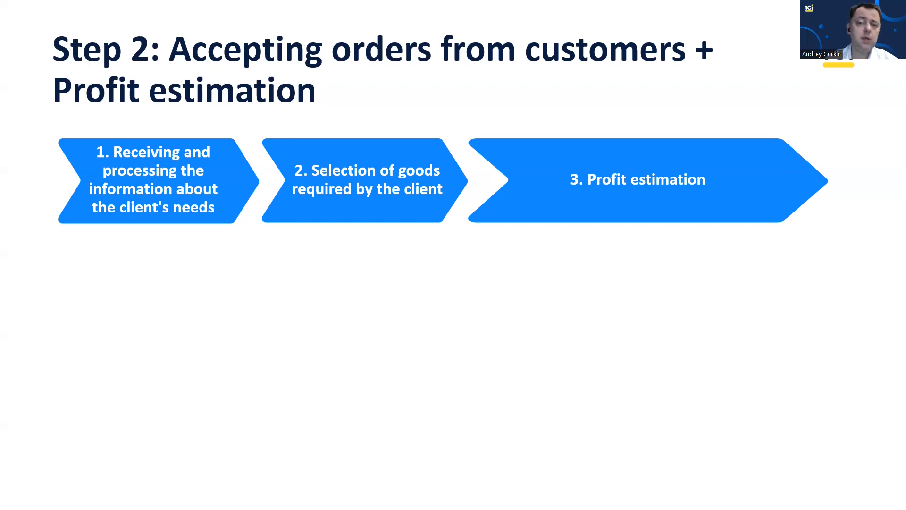
{"action": "key", "text": "alt+Tab"}
{"action": "key", "text": "alt+Tab"}
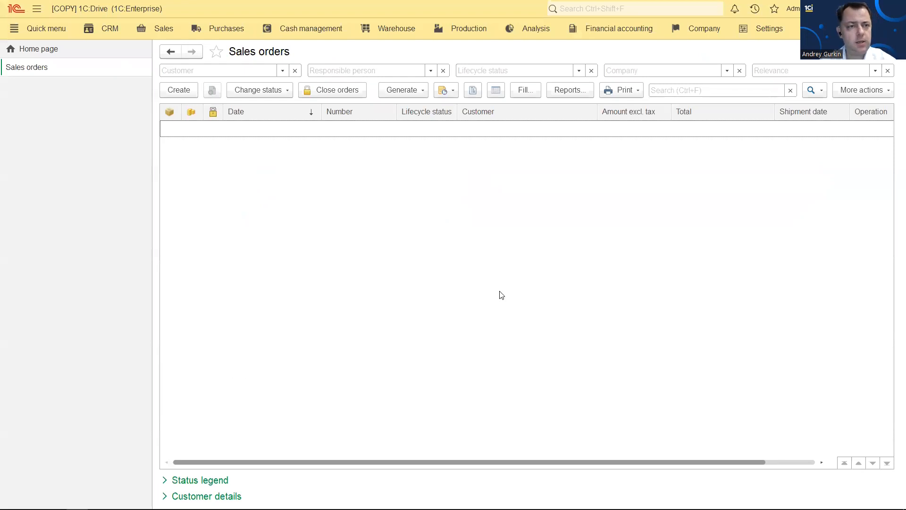
Create a new In progress sales order for customer Giant mall
{"action": "left_click", "coordinate": [191, 96]}
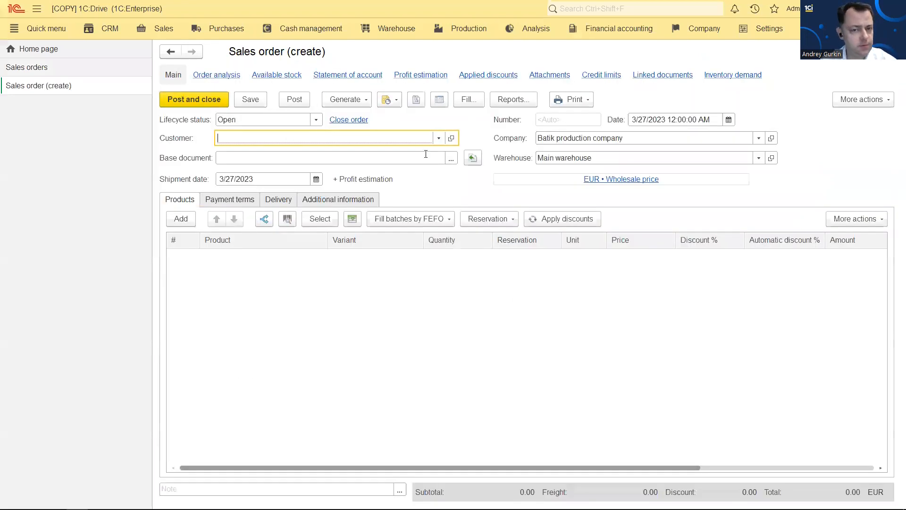
{"action": "left_click", "coordinate": [317, 120]}
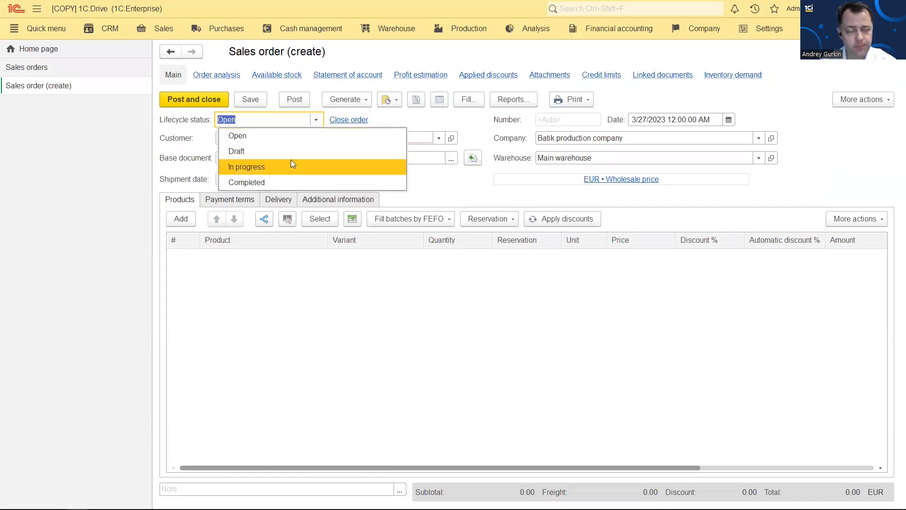
{"action": "left_click", "coordinate": [293, 166]}
{"action": "left_click", "coordinate": [439, 138]}
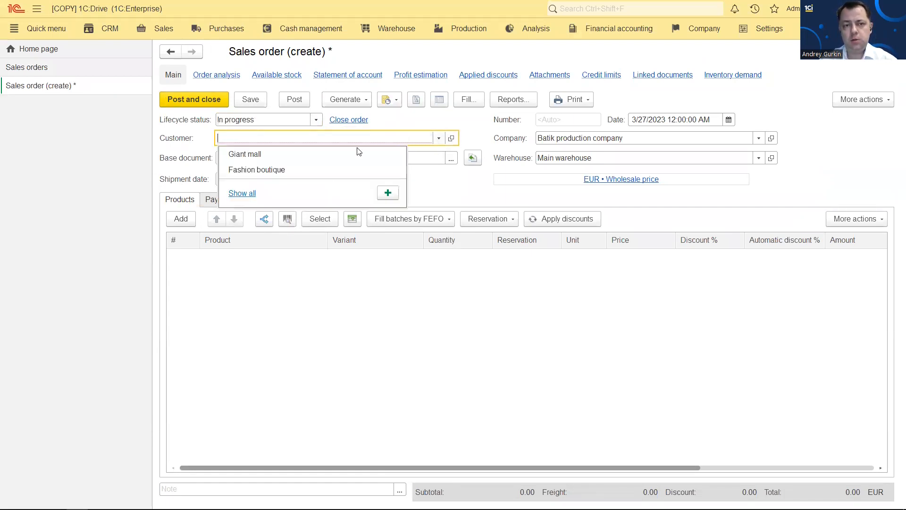
{"action": "left_click", "coordinate": [307, 163]}
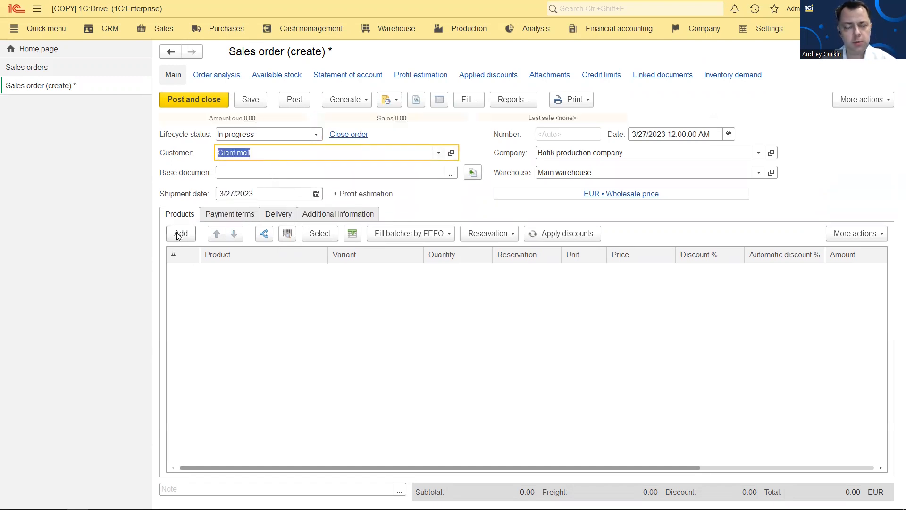
Add one Batik Shirt, White, XL at 50.00 and request a profit estimation
{"action": "left_click", "coordinate": [179, 234]}
{"action": "left_click", "coordinate": [223, 347]}
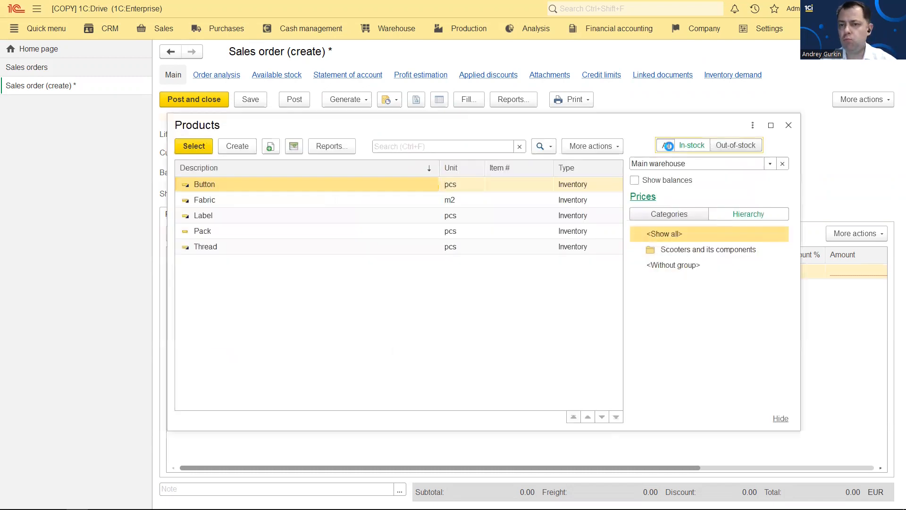
{"action": "left_click", "coordinate": [669, 146]}
{"action": "double_click", "coordinate": [227, 185]}
{"action": "left_click", "coordinate": [384, 270]}
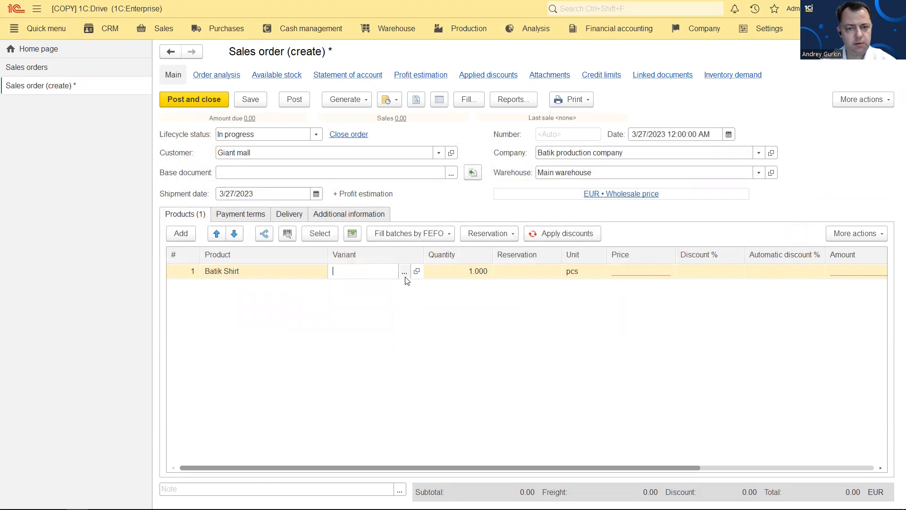
{"action": "left_click", "coordinate": [404, 272]}
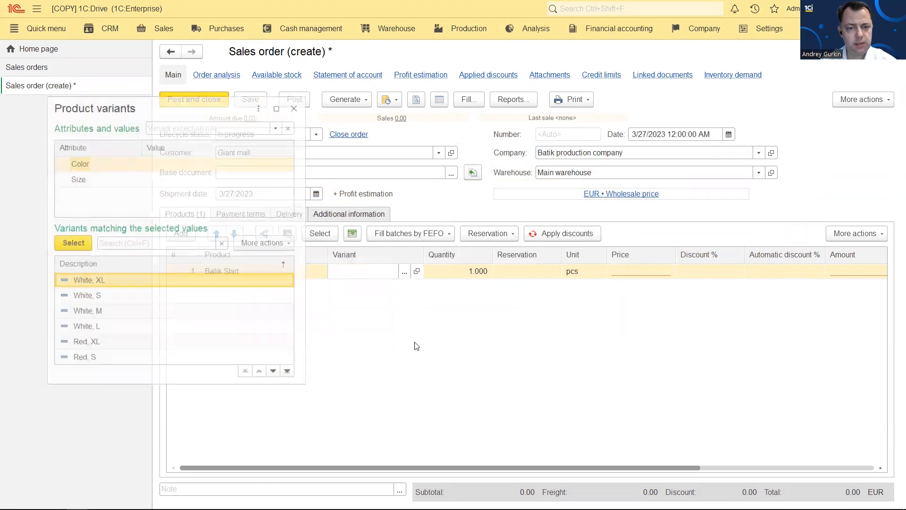
{"action": "double_click", "coordinate": [118, 280]}
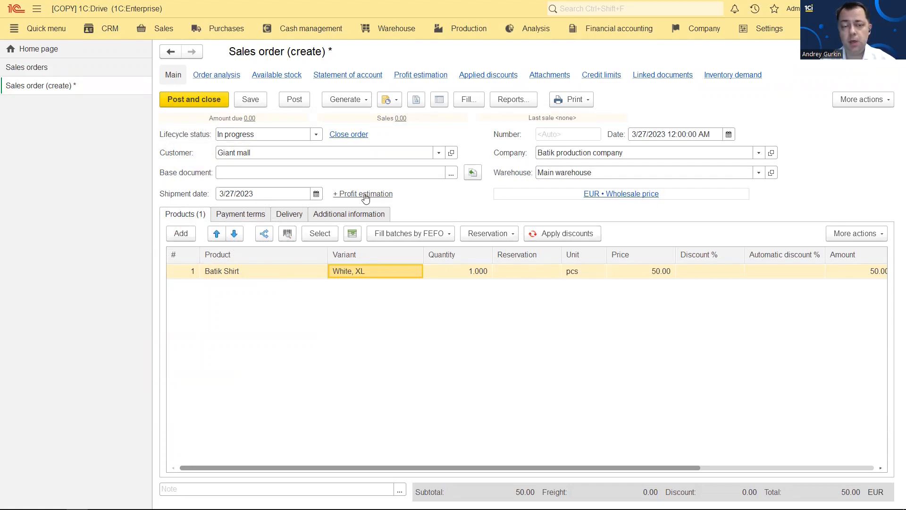
{"action": "left_click", "coordinate": [370, 197]}
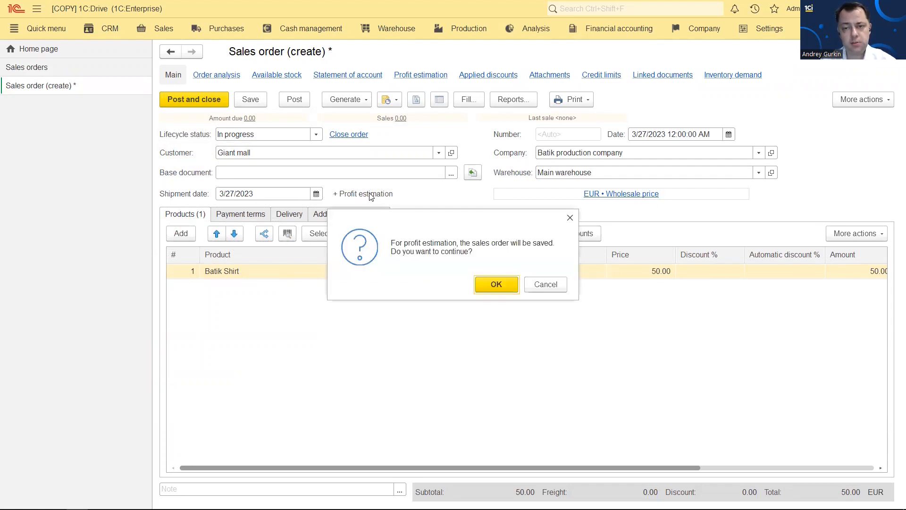
Save the Giant mall order and drill into Batik Shirt's BOM cost breakdown in the estimation
{"action": "left_click", "coordinate": [507, 285]}
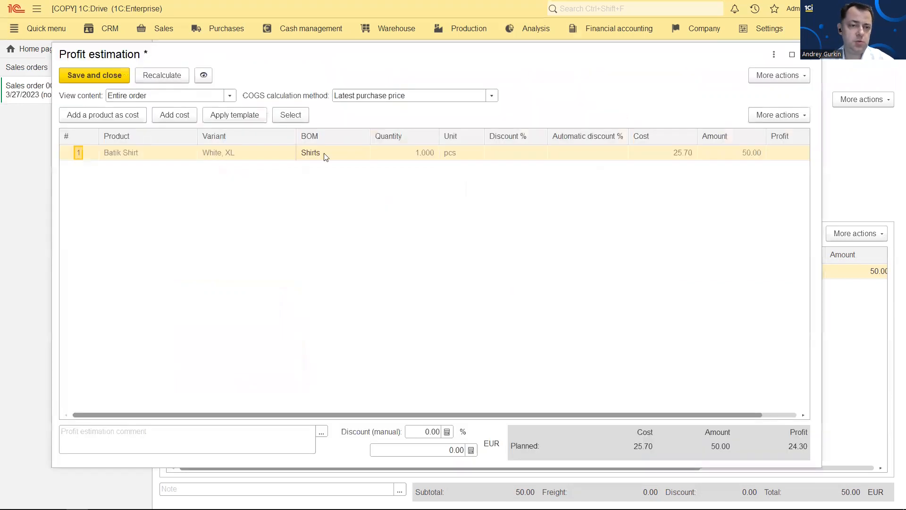
{"action": "left_click", "coordinate": [136, 157]}
{"action": "double_click", "coordinate": [155, 159]}
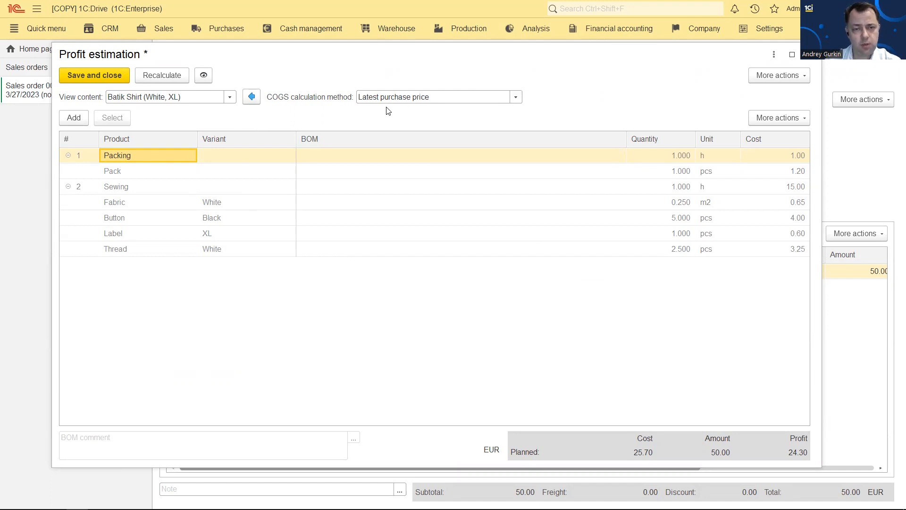
Set the COGS calculation method to Price list Accounting price and save the profit estimation
{"action": "left_click", "coordinate": [515, 97]}
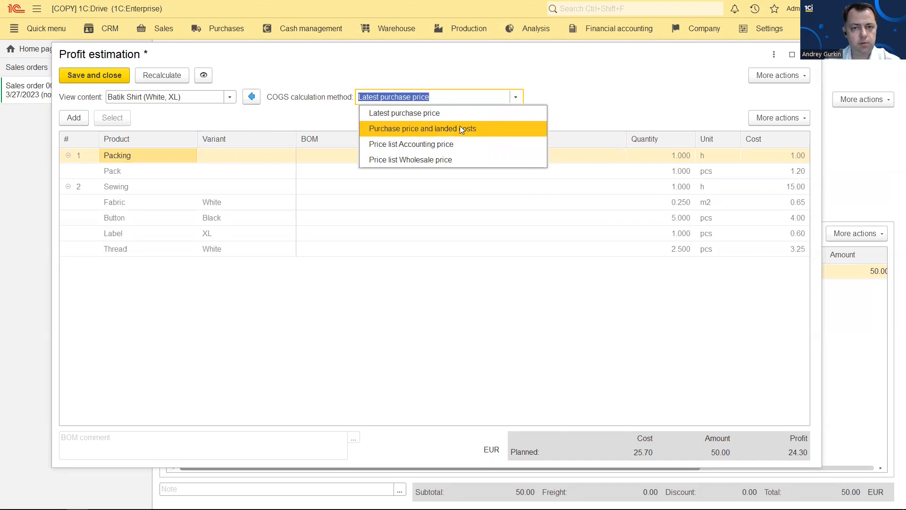
{"action": "left_click", "coordinate": [476, 129]}
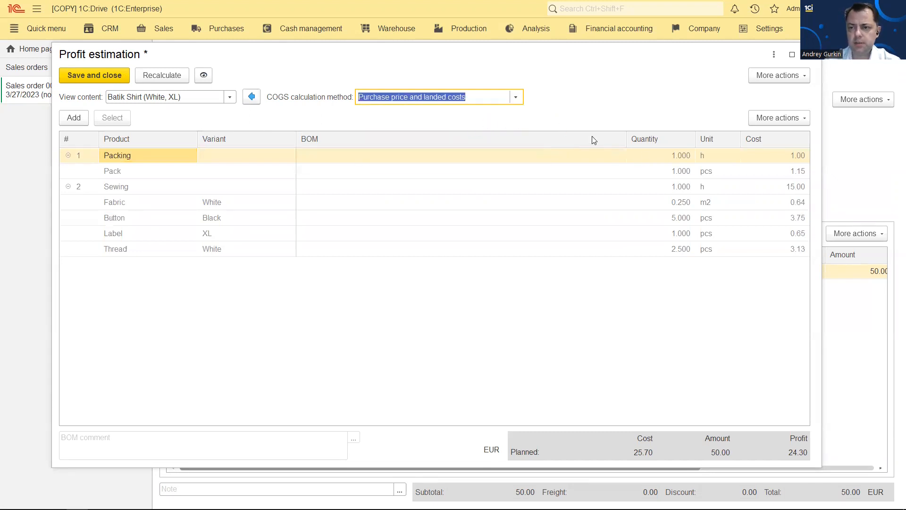
{"action": "left_click", "coordinate": [515, 98]}
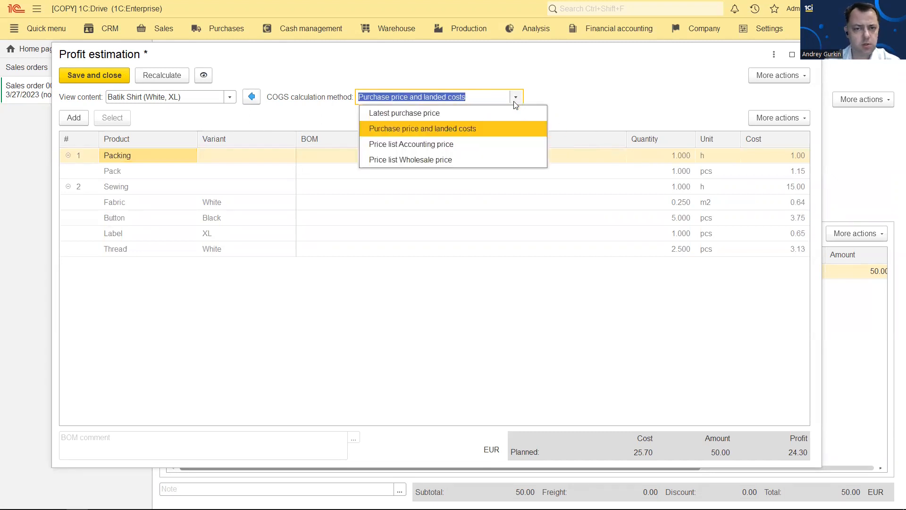
{"action": "left_click", "coordinate": [469, 144]}
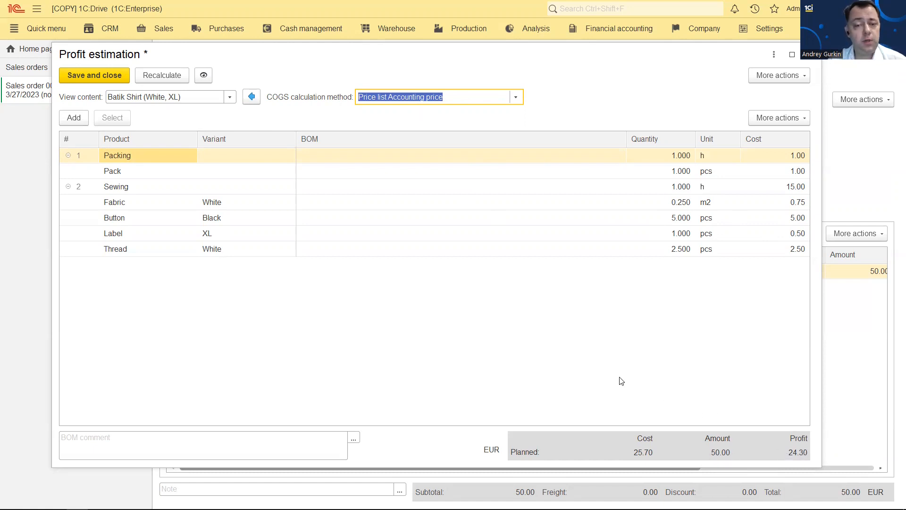
{"action": "left_click", "coordinate": [97, 75]}
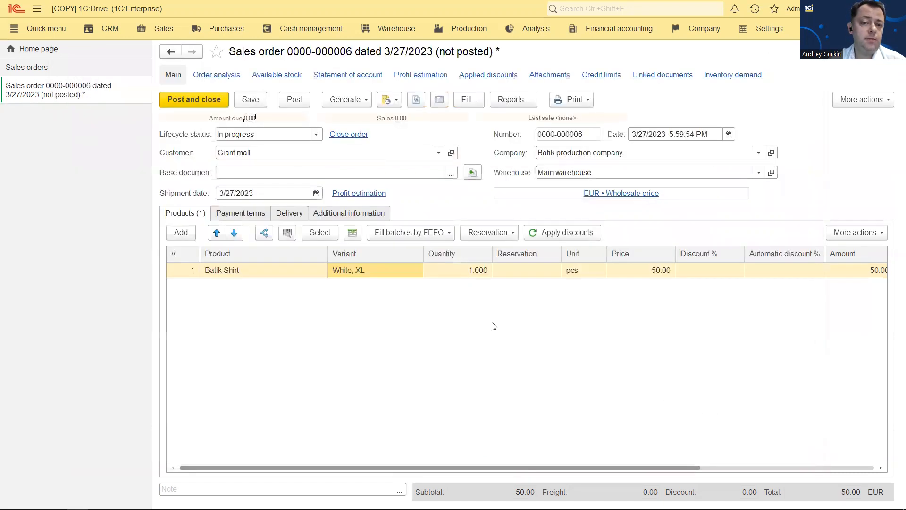
Post the Giant mall order, then start a new In progress sales order for Fashion boutique
{"action": "left_click", "coordinate": [194, 99]}
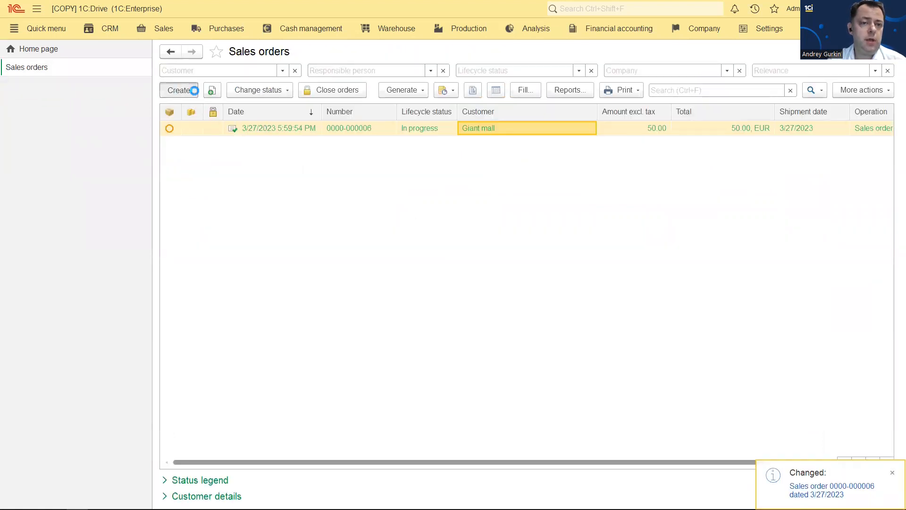
{"action": "left_click", "coordinate": [194, 90]}
{"action": "left_click", "coordinate": [315, 119]}
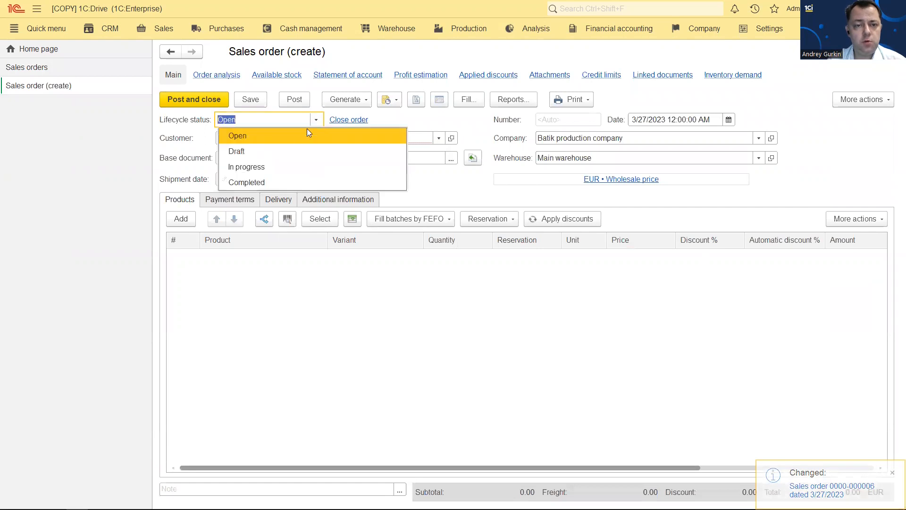
{"action": "left_click", "coordinate": [288, 170]}
{"action": "left_click", "coordinate": [439, 138]}
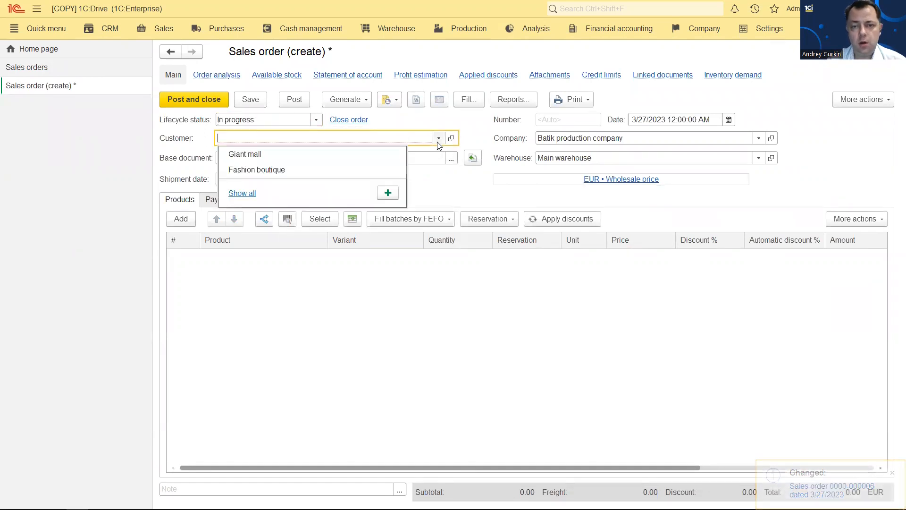
{"action": "left_click", "coordinate": [279, 169]}
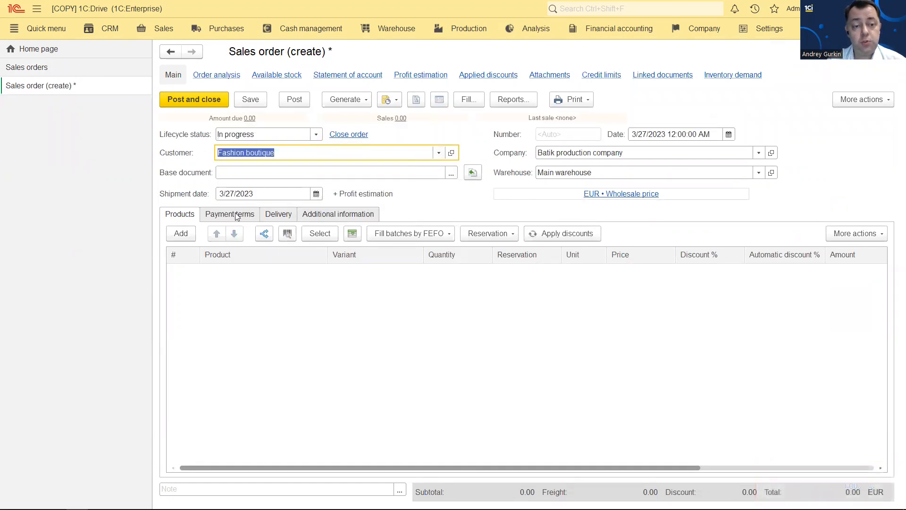
Add a line of 25 Batik Shirts in variant Red, S, totalling 1,100.00 EUR
{"action": "left_click", "coordinate": [180, 233]}
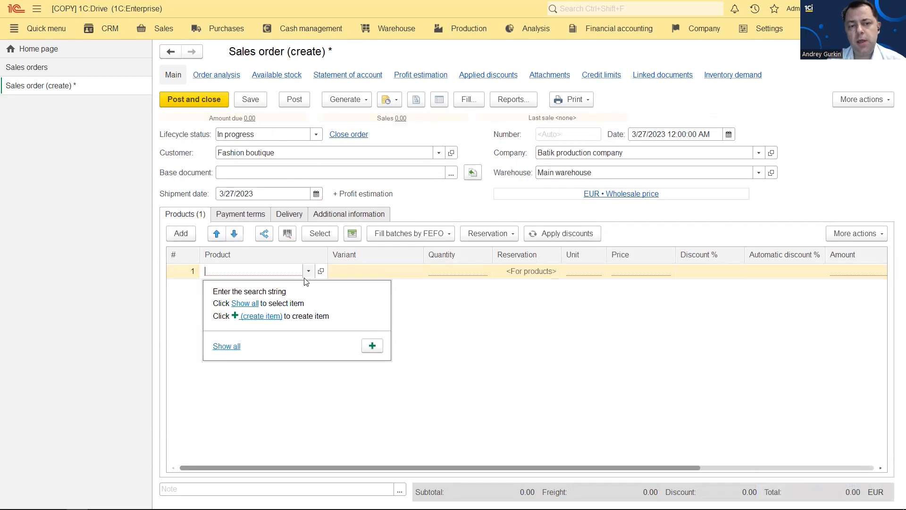
{"action": "left_click", "coordinate": [226, 346]}
{"action": "left_click", "coordinate": [666, 144]}
{"action": "double_click", "coordinate": [253, 184]}
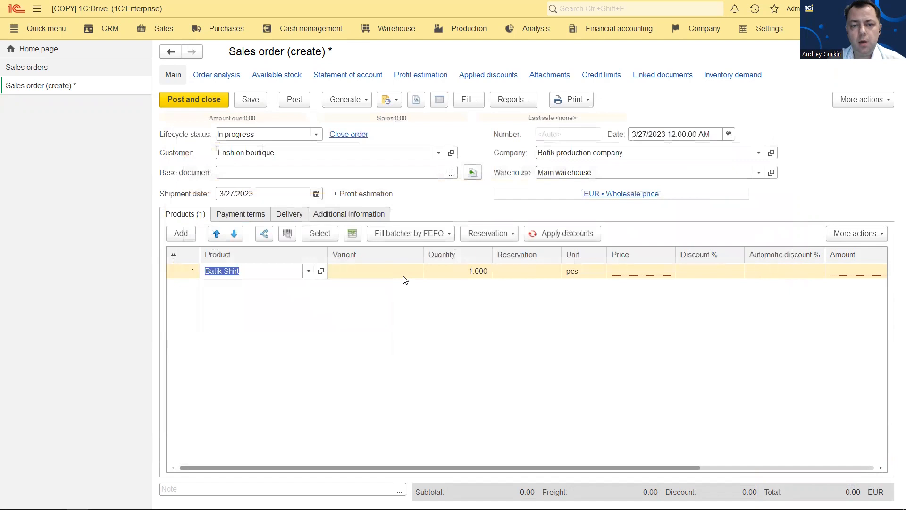
{"action": "left_click", "coordinate": [405, 273]}
{"action": "left_click", "coordinate": [405, 273]}
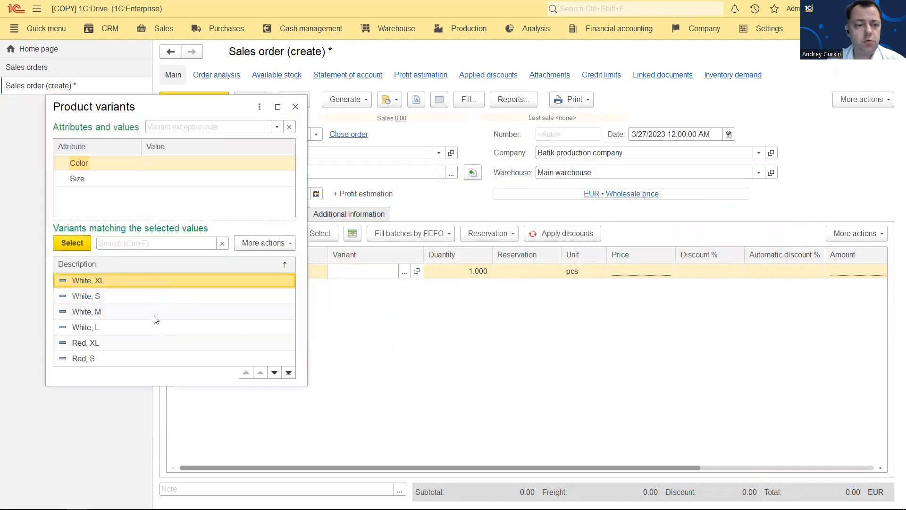
{"action": "left_click", "coordinate": [142, 358]}
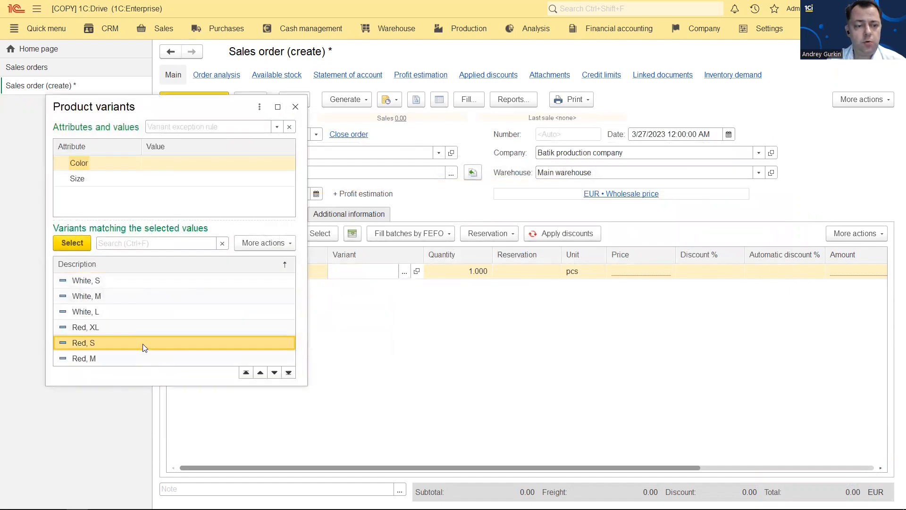
{"action": "double_click", "coordinate": [142, 344]}
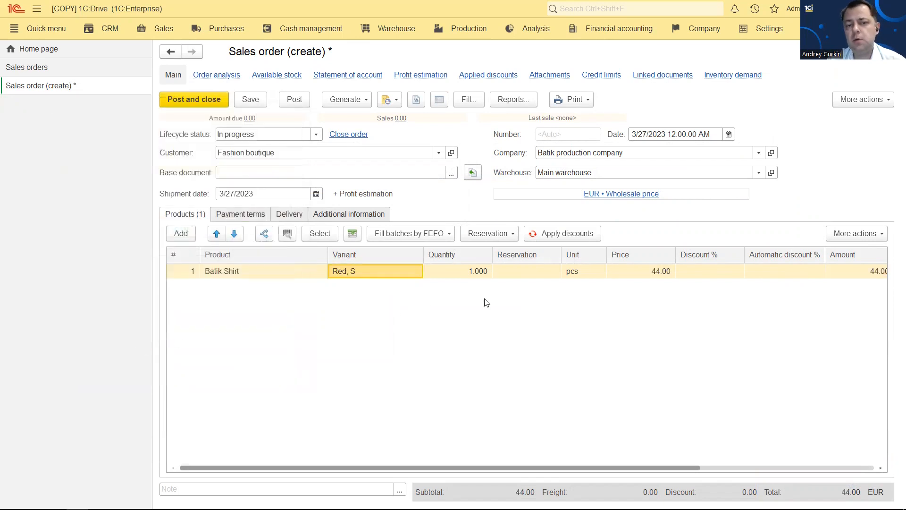
{"action": "left_click", "coordinate": [463, 273]}
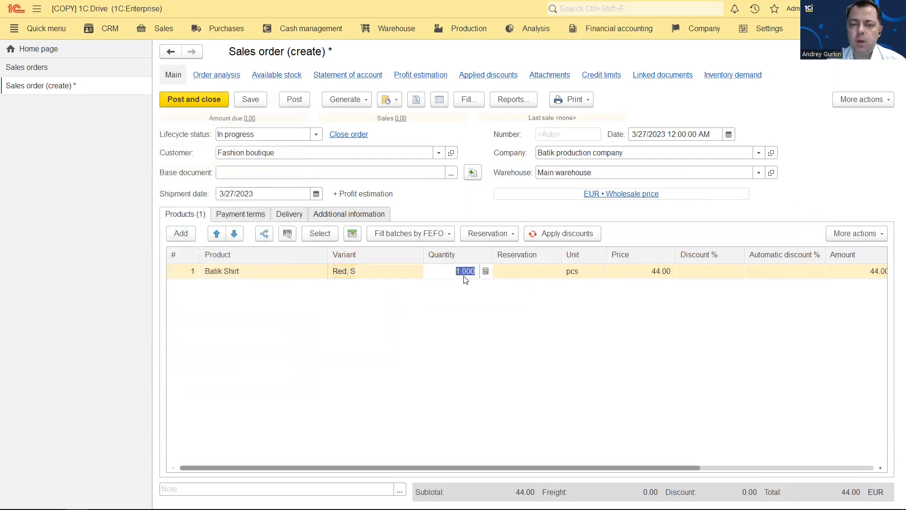
{"action": "type", "text": "25"}
{"action": "key", "text": "Return"}
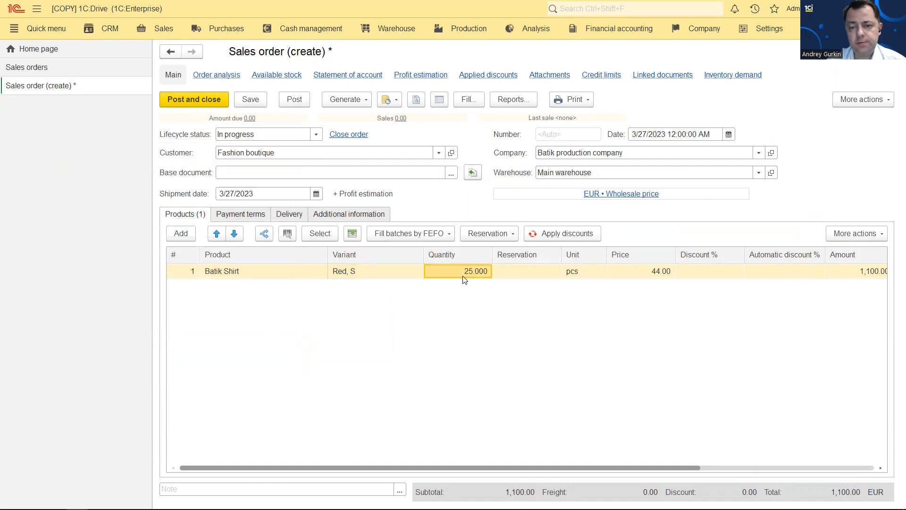
{"action": "left_click", "coordinate": [350, 195]}
Save the Fashion boutique order and drill into the Batik Shirt (Red, S) cost breakdown
{"action": "left_click", "coordinate": [492, 283]}
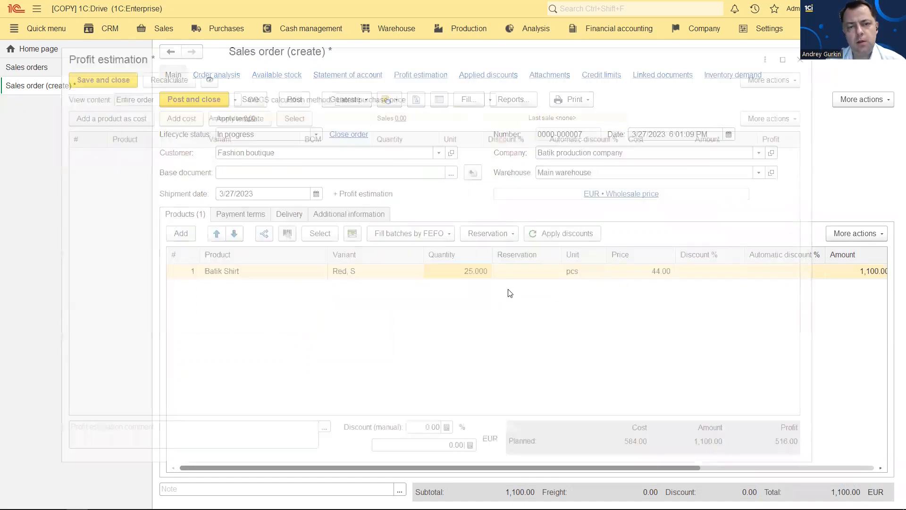
{"action": "left_click", "coordinate": [230, 96]}
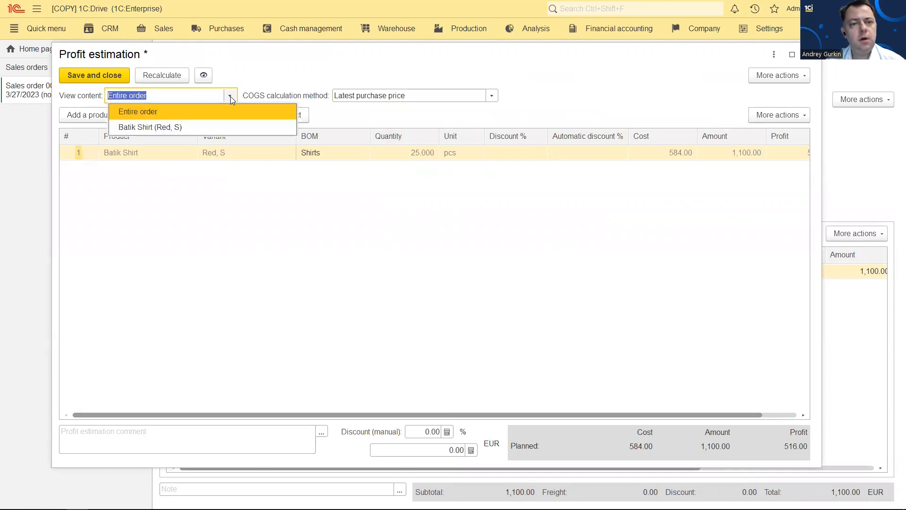
{"action": "left_click", "coordinate": [134, 152]}
{"action": "double_click", "coordinate": [135, 152]}
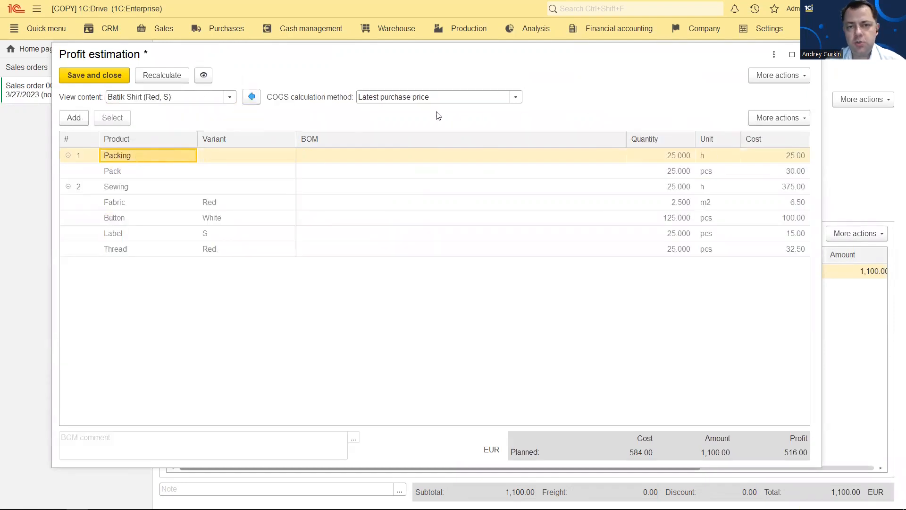
Cost the components at Price list Wholesale price, check the Label cost, and save the estimation
{"action": "left_click", "coordinate": [516, 97]}
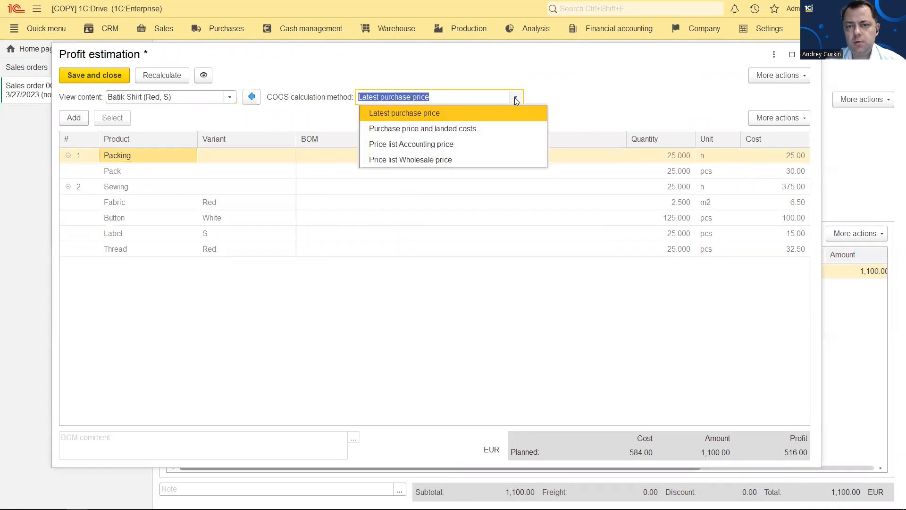
{"action": "left_click", "coordinate": [464, 160]}
{"action": "left_click", "coordinate": [750, 233]}
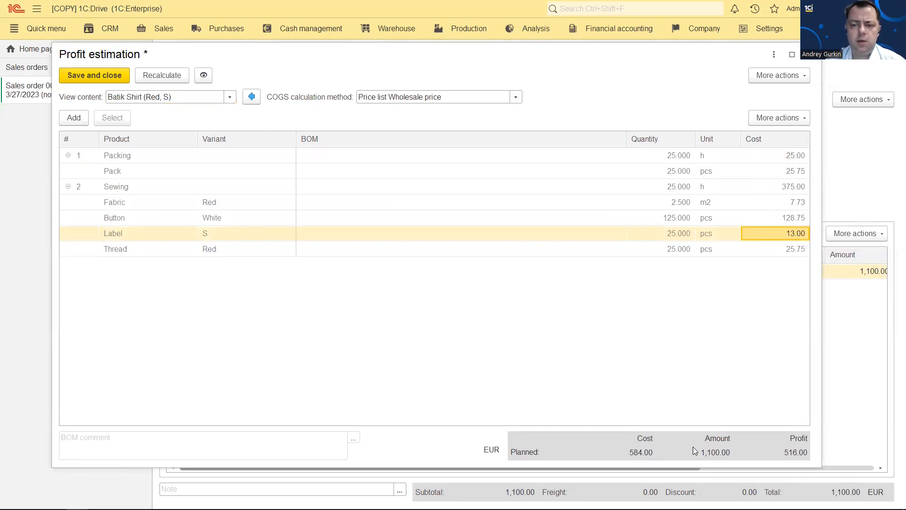
{"action": "left_click", "coordinate": [107, 78]}
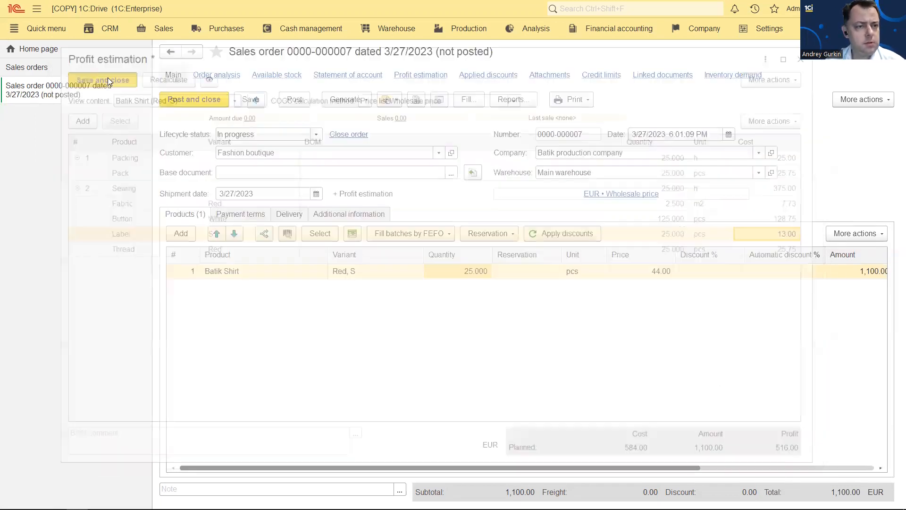
Post the Fashion boutique order and advance the slide show to the Step 2 profit estimation slide
{"action": "left_click", "coordinate": [208, 96]}
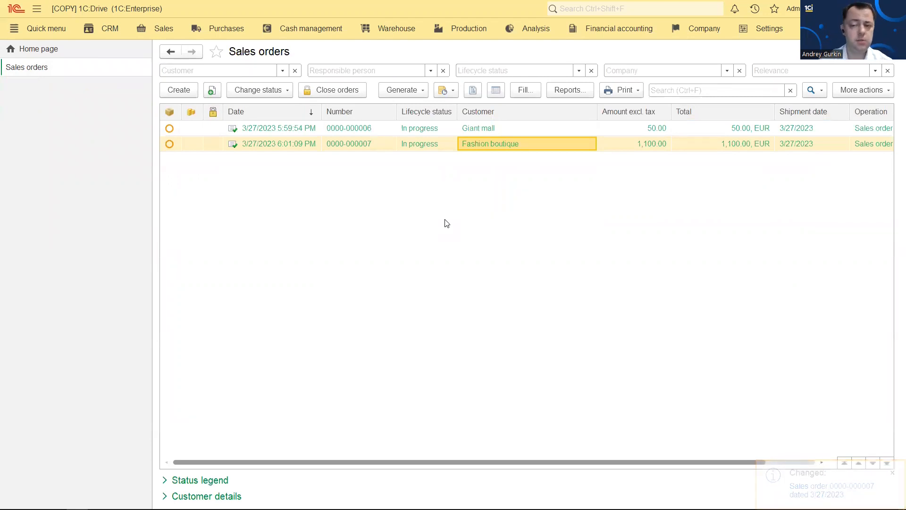
{"action": "key", "text": "alt+Tab"}
{"action": "key", "text": "alt+Tab"}
{"action": "key", "text": "alt+Tab"}
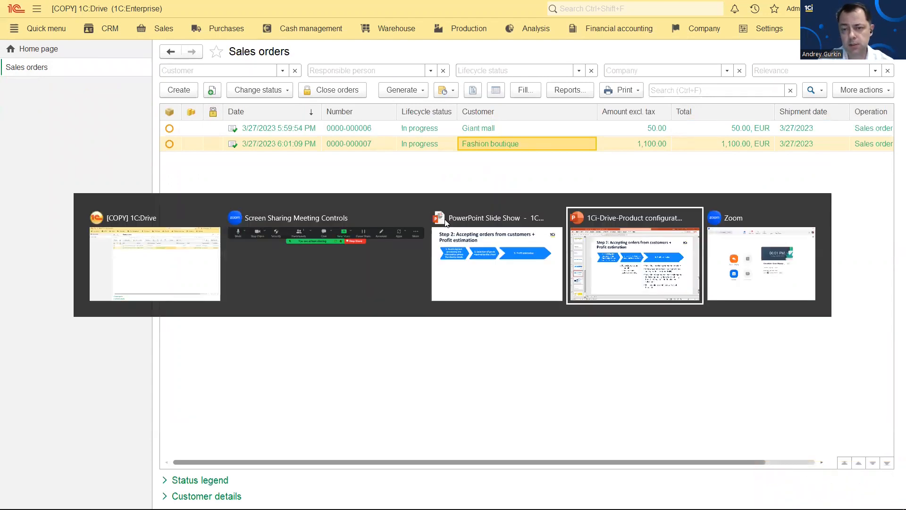
{"action": "left_click", "coordinate": [469, 236]}
{"action": "left_click", "coordinate": [489, 237]}
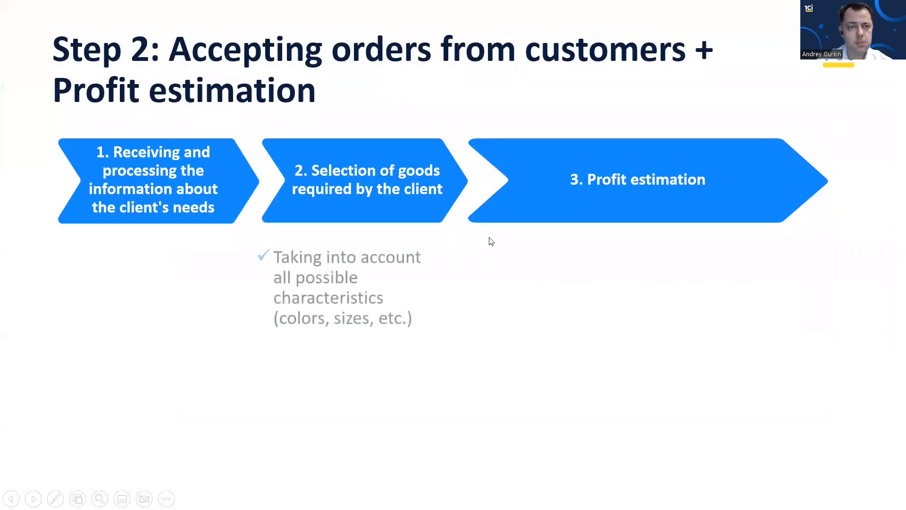
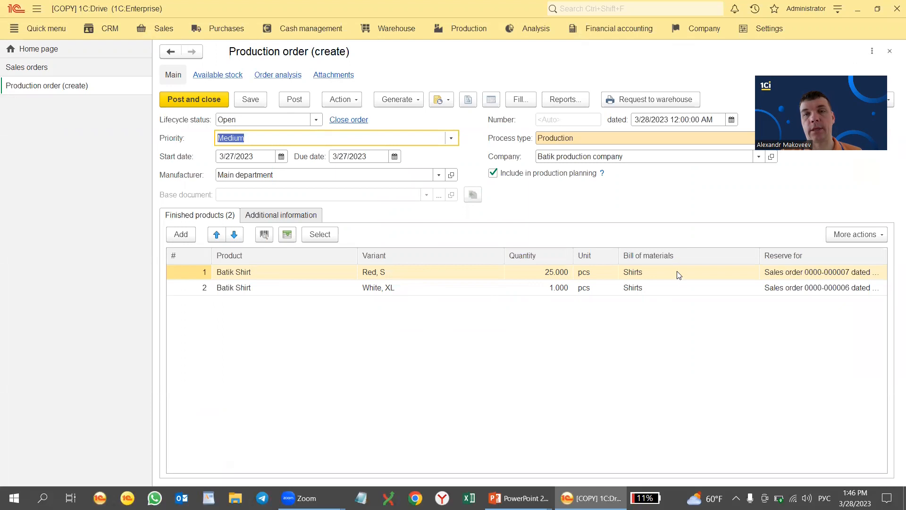
Review the White, XL bill of materials and the Red, S sales order reservation, then open Lifecycle status
{"action": "left_click", "coordinate": [640, 289]}
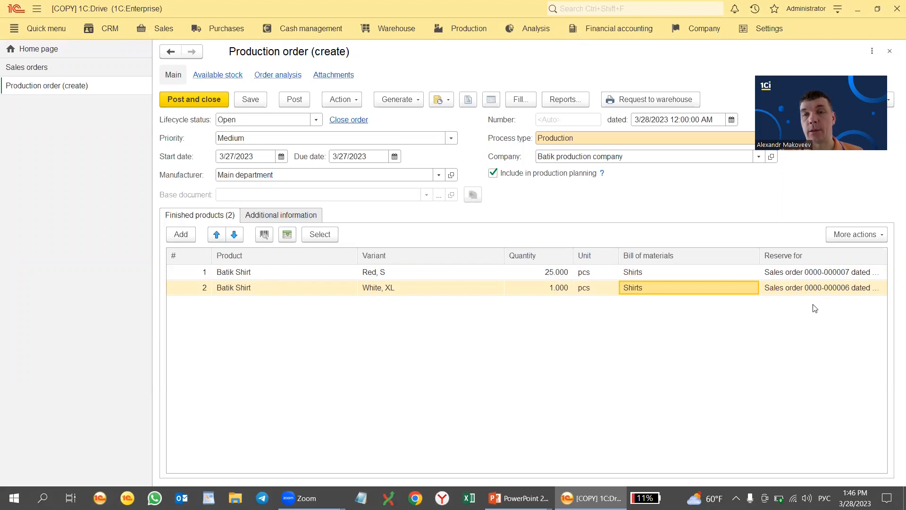
{"action": "left_click", "coordinate": [815, 276]}
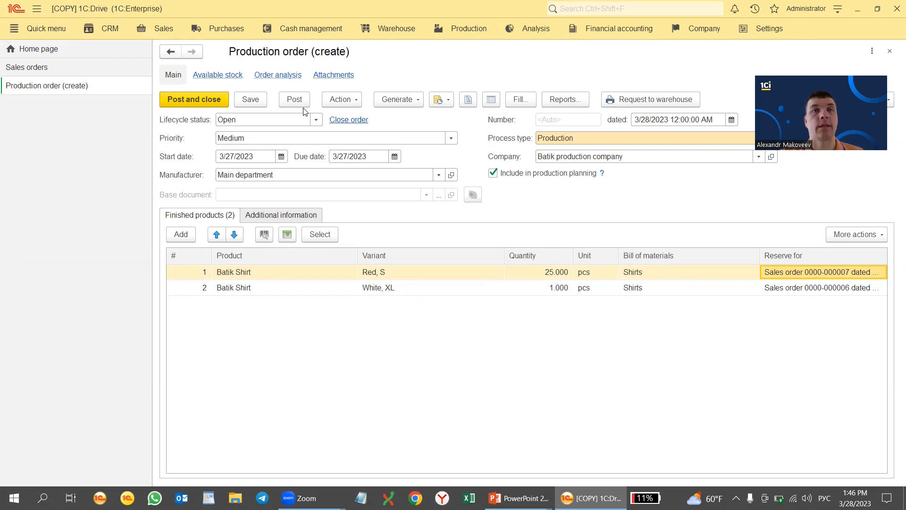
{"action": "left_click", "coordinate": [316, 119]}
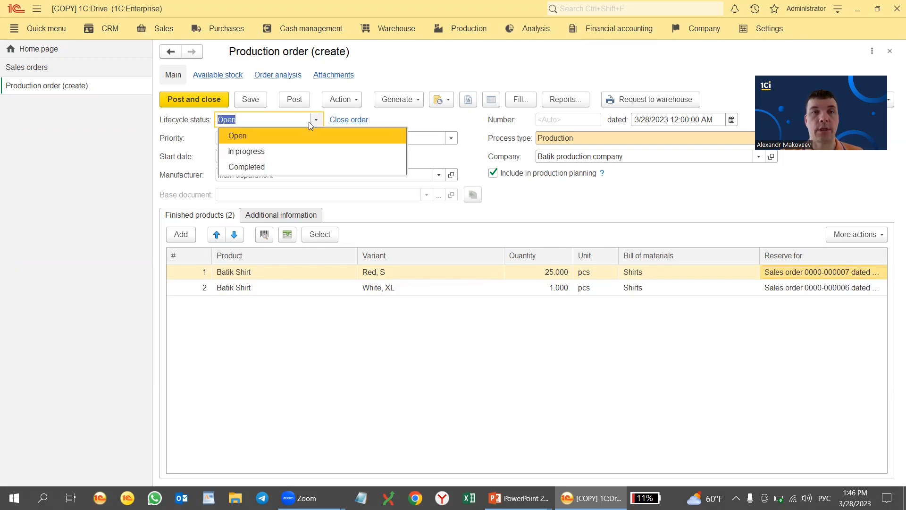
Set the production order's lifecycle status to In progress and post it
{"action": "left_click", "coordinate": [279, 154]}
{"action": "left_click", "coordinate": [294, 99]}
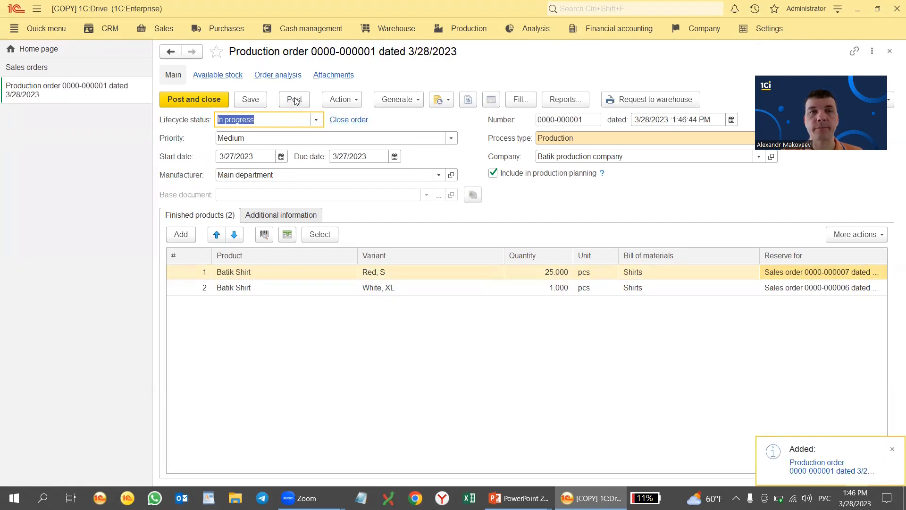
{"action": "left_click", "coordinate": [341, 99]}
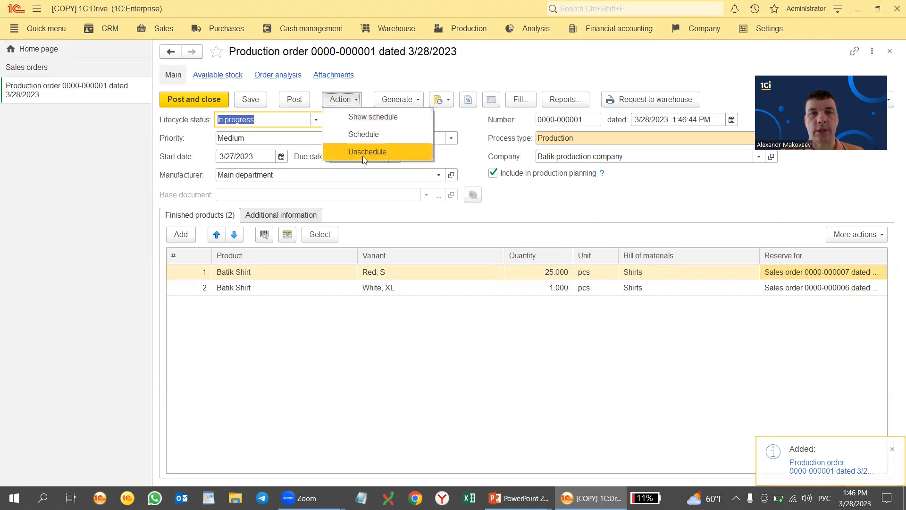
Generate work-in-progress documents for both Batik Shirt lines
{"action": "left_click", "coordinate": [397, 99]}
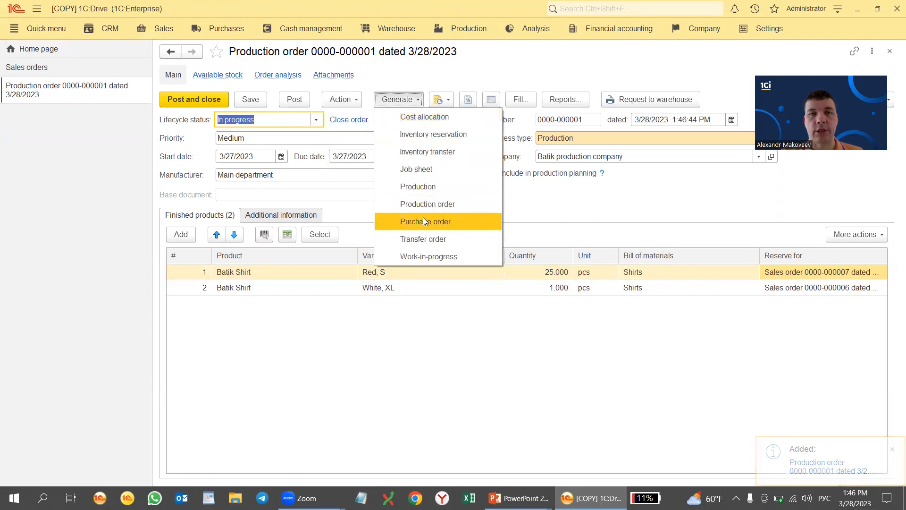
{"action": "left_click", "coordinate": [436, 256]}
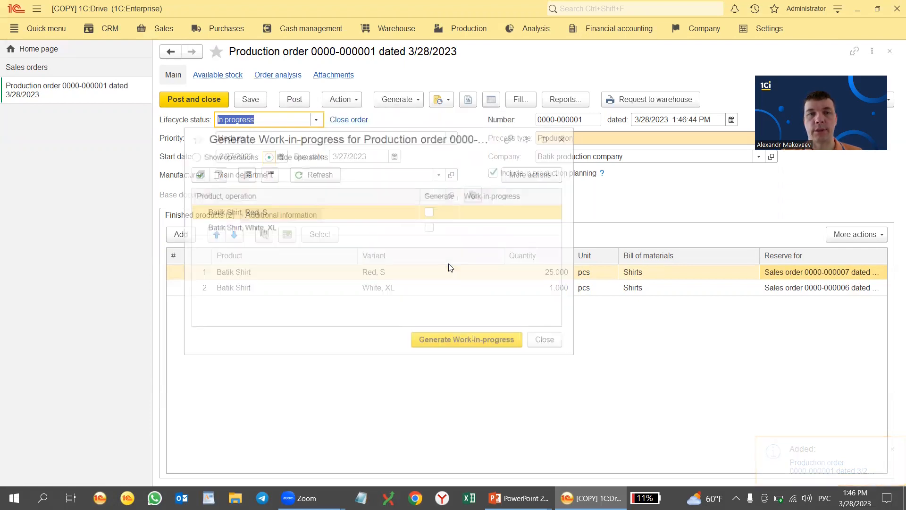
{"action": "left_click", "coordinate": [197, 173]}
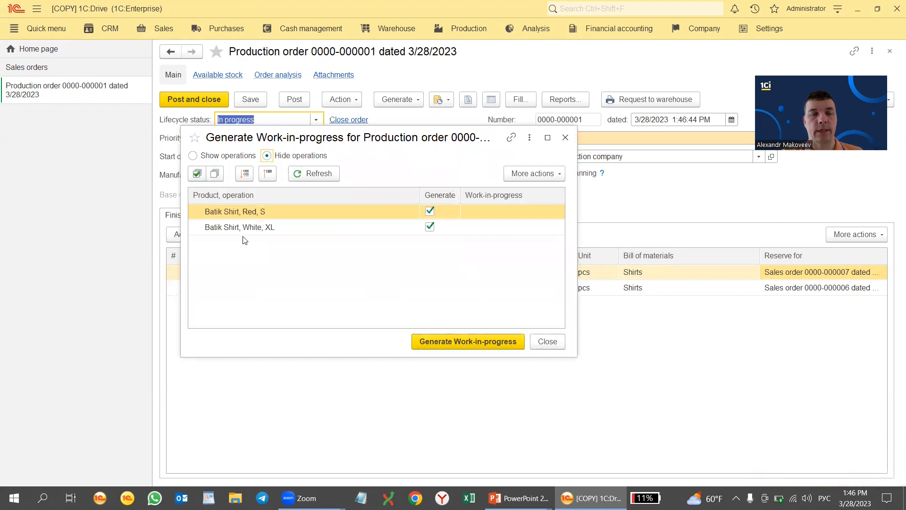
{"action": "left_click", "coordinate": [462, 342]}
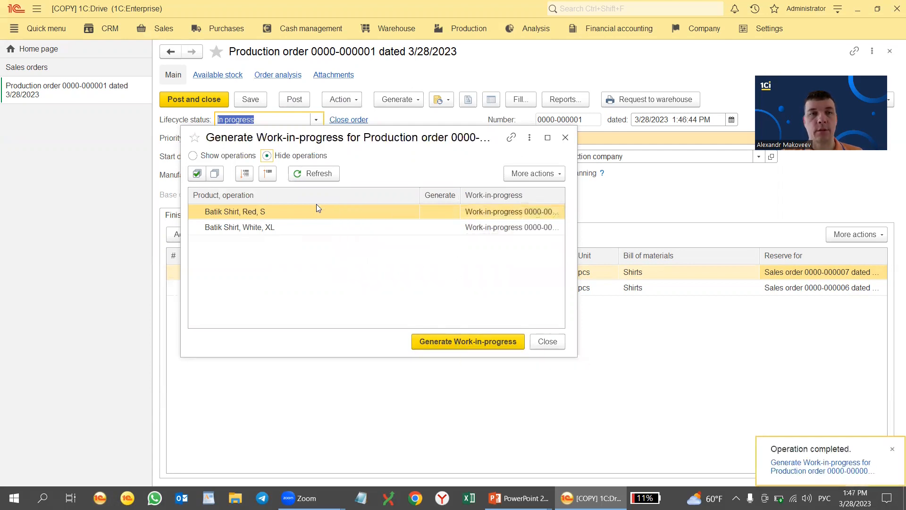
{"action": "left_click", "coordinate": [542, 341]}
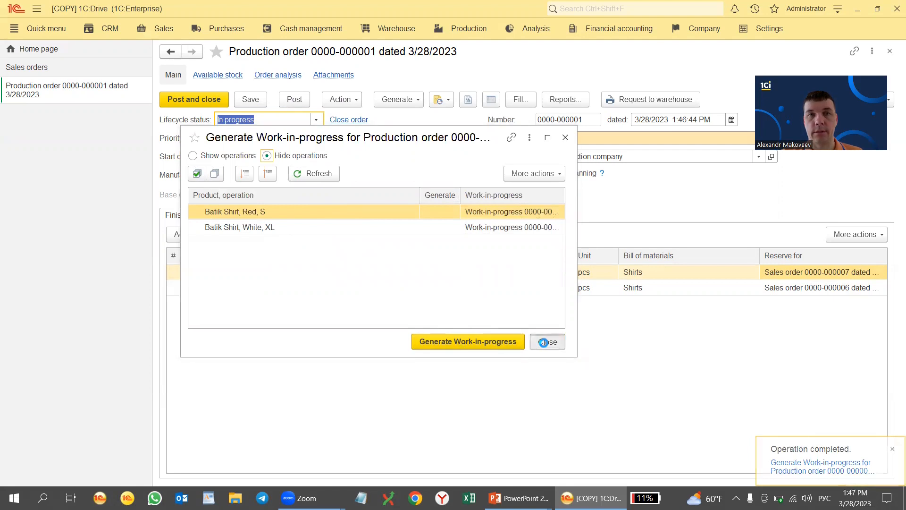
{"action": "left_click", "coordinate": [469, 28]}
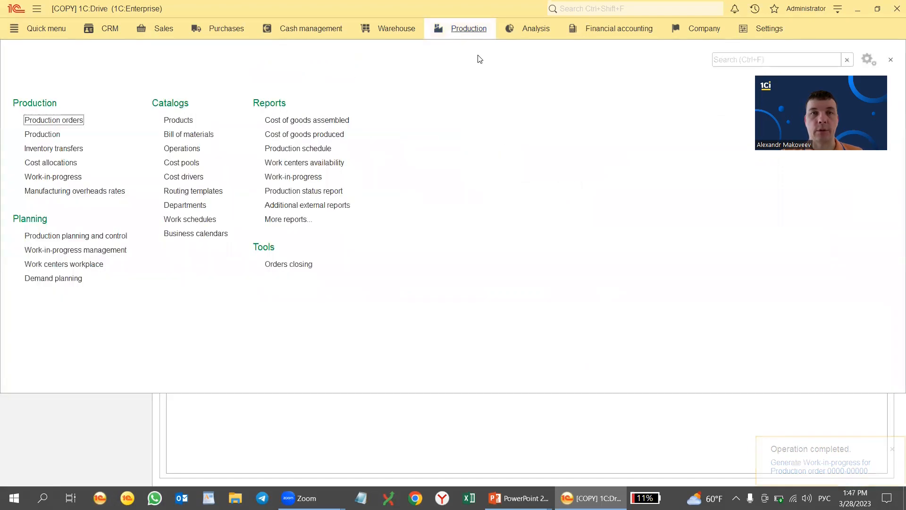
{"action": "left_click", "coordinate": [71, 177]}
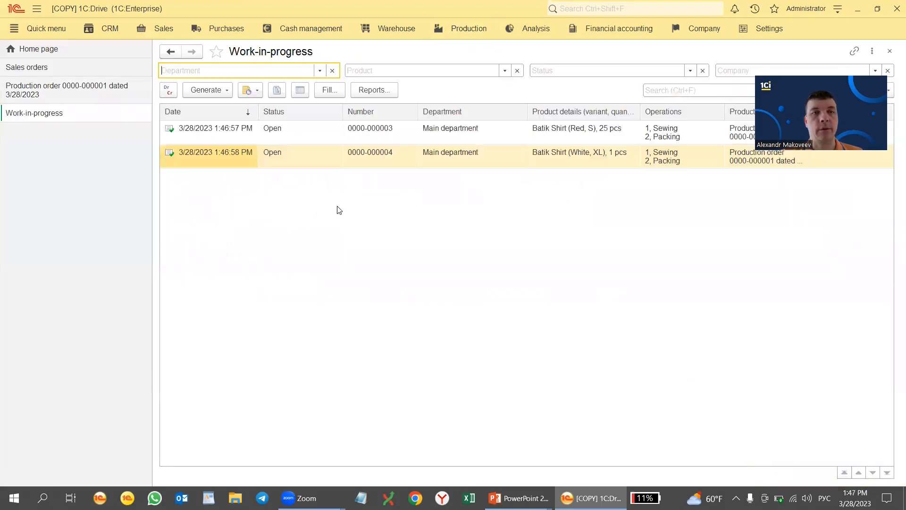
{"action": "left_click", "coordinate": [300, 132]}
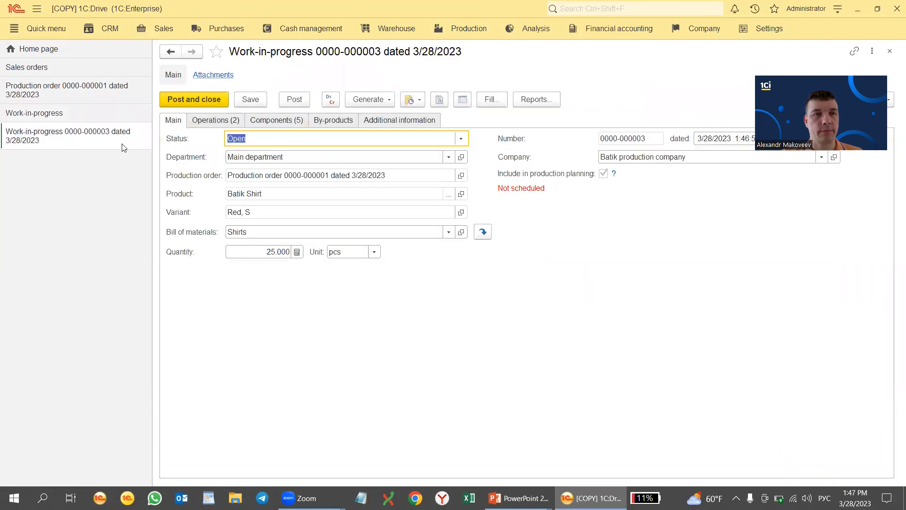
{"action": "left_click", "coordinate": [65, 116]}
{"action": "left_click", "coordinate": [287, 158]}
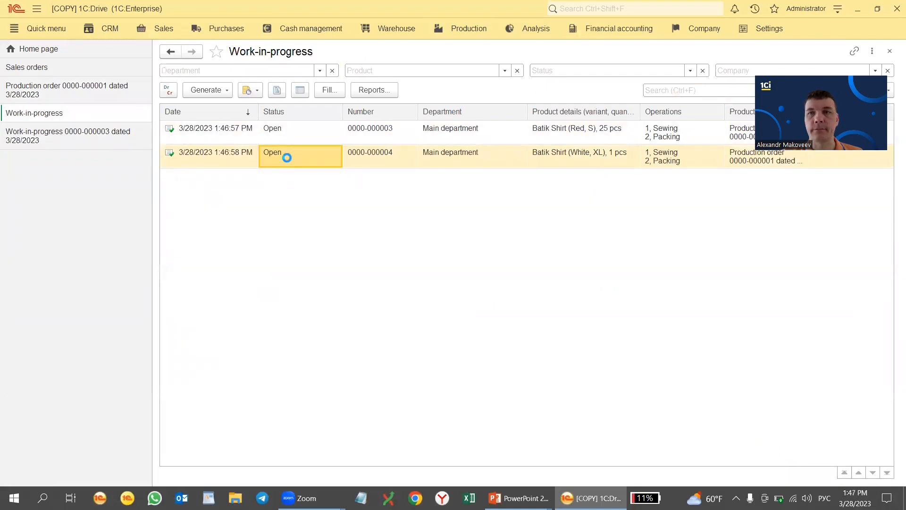
{"action": "left_click", "coordinate": [274, 120]}
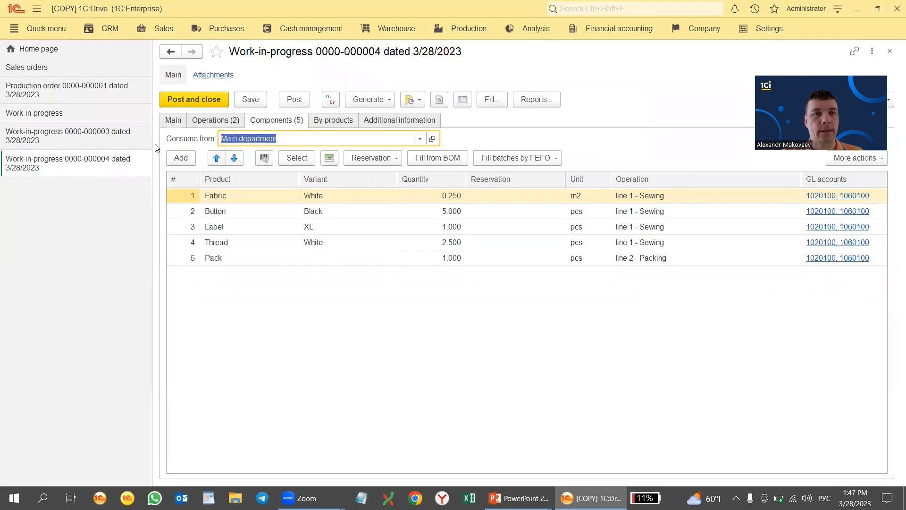
{"action": "left_click", "coordinate": [89, 139]}
{"action": "left_click", "coordinate": [271, 121]}
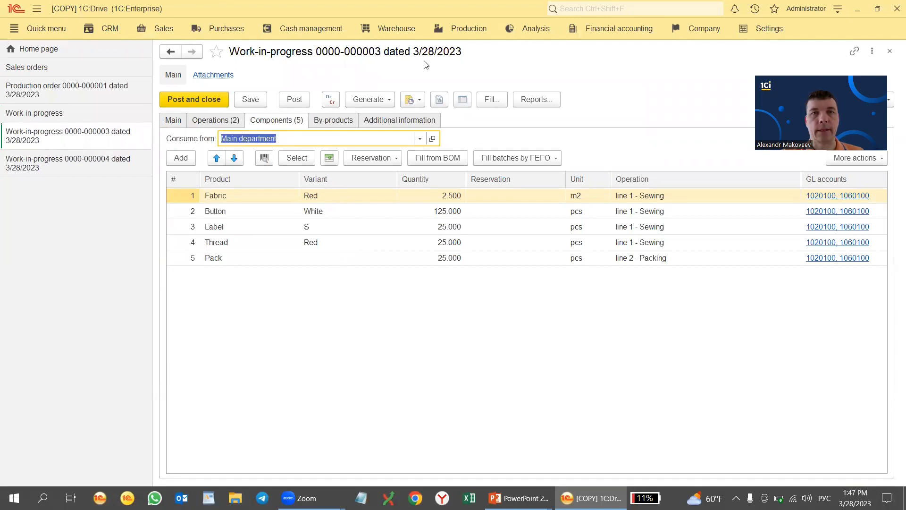
{"action": "left_click", "coordinate": [467, 30]}
{"action": "left_click", "coordinate": [188, 134]}
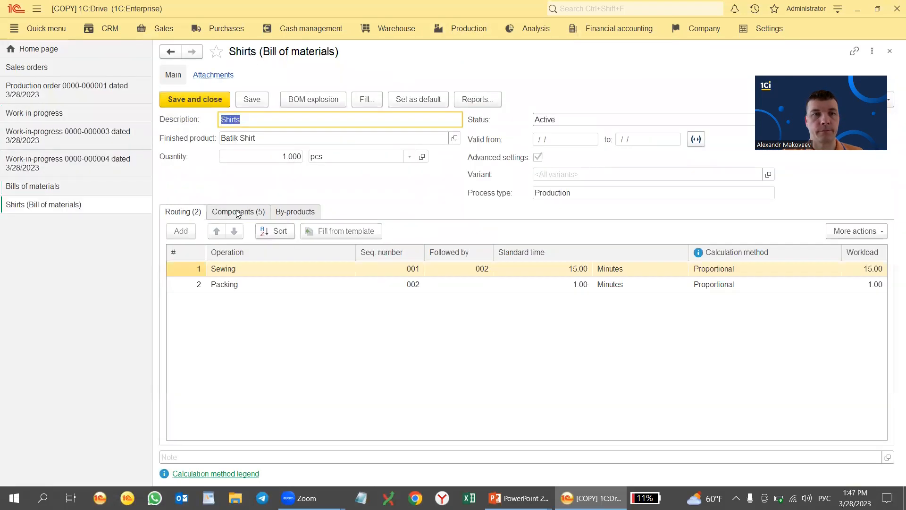
Inspect the Shirts fabric autofill rule and its [OrderedQuantity]*0.10 quantity formula
{"action": "left_click", "coordinate": [238, 212]}
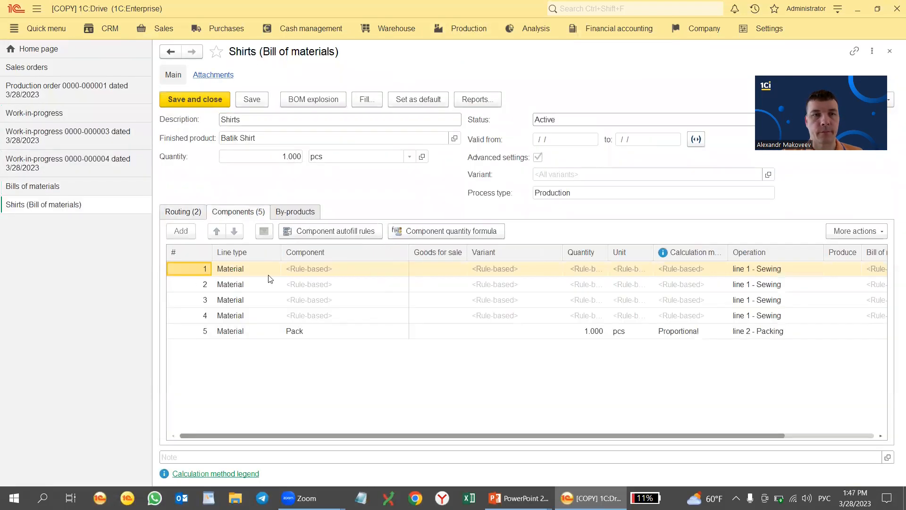
{"action": "left_click", "coordinate": [326, 272]}
{"action": "double_click", "coordinate": [324, 268]}
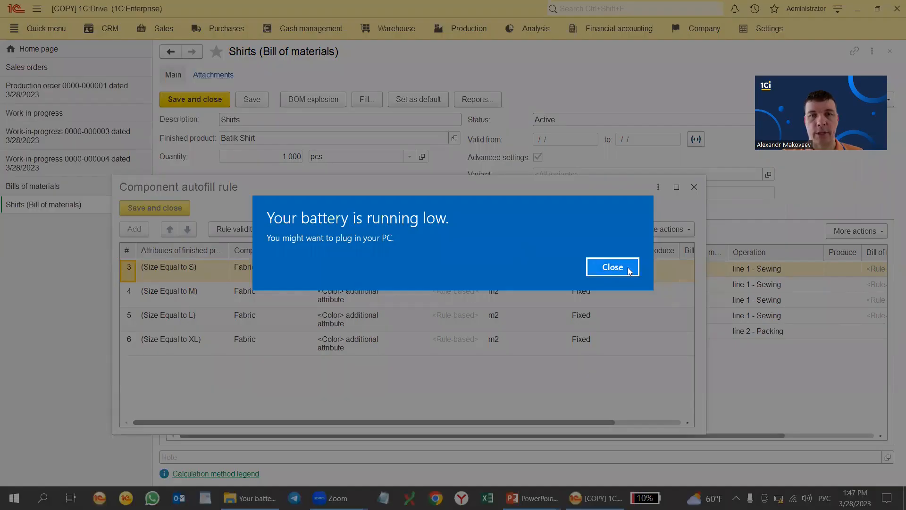
{"action": "left_click", "coordinate": [629, 270]}
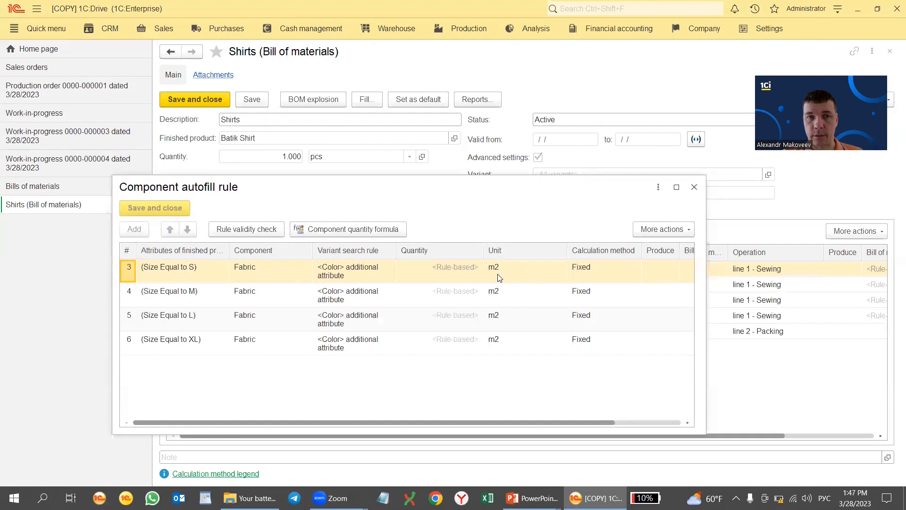
{"action": "left_click", "coordinate": [455, 279]}
{"action": "left_click", "coordinate": [348, 229]}
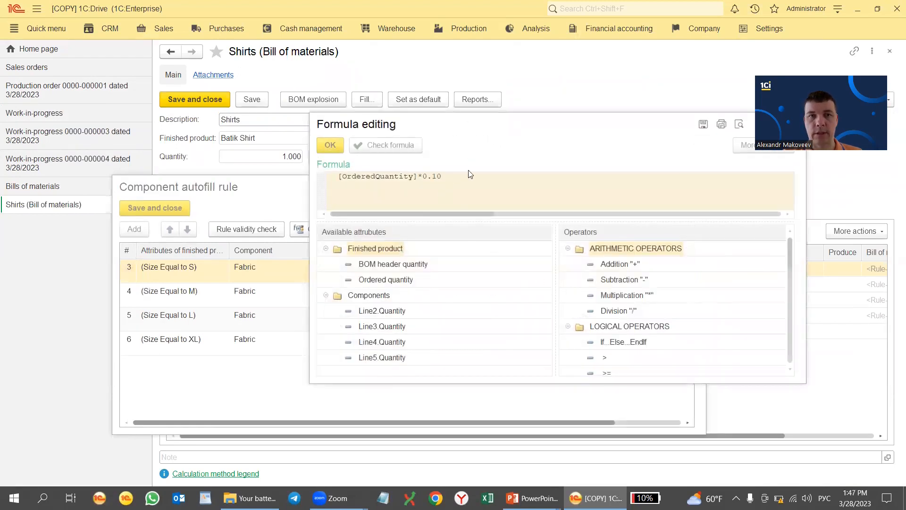
{"action": "left_click", "coordinate": [631, 130]}
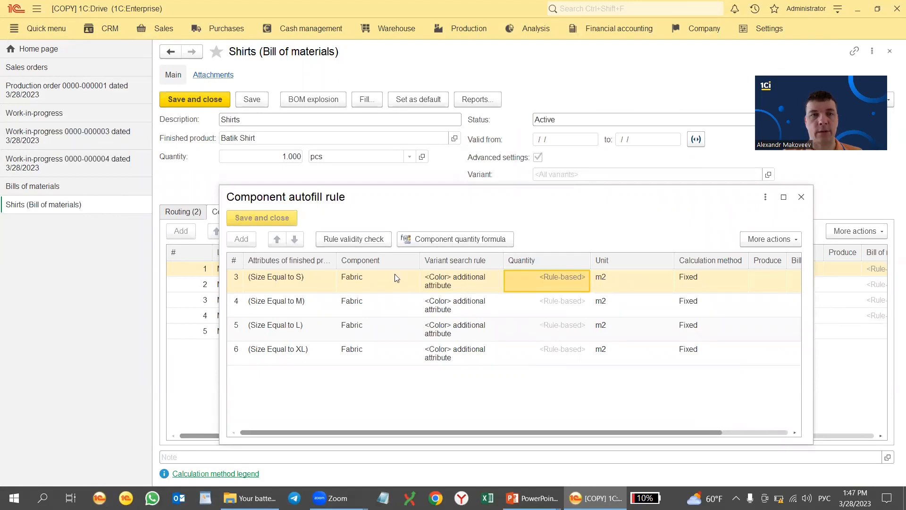
{"action": "left_click", "coordinate": [65, 141]}
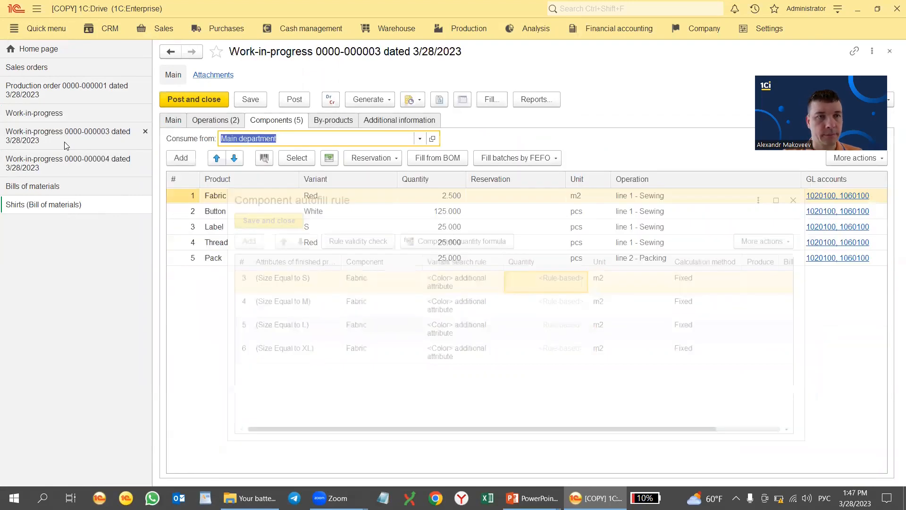
{"action": "left_click", "coordinate": [174, 122]}
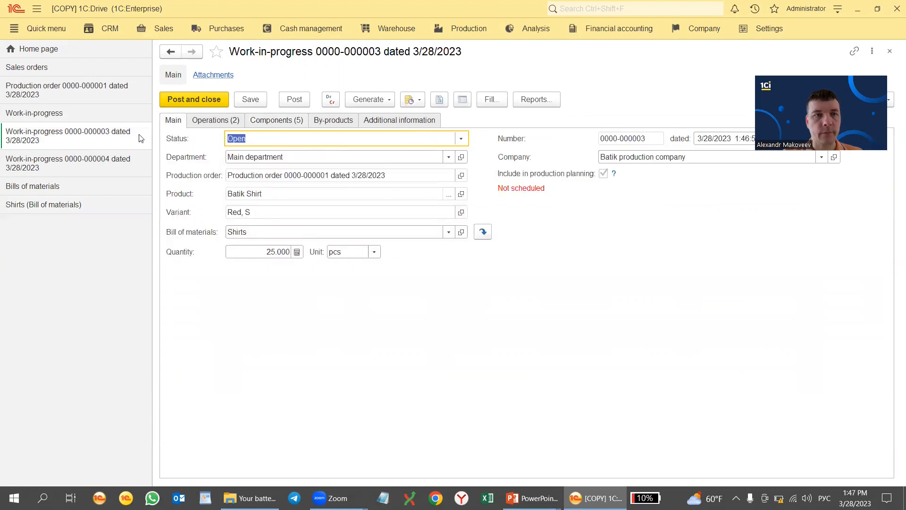
{"action": "left_click", "coordinate": [83, 162]}
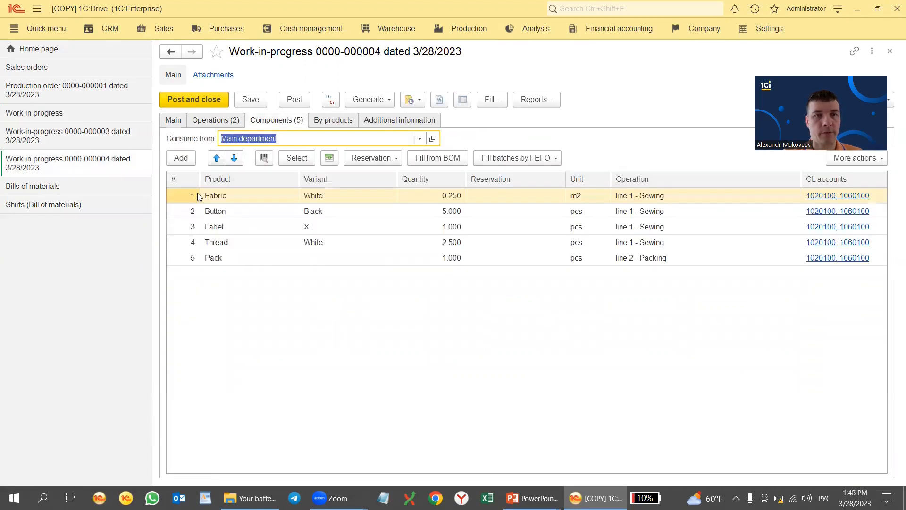
{"action": "left_click", "coordinate": [174, 120]}
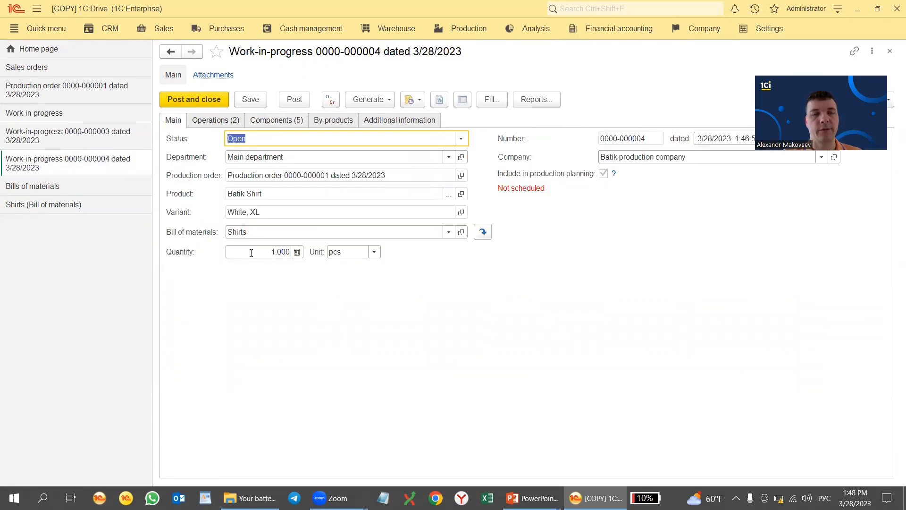
{"action": "left_click", "coordinate": [277, 122]}
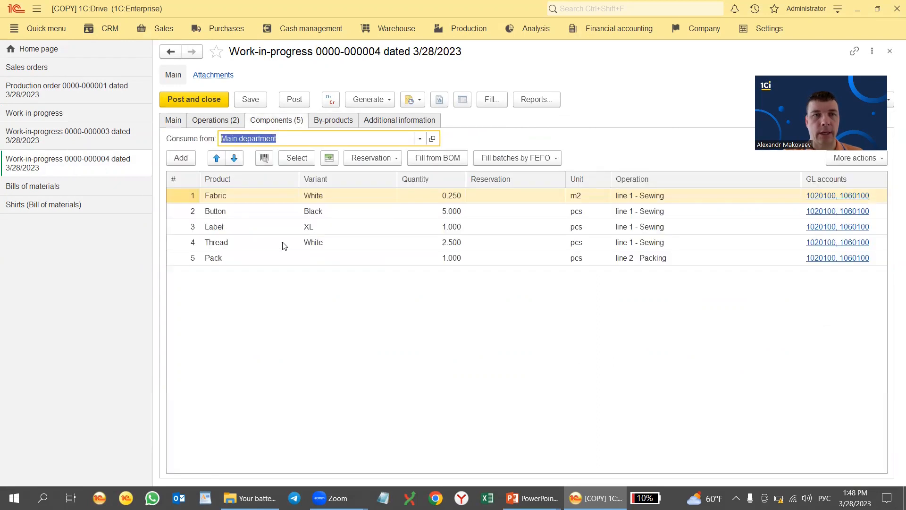
{"action": "left_click", "coordinate": [171, 122]}
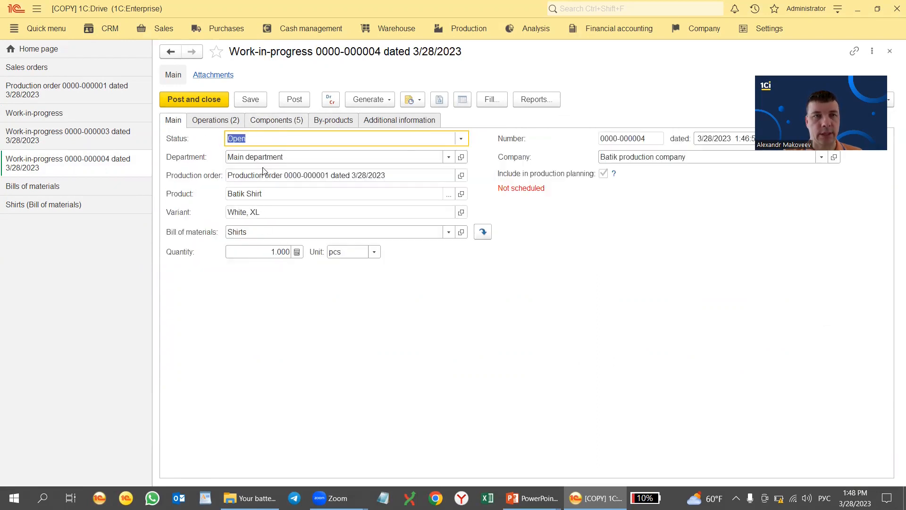
Review the XL fabric quantity formula in the Shirts bill of materials
{"action": "left_click", "coordinate": [77, 206]}
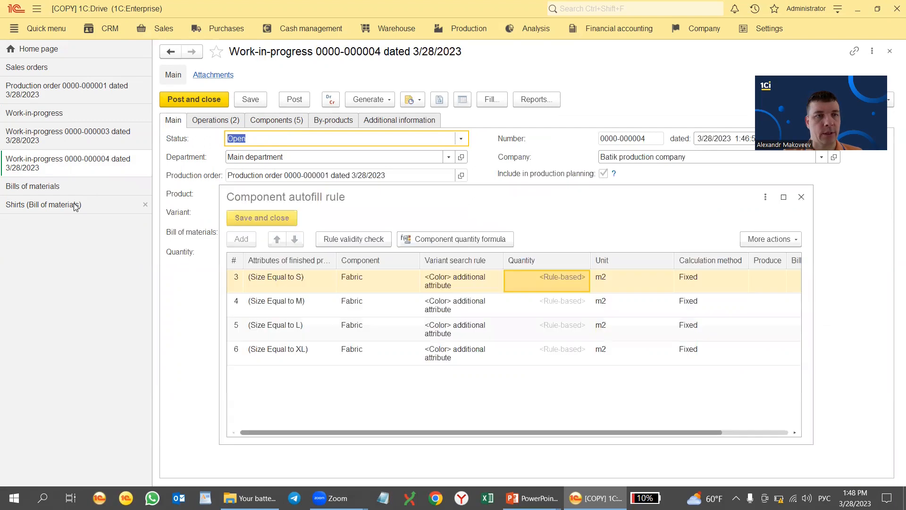
{"action": "left_click", "coordinate": [536, 353]}
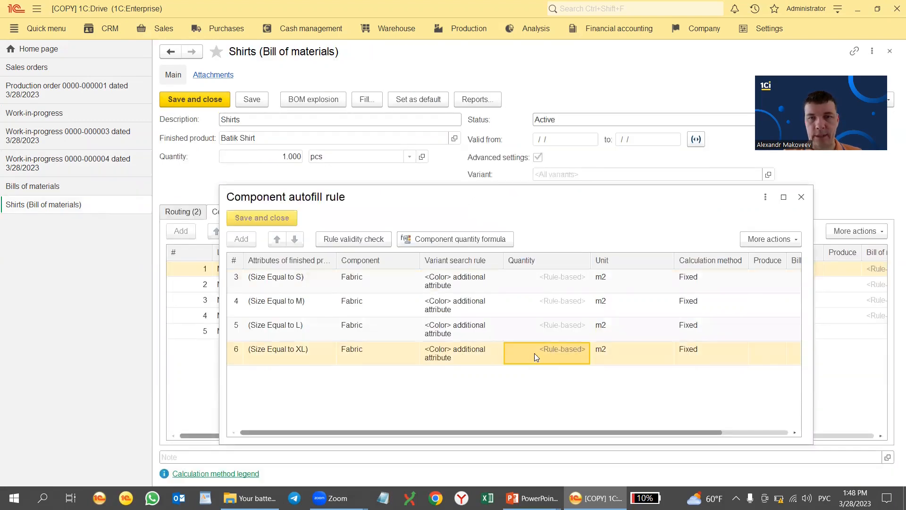
{"action": "left_click", "coordinate": [459, 240]}
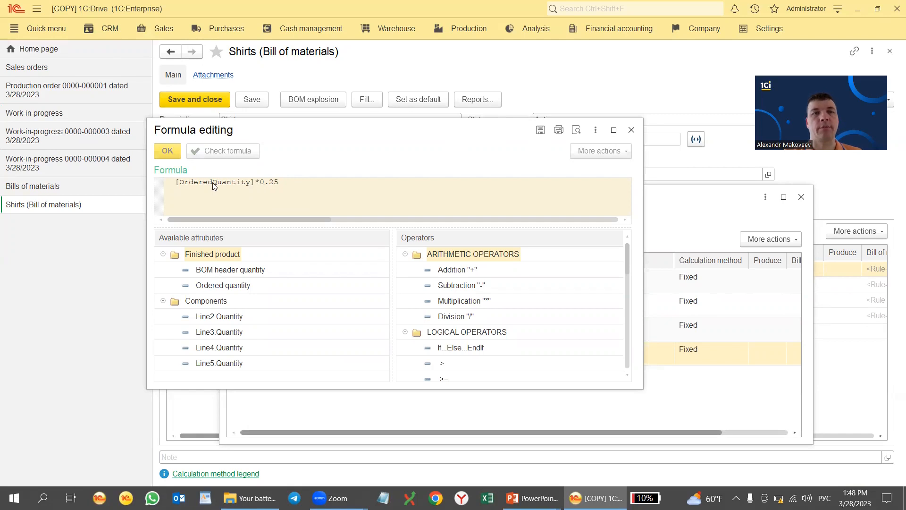
{"action": "left_click", "coordinate": [631, 130]}
{"action": "left_click", "coordinate": [79, 163]}
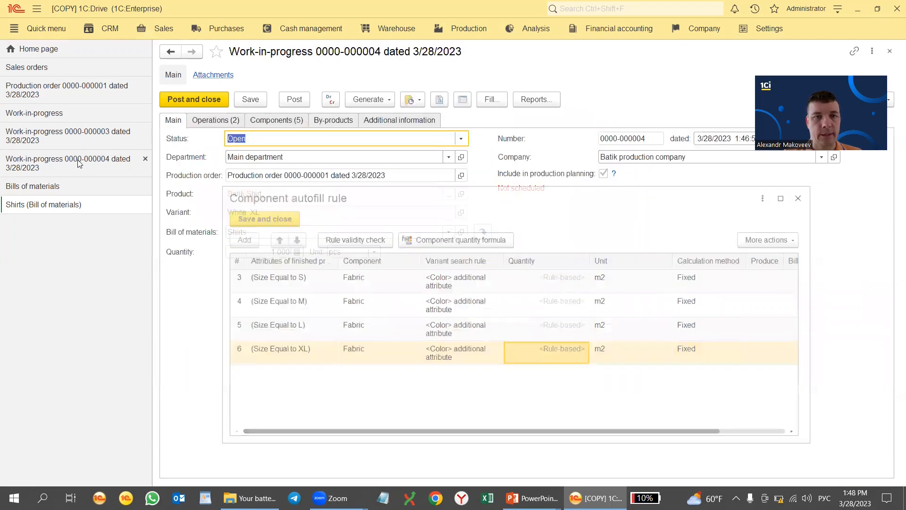
{"action": "left_click", "coordinate": [276, 125]}
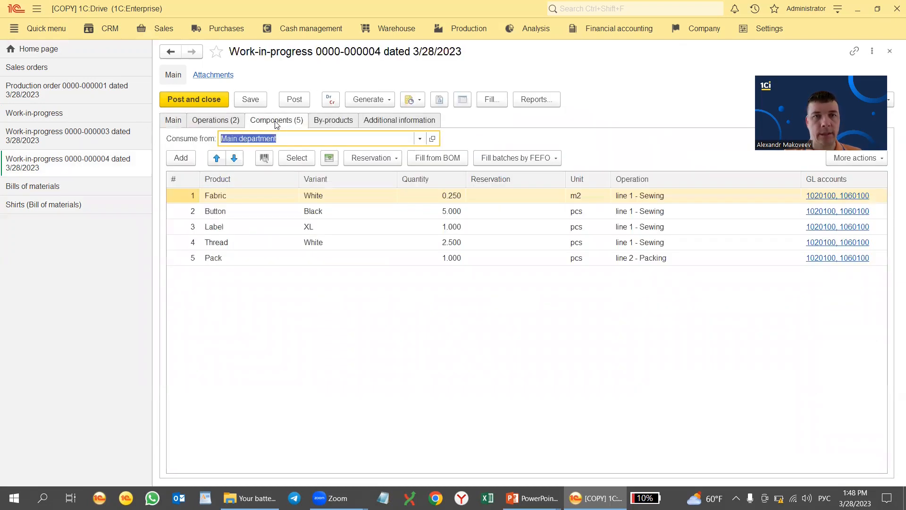
{"action": "left_click", "coordinate": [434, 195]}
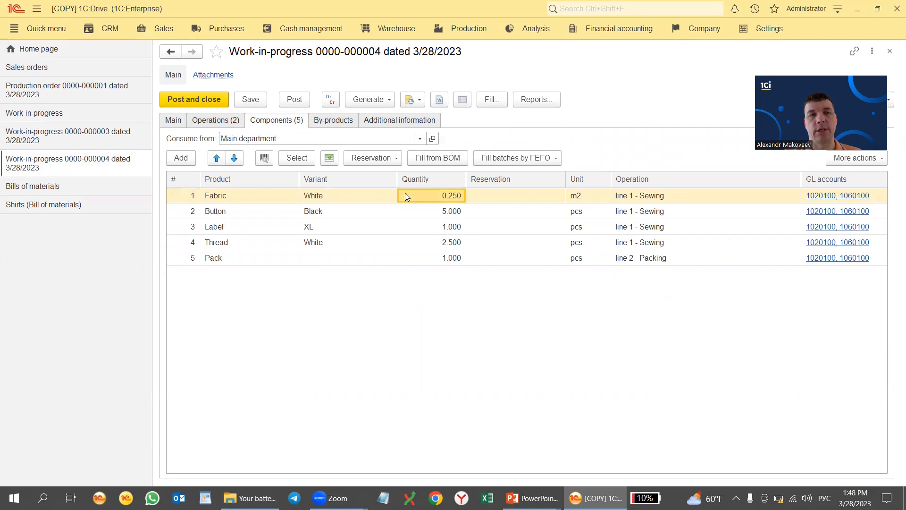
{"action": "left_click", "coordinate": [330, 199]}
{"action": "left_click", "coordinate": [173, 120]}
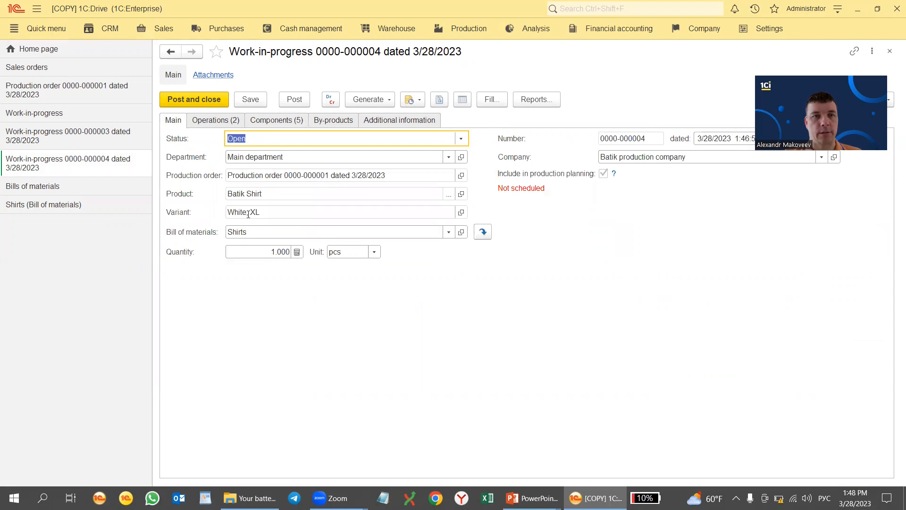
{"action": "left_click", "coordinate": [273, 120]}
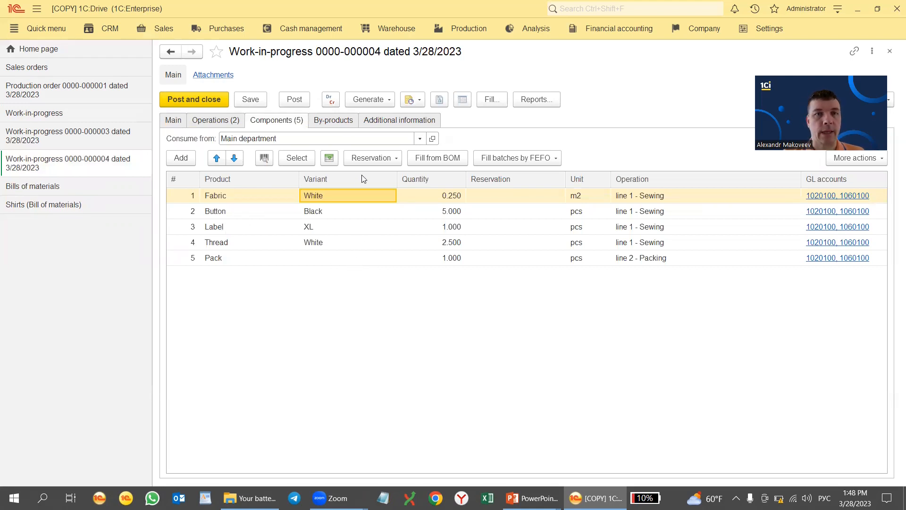
{"action": "left_click", "coordinate": [420, 138]}
{"action": "left_click", "coordinate": [303, 155]}
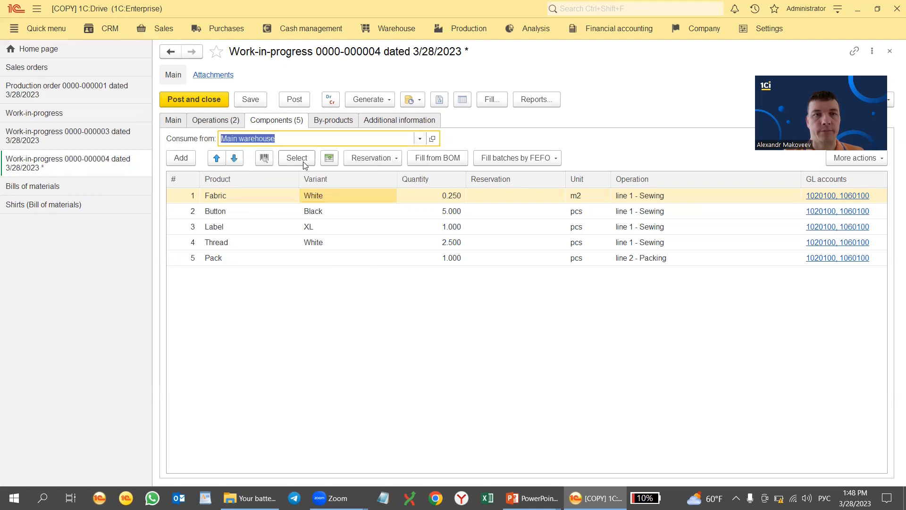
{"action": "left_click", "coordinate": [178, 121]}
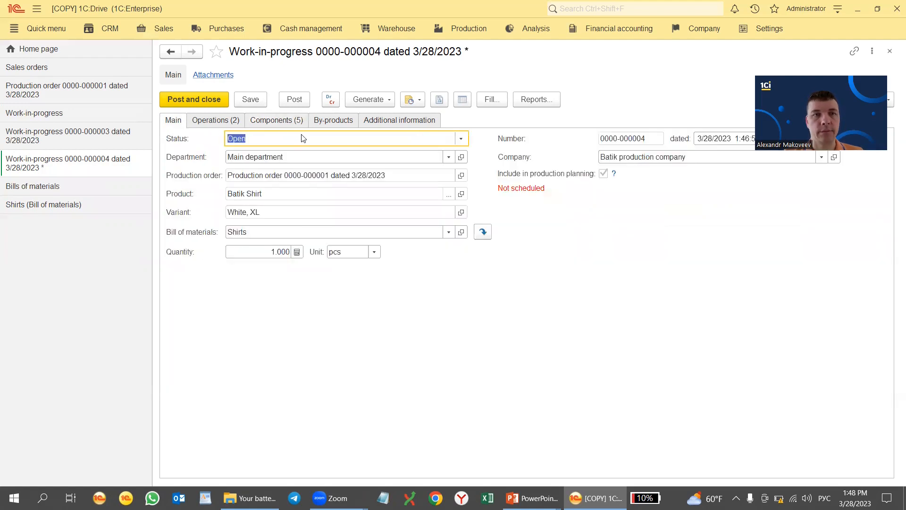
Mark the work-in-progress Completed, confirm the unfinished operations, and post it
{"action": "left_click", "coordinate": [459, 139]}
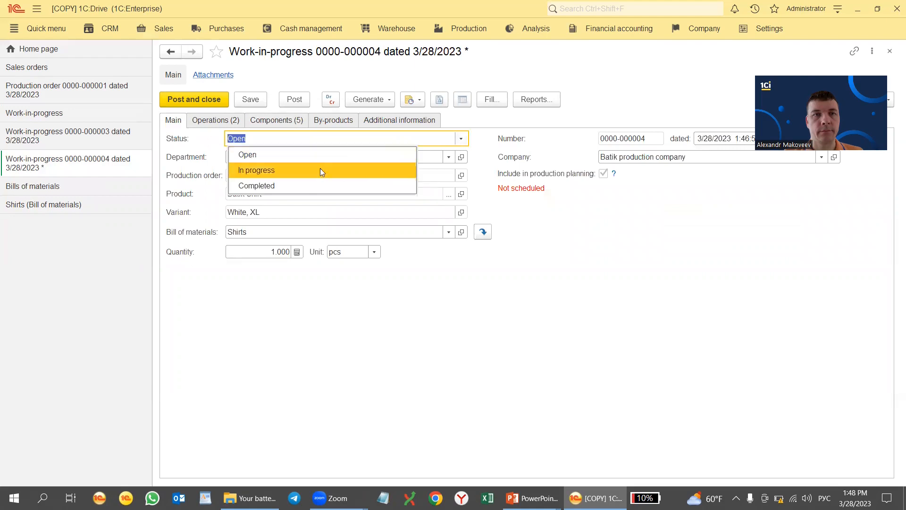
{"action": "left_click", "coordinate": [316, 183]}
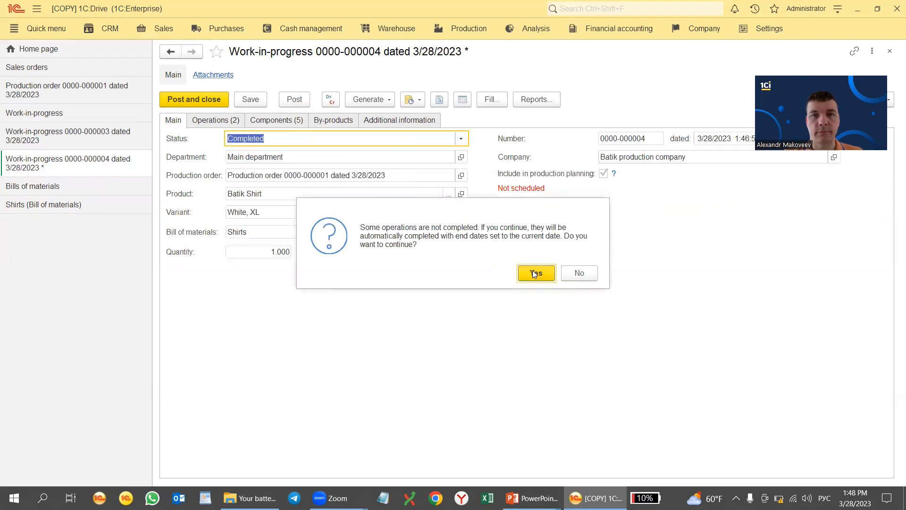
{"action": "key", "text": "Return"}
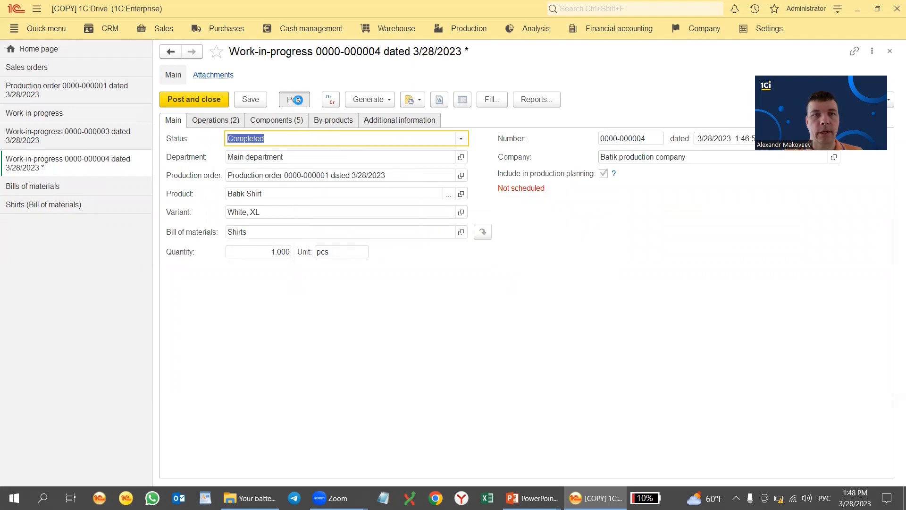
{"action": "left_click", "coordinate": [297, 100]}
{"action": "left_click", "coordinate": [375, 100]}
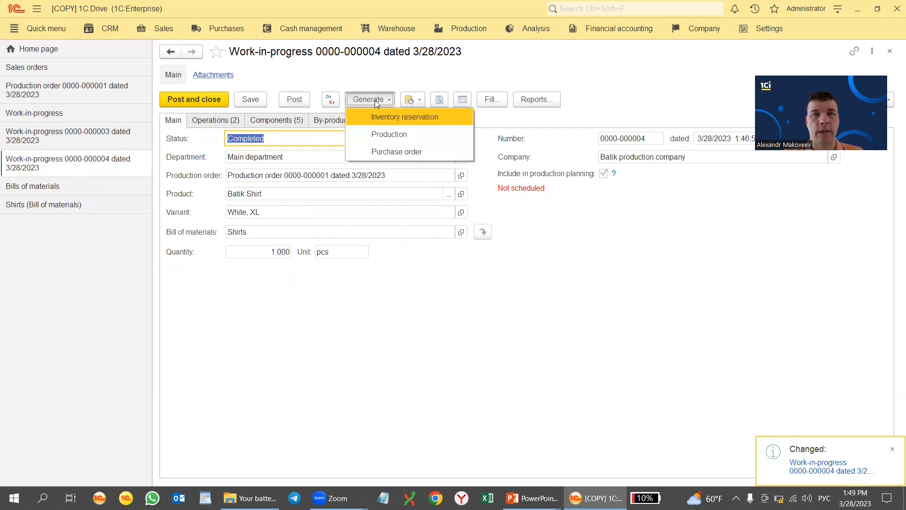
Post a Production document sending the White, XL shirt to Main warehouse, then reopen the work-in-progress list
{"action": "left_click", "coordinate": [397, 133]}
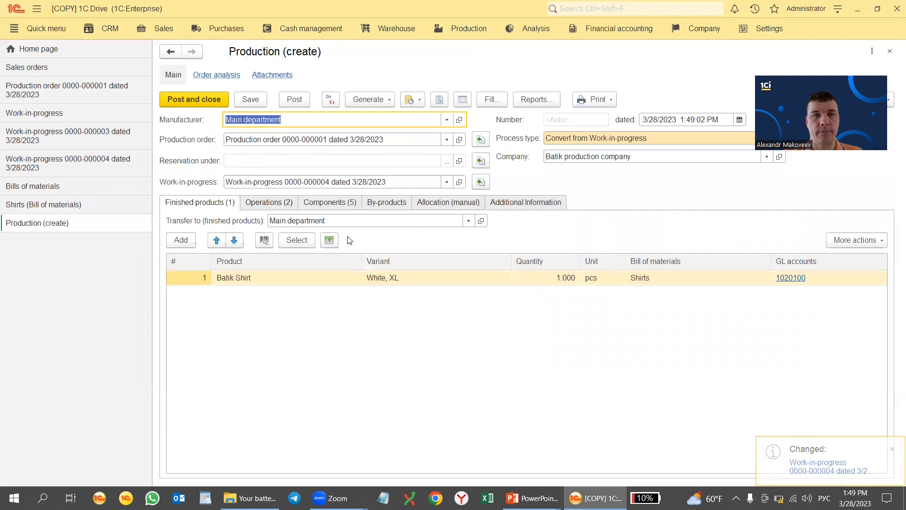
{"action": "left_click", "coordinate": [468, 221]}
{"action": "left_click", "coordinate": [392, 237]}
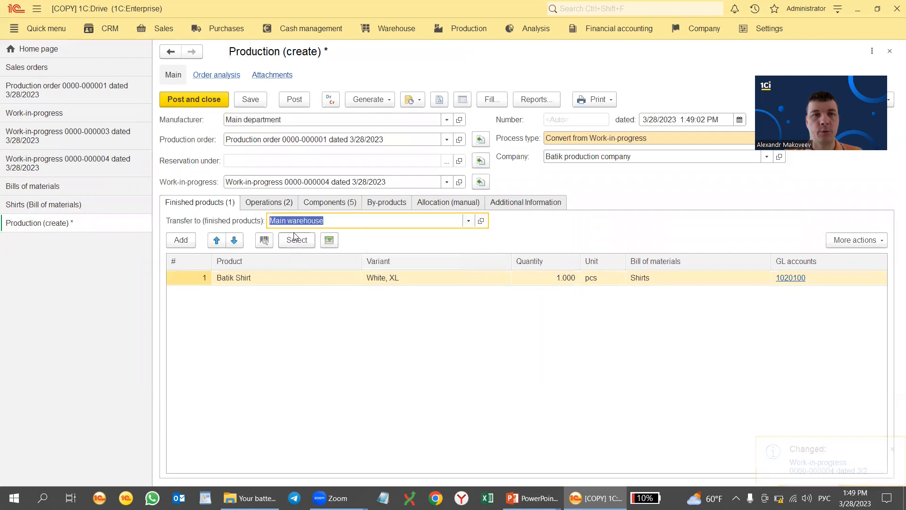
{"action": "left_click", "coordinate": [189, 100]}
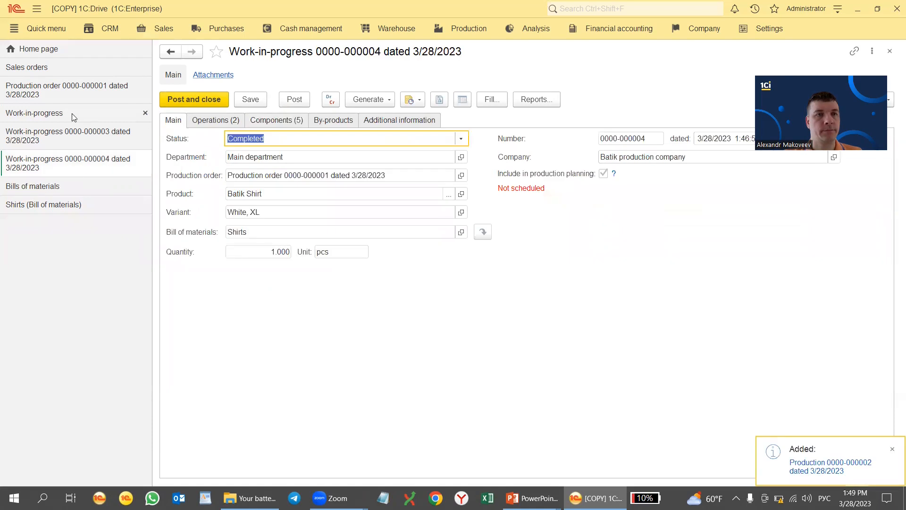
{"action": "left_click", "coordinate": [72, 113]}
{"action": "left_click", "coordinate": [296, 134]}
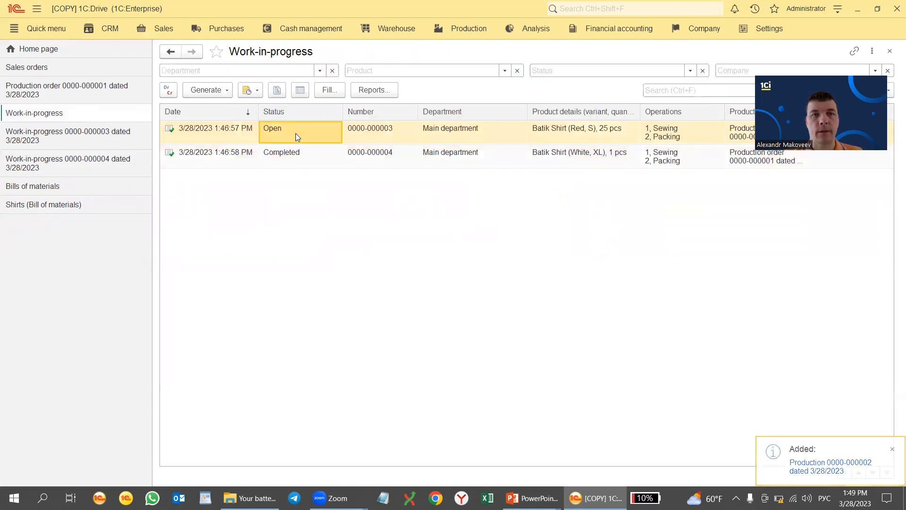
{"action": "double_click", "coordinate": [295, 133]}
{"action": "left_click", "coordinate": [278, 120]}
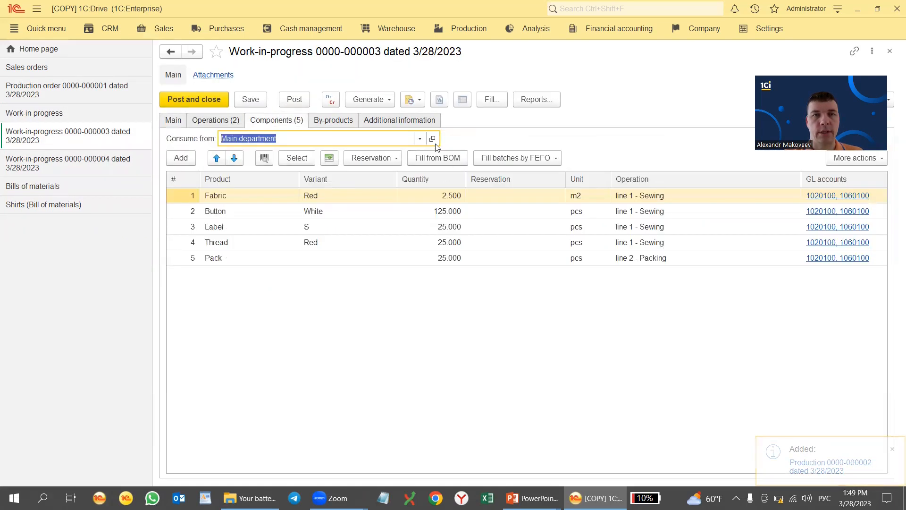
{"action": "left_click", "coordinate": [419, 138]}
{"action": "left_click", "coordinate": [305, 154]}
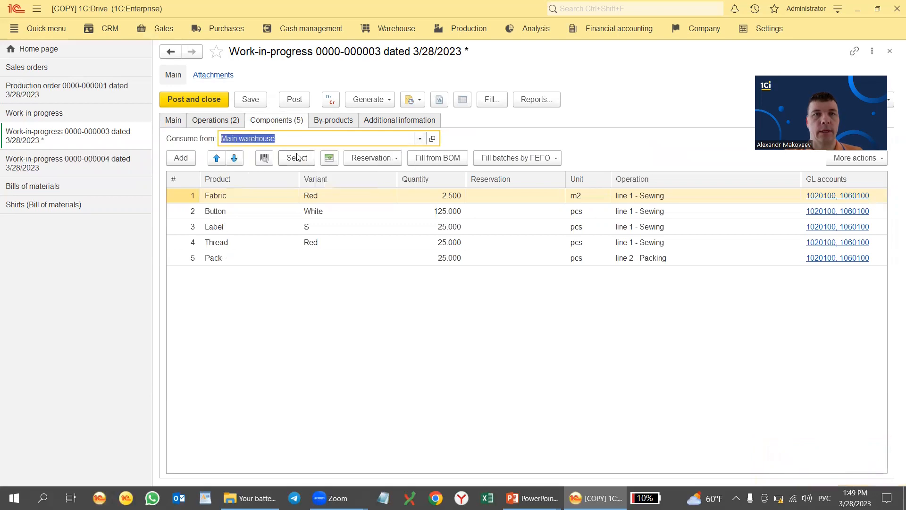
{"action": "left_click", "coordinate": [293, 99]}
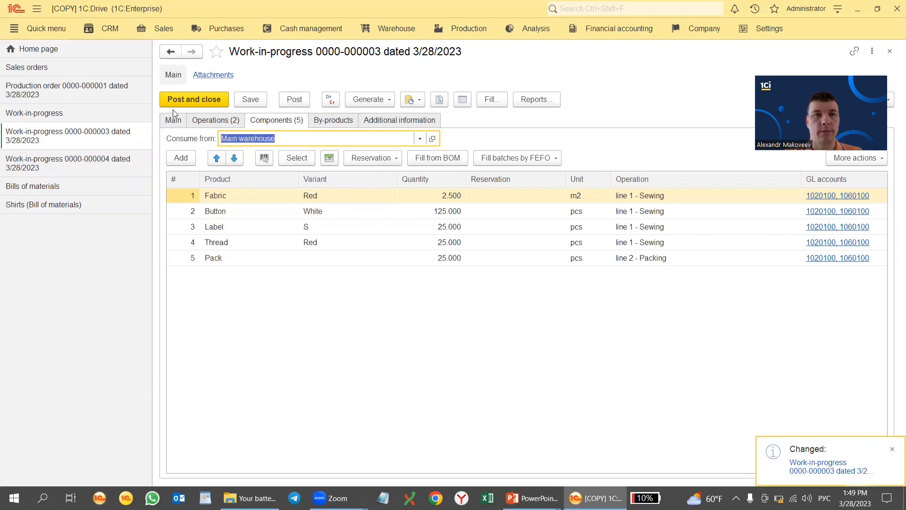
Set its status to Completed, post it, and create a Production document from it
{"action": "left_click", "coordinate": [173, 120]}
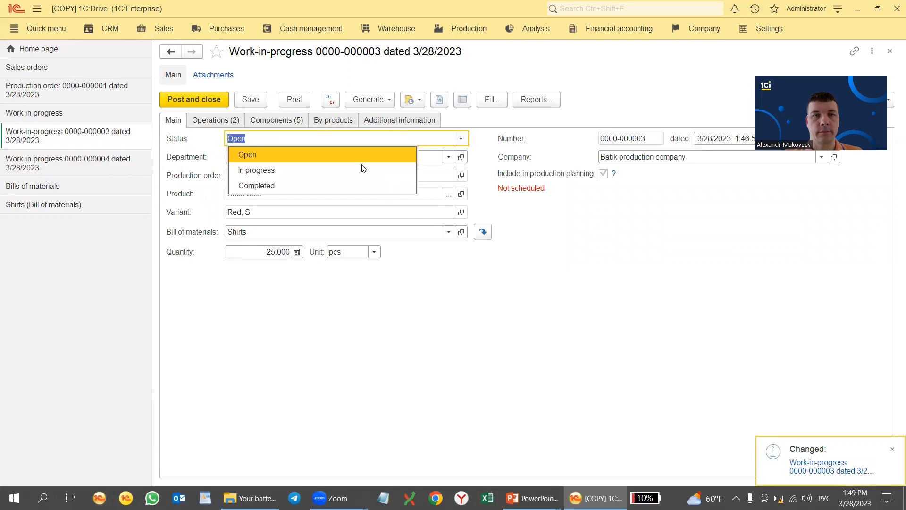
{"action": "left_click", "coordinate": [317, 185]}
{"action": "left_click", "coordinate": [532, 271]}
{"action": "left_click", "coordinate": [295, 98]}
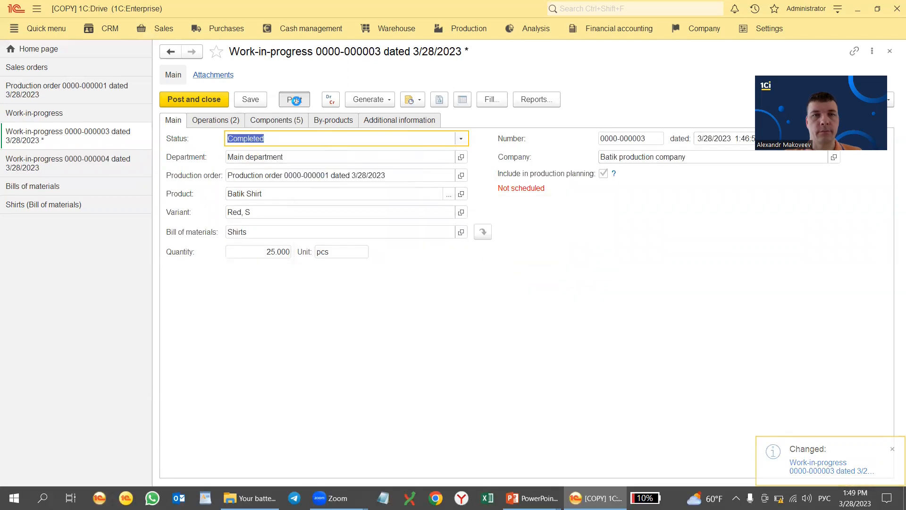
{"action": "left_click", "coordinate": [371, 100]}
{"action": "left_click", "coordinate": [394, 131]}
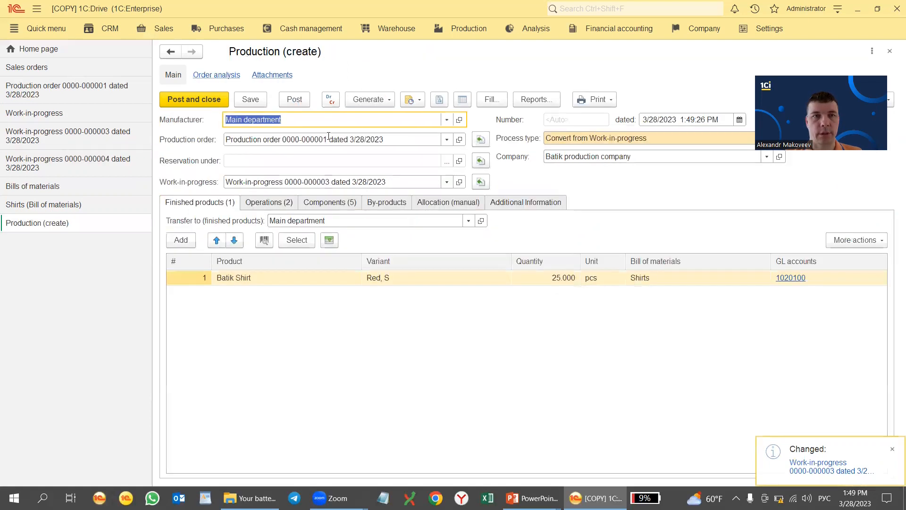
Send the 25 Red, S shirts to Main warehouse, post the Production, and close the work-in-progress
{"action": "left_click", "coordinate": [468, 221]}
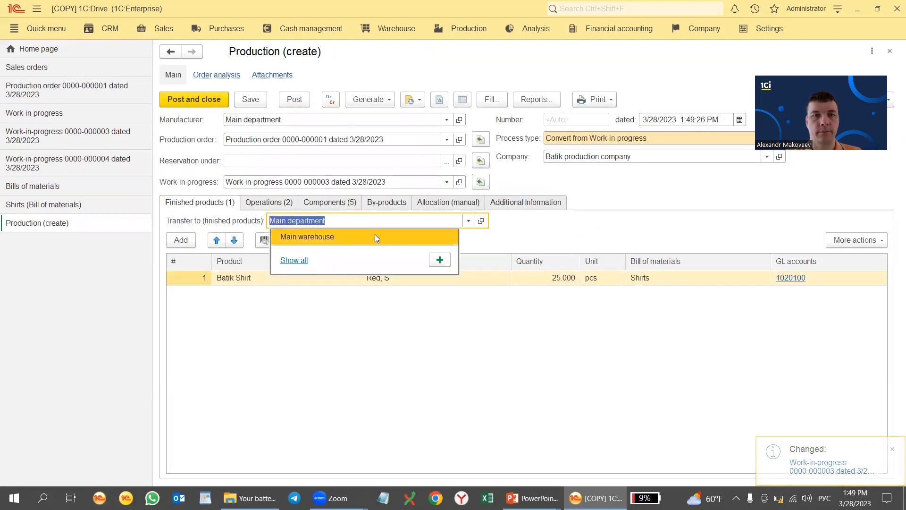
{"action": "left_click", "coordinate": [375, 234]}
{"action": "left_click", "coordinate": [205, 99]}
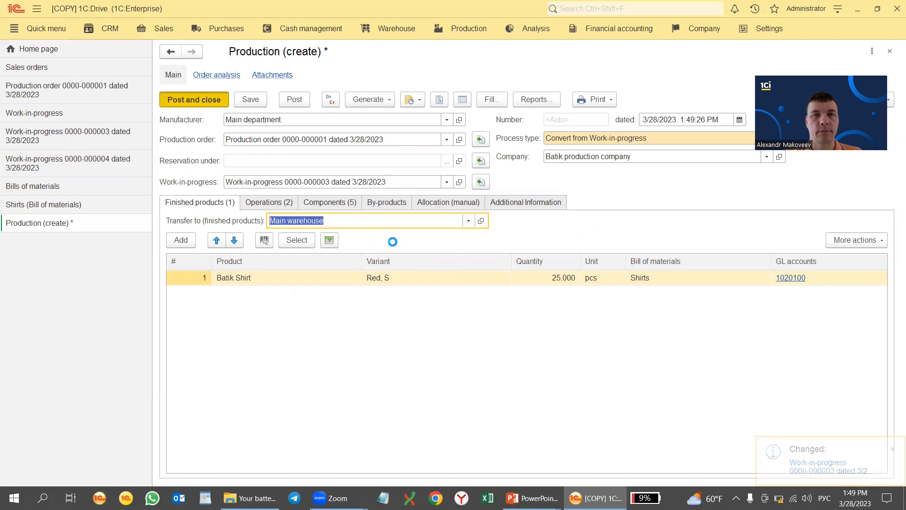
{"action": "left_click", "coordinate": [209, 101]}
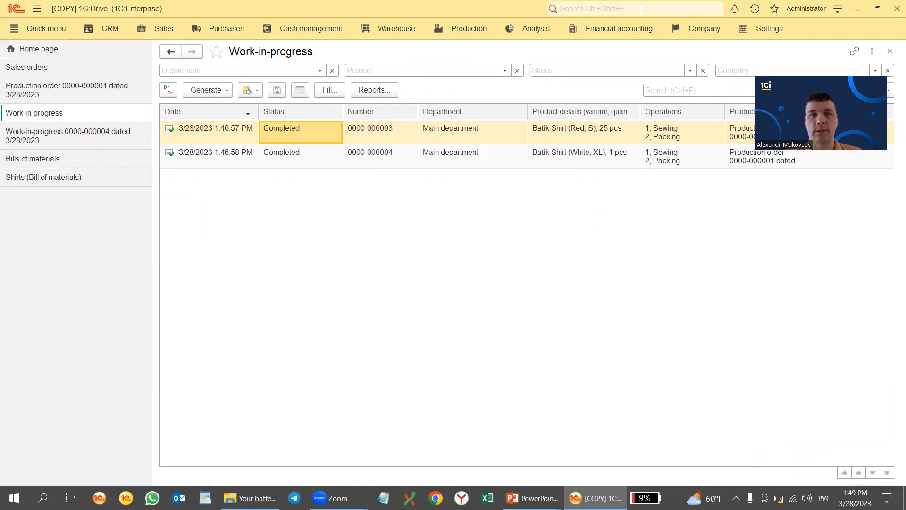
Open the Warehouse Available stock report with its product filter set to Batik Shirt
{"action": "left_click", "coordinate": [397, 29]}
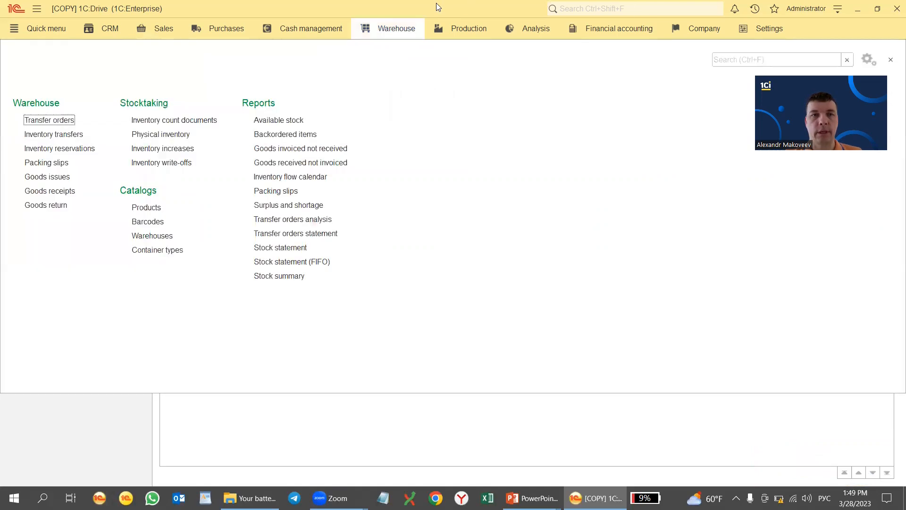
{"action": "left_click", "coordinate": [279, 121]}
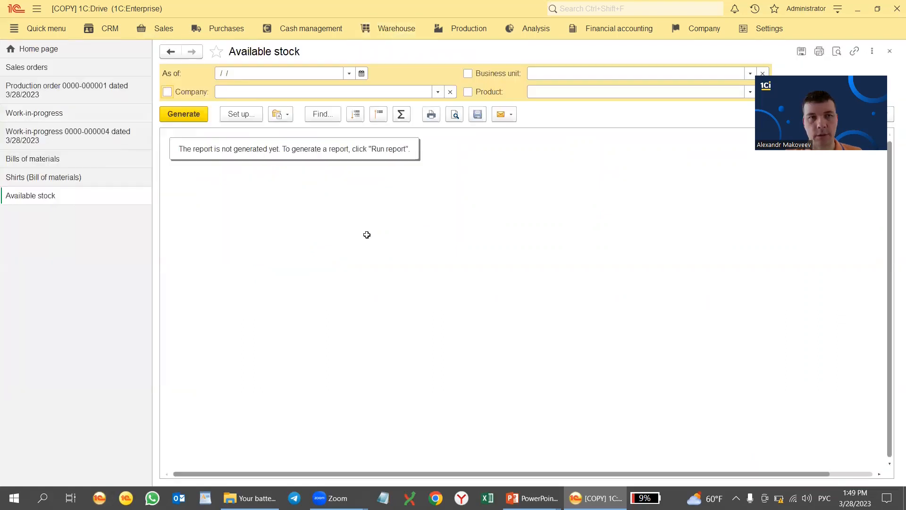
{"action": "key", "text": "XF86MonBrightnessDown"}
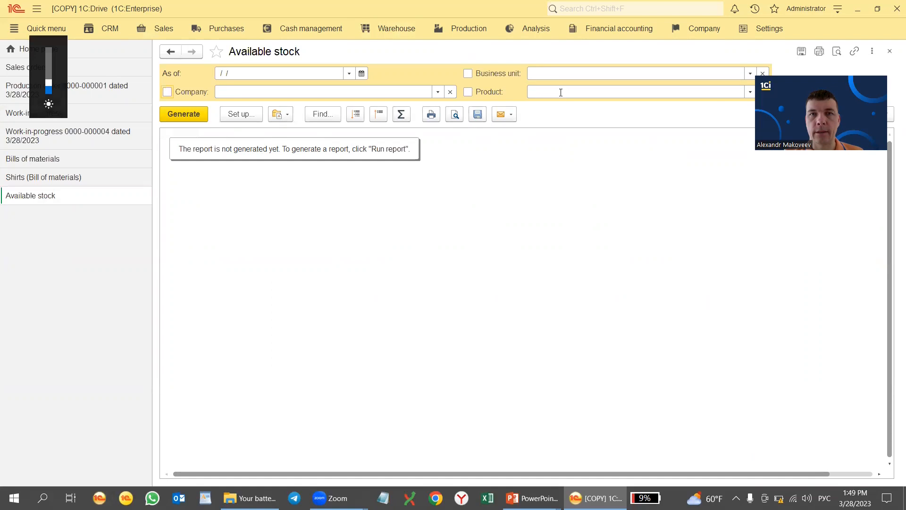
{"action": "left_click", "coordinate": [536, 91]}
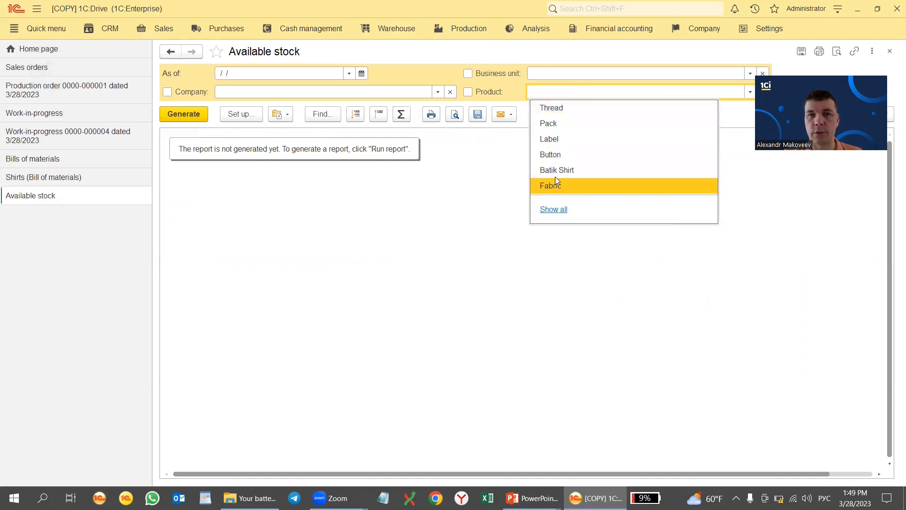
{"action": "left_click", "coordinate": [554, 209]}
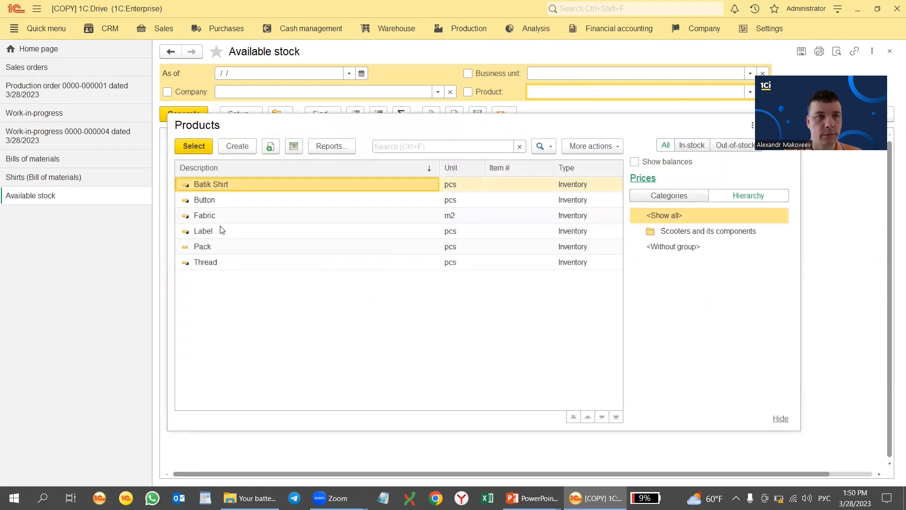
{"action": "double_click", "coordinate": [217, 185]}
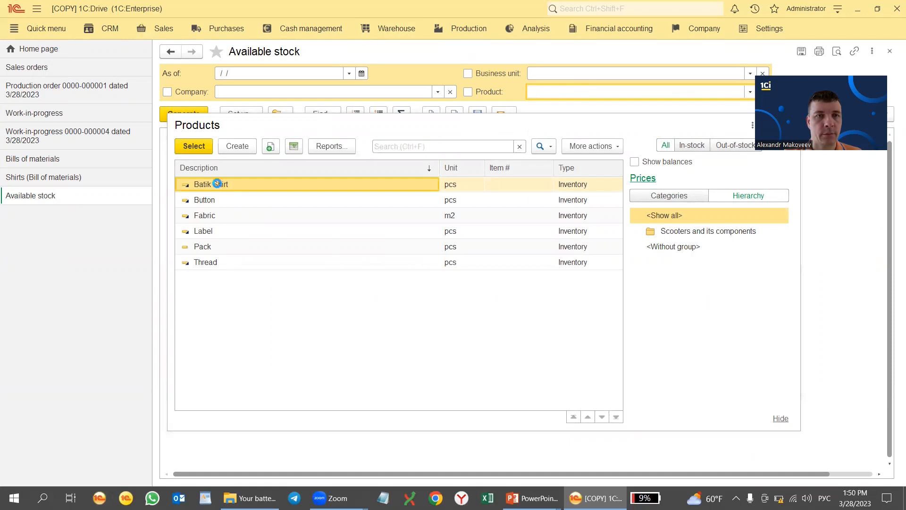
{"action": "left_click", "coordinate": [436, 208]}
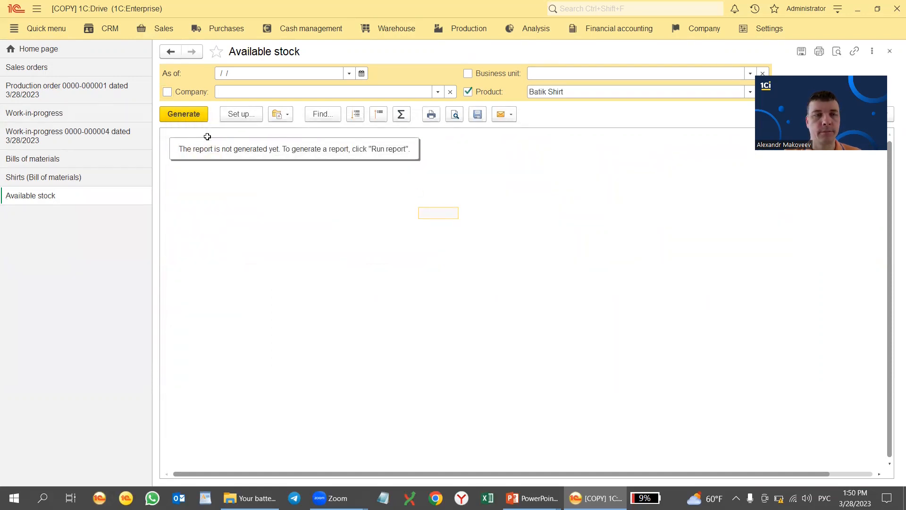
{"action": "left_click", "coordinate": [242, 117]}
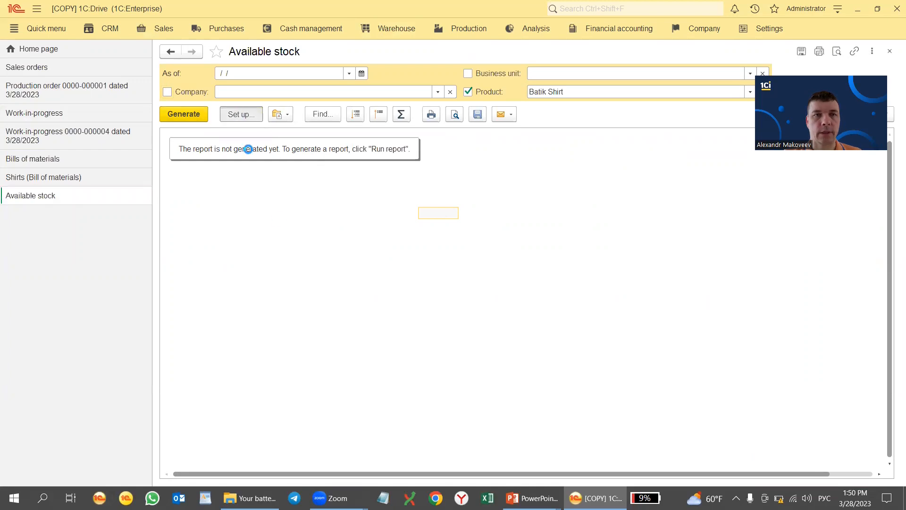
Group the Available stock report by Variant under Product, add the By sales orders breakdown, and generate it
{"action": "left_click", "coordinate": [336, 361]}
{"action": "left_click", "coordinate": [381, 175]}
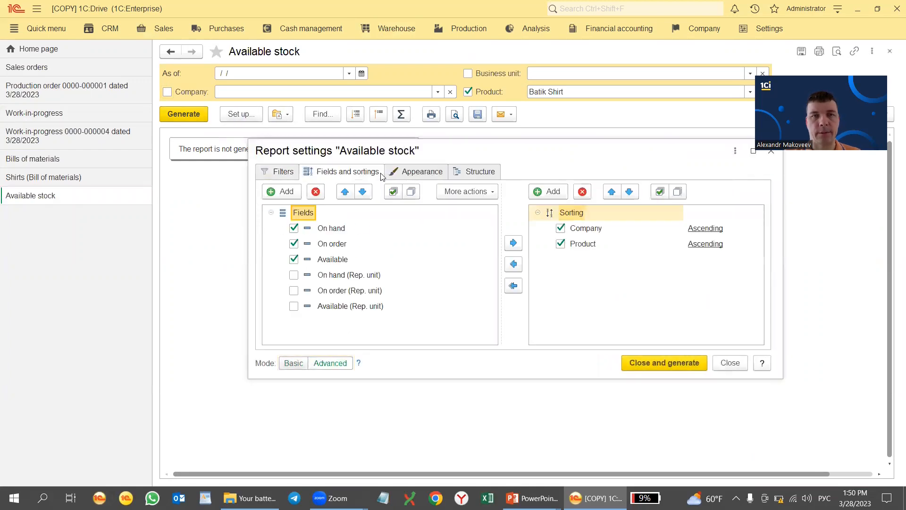
{"action": "left_click", "coordinate": [470, 174]}
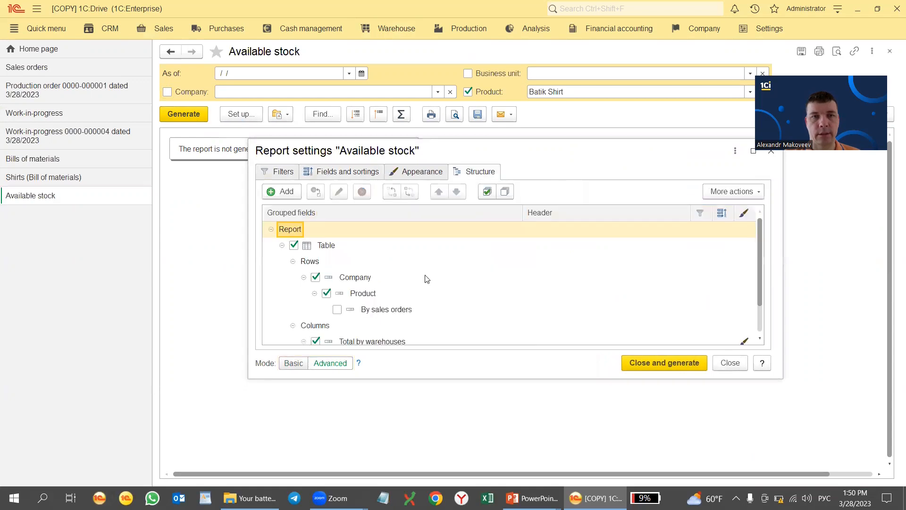
{"action": "right_click", "coordinate": [365, 295]}
{"action": "left_click", "coordinate": [402, 275]}
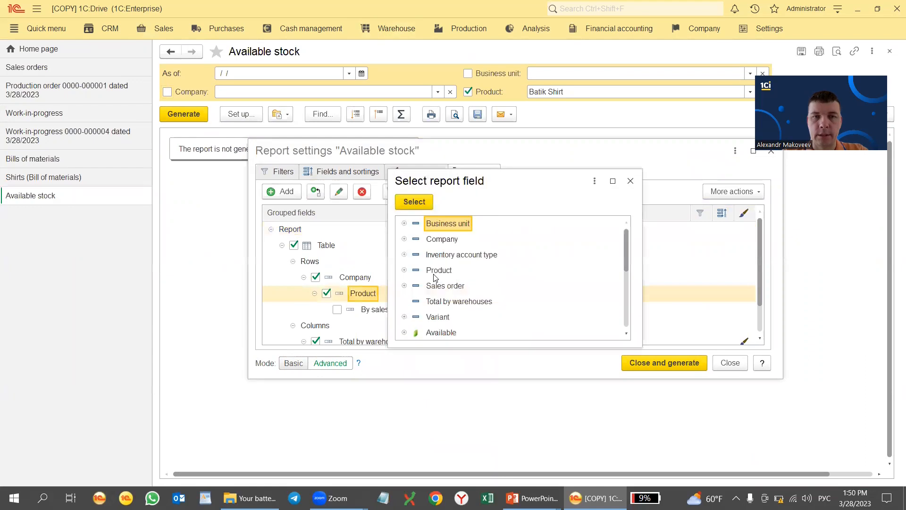
{"action": "double_click", "coordinate": [439, 317]}
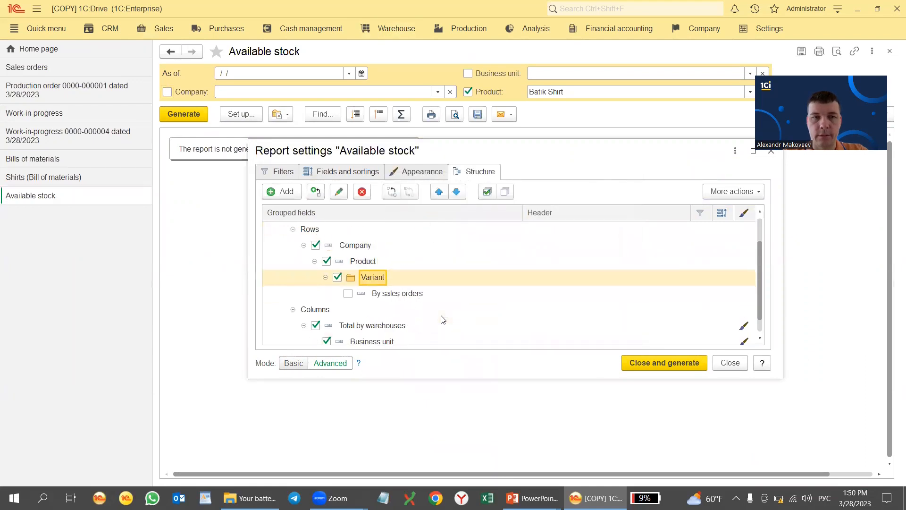
{"action": "left_click", "coordinate": [348, 294]}
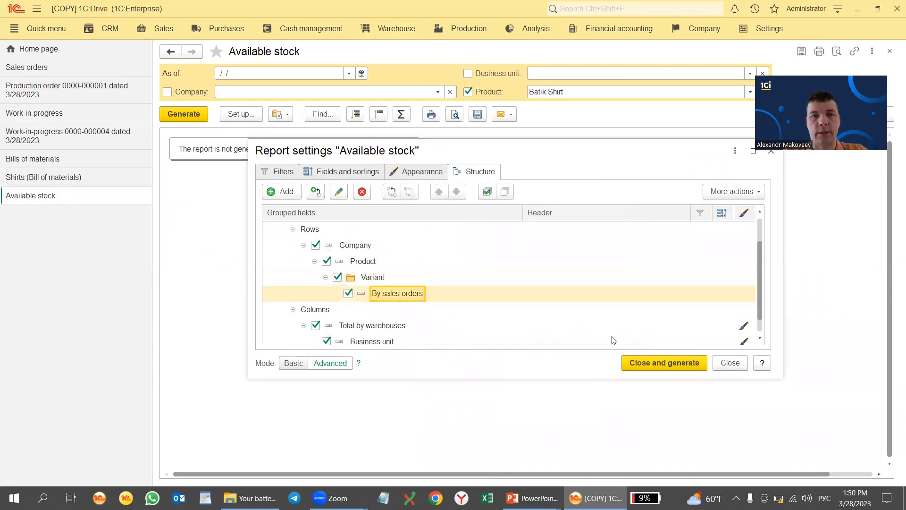
{"action": "left_click", "coordinate": [659, 365]}
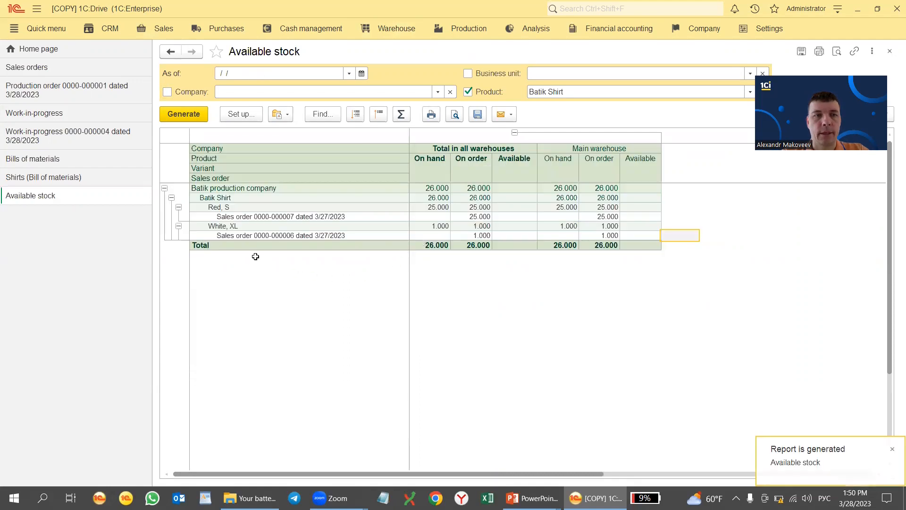
Review the Batik Shirt rows: Red, S at 25.000 and White, XL at 1.000, each on its sales order
{"action": "left_click", "coordinate": [222, 207]}
{"action": "left_click", "coordinate": [259, 217]}
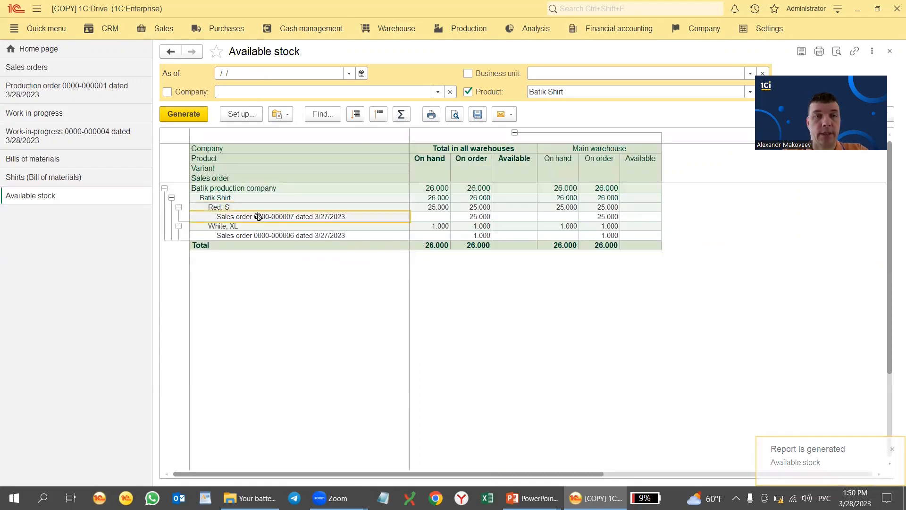
{"action": "left_click", "coordinate": [478, 218]}
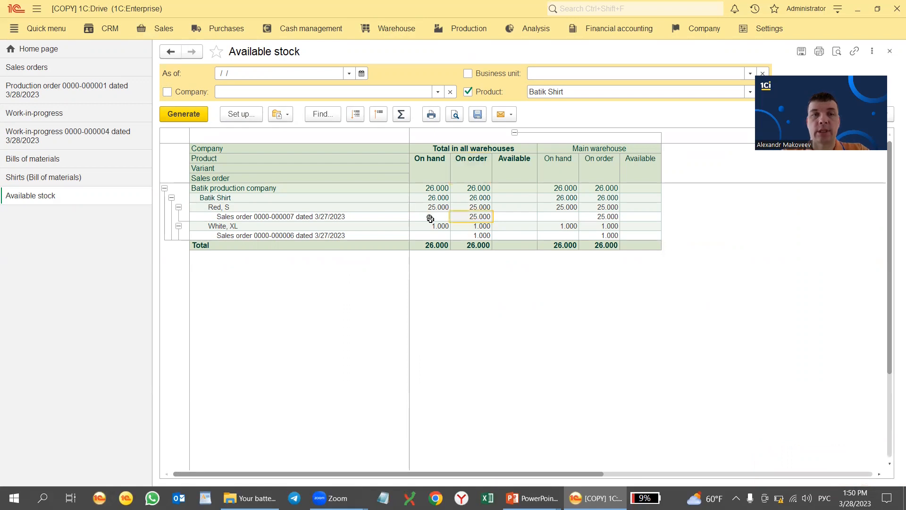
{"action": "left_click", "coordinate": [291, 216]}
{"action": "left_click", "coordinate": [298, 235]}
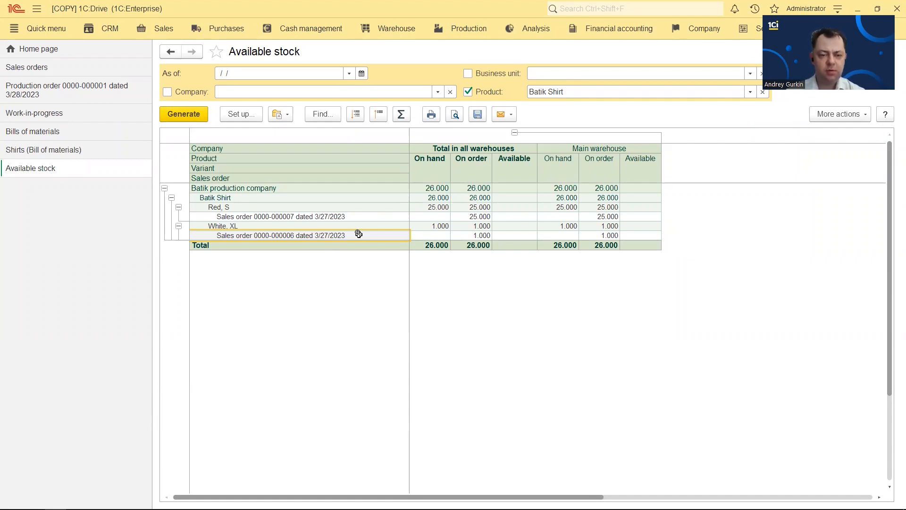
Present the 'Step 4: Invoicing. Using appropriate process' slide, then return to 1C:Drive
{"action": "key", "text": "alt+Tab"}
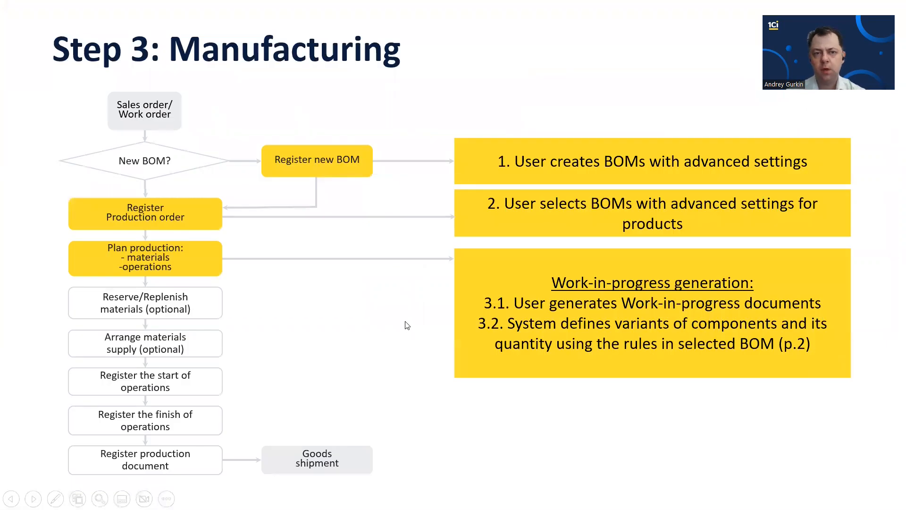
{"action": "key", "text": "Right"}
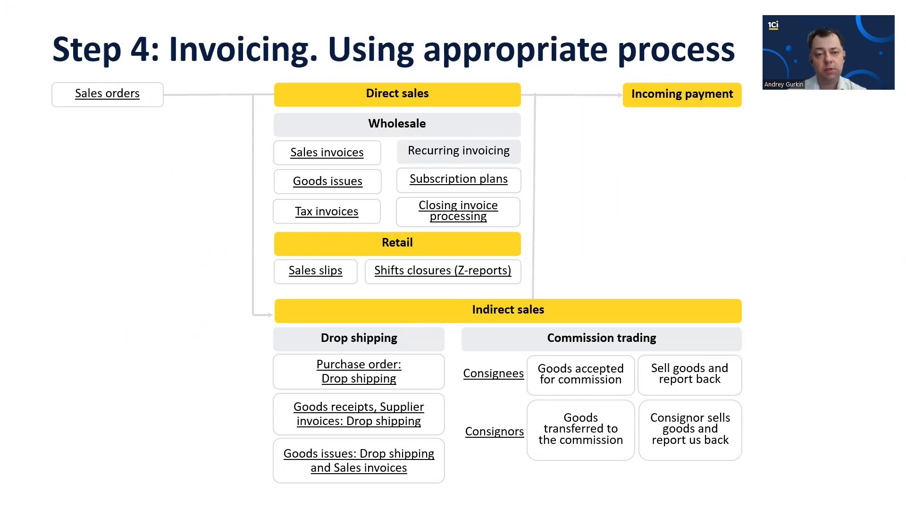
{"action": "key", "text": "alt+Tab"}
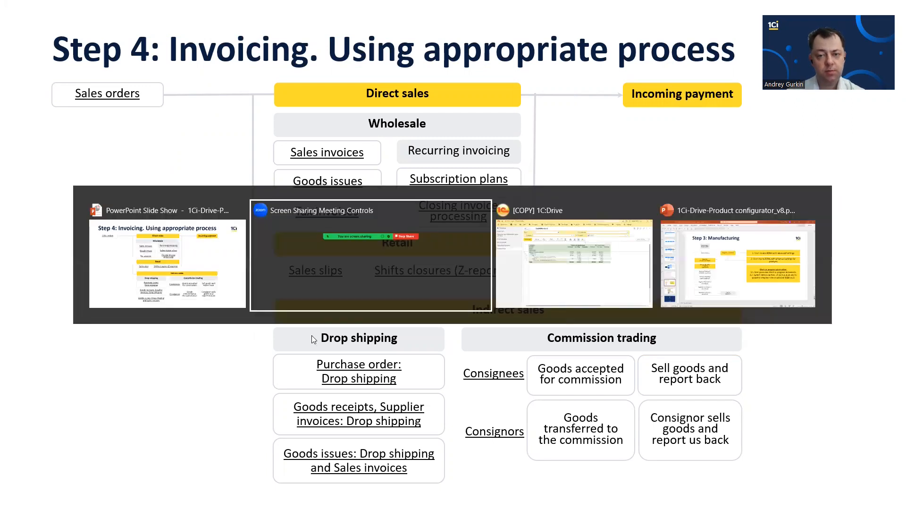
{"action": "left_click", "coordinate": [547, 255]}
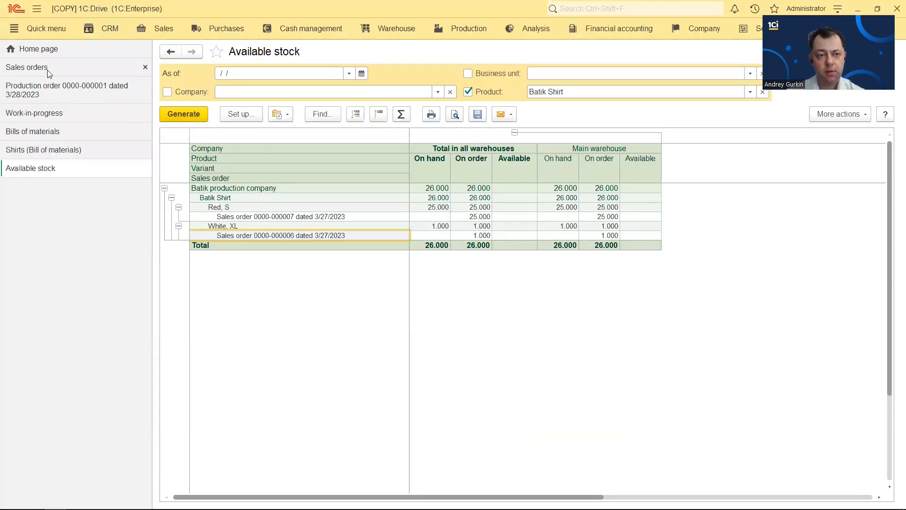
{"action": "left_click", "coordinate": [47, 70]}
{"action": "left_click", "coordinate": [367, 128]}
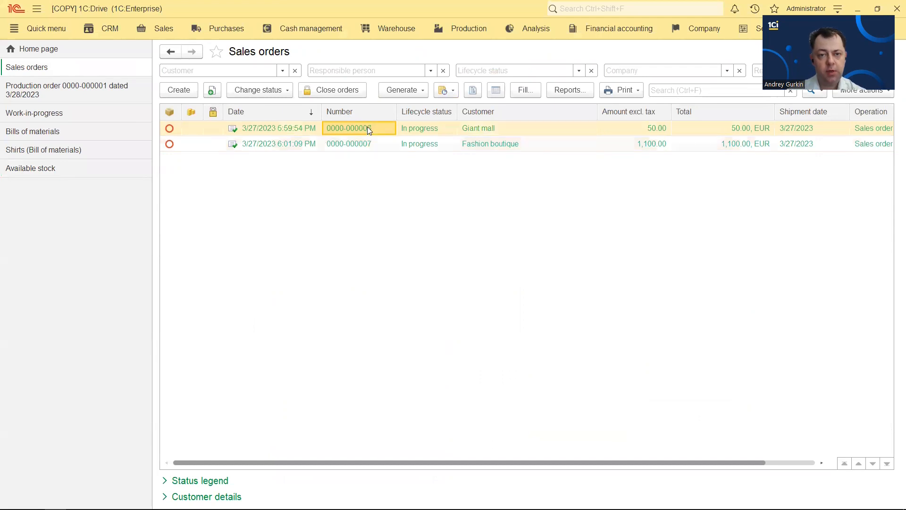
{"action": "double_click", "coordinate": [367, 127]}
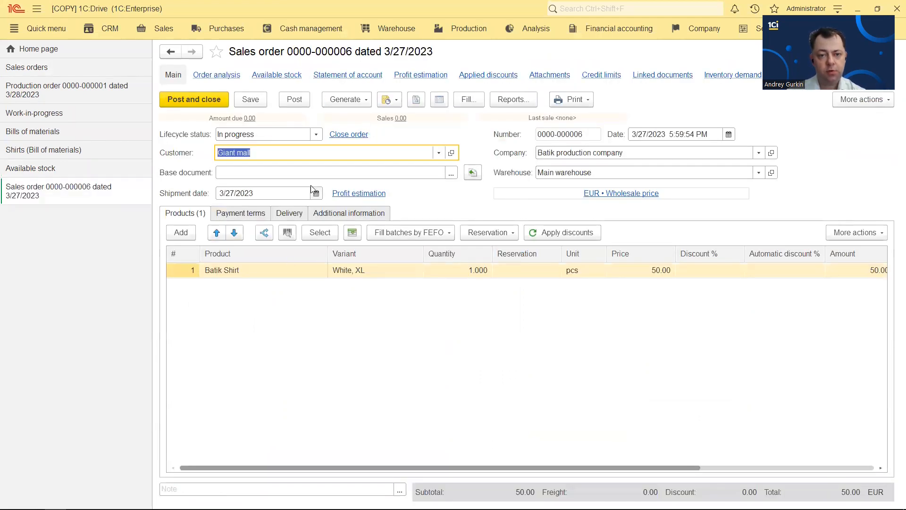
{"action": "left_click", "coordinate": [357, 102]}
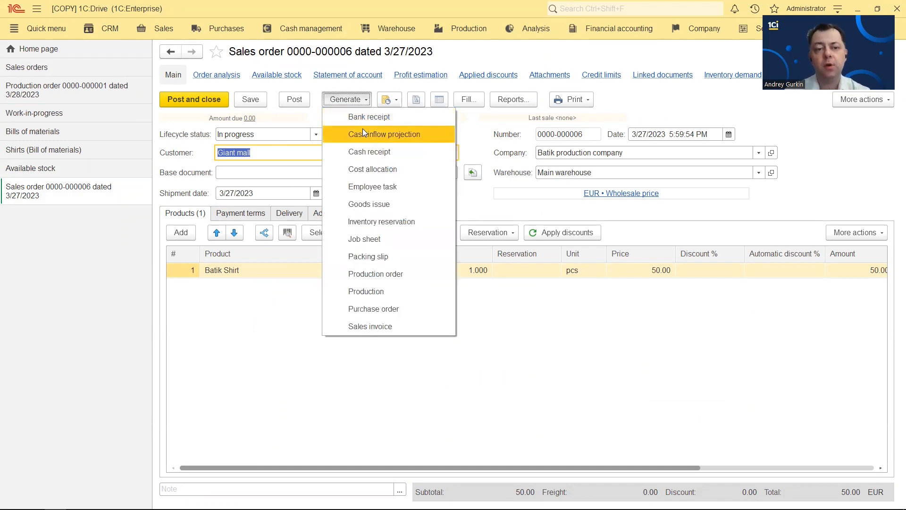
{"action": "left_click", "coordinate": [413, 328]}
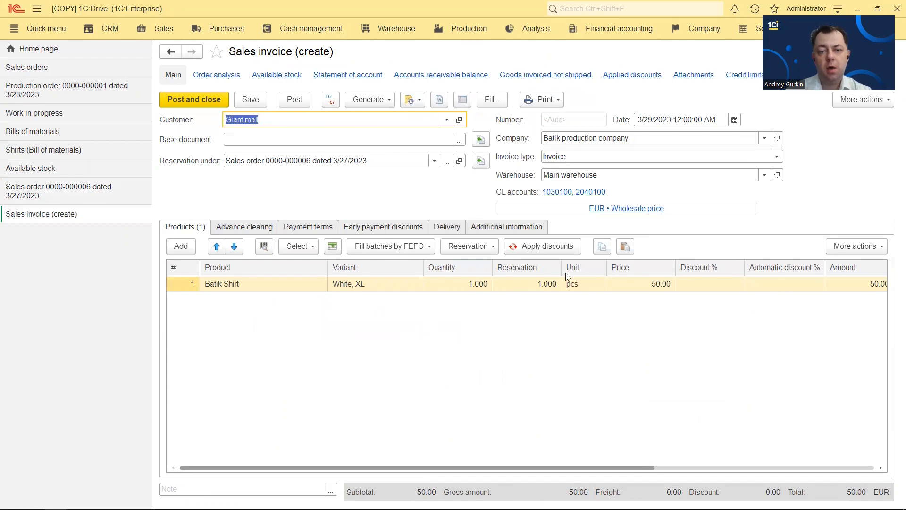
{"action": "left_click_drag", "start_coordinate": [646, 469], "coordinate": [258, 218]}
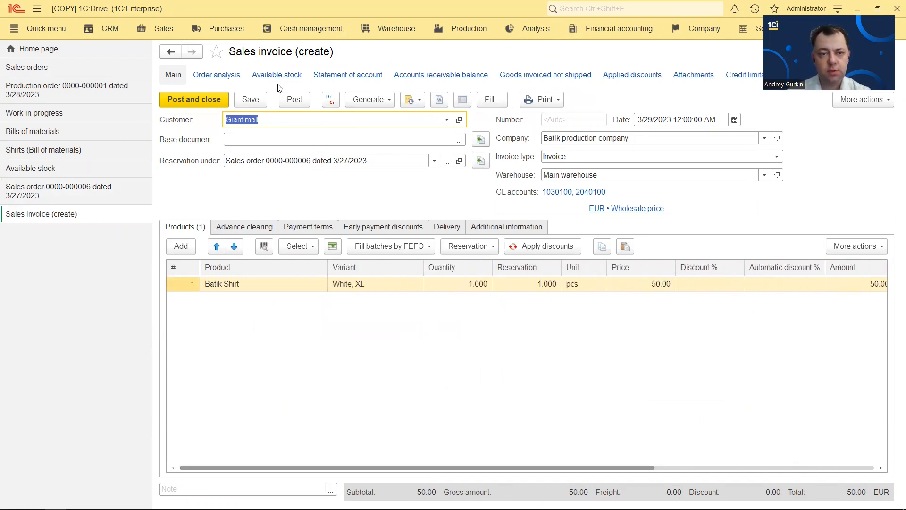
{"action": "left_click", "coordinate": [225, 99]}
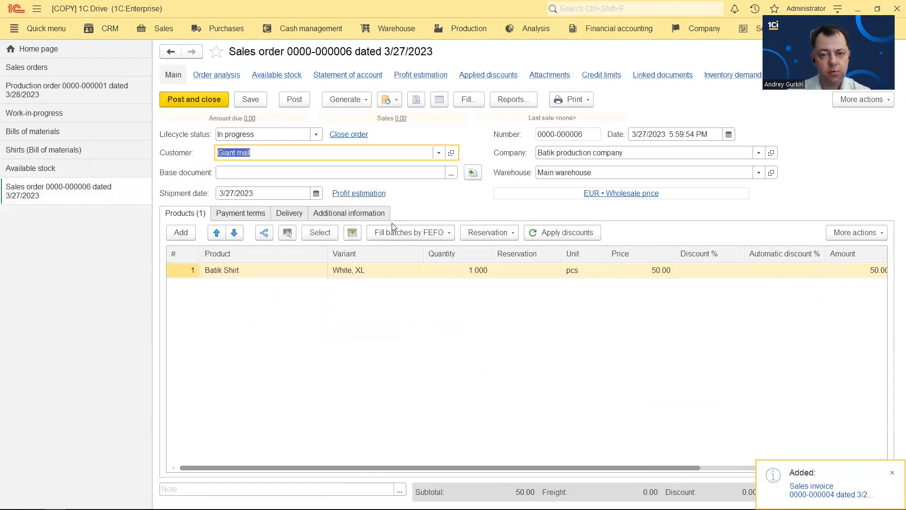
{"action": "left_click", "coordinate": [440, 262]}
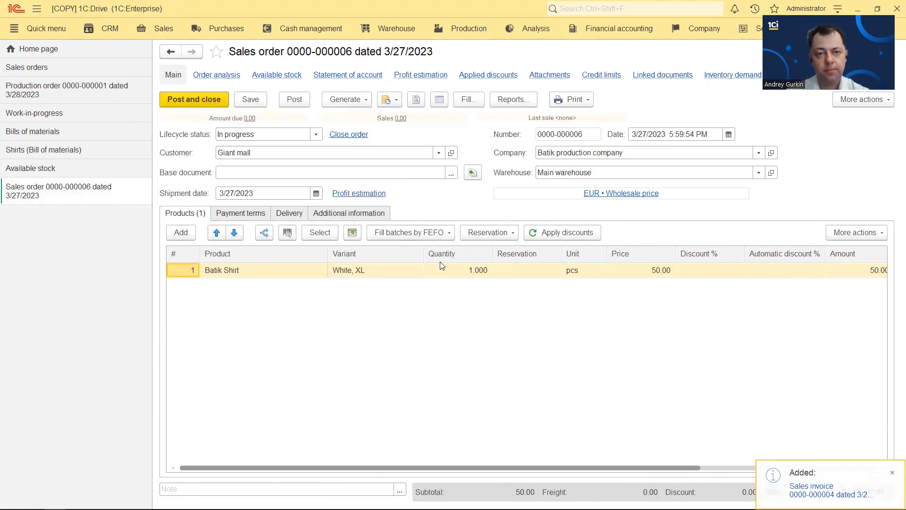
{"action": "key", "text": "Escape"}
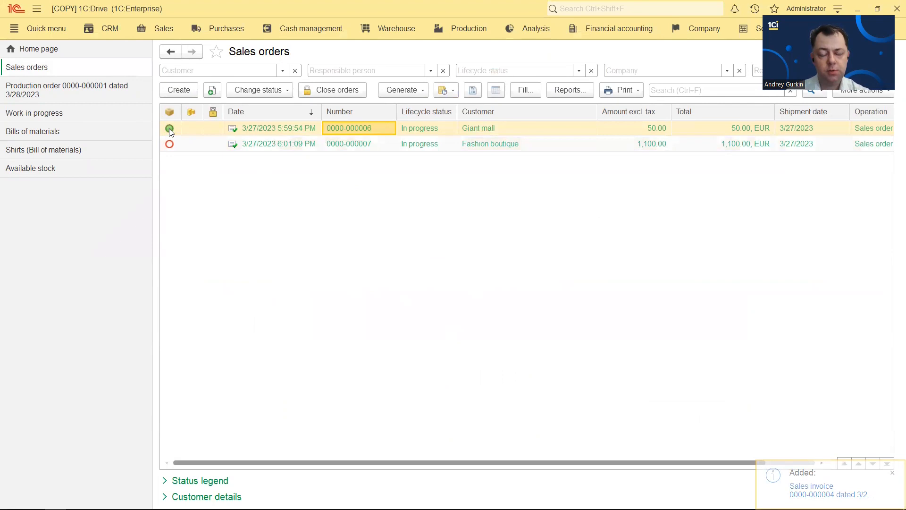
{"action": "left_click", "coordinate": [287, 148]}
{"action": "left_click", "coordinate": [416, 94]}
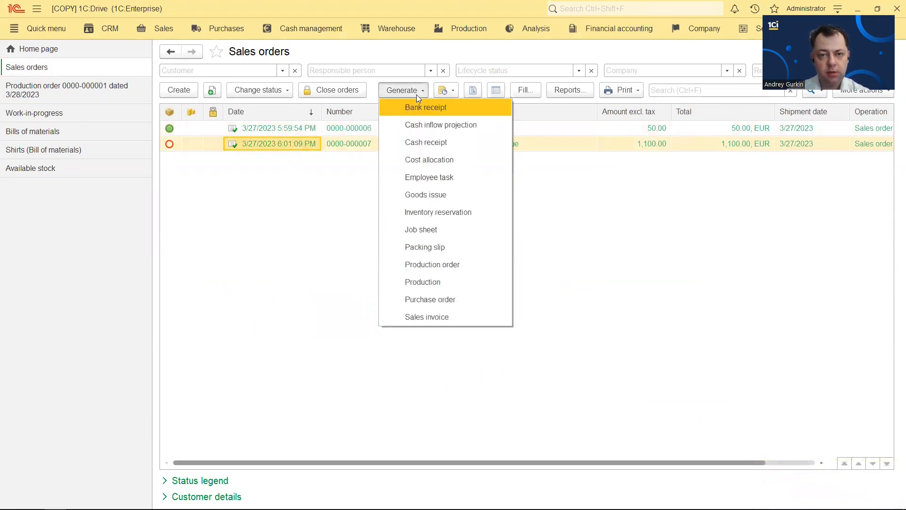
{"action": "left_click", "coordinate": [489, 314]}
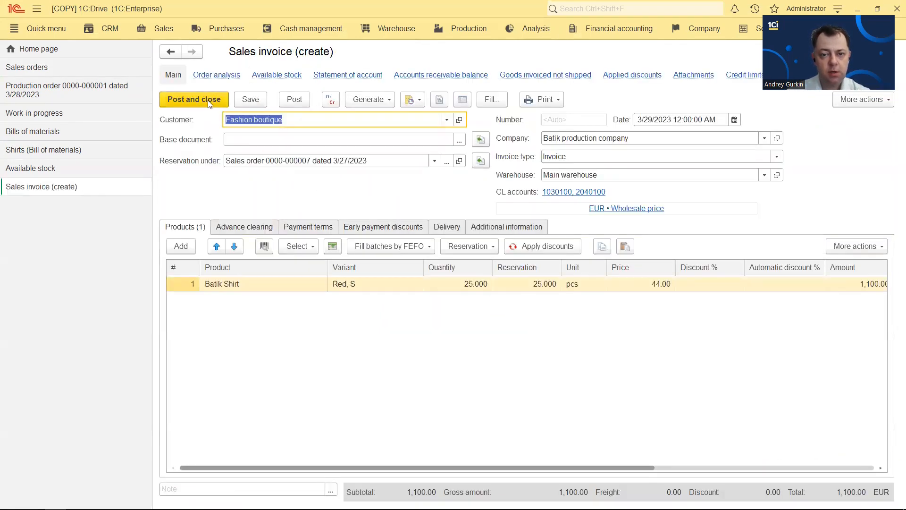
{"action": "left_click", "coordinate": [551, 374]}
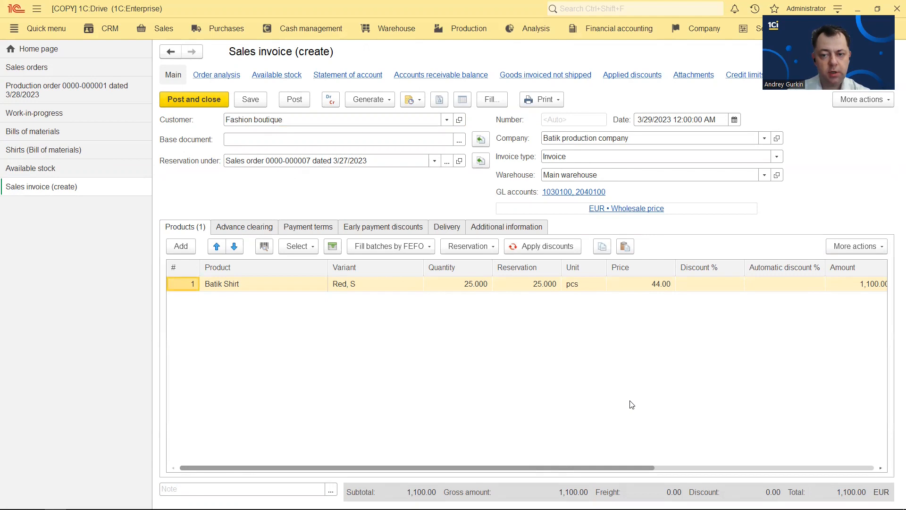
{"action": "left_click", "coordinate": [197, 102]}
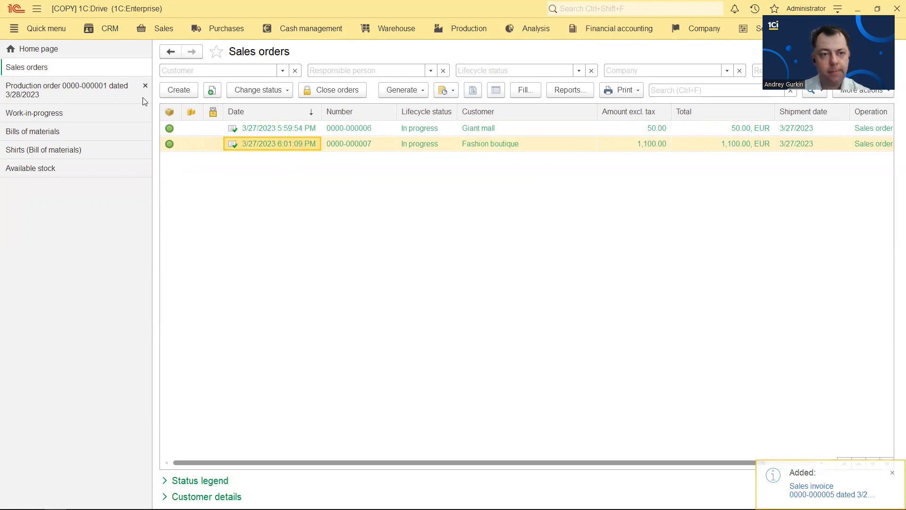
Run the Profit estimation report and highlight the Planned versus Actual on sales date figures
{"action": "left_click", "coordinate": [160, 30]}
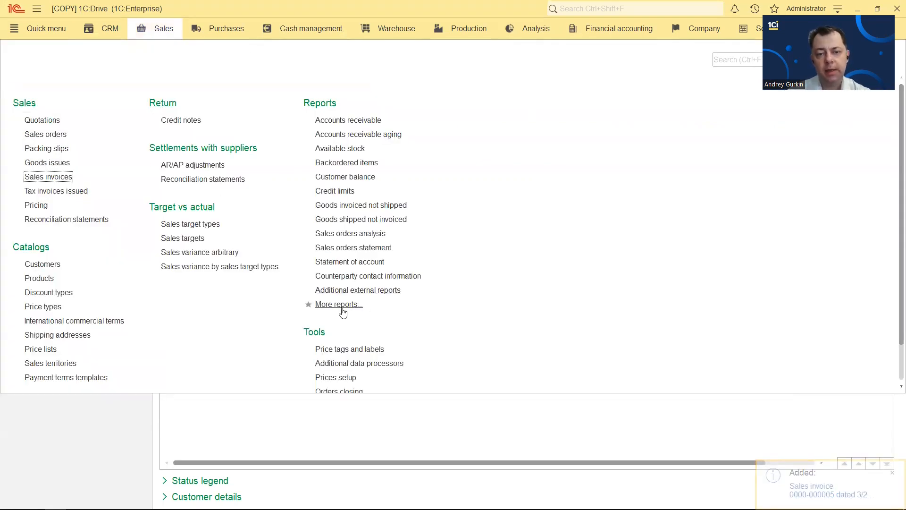
{"action": "left_click", "coordinate": [338, 305]}
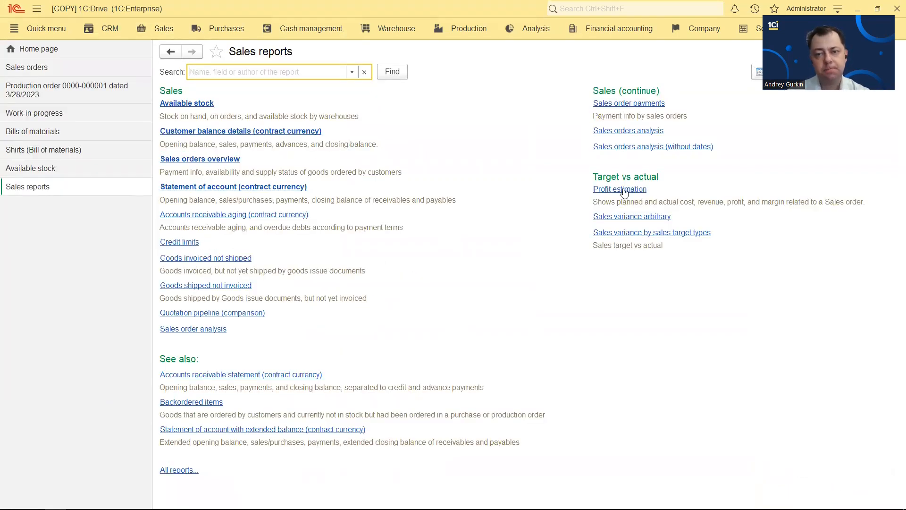
{"action": "left_click", "coordinate": [623, 191]}
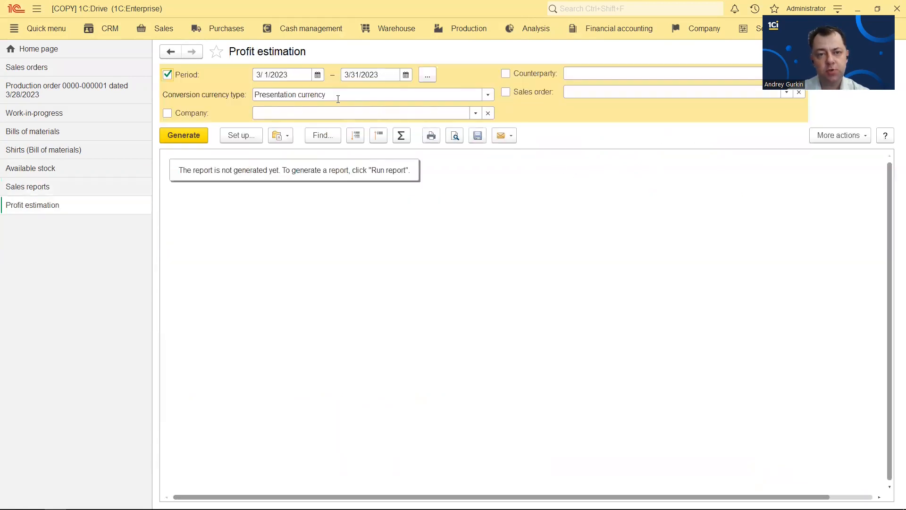
{"action": "left_click", "coordinate": [203, 135]}
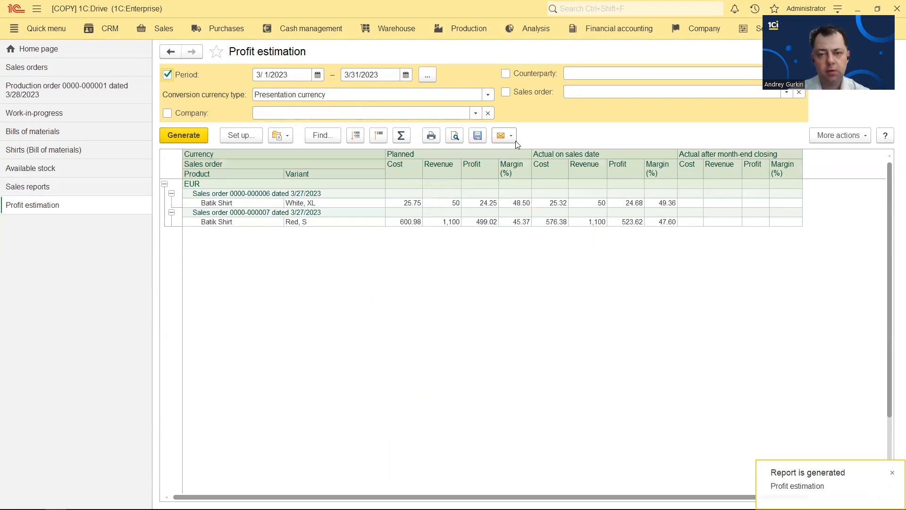
{"action": "left_click_drag", "start_coordinate": [395, 154], "coordinate": [410, 258]}
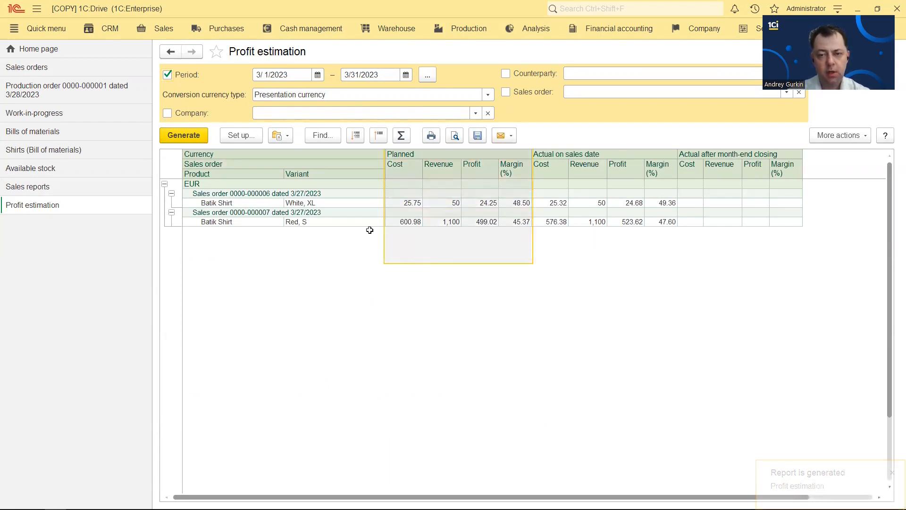
{"action": "left_click_drag", "start_coordinate": [547, 150], "coordinate": [572, 248]}
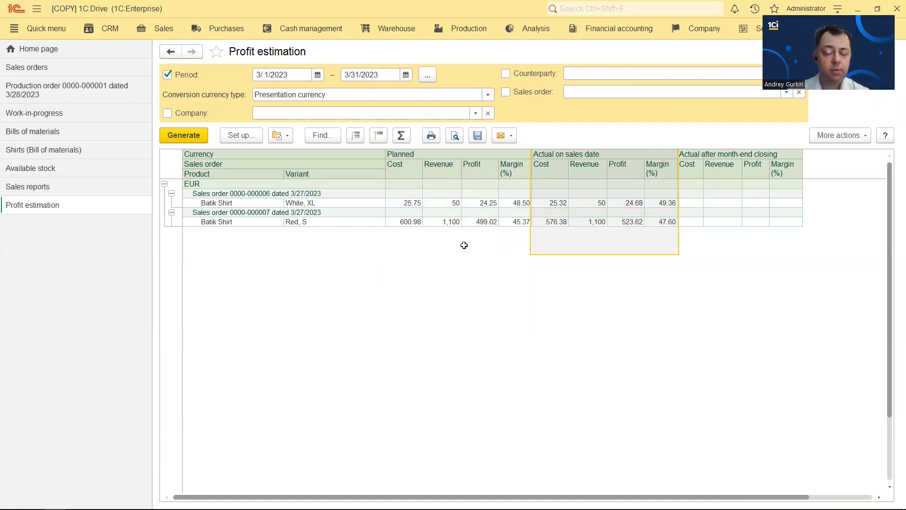
{"action": "left_click", "coordinate": [443, 249]}
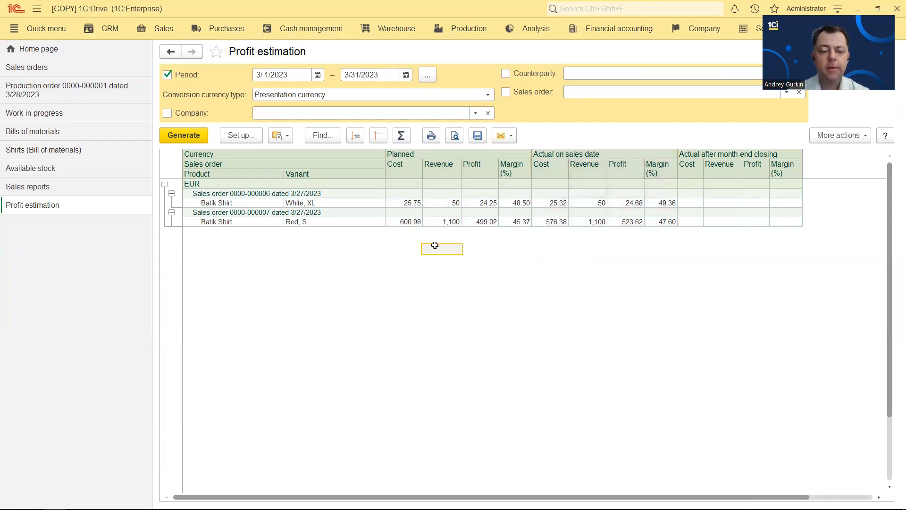
Show the closing 'Thank you!' slide in the PowerPoint slide show
{"action": "key", "text": "alt+Tab"}
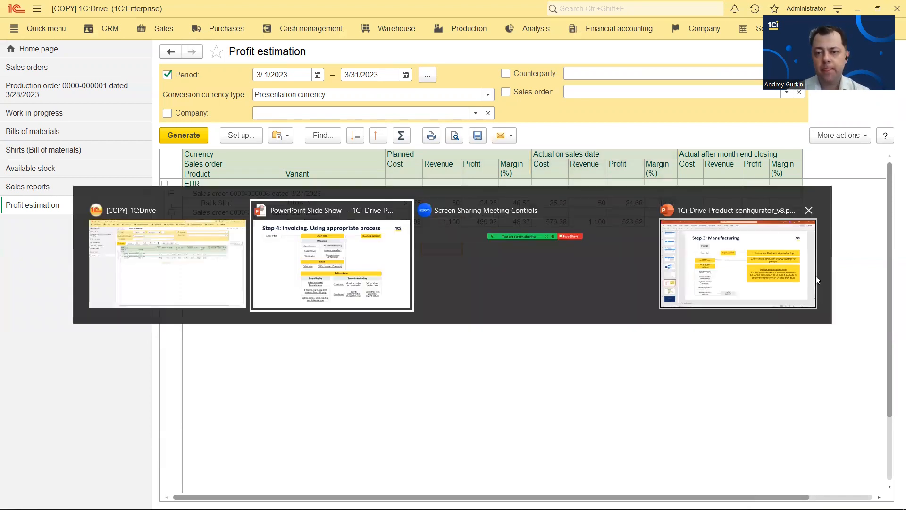
{"action": "left_click", "coordinate": [347, 285]}
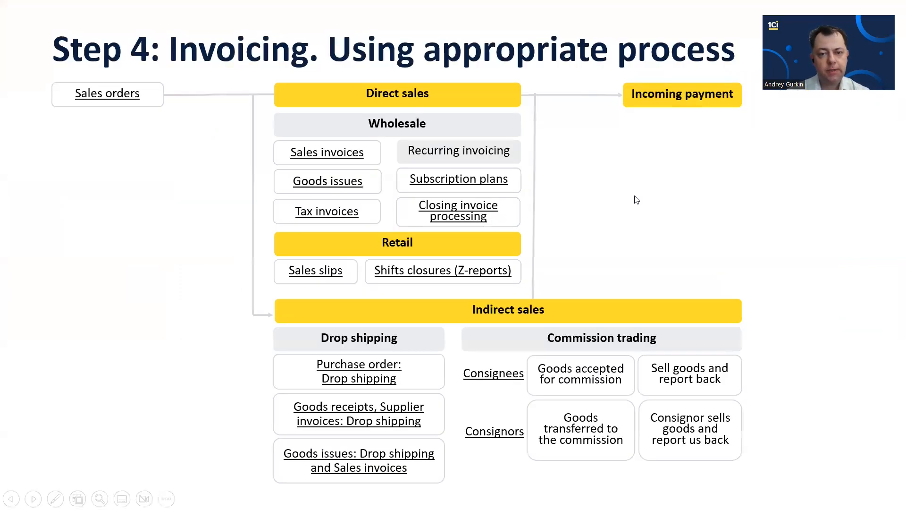
{"action": "left_click", "coordinate": [471, 261]}
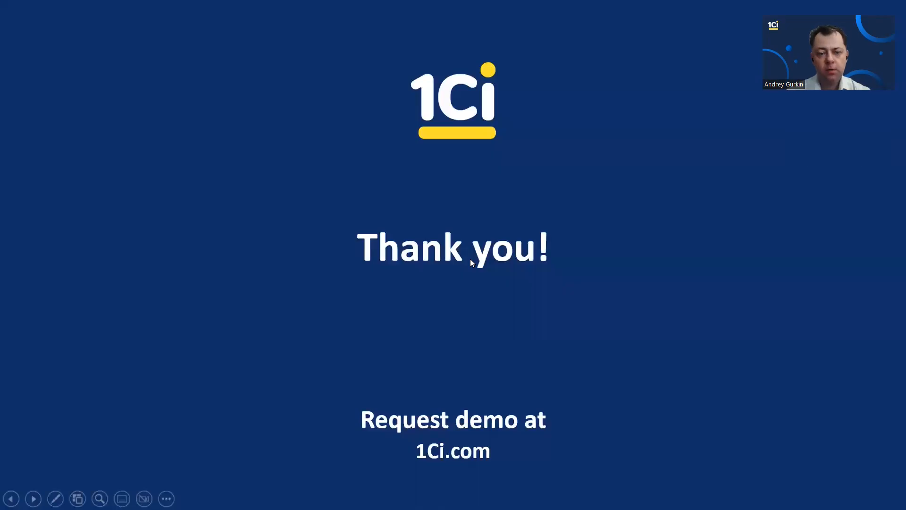